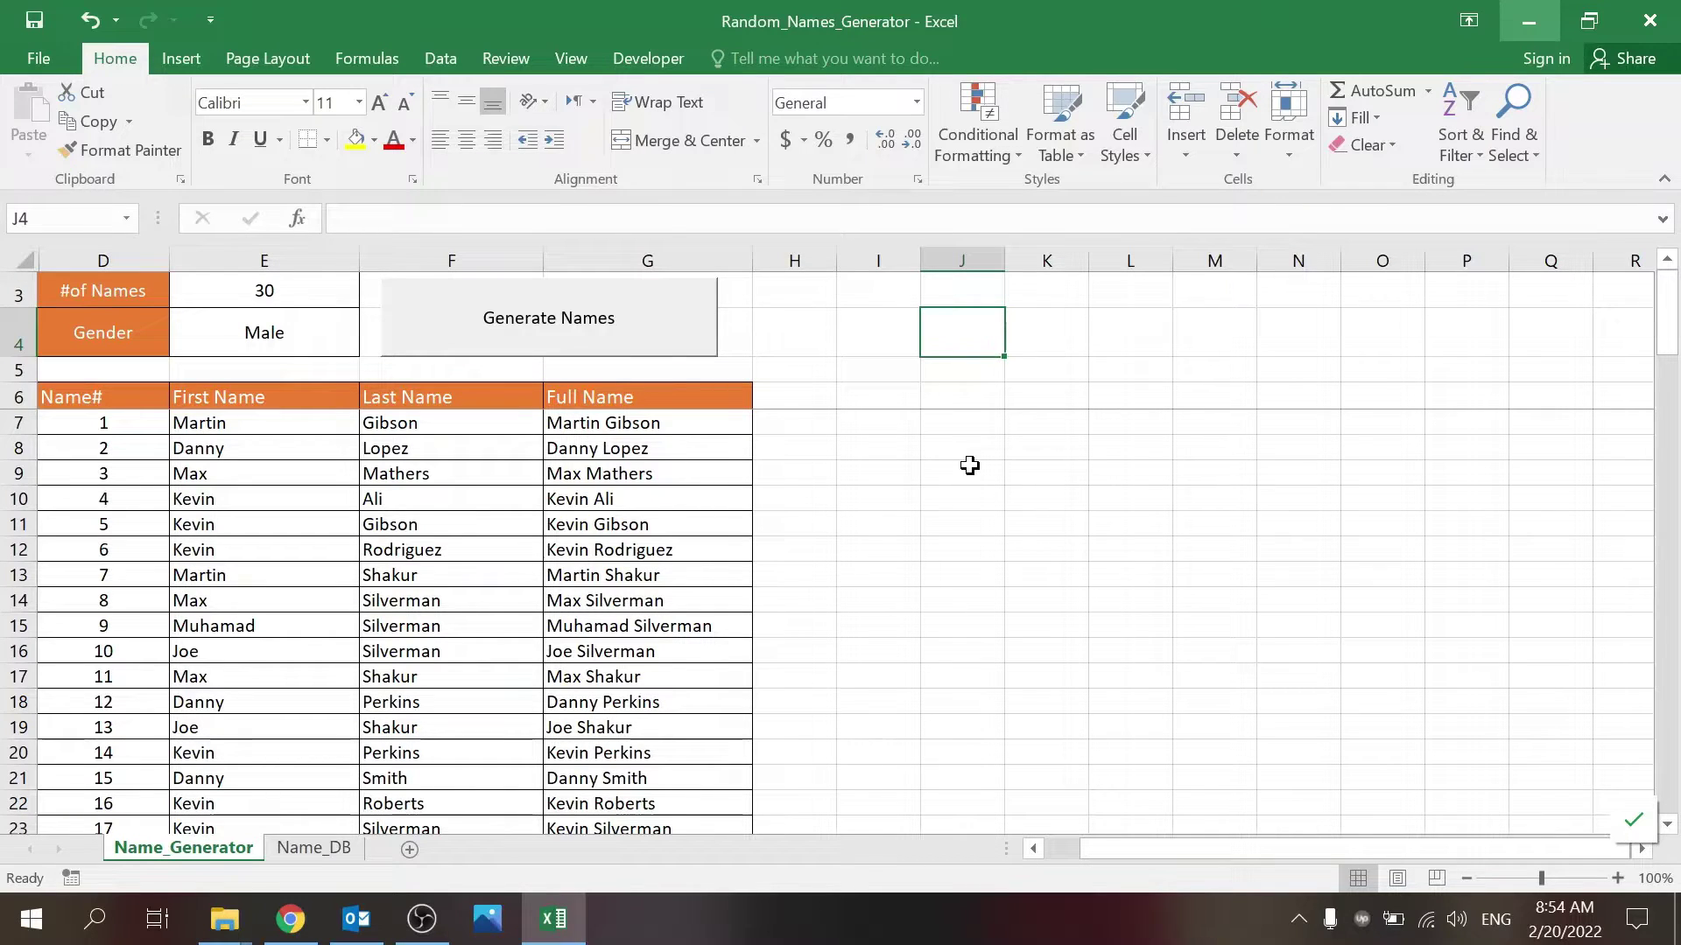
- Enter sample names Joe smith and David blane in column J, then undo them
{"action": "key", "text": "Down"}
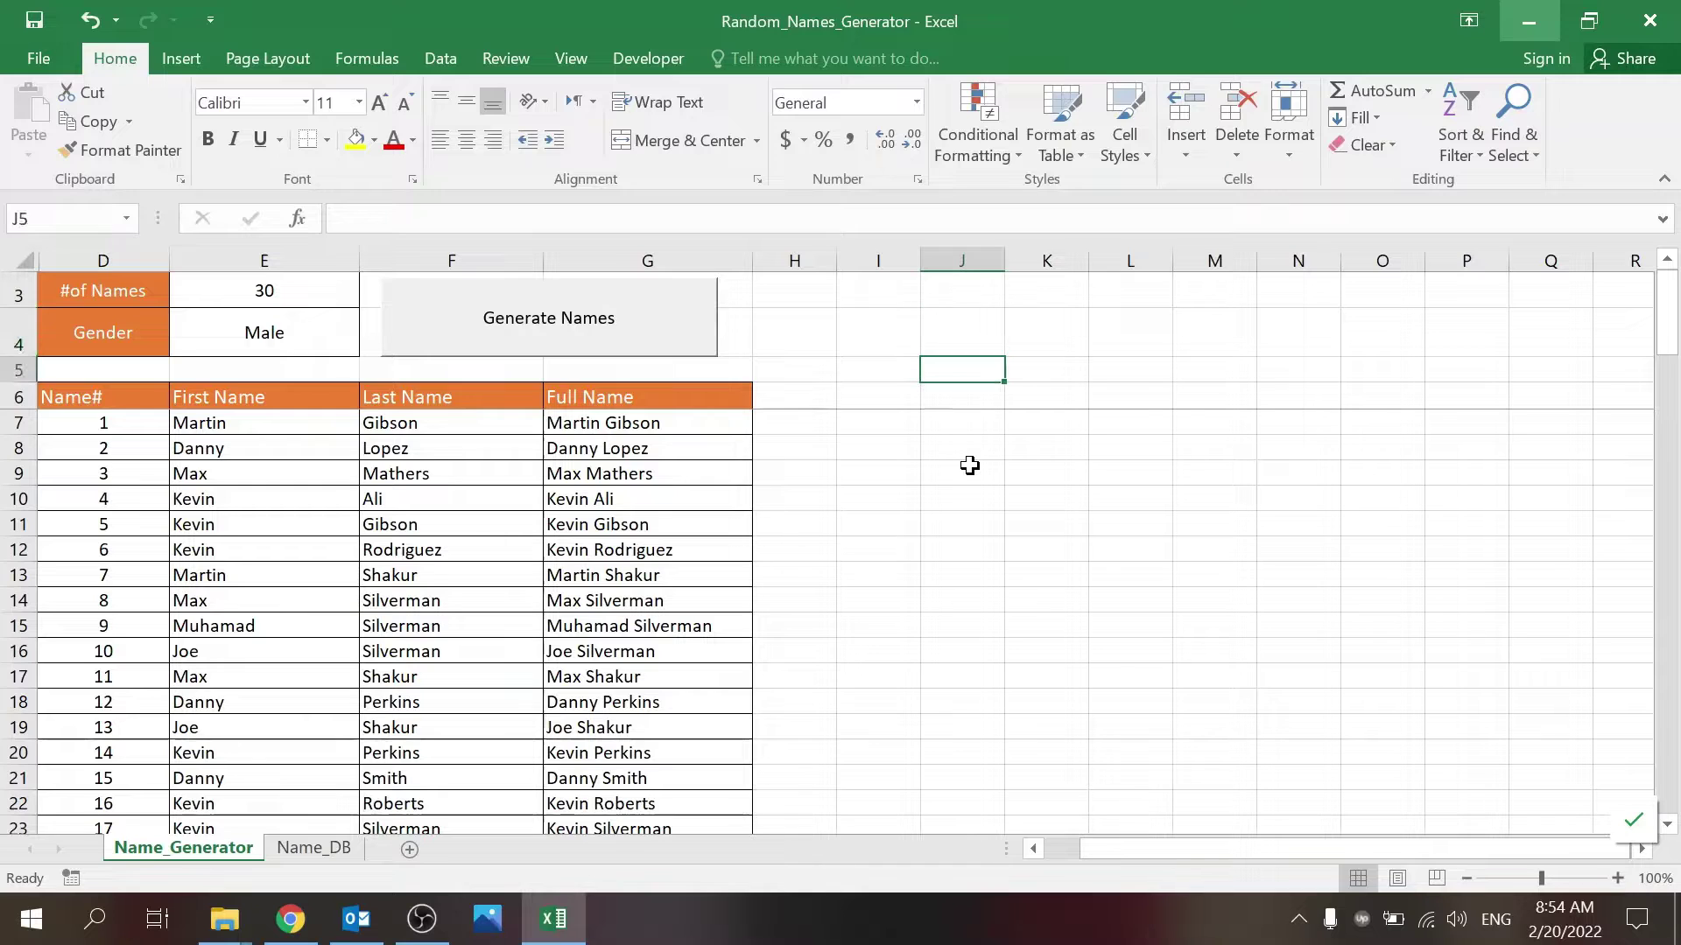
{"action": "type", "text": "Joe smith"}
{"action": "key", "text": "Return"}
{"action": "type", "text": "David "}
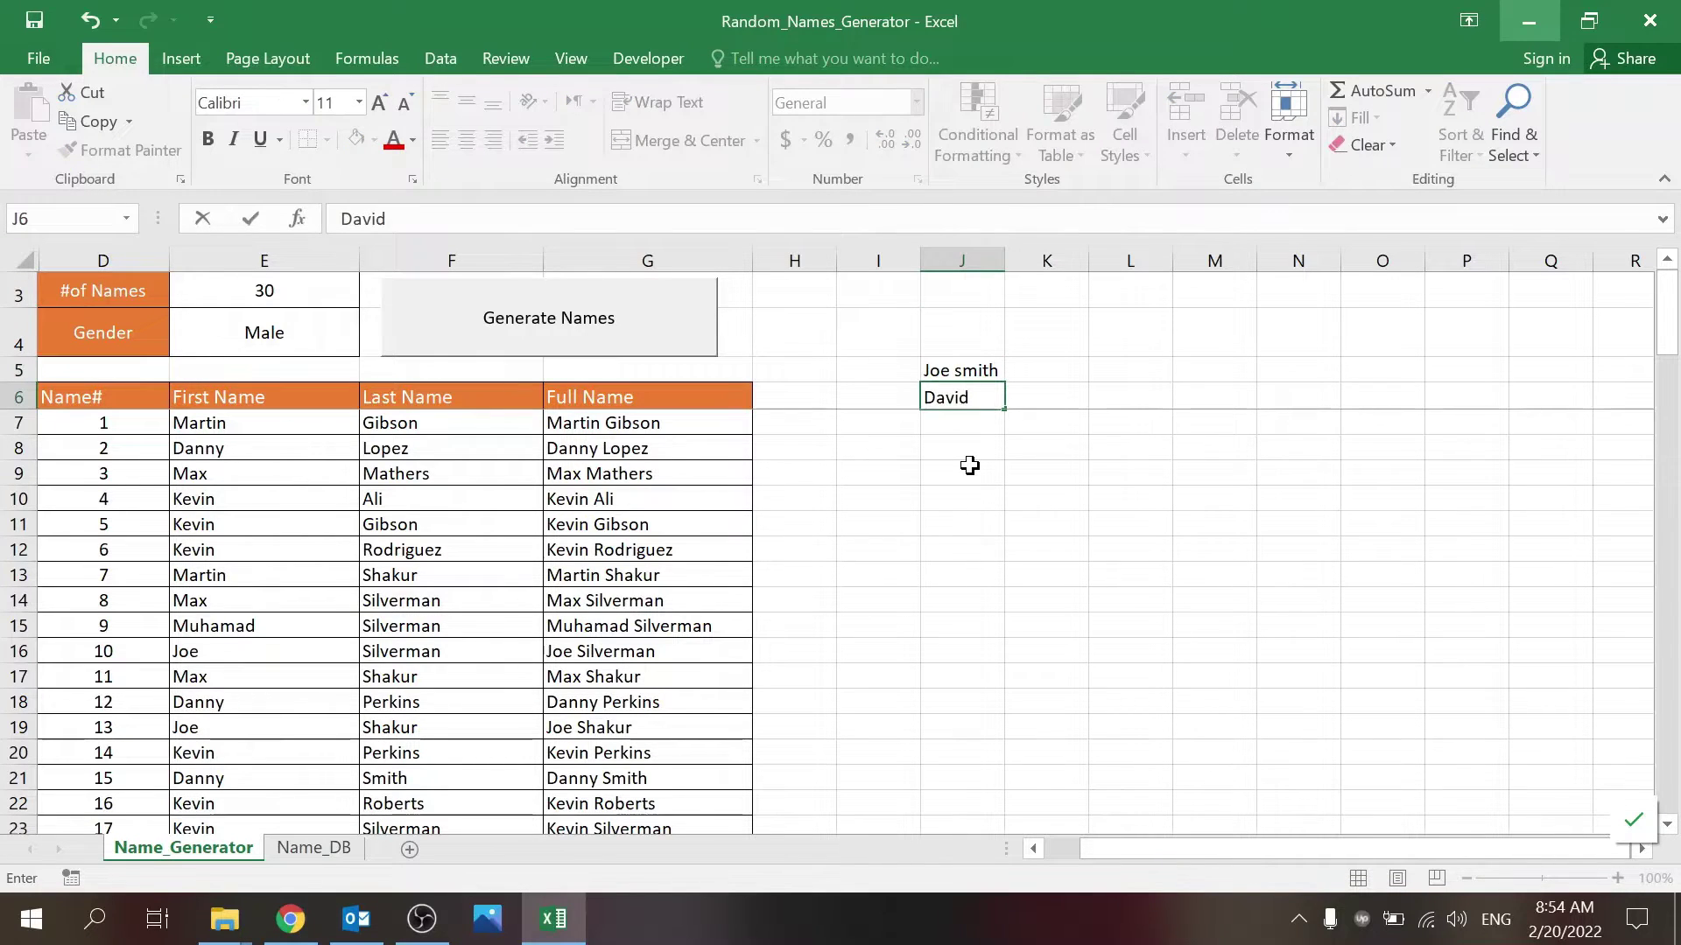
{"action": "type", "text": "blane"}
{"action": "key", "text": "Return"}
{"action": "key", "text": "Up"}
{"action": "key", "text": "ctrl+c"}
{"action": "key", "text": "ctrl+z"}
{"action": "key", "text": "ctrl+z"}
{"action": "key", "text": "ctrl+z"}
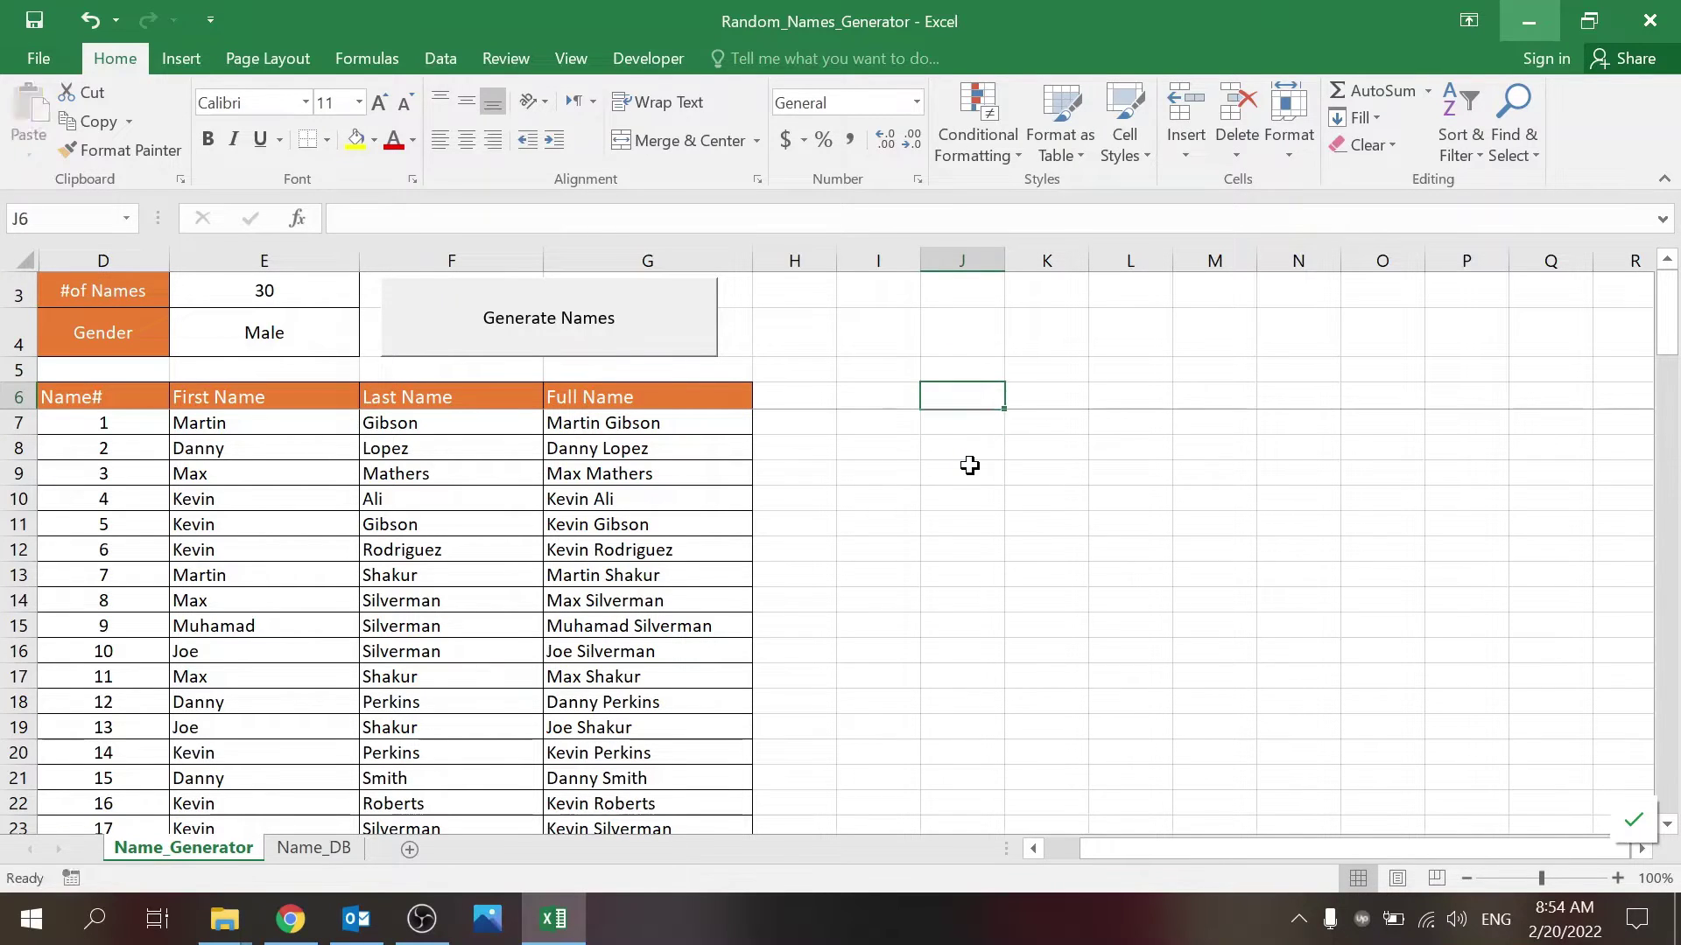
{"action": "key", "text": "Left"}
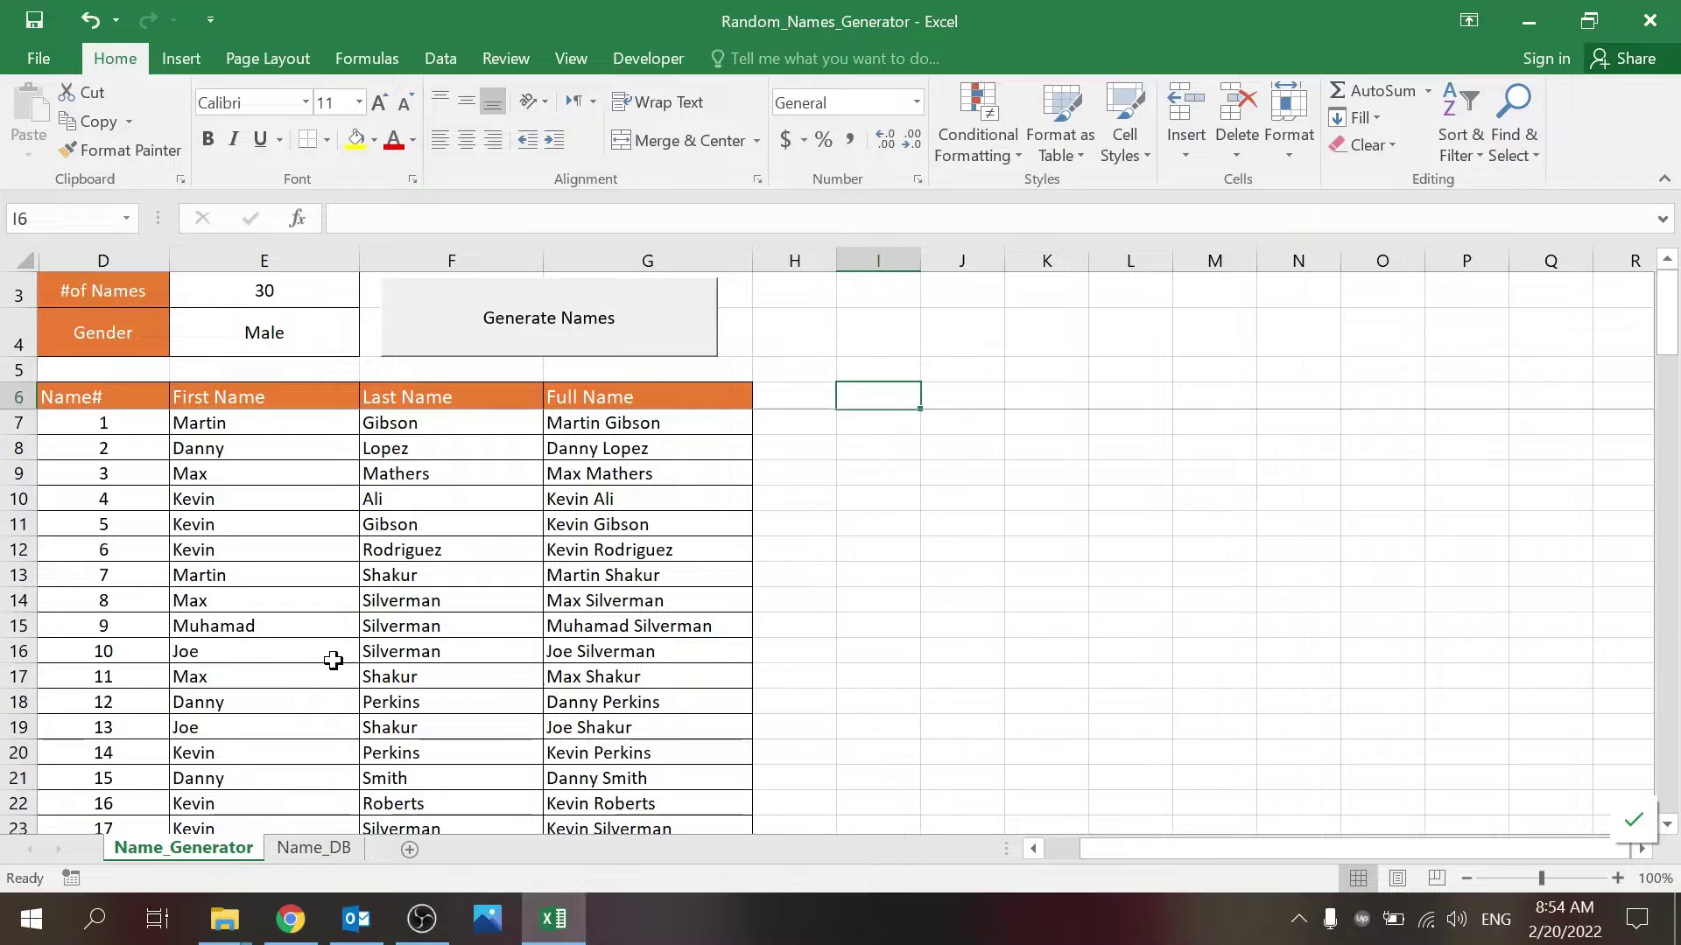
- Glance at the Name_DB sheet, then set #of Names in E3 to 20
{"action": "left_click", "coordinate": [298, 849]}
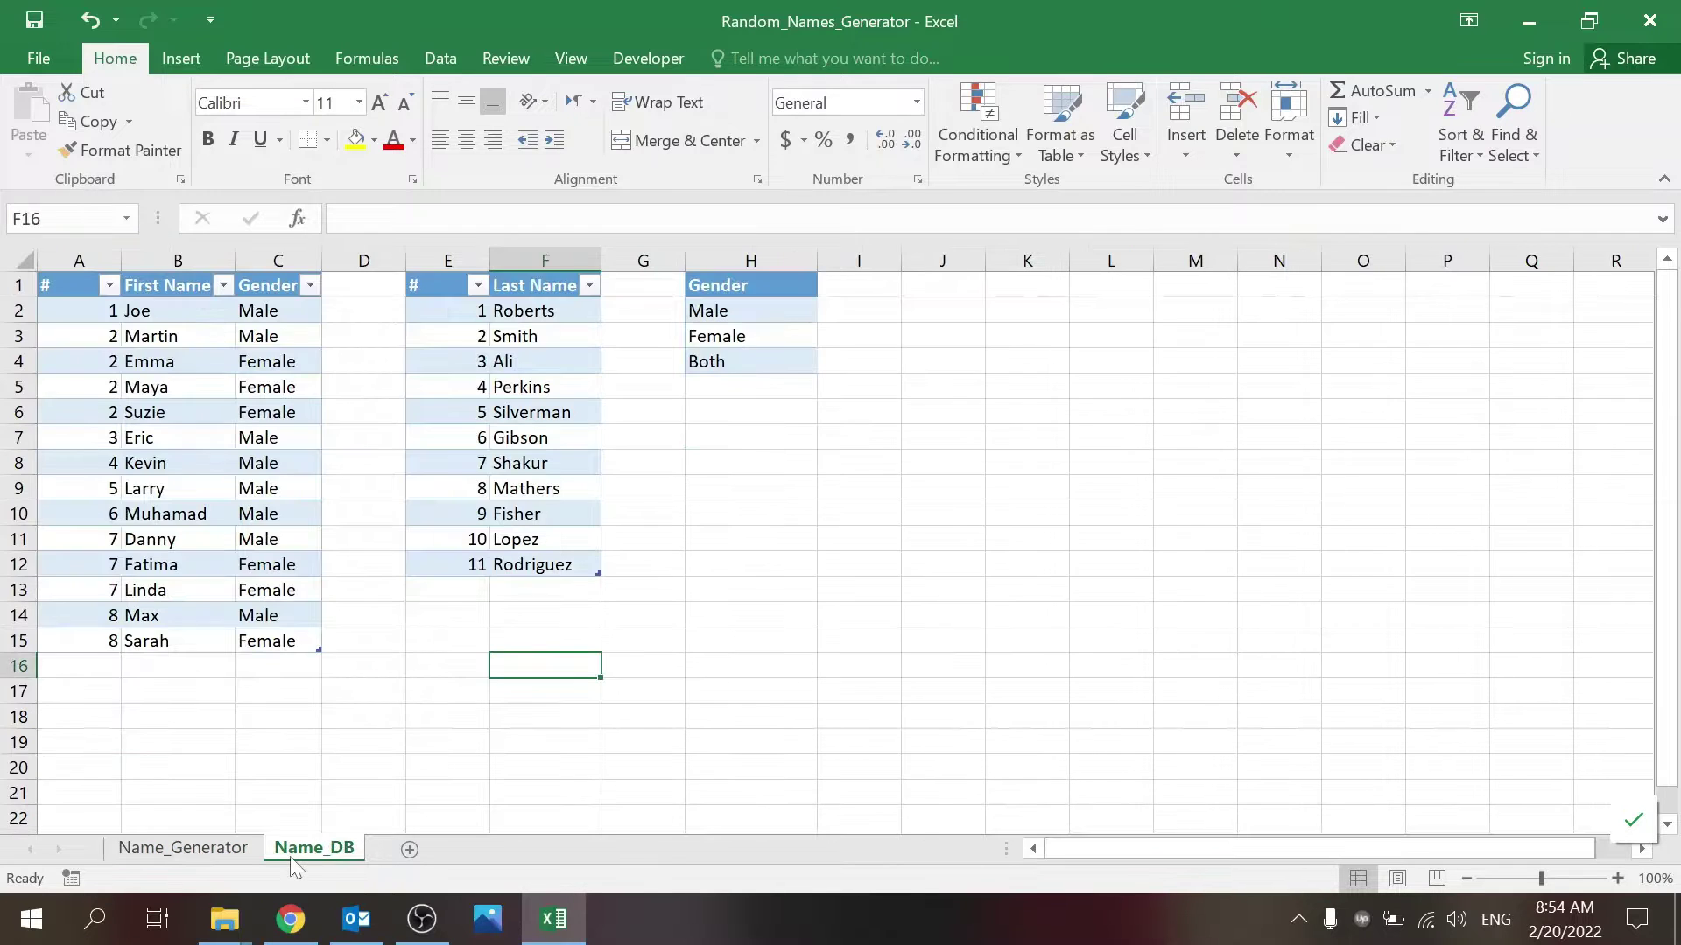
{"action": "left_click", "coordinate": [183, 850]}
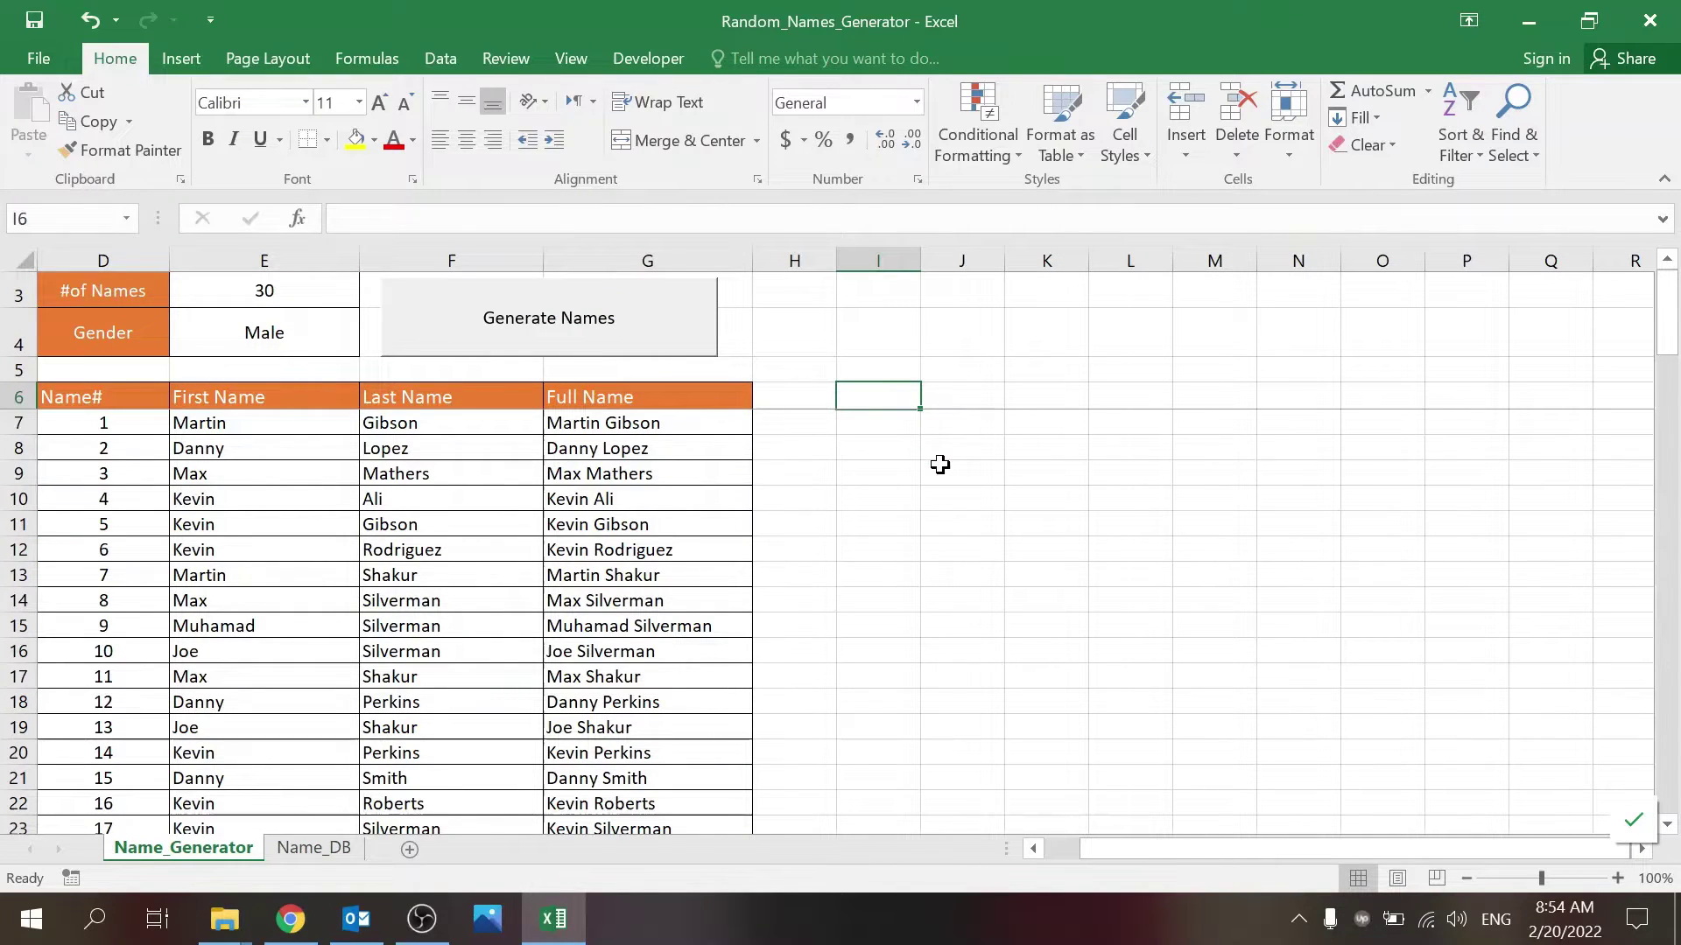
{"action": "left_click", "coordinate": [291, 289]}
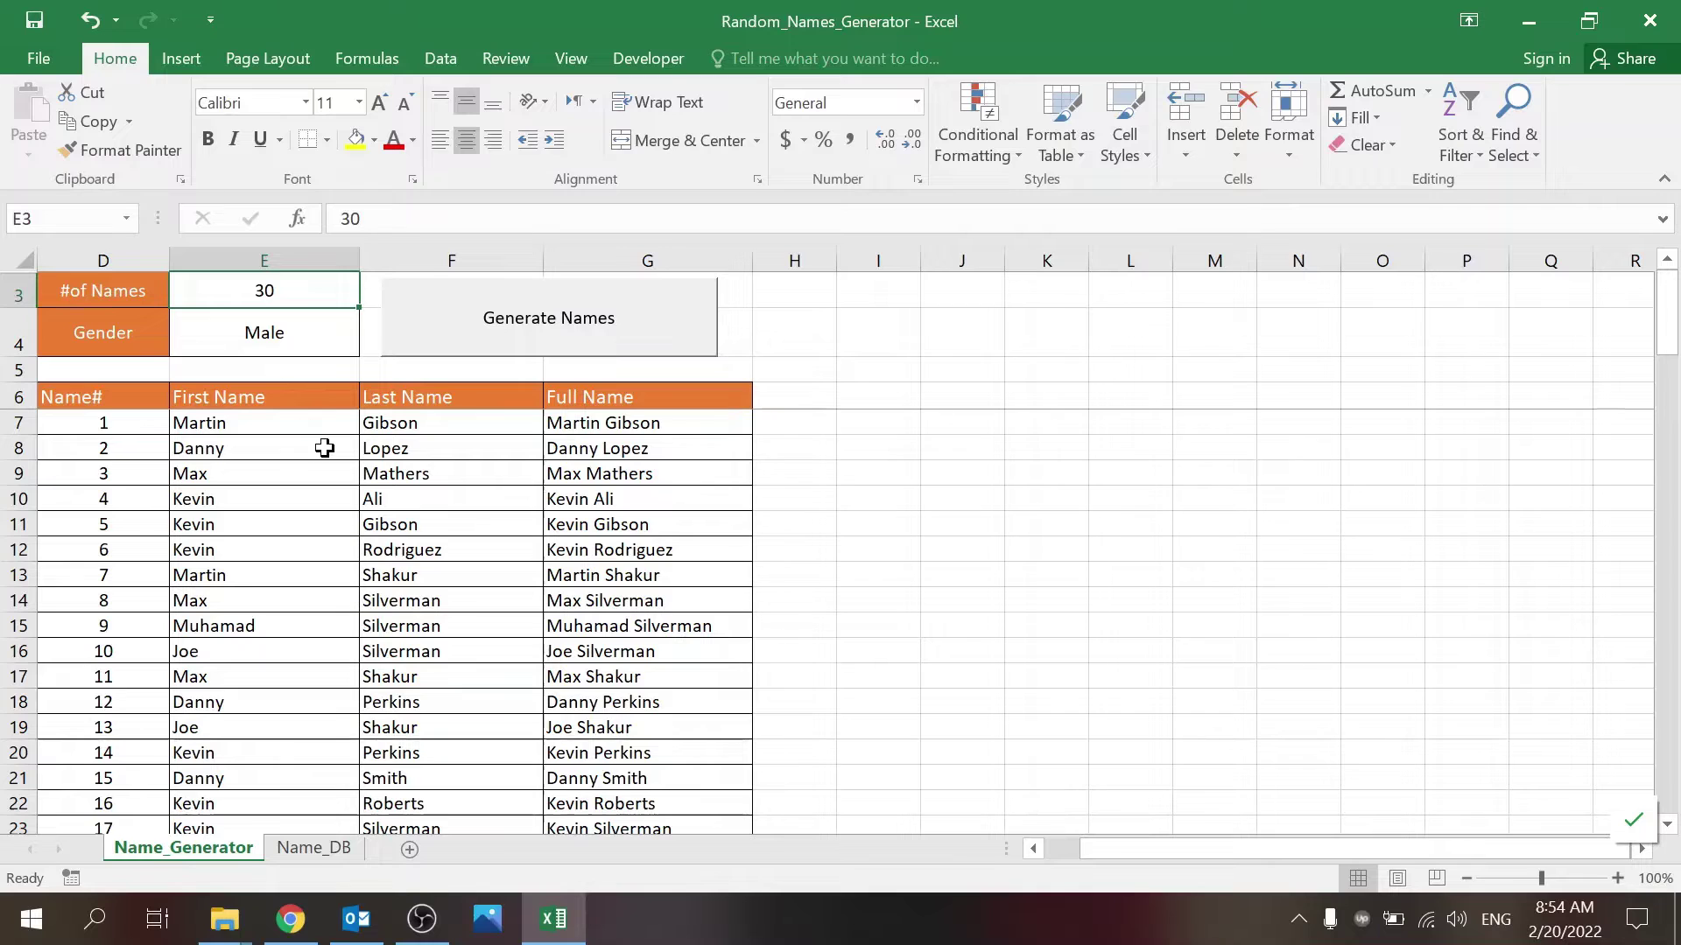
{"action": "type", "text": "20"}
{"action": "key", "text": "Return"}
{"action": "key", "text": "Up"}
- Set Gender in E4 to Both and generate the new name list
{"action": "left_click", "coordinate": [274, 325]}
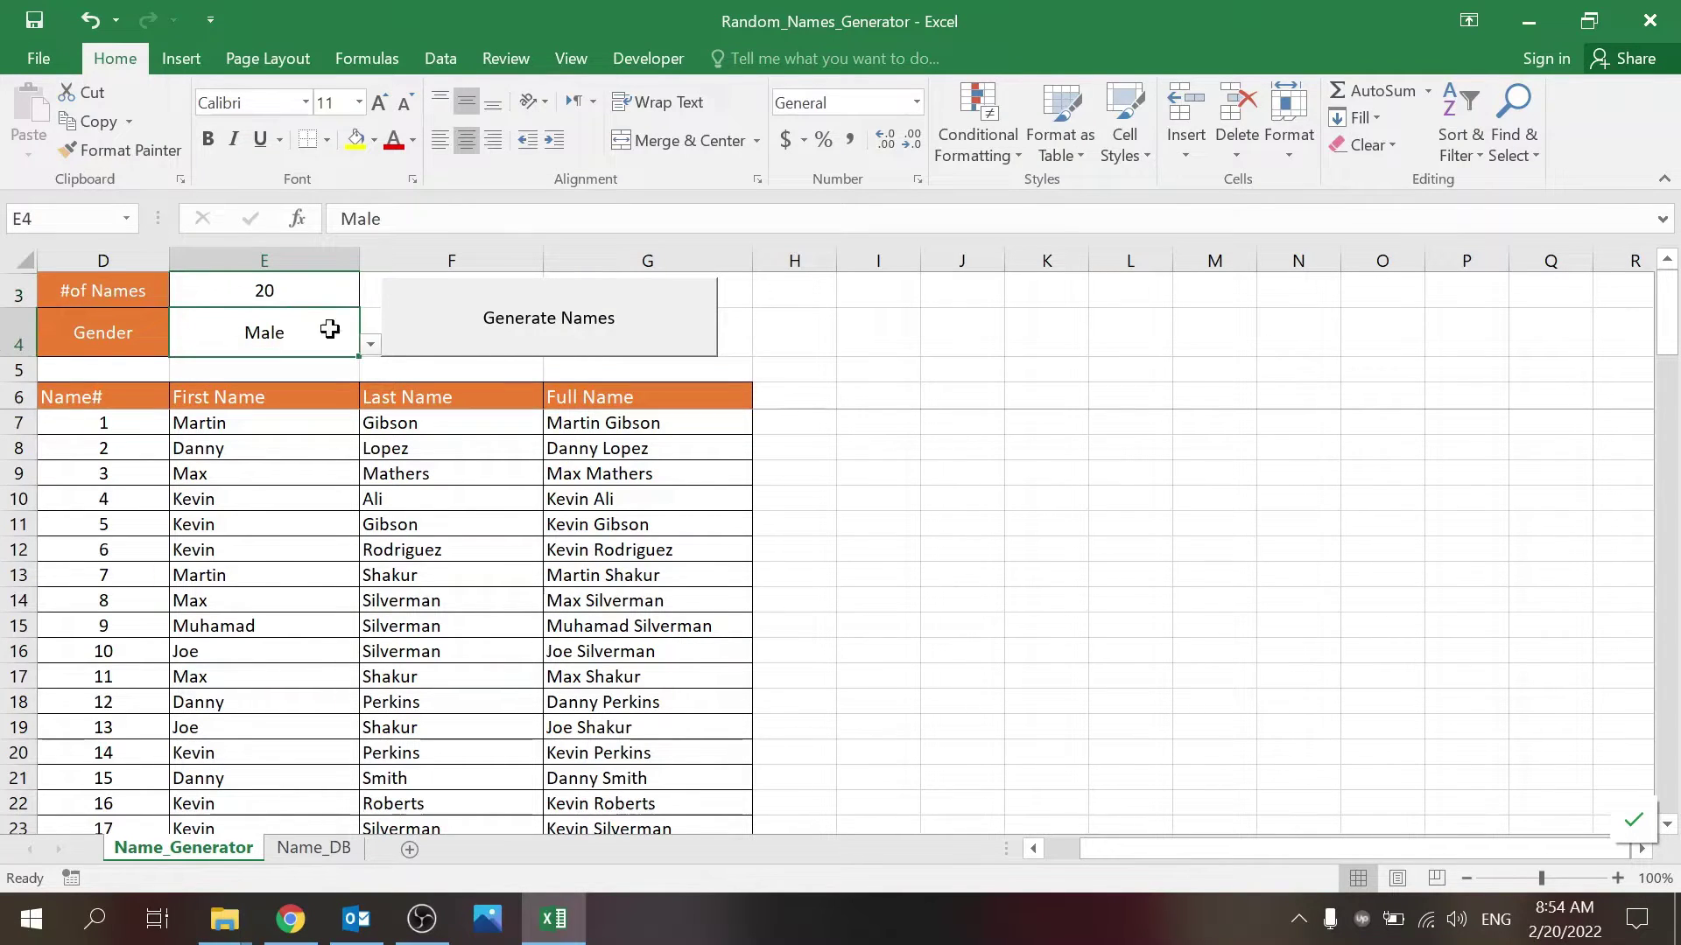
{"action": "left_click", "coordinate": [371, 347]}
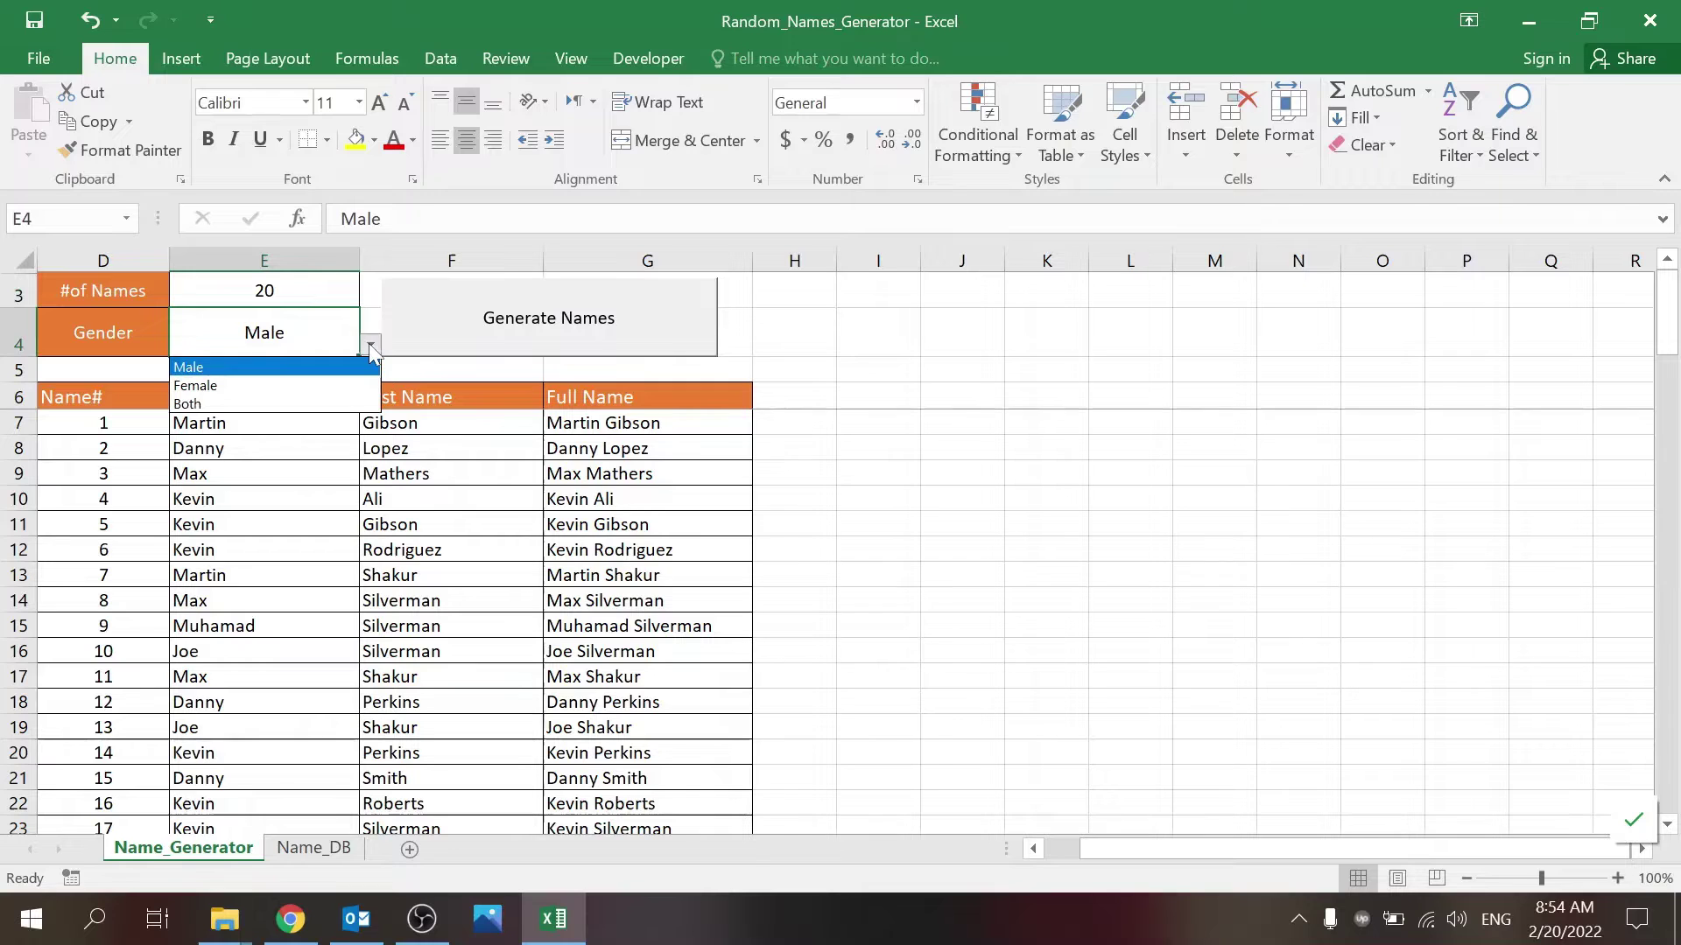
{"action": "left_click", "coordinate": [306, 407]}
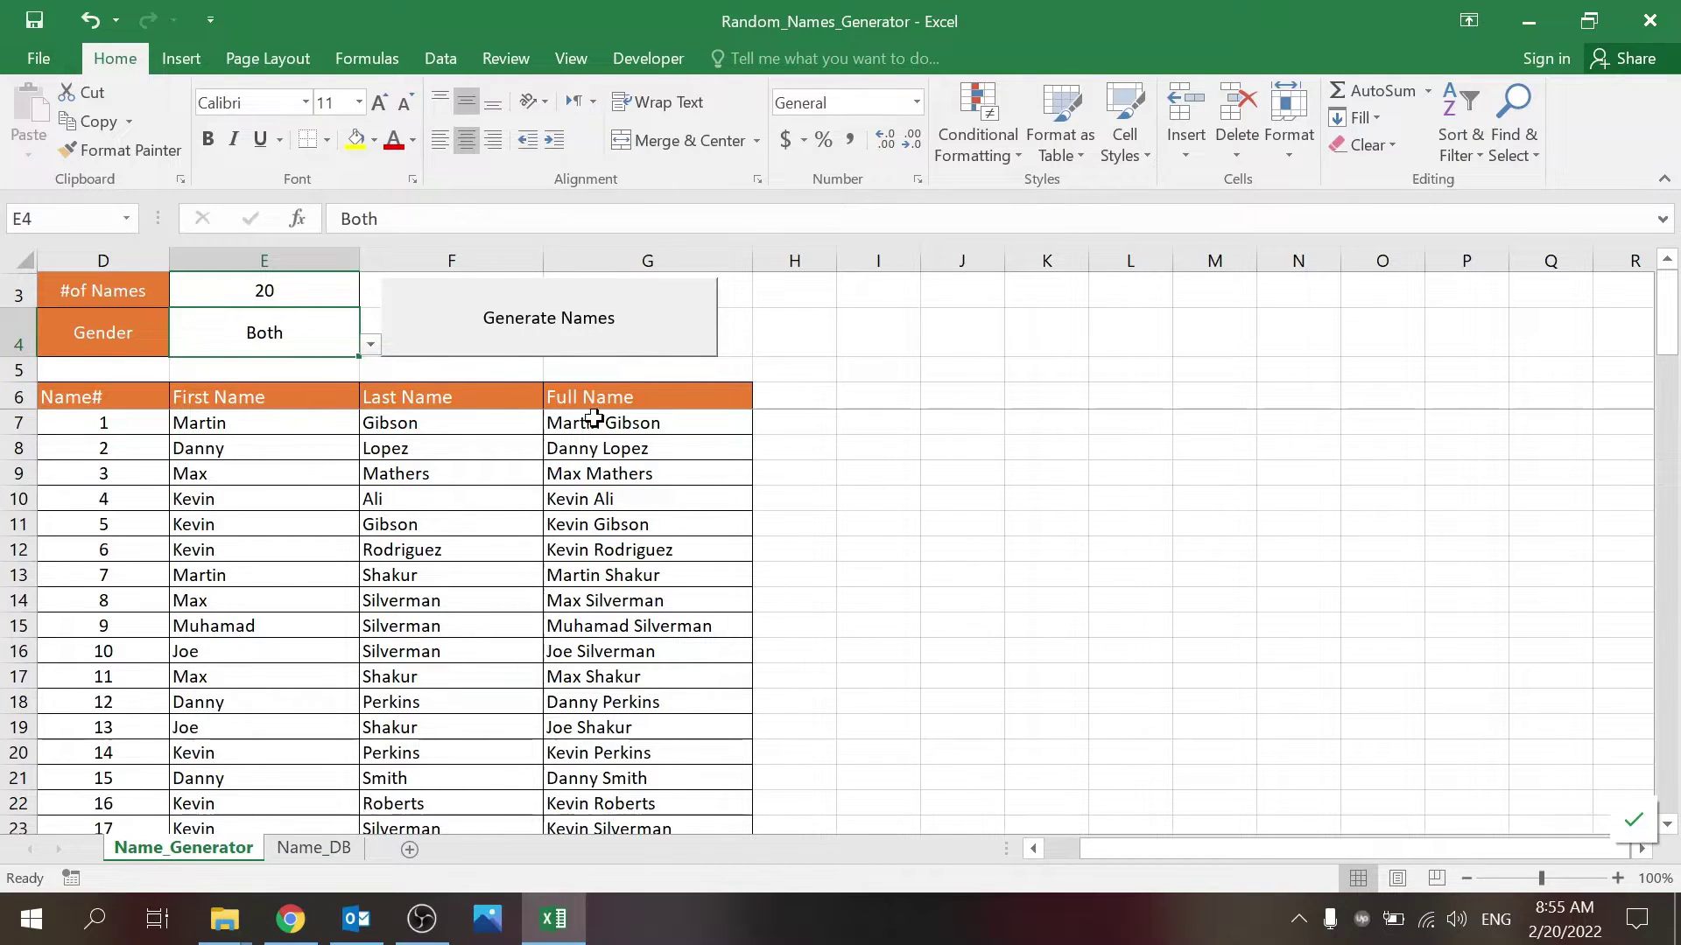
{"action": "left_click", "coordinate": [525, 322]}
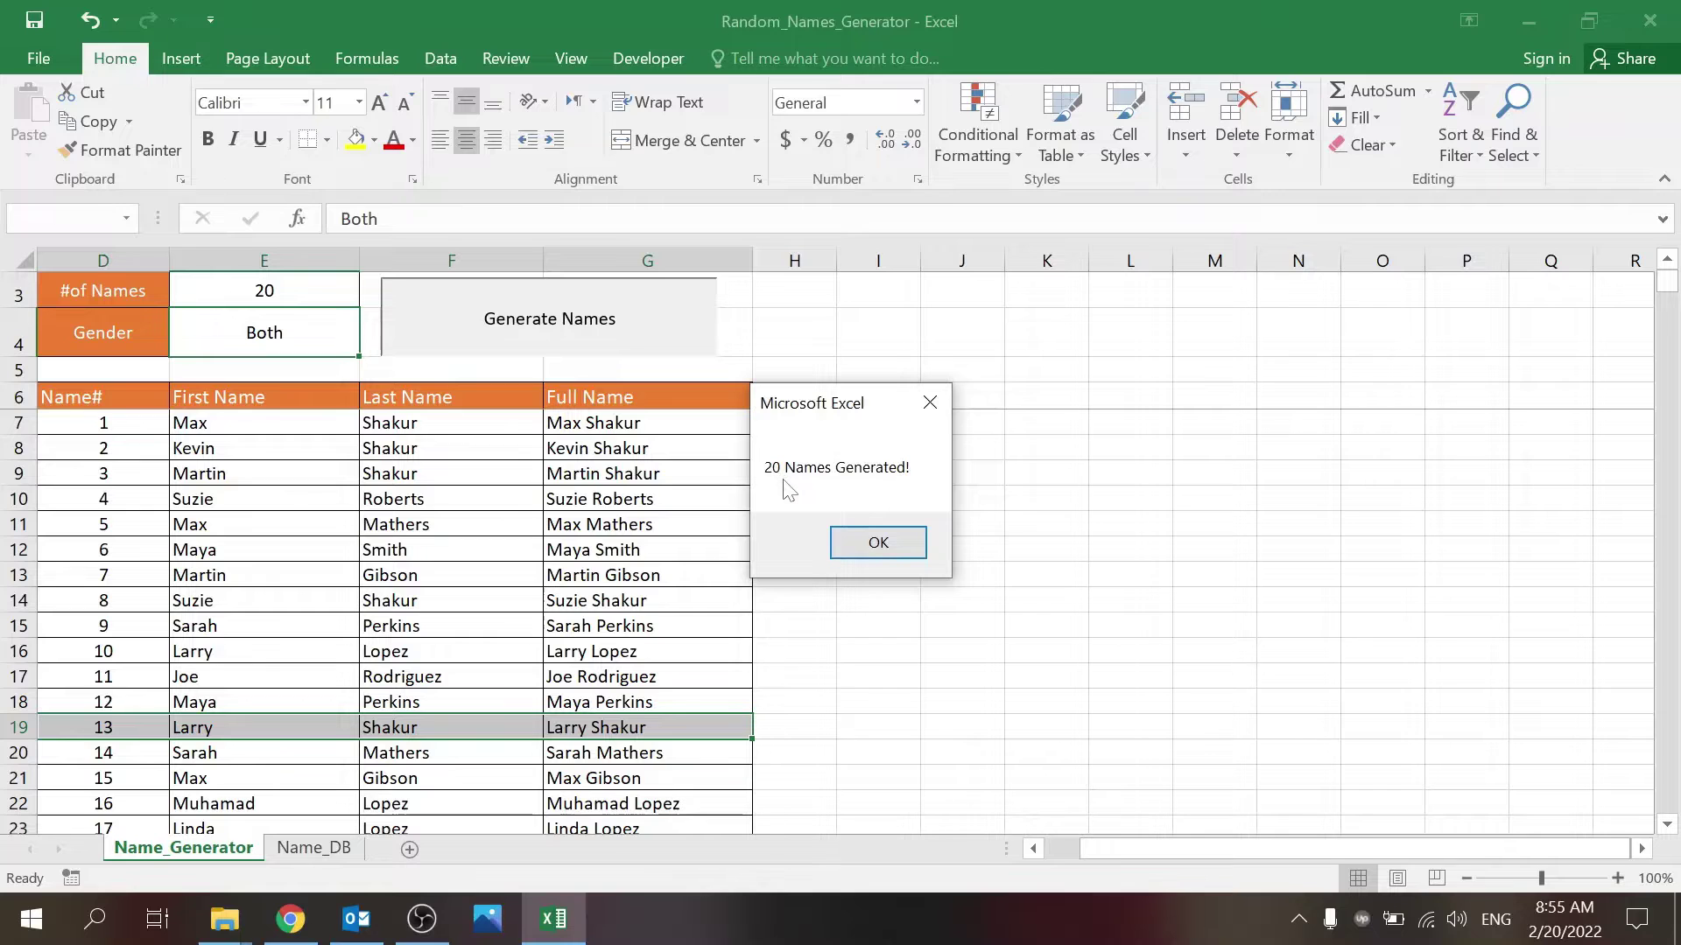
- Dismiss the '20 Names Generated!' message, browse the full names in column G, and show Name_DB
{"action": "left_click", "coordinate": [854, 538]}
{"action": "left_click", "coordinate": [879, 569]}
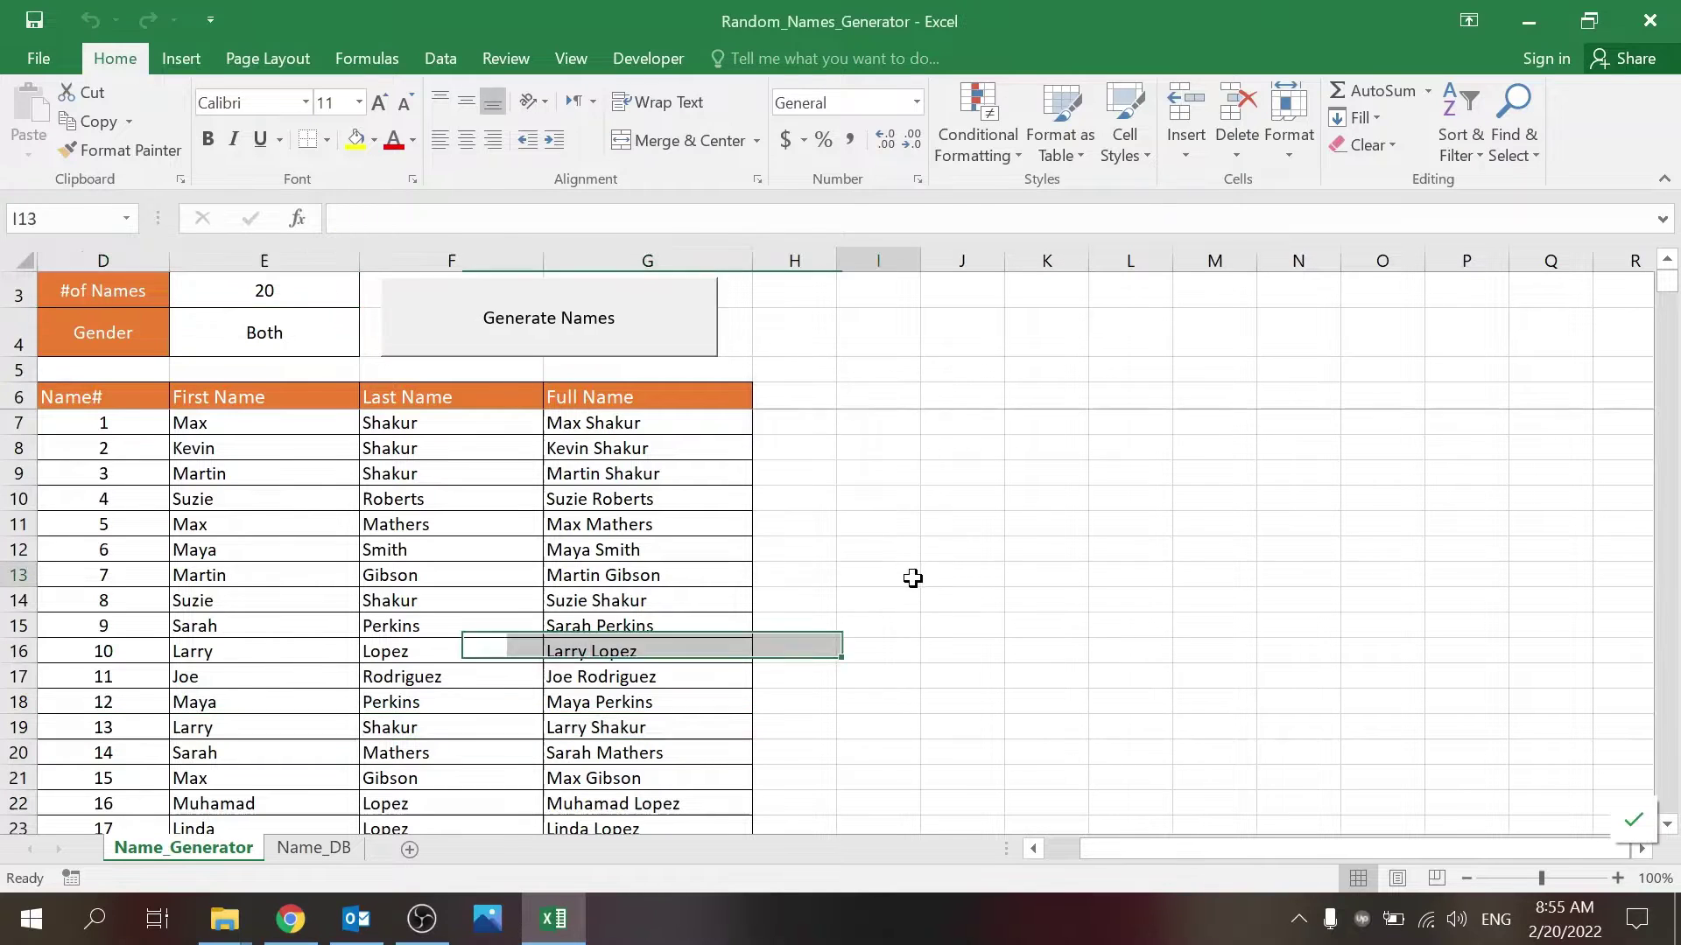
{"action": "key", "text": "Left"}
{"action": "key", "text": "Left"}
{"action": "key", "text": "Up"}
{"action": "key", "text": "Down"}
{"action": "key", "text": "Down"}
{"action": "key", "text": "Down"}
{"action": "key", "text": "Down"}
{"action": "key", "text": "Down"}
{"action": "key", "text": "Down"}
{"action": "key", "text": "Down"}
{"action": "key", "text": "Down"}
{"action": "key", "text": "Down"}
{"action": "key", "text": "Down"}
{"action": "key", "text": "Down"}
{"action": "key", "text": "Down"}
{"action": "key", "text": "Down"}
{"action": "key", "text": "Down"}
{"action": "key", "text": "Down"}
{"action": "key", "text": "Down"}
{"action": "key", "text": "Up"}
{"action": "key", "text": "Up"}
{"action": "key", "text": "Up"}
{"action": "key", "text": "Up"}
{"action": "key", "text": "Up"}
{"action": "key", "text": "Up"}
{"action": "key", "text": "Up"}
{"action": "key", "text": "Up"}
{"action": "key", "text": "Up"}
{"action": "key", "text": "Up"}
{"action": "key", "text": "Up"}
{"action": "key", "text": "Up"}
{"action": "key", "text": "Up"}
{"action": "key", "text": "Up"}
{"action": "key", "text": "Up"}
{"action": "key", "text": "Up"}
{"action": "key", "text": "Up"}
{"action": "key", "text": "Up"}
{"action": "key", "text": "Up"}
{"action": "key", "text": "Up"}
{"action": "key", "text": "Down"}
{"action": "key", "text": "Down"}
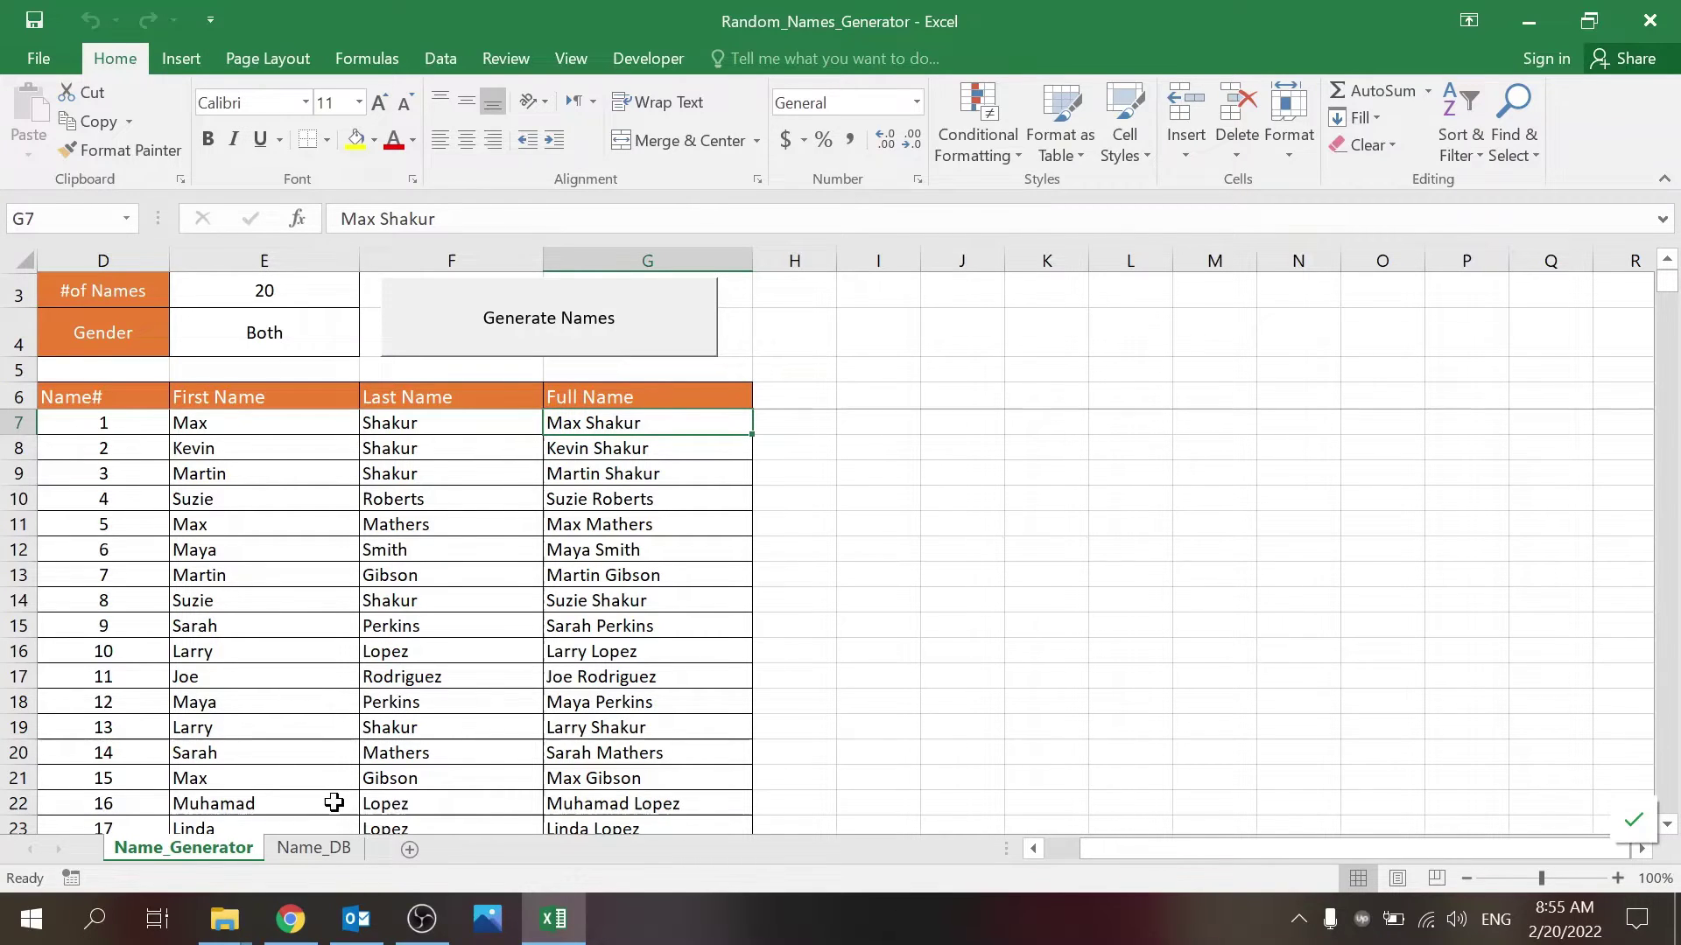
{"action": "left_click", "coordinate": [329, 851]}
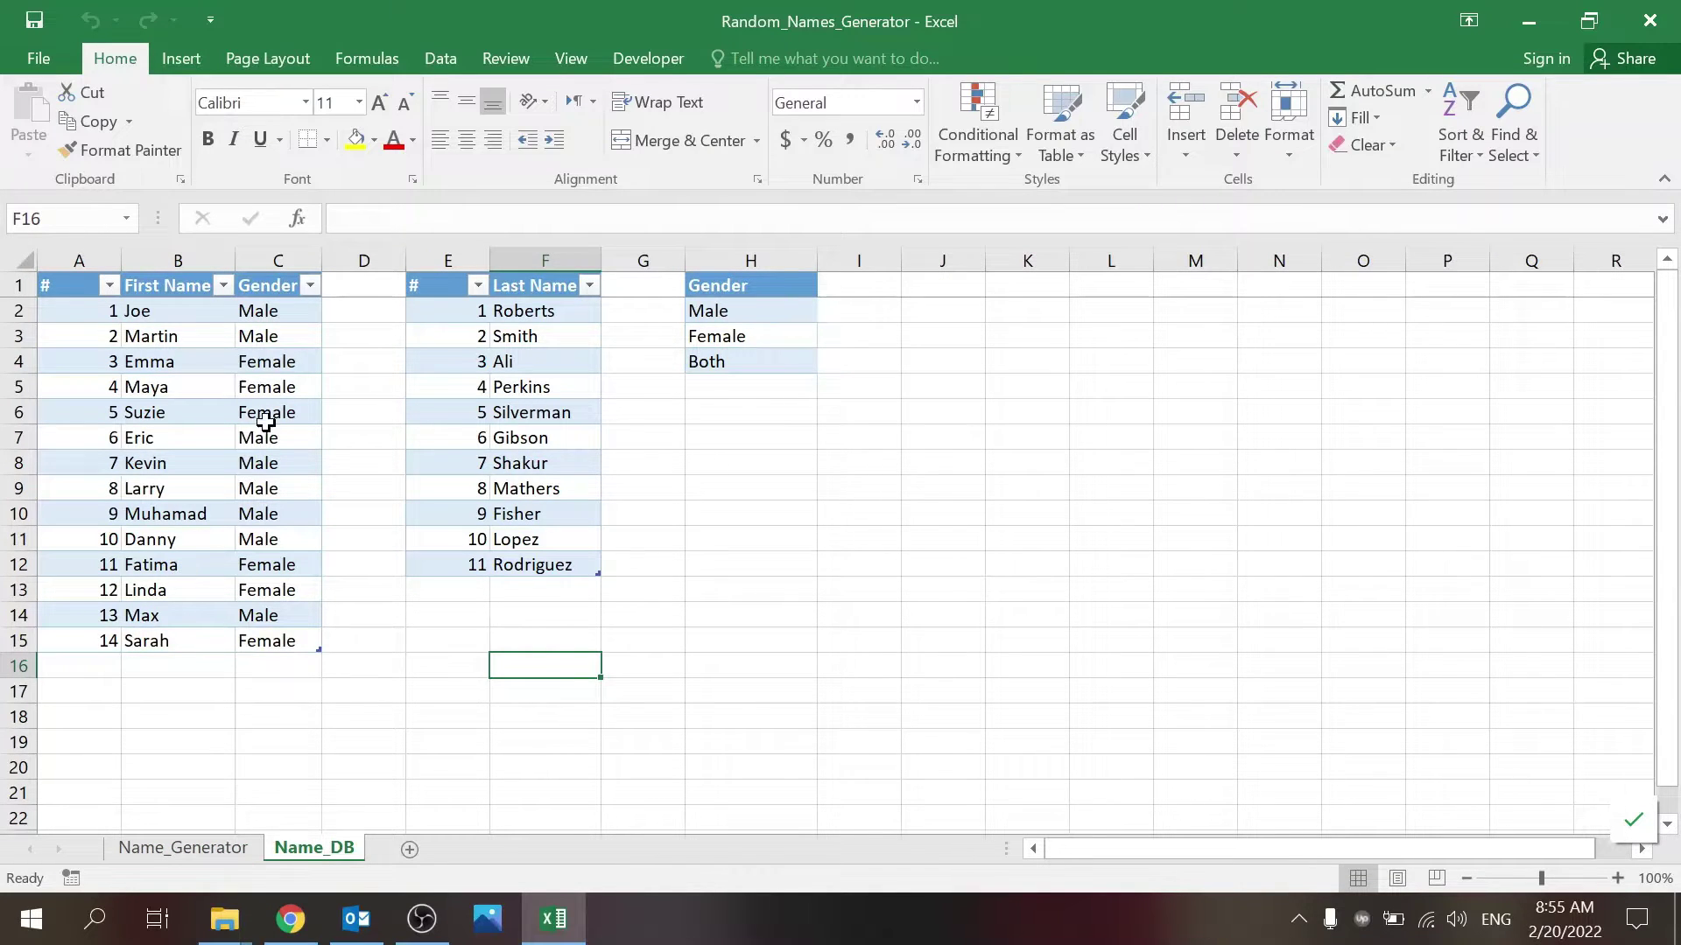
- Inspect the numbering formulas in columns A and E of the Name_DB tables
{"action": "left_click", "coordinate": [183, 637]}
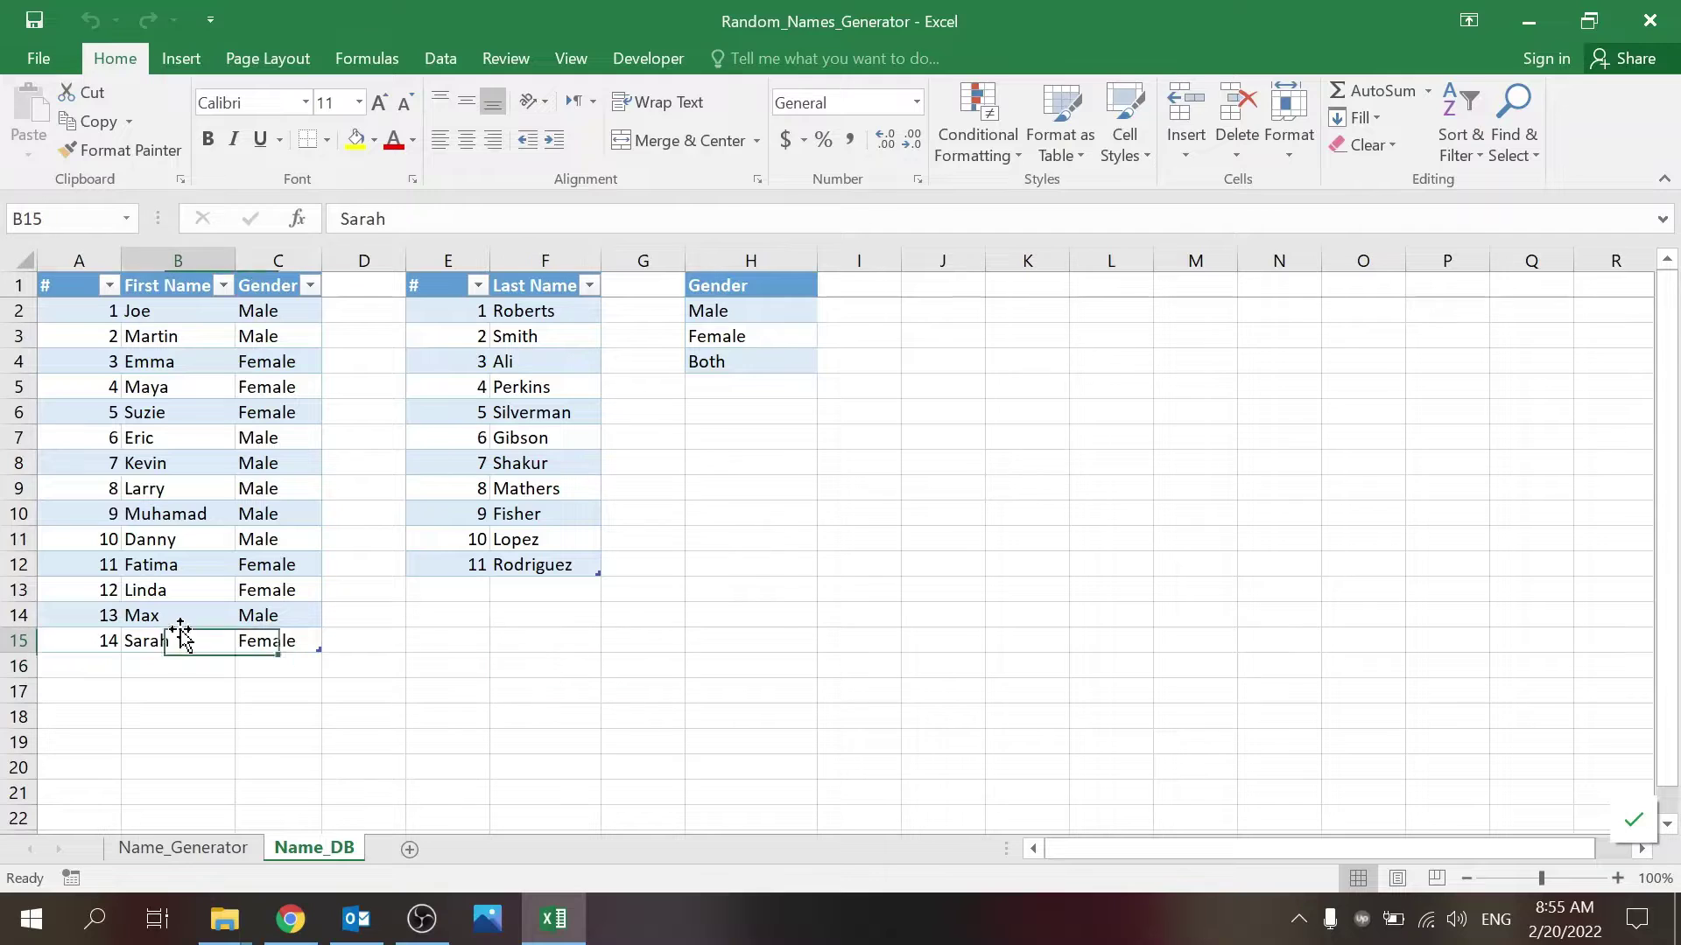
{"action": "left_click", "coordinate": [71, 315]}
{"action": "left_click", "coordinate": [85, 339]}
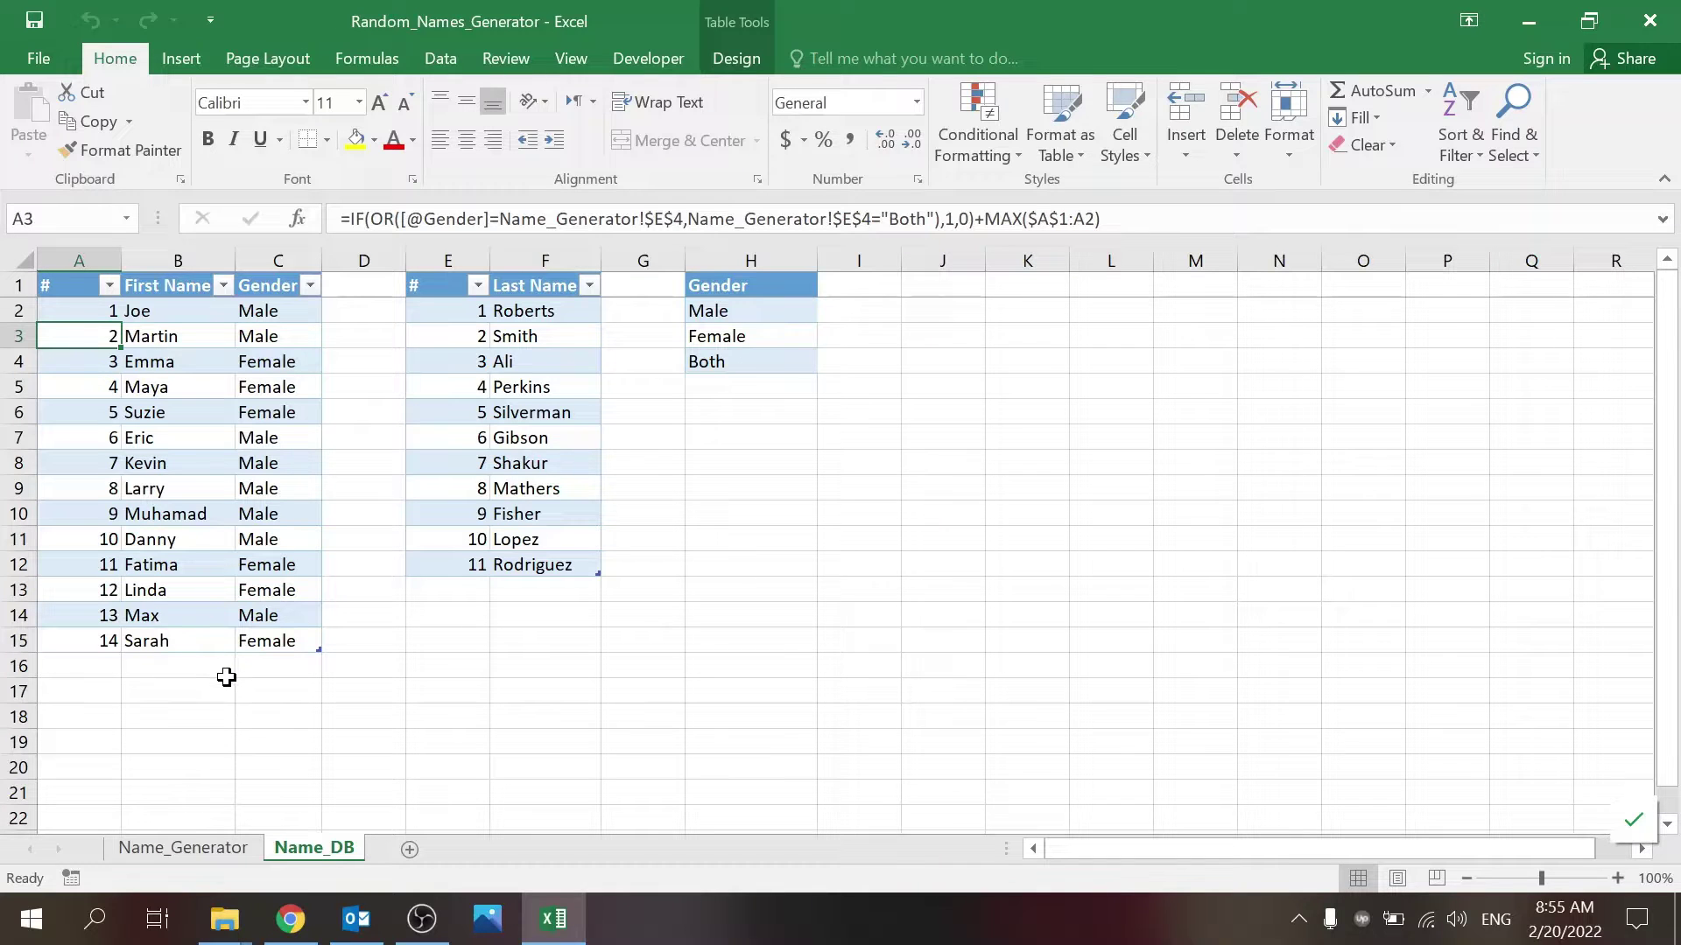
{"action": "left_click", "coordinate": [436, 336]}
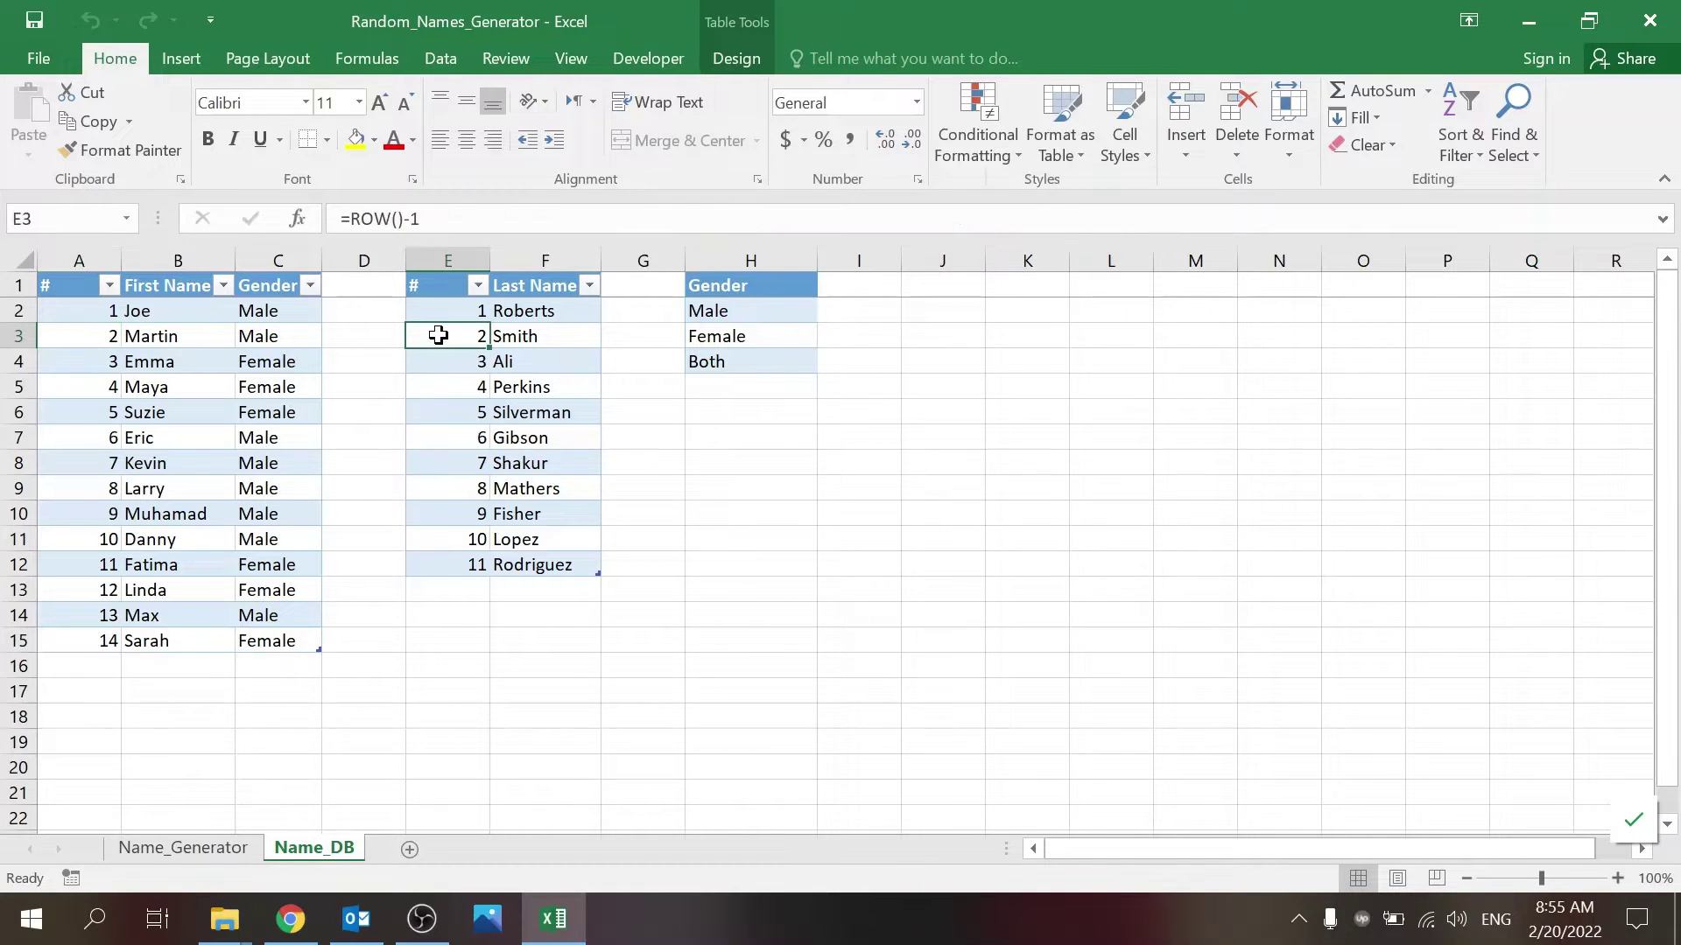
{"action": "left_click", "coordinate": [467, 421]}
{"action": "left_click", "coordinate": [461, 490]}
{"action": "left_click", "coordinate": [464, 560]}
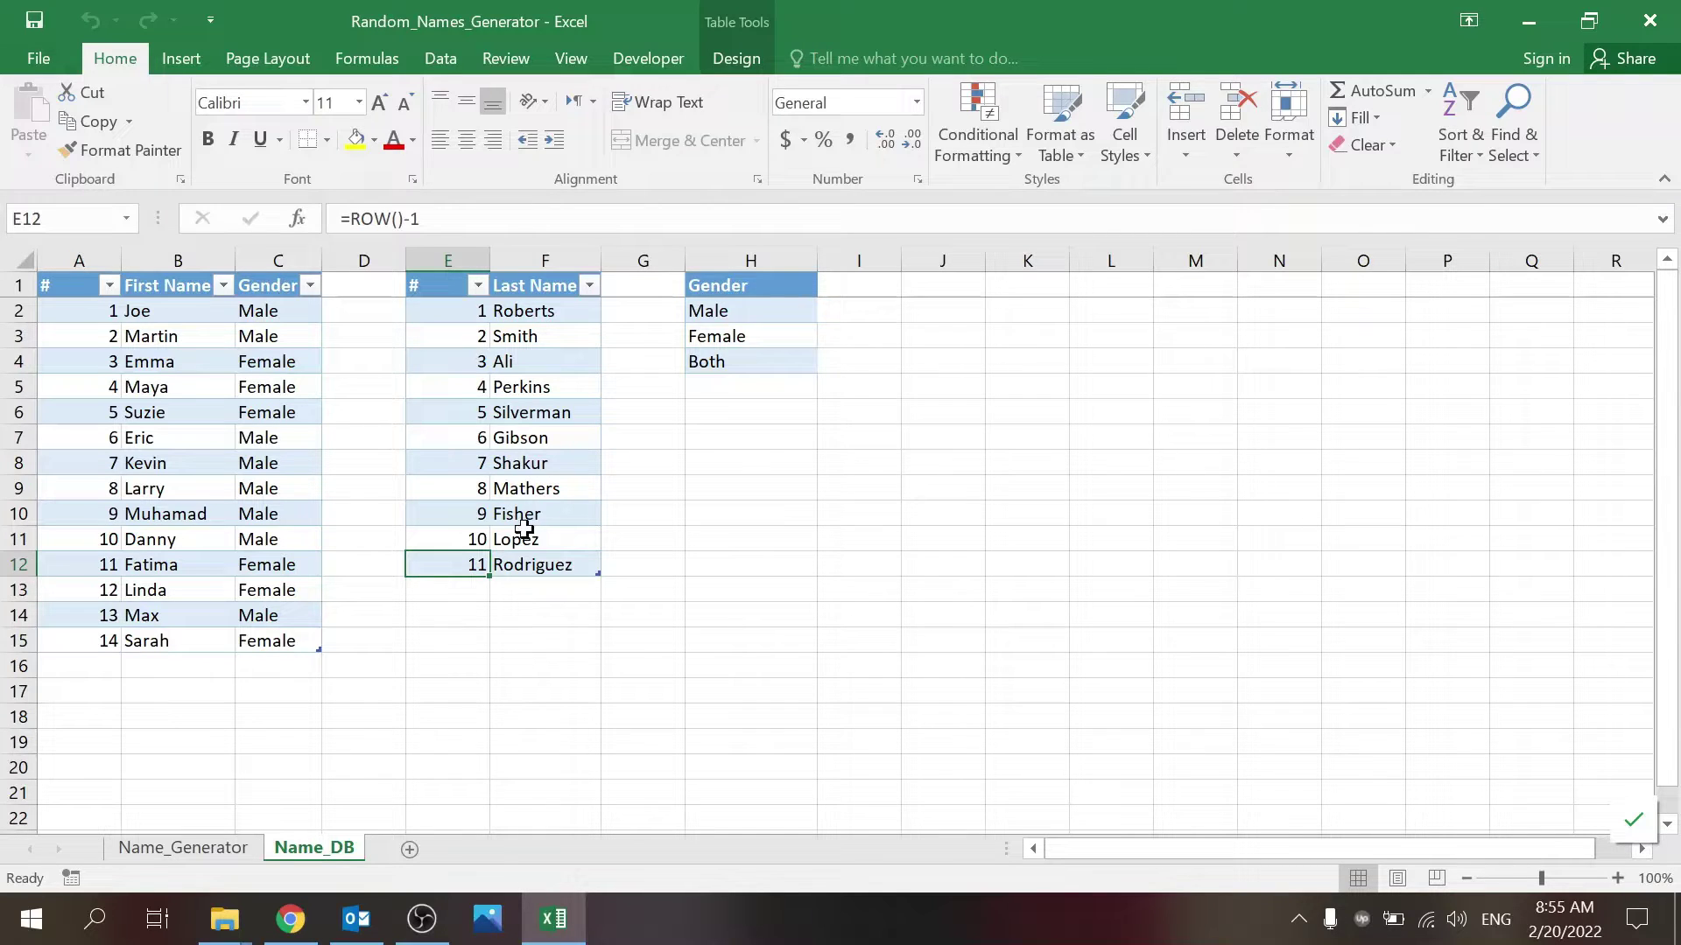
{"action": "left_click", "coordinate": [95, 313]}
{"action": "left_click", "coordinate": [95, 339]}
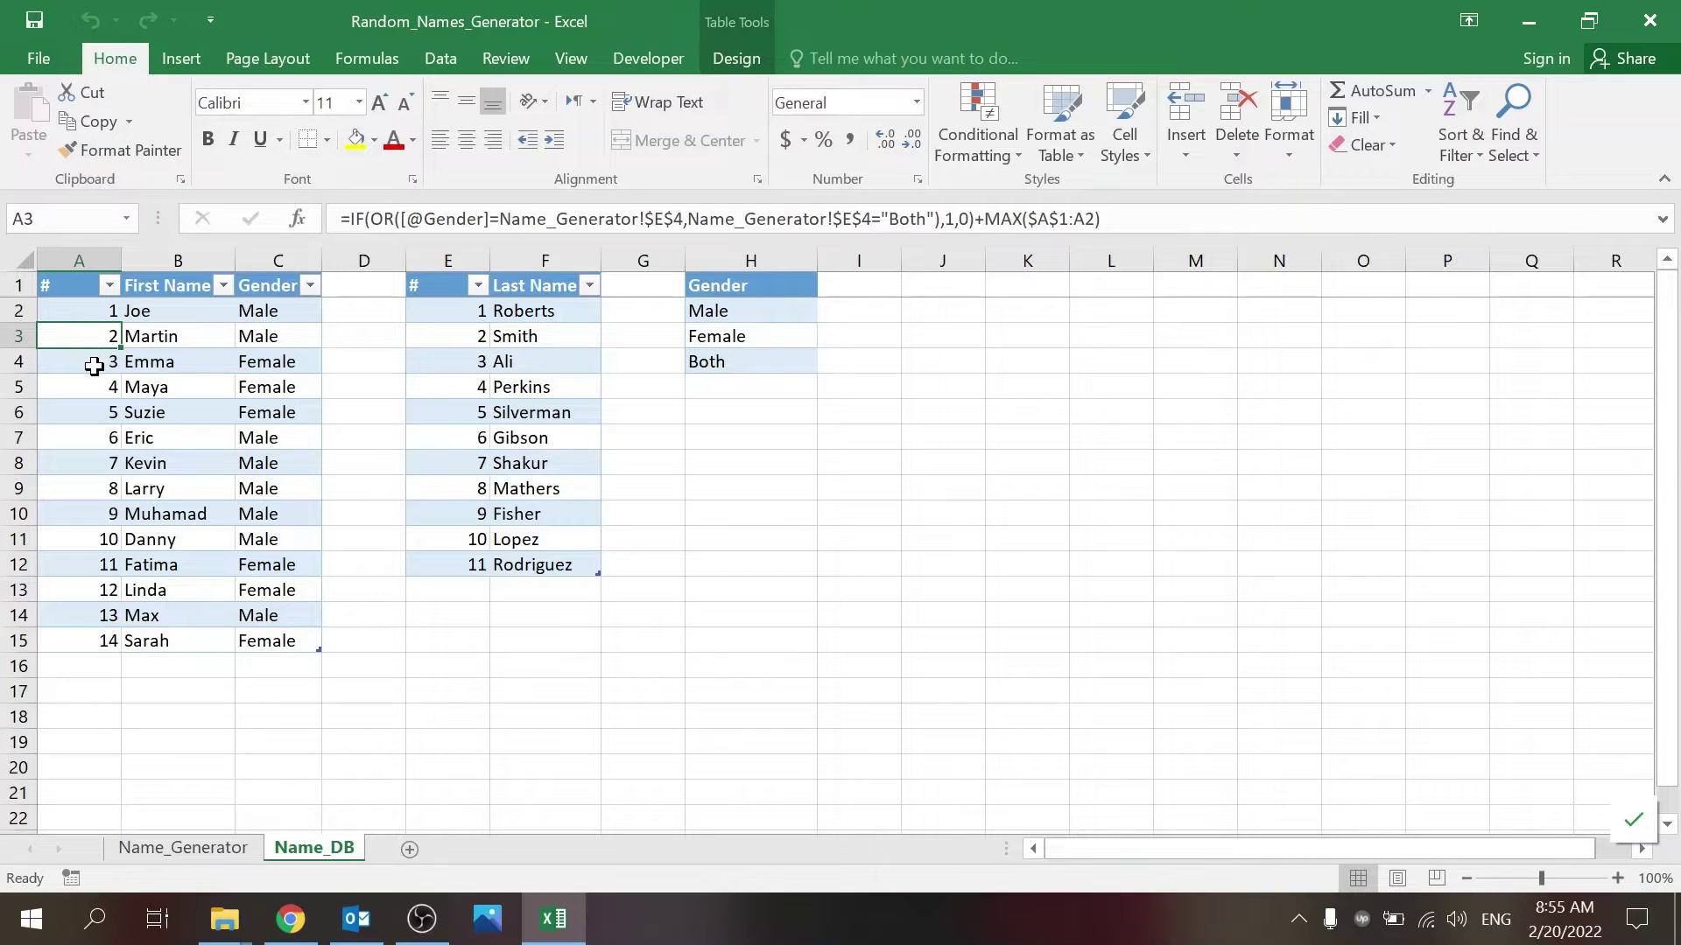
{"action": "left_click", "coordinate": [95, 366]}
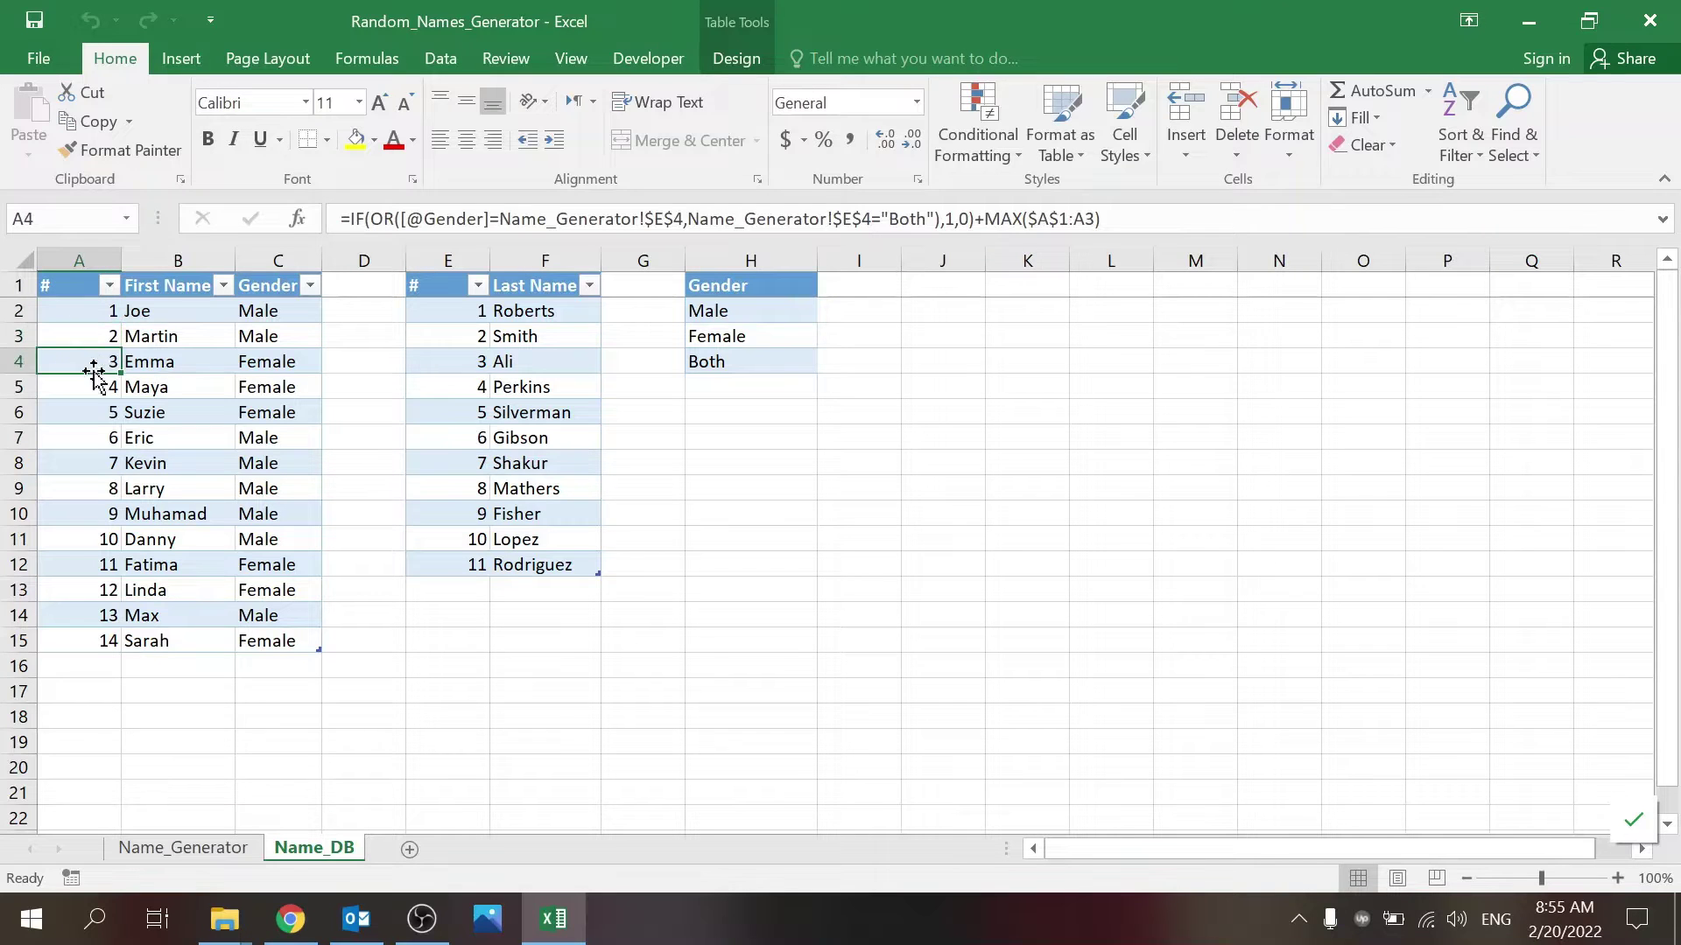
- On Name_Generator, set Gender in E4 to Male
{"action": "left_click", "coordinate": [207, 842]}
{"action": "left_click", "coordinate": [274, 333]}
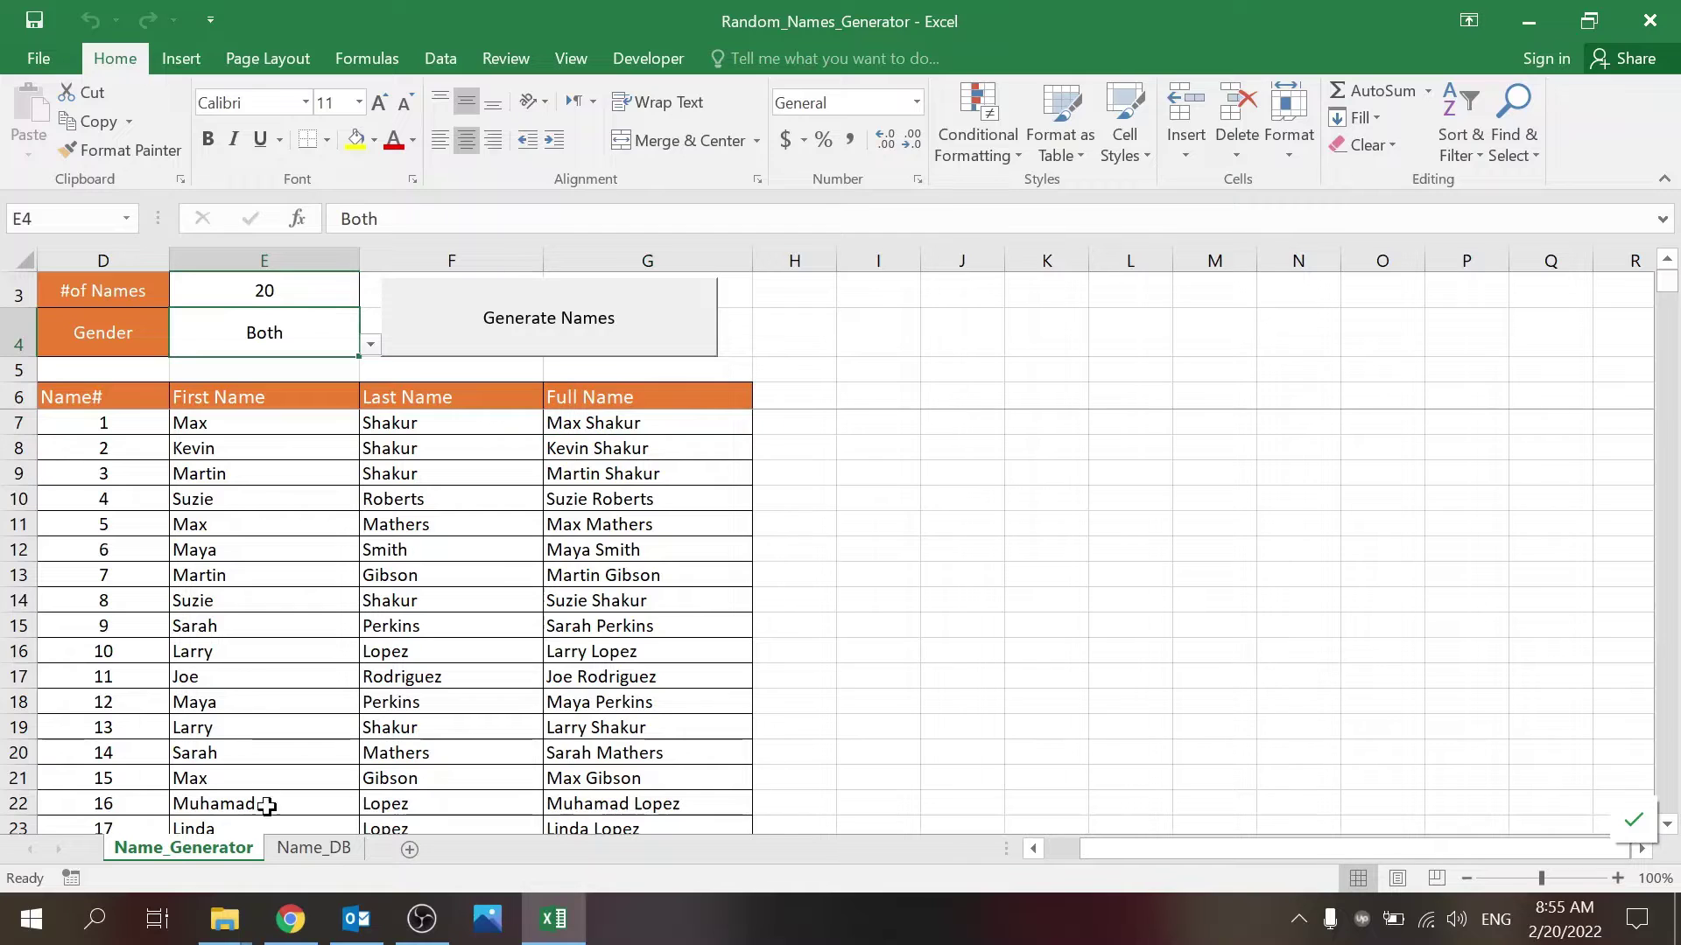
{"action": "left_click", "coordinate": [314, 848]}
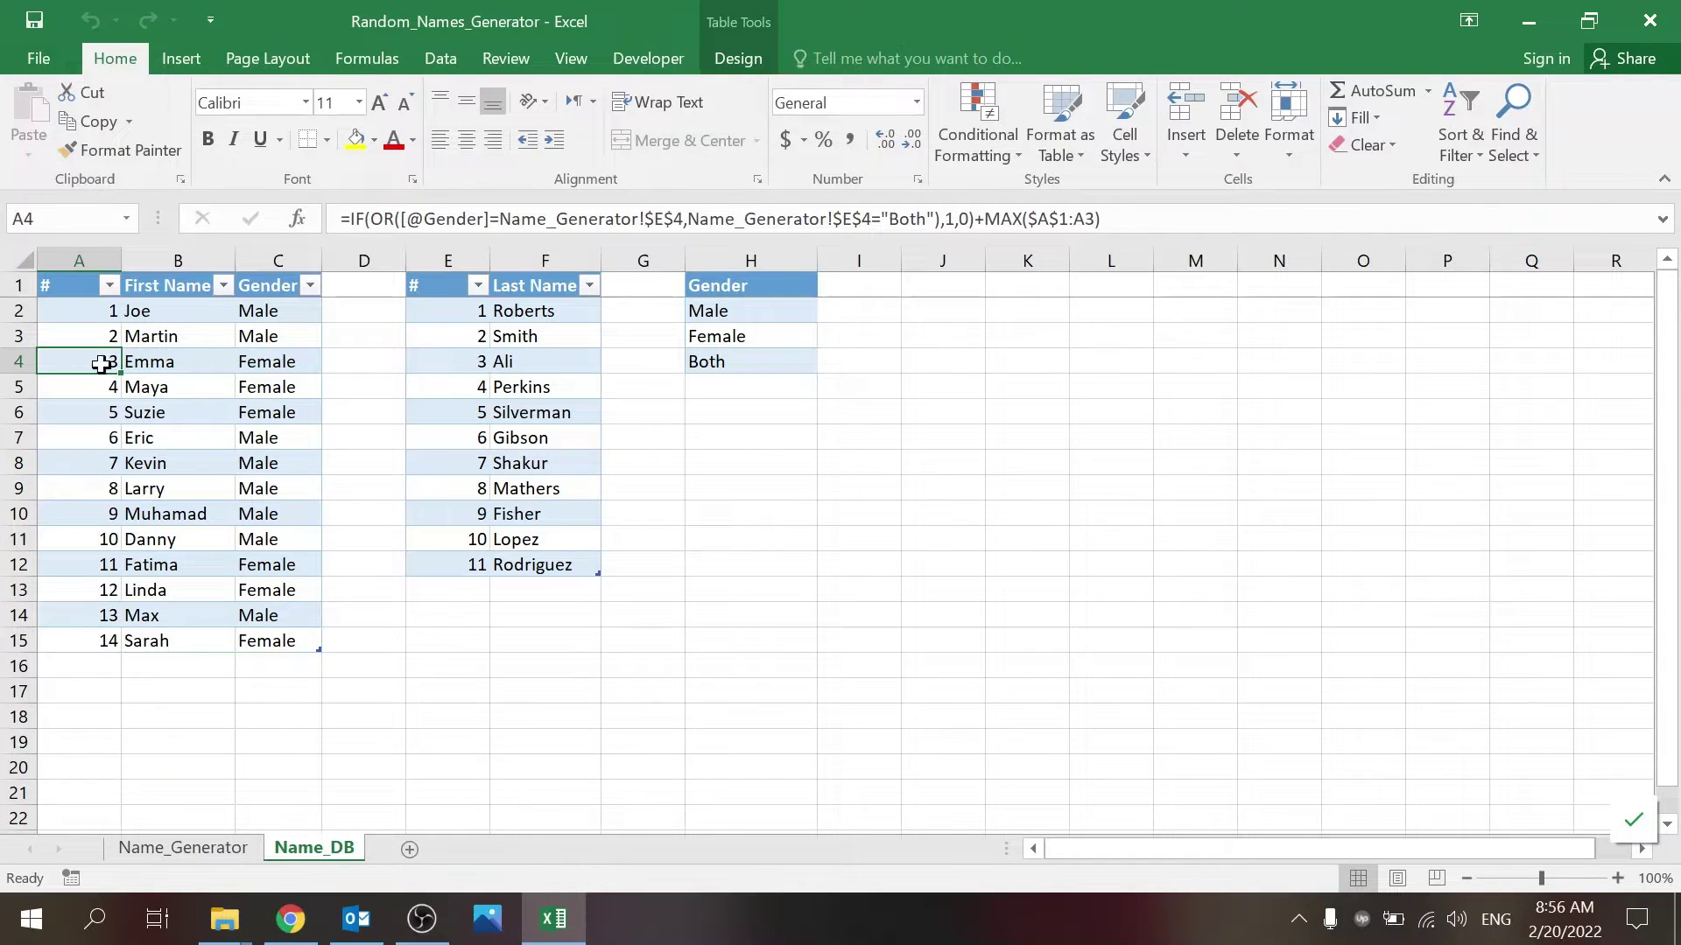
{"action": "left_click", "coordinate": [183, 848]}
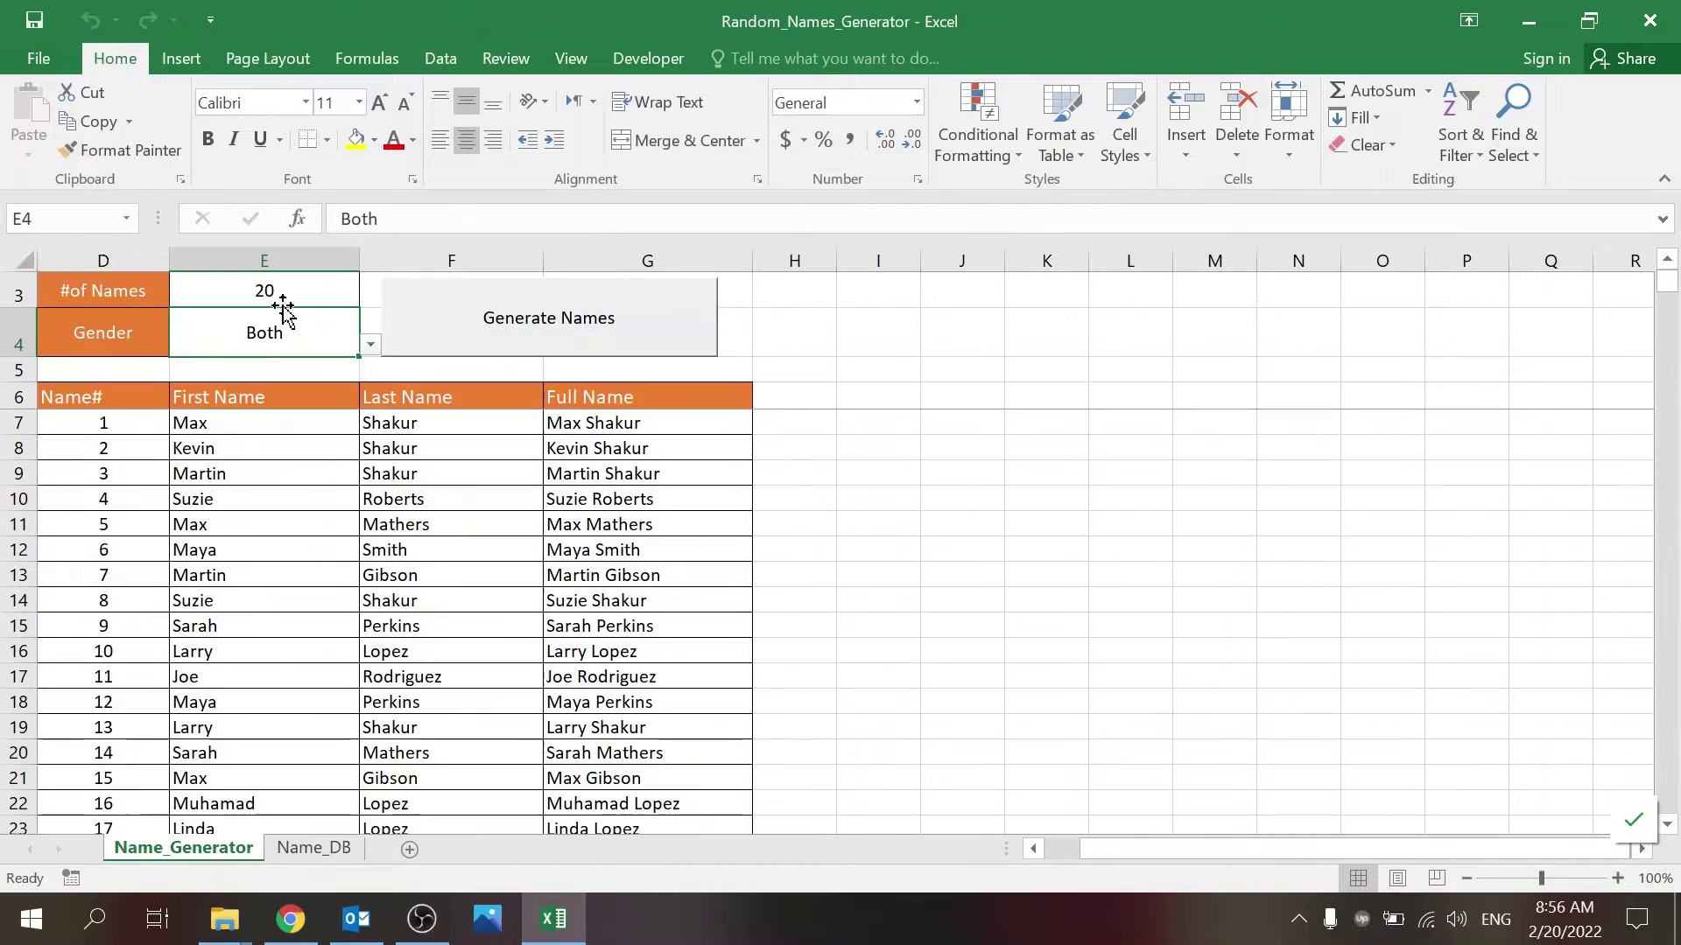
{"action": "left_click", "coordinate": [371, 344]}
{"action": "left_click", "coordinate": [289, 364]}
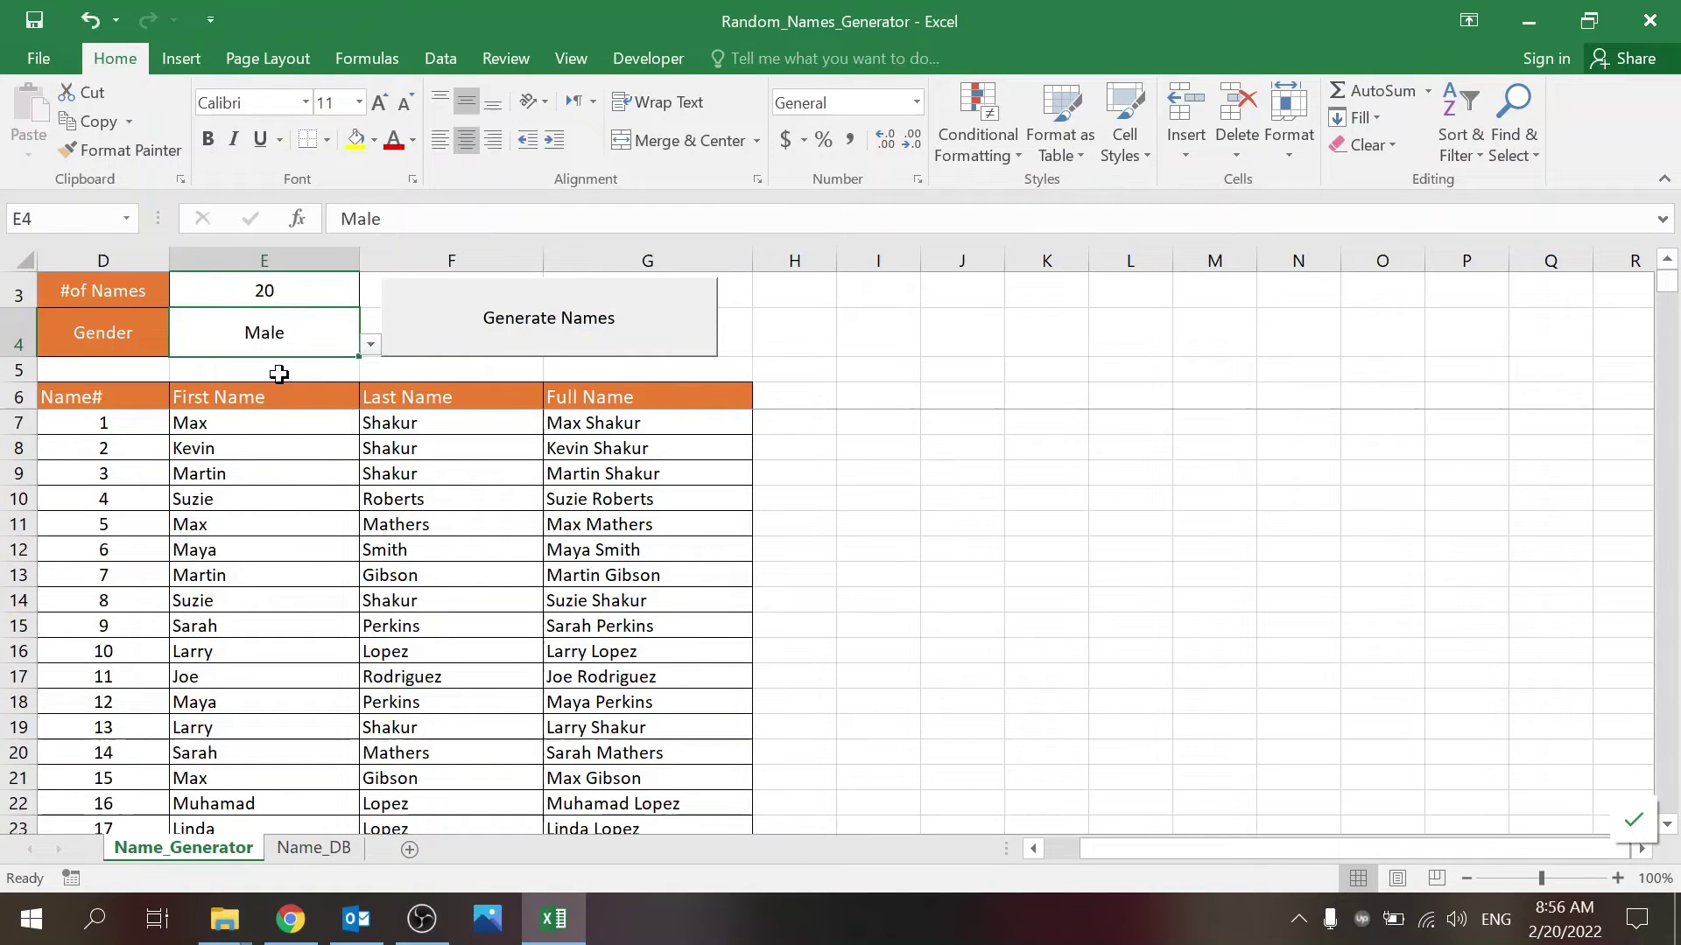
- Check that Name_DB's first-name numbering now counts only male names, up to 8
{"action": "left_click", "coordinate": [298, 849]}
{"action": "key", "text": "Down"}
{"action": "key", "text": "Down"}
{"action": "key", "text": "Up"}
{"action": "key", "text": "Up"}
{"action": "key", "text": "Down"}
{"action": "key", "text": "Down"}
{"action": "key", "text": "Down"}
{"action": "key", "text": "Down"}
{"action": "key", "text": "Down"}
{"action": "key", "text": "Down"}
{"action": "key", "text": "Down"}
{"action": "key", "text": "Down"}
{"action": "key", "text": "Down"}
{"action": "key", "text": "Down"}
{"action": "key", "text": "Up"}
{"action": "key", "text": "Up"}
{"action": "key", "text": "Up"}
- Add Steve with gender Male as a new first name in row 16
{"action": "left_click", "coordinate": [84, 638]}
{"action": "left_click", "coordinate": [142, 667]}
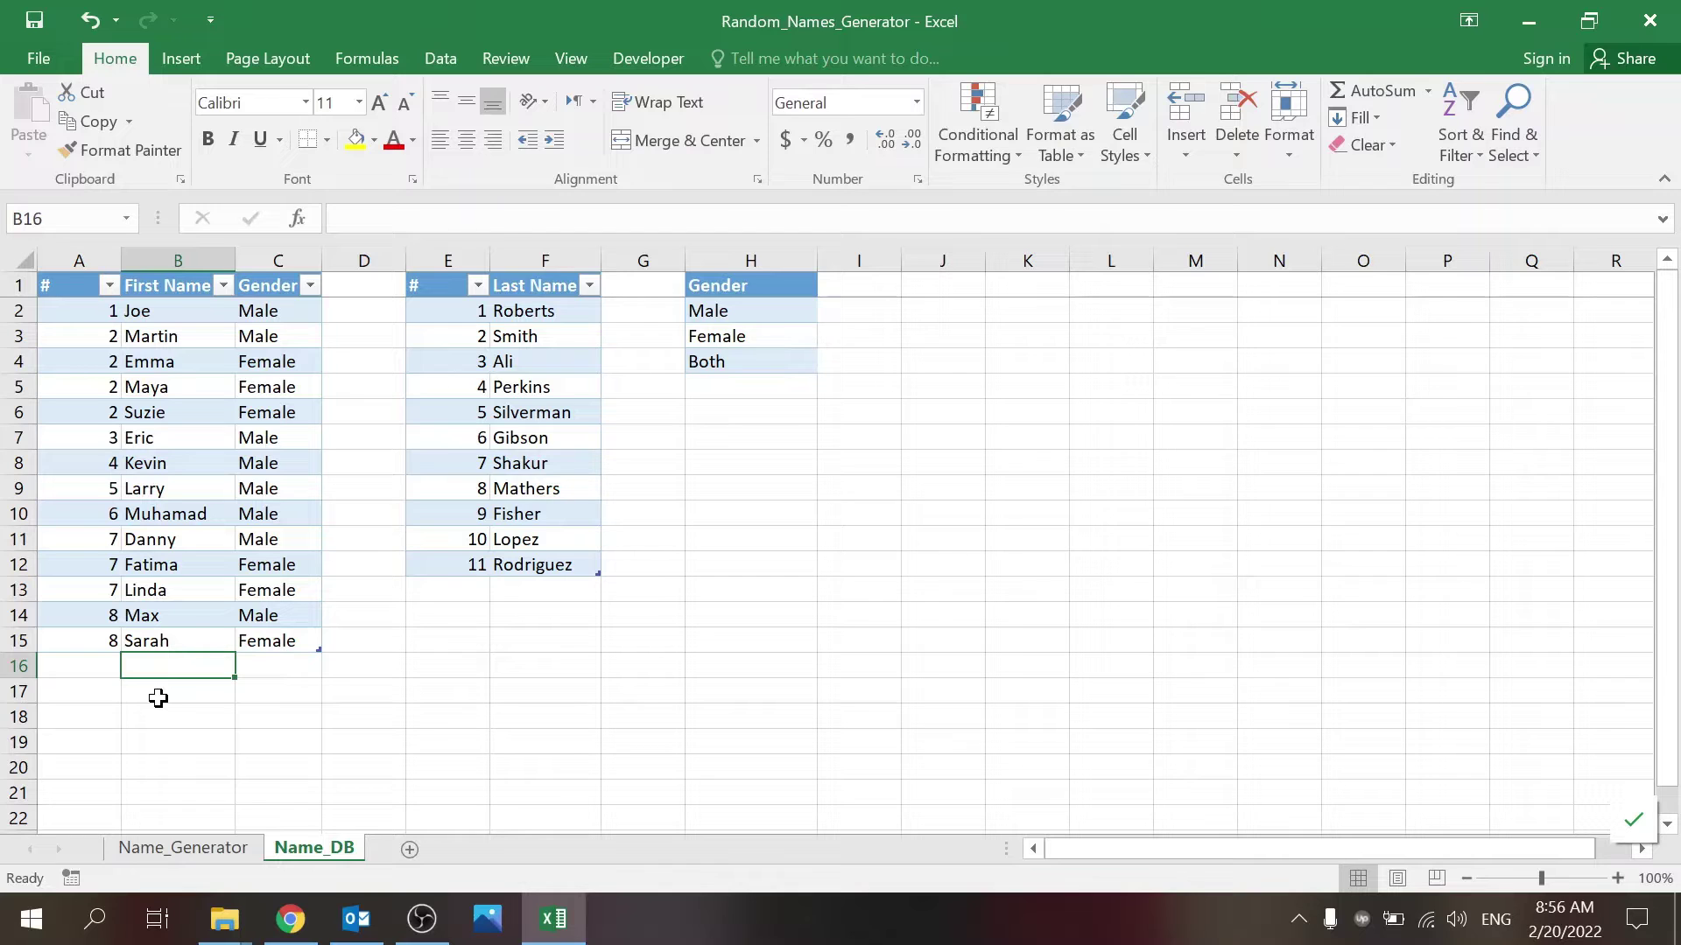
{"action": "type", "text": "Steve"}
{"action": "key", "text": "Tab"}
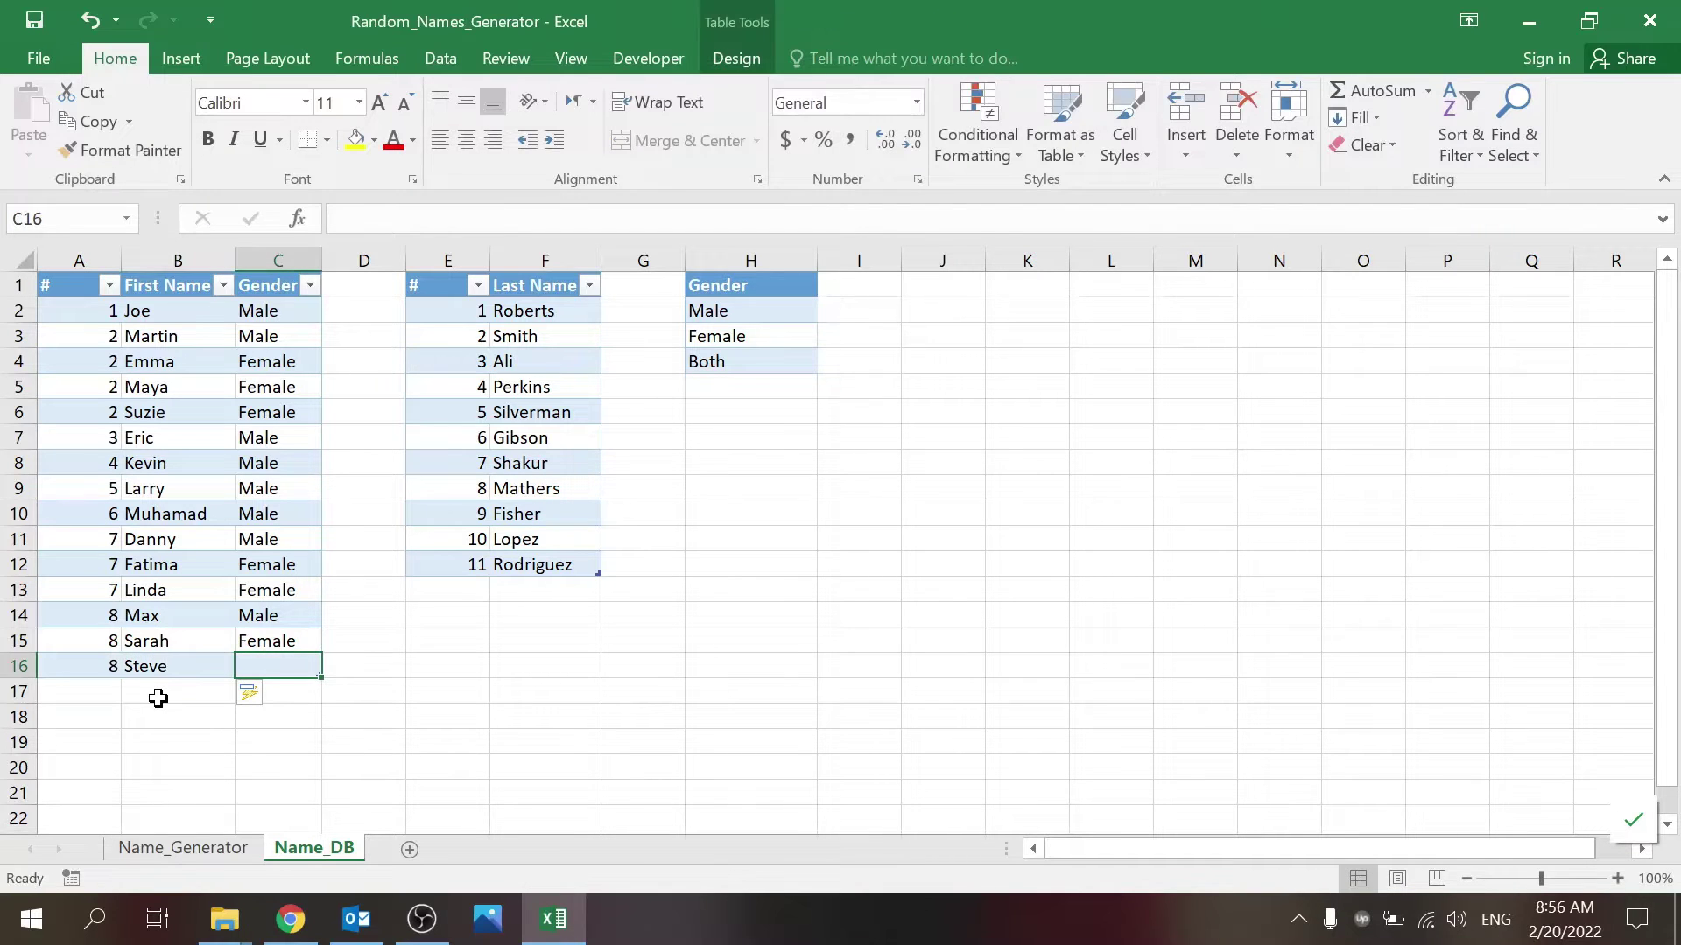
{"action": "type", "text": "Male"}
{"action": "key", "text": "Return"}
- Check Steve's row and the numbering around it in column A
{"action": "key", "text": "Up"}
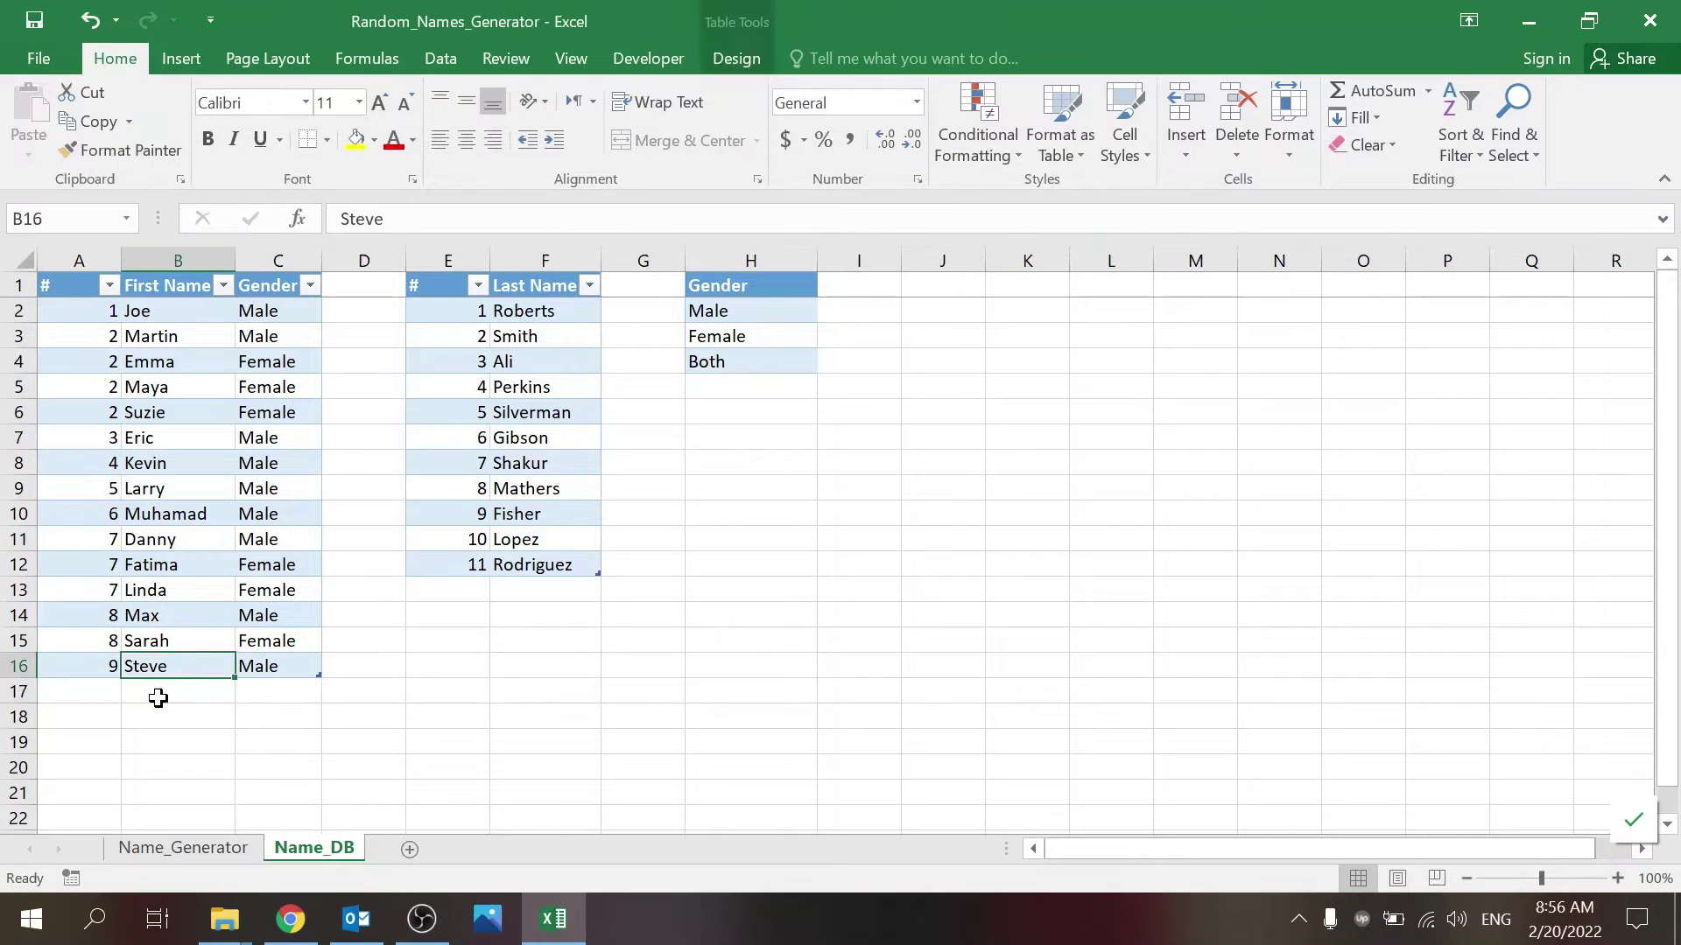
{"action": "key", "text": "Up"}
{"action": "key", "text": "Left"}
{"action": "key", "text": "Down"}
{"action": "key", "text": "Right"}
{"action": "key", "text": "Right"}
{"action": "key", "text": "Left"}
{"action": "key", "text": "Left"}
{"action": "key", "text": "Up"}
{"action": "key", "text": "Up"}
{"action": "key", "text": "Up"}
{"action": "key", "text": "Down"}
{"action": "key", "text": "Up"}
{"action": "key", "text": "Right"}
{"action": "key", "text": "Right"}
{"action": "key", "text": "Right"}
{"action": "key", "text": "Right"}
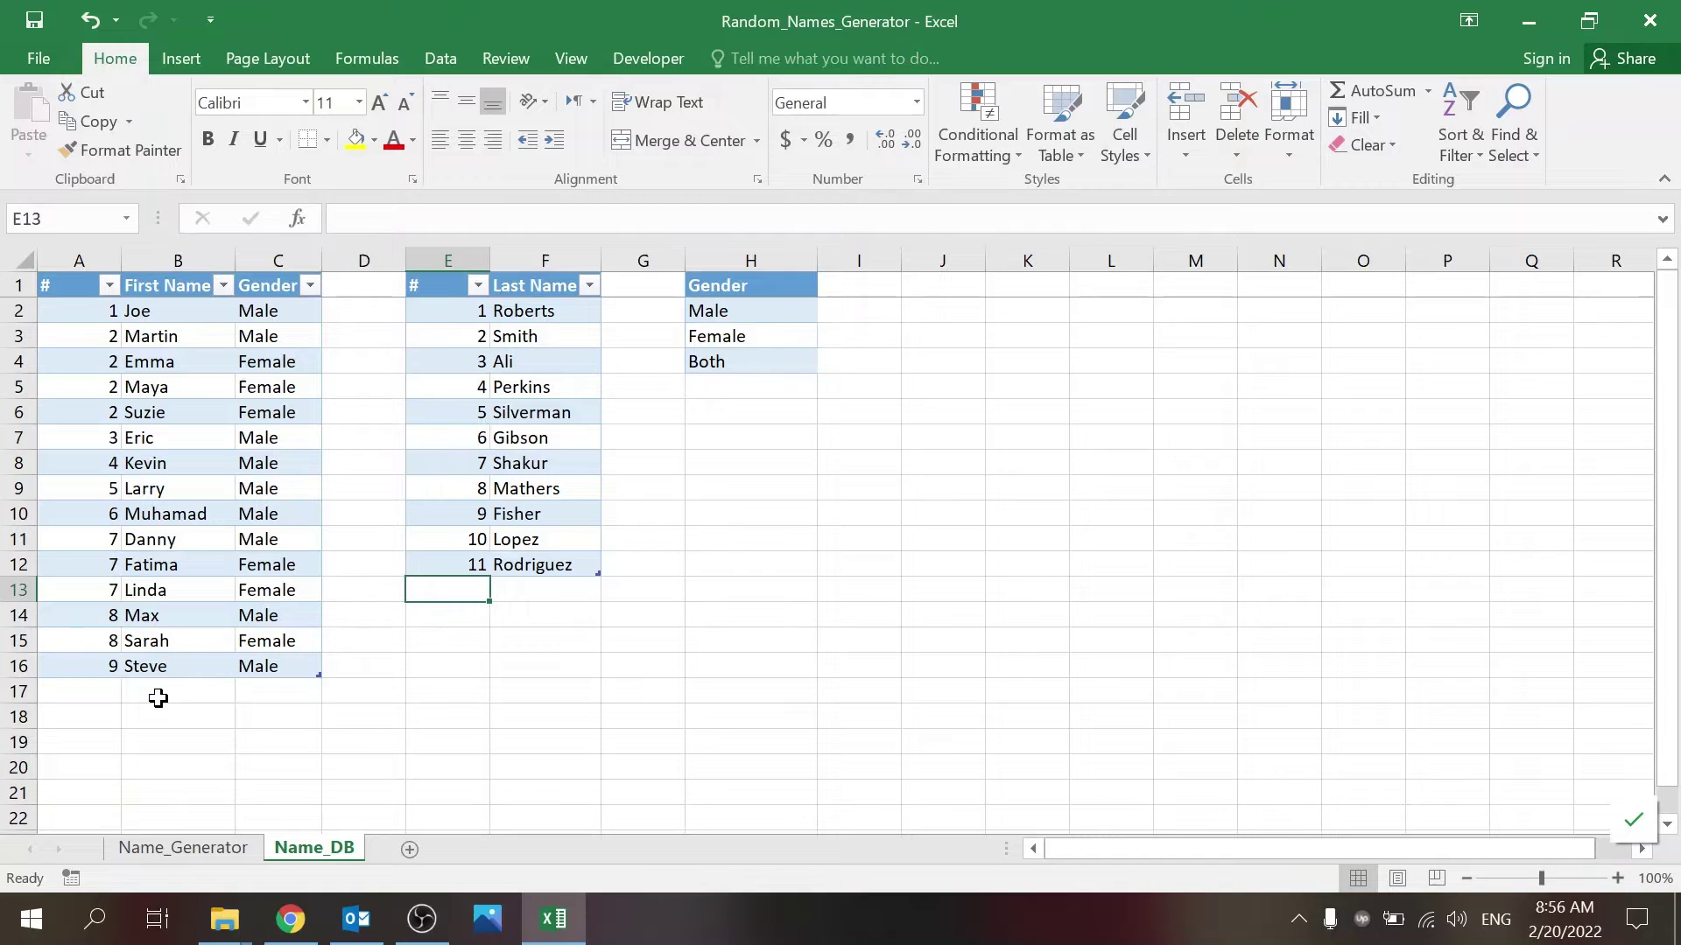
- Delete row 16 (Steve) so the first-name table ends at Sarah in row 15
{"action": "right_click", "coordinate": [18, 666]}
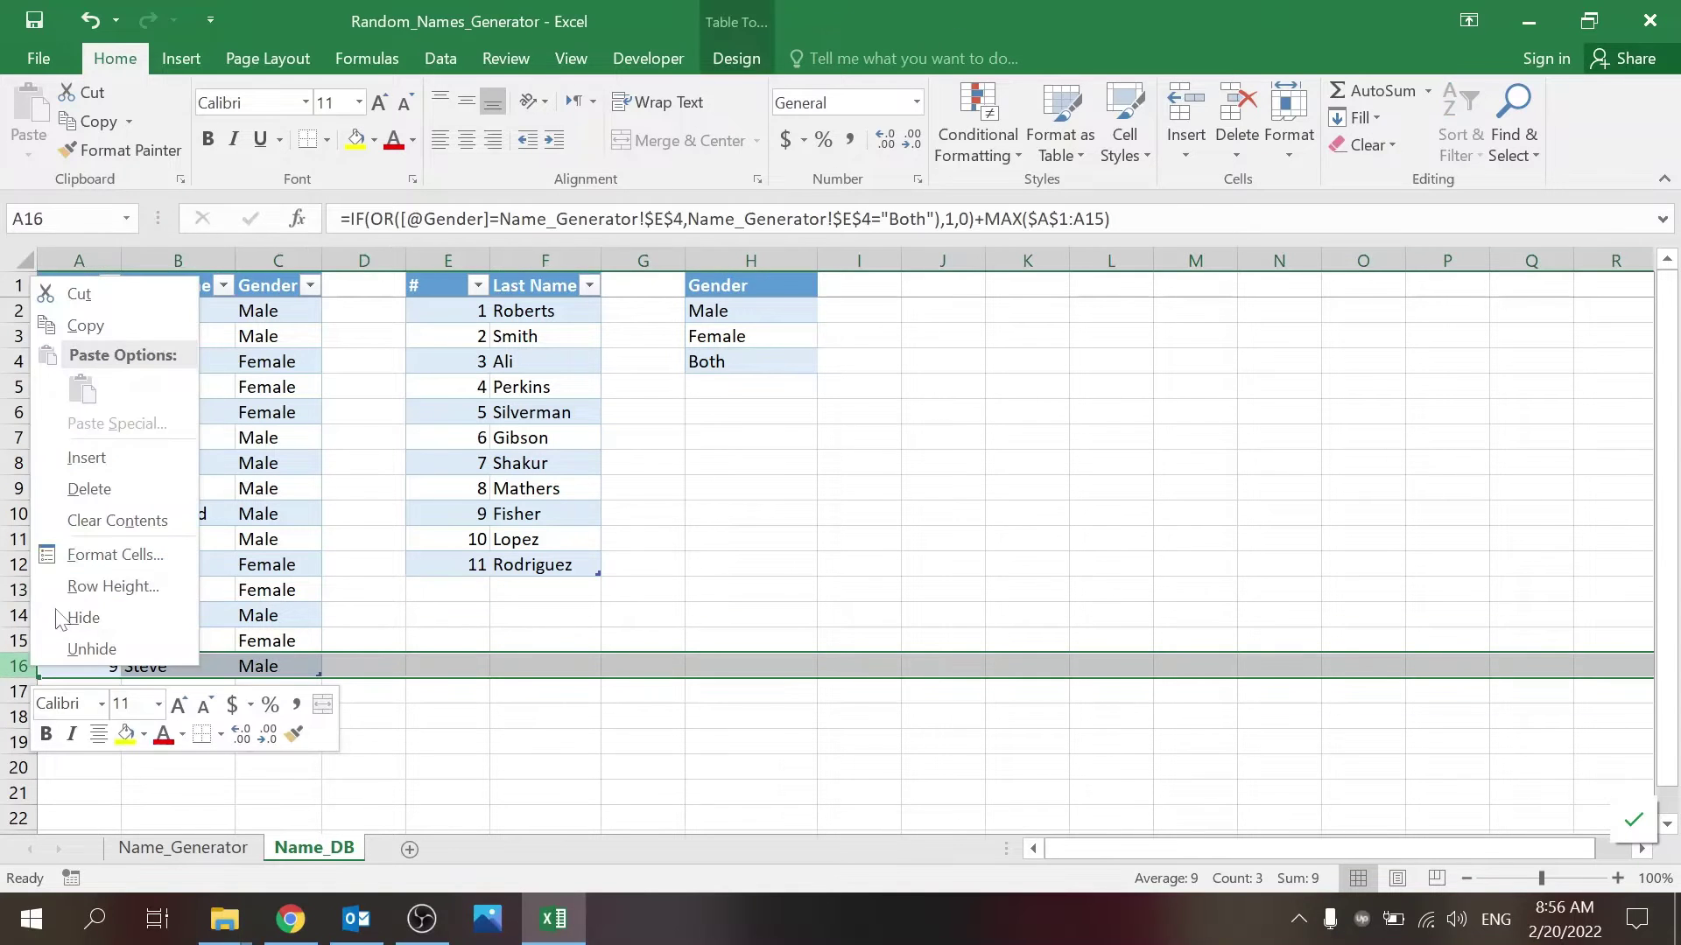
{"action": "left_click", "coordinate": [146, 486]}
{"action": "left_click", "coordinate": [543, 716]}
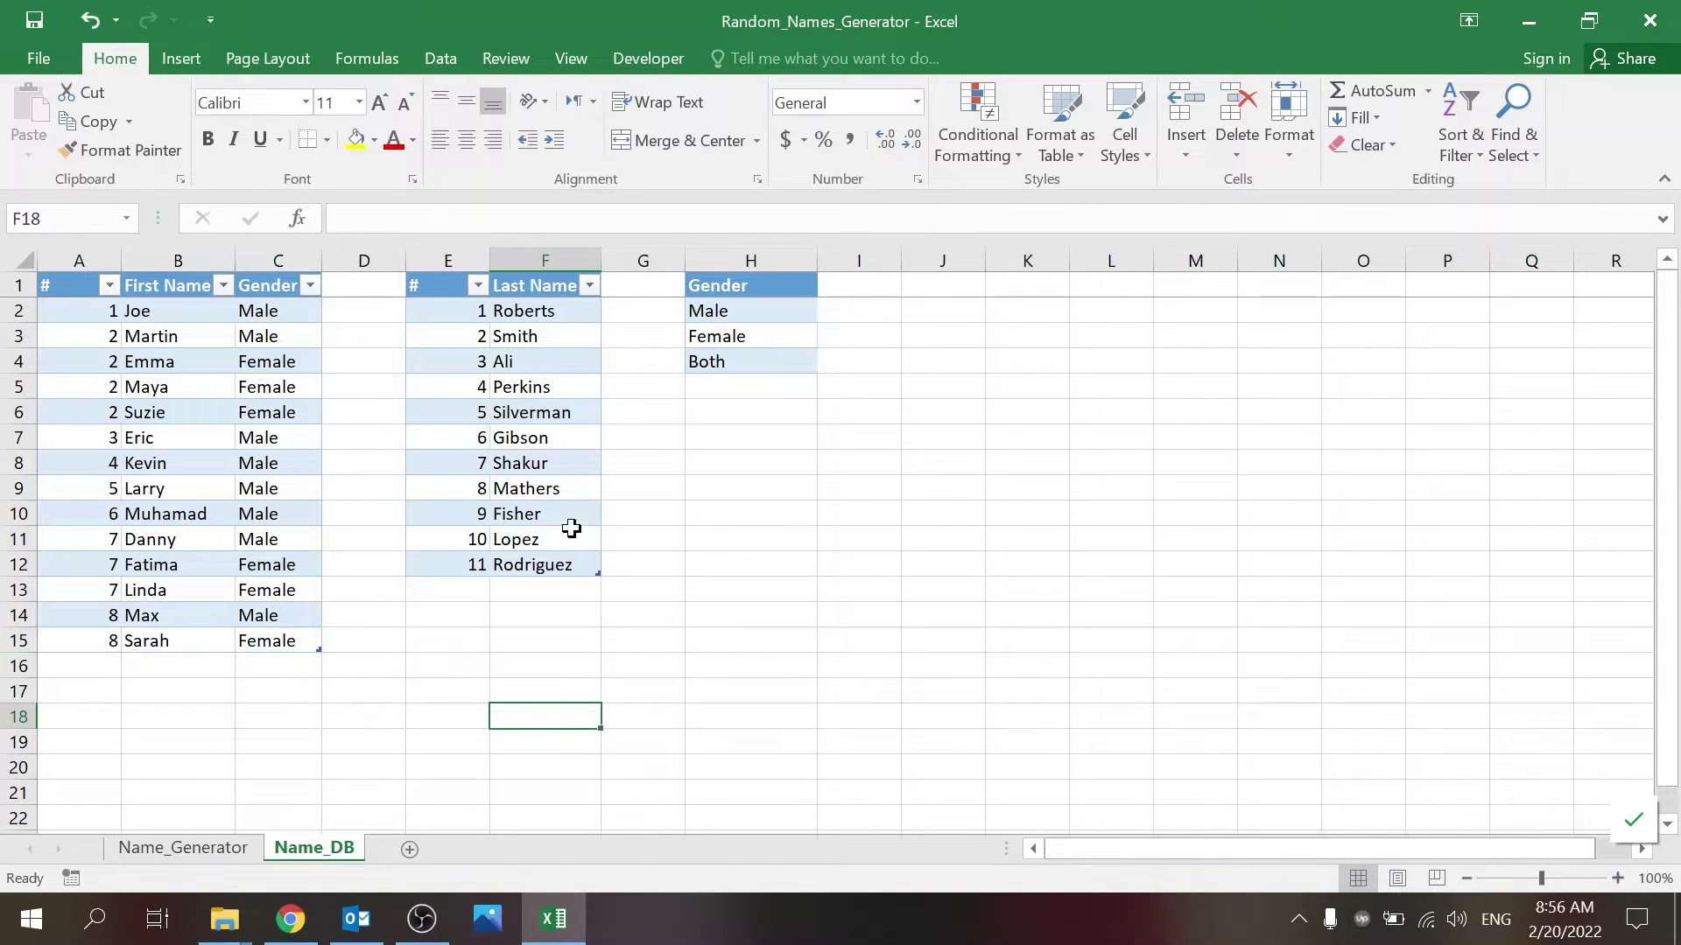
{"action": "left_click", "coordinate": [769, 317]}
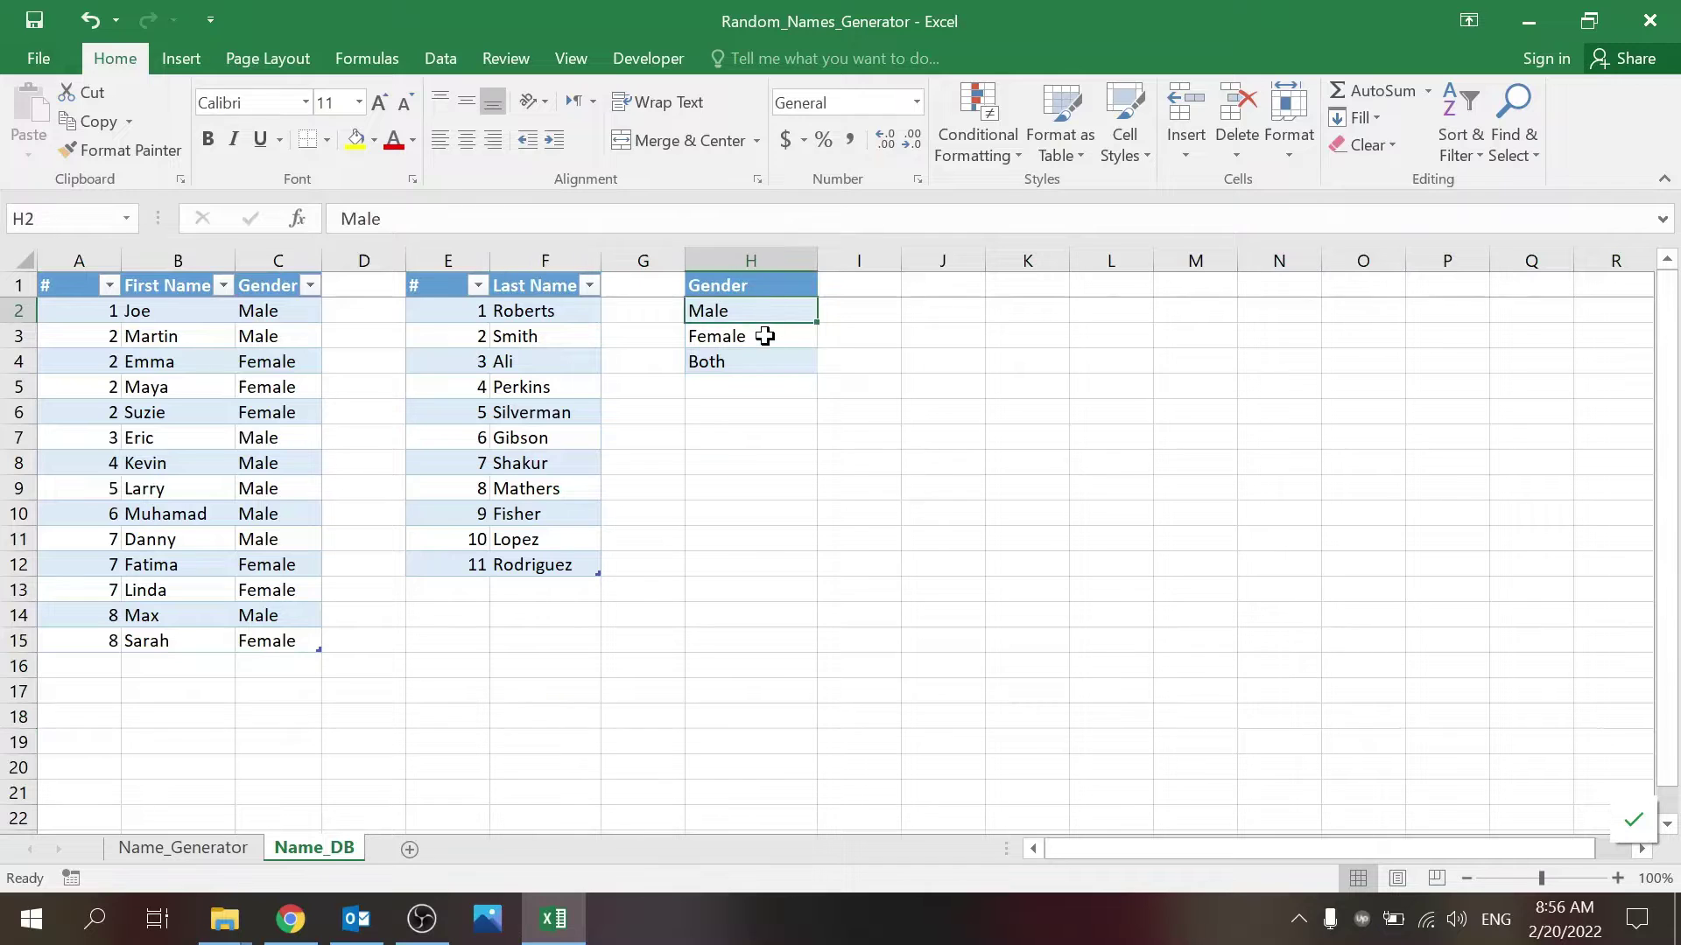
{"action": "left_click", "coordinate": [763, 340]}
{"action": "left_click", "coordinate": [755, 361]}
{"action": "left_click", "coordinate": [735, 466]}
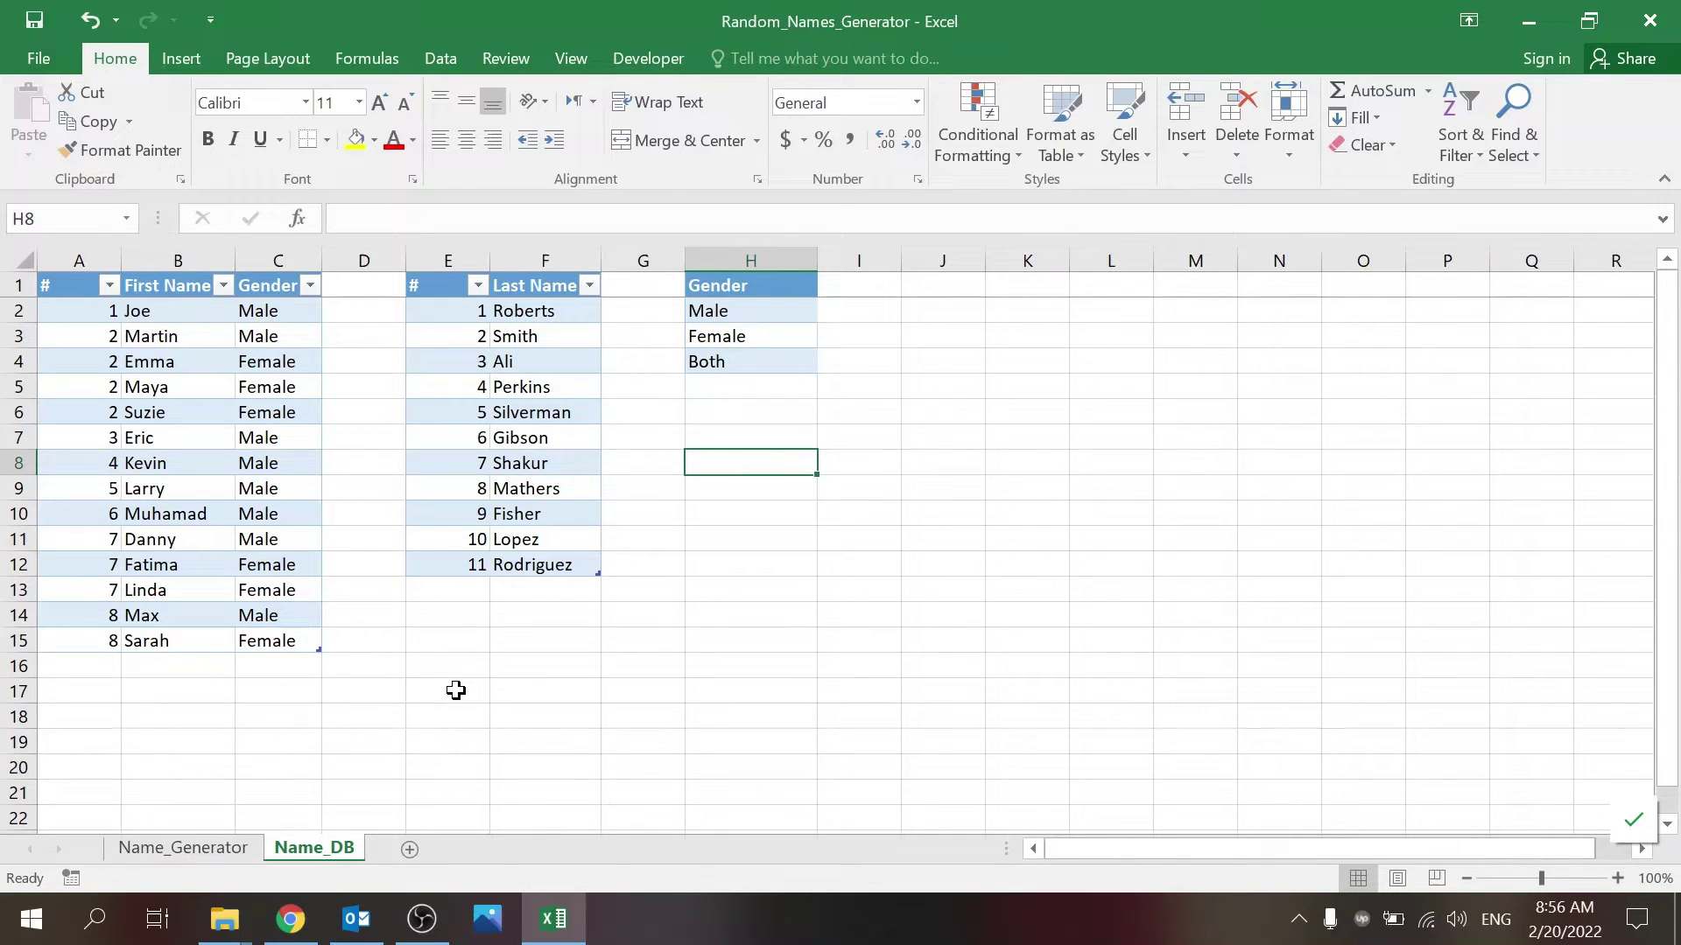
- Select the whole Name_Generator sheet and unhide helper columns A–C
{"action": "left_click", "coordinate": [208, 855]}
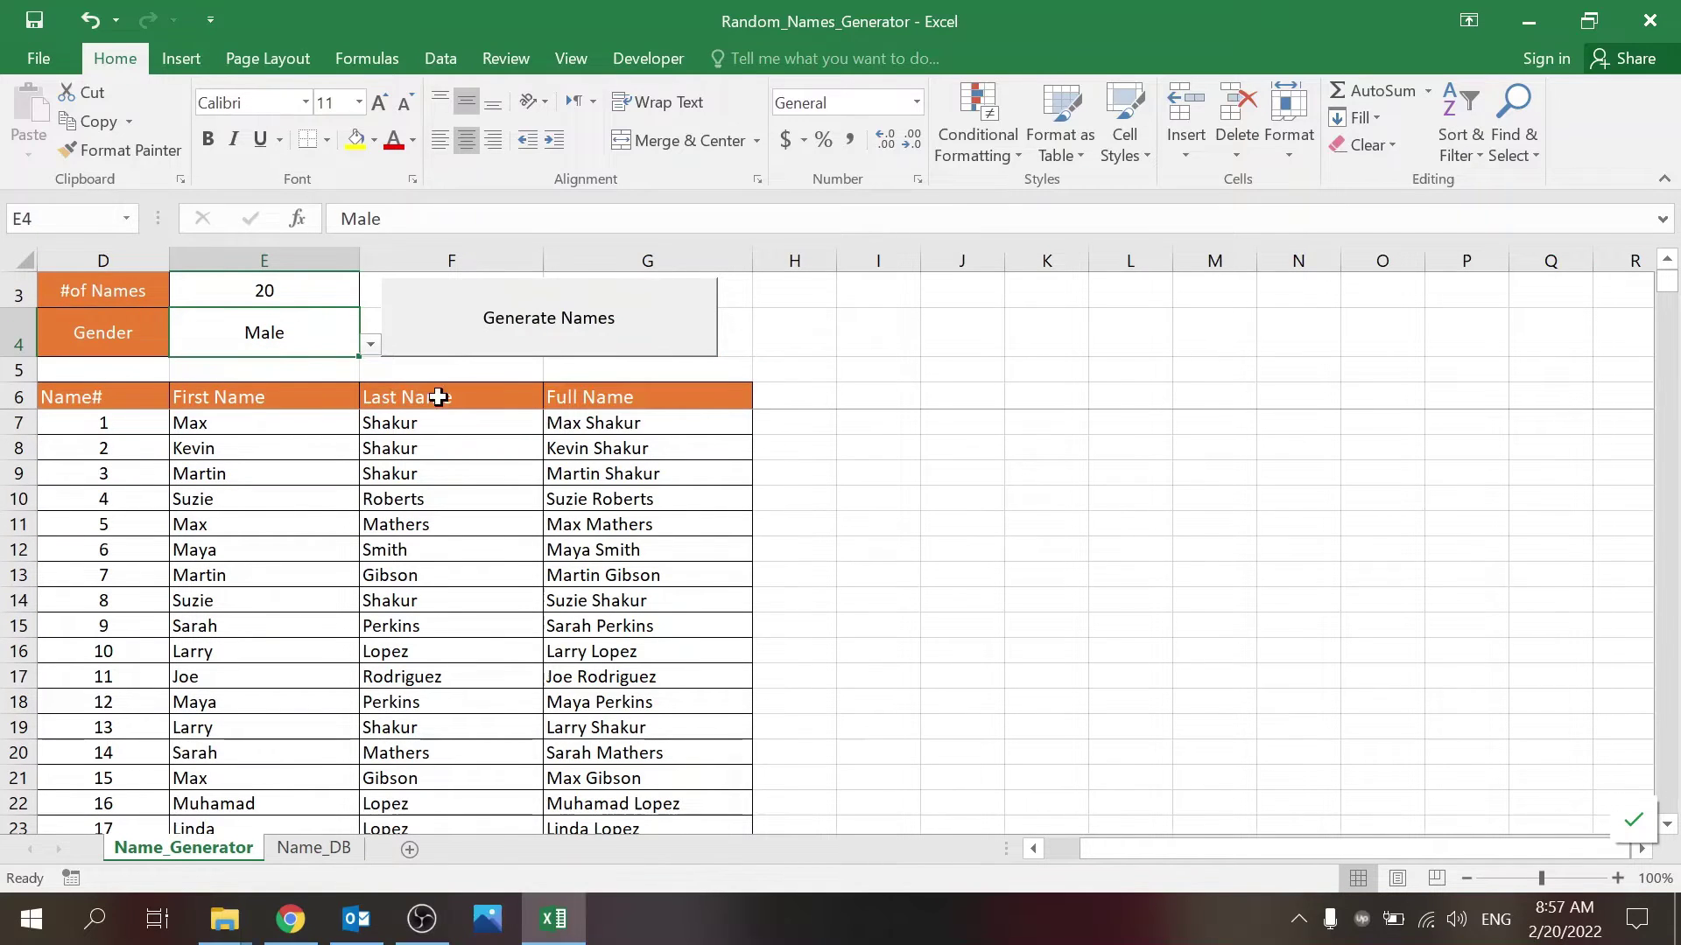
{"action": "left_click", "coordinate": [28, 260]}
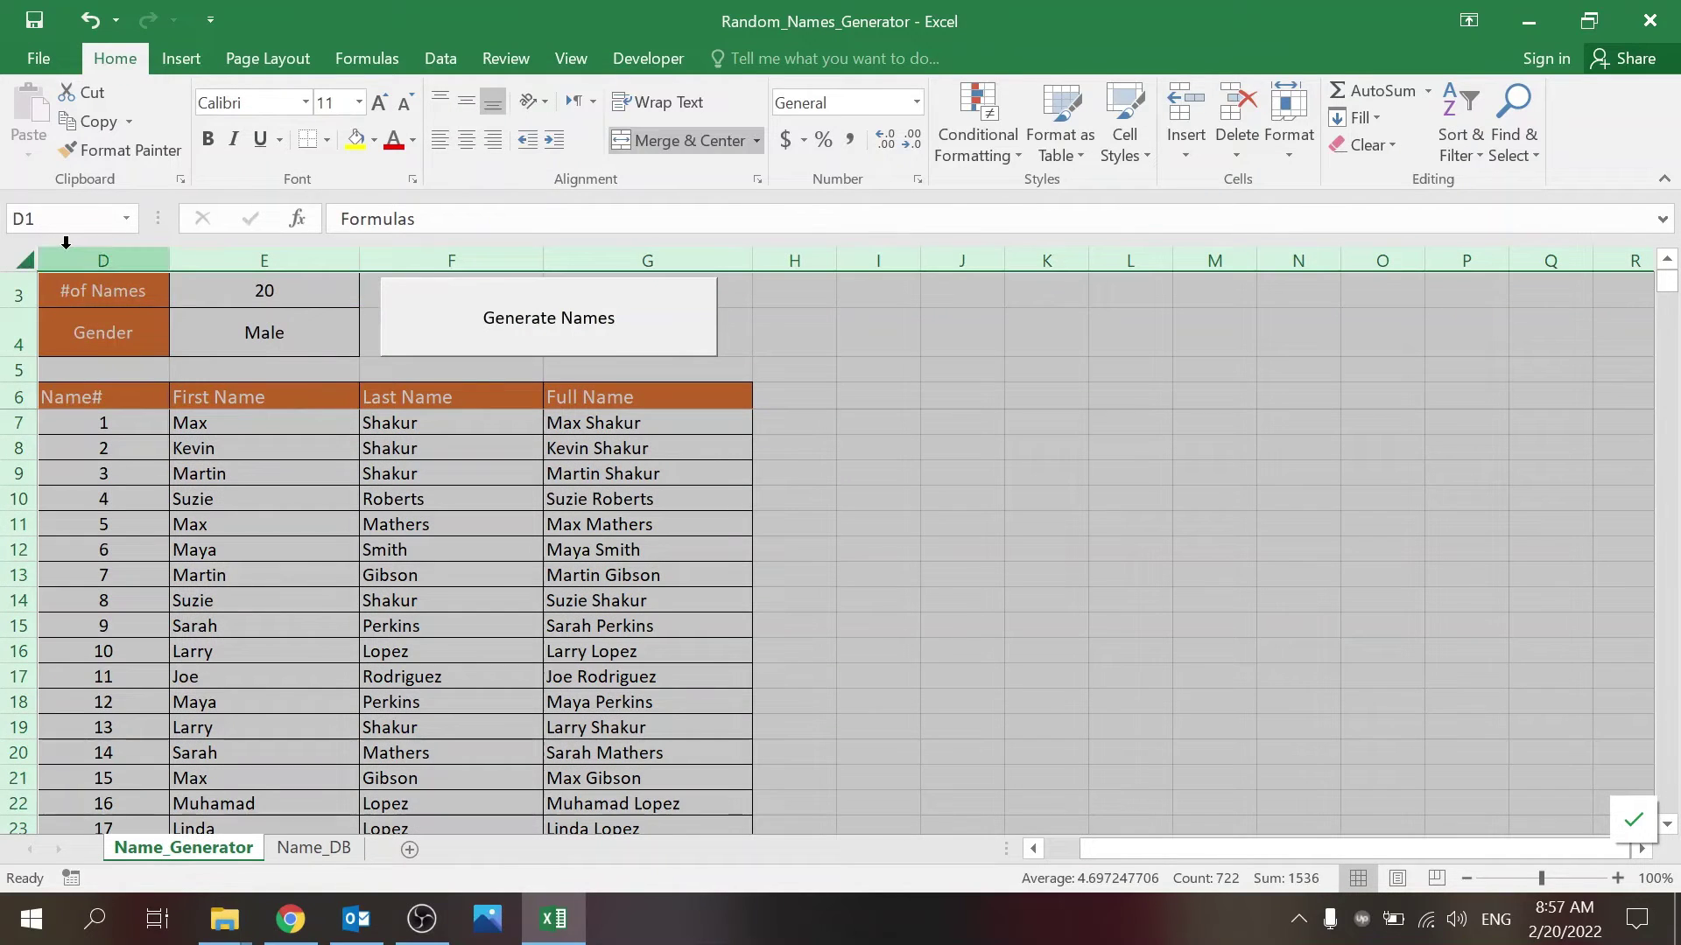
{"action": "right_click", "coordinate": [67, 254]}
{"action": "left_click", "coordinate": [127, 623]}
{"action": "left_click", "coordinate": [207, 557]}
- Expand the hidden rows 1–2 above row 3
{"action": "left_click", "coordinate": [23, 254]}
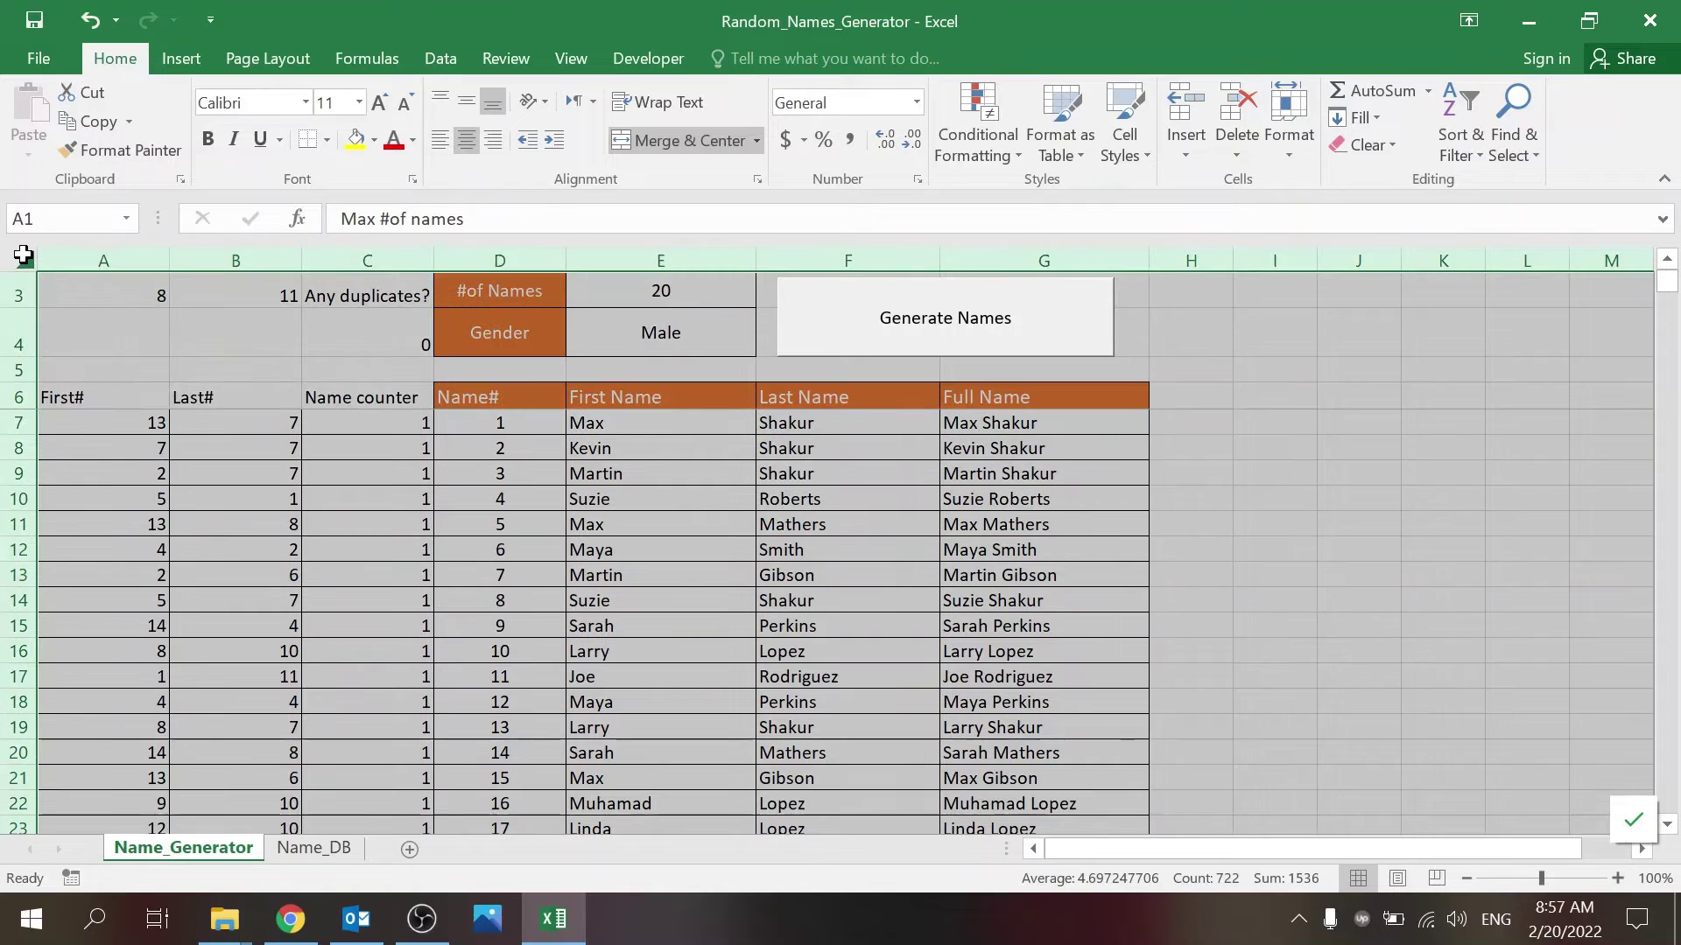
{"action": "left_click", "coordinate": [67, 321]}
{"action": "mouse_move", "coordinate": [26, 295]}
{"action": "left_mouse_down"}
{"action": "mouse_move", "coordinate": [31, 262]}
{"action": "mouse_move", "coordinate": [18, 314]}
{"action": "left_mouse_up"}
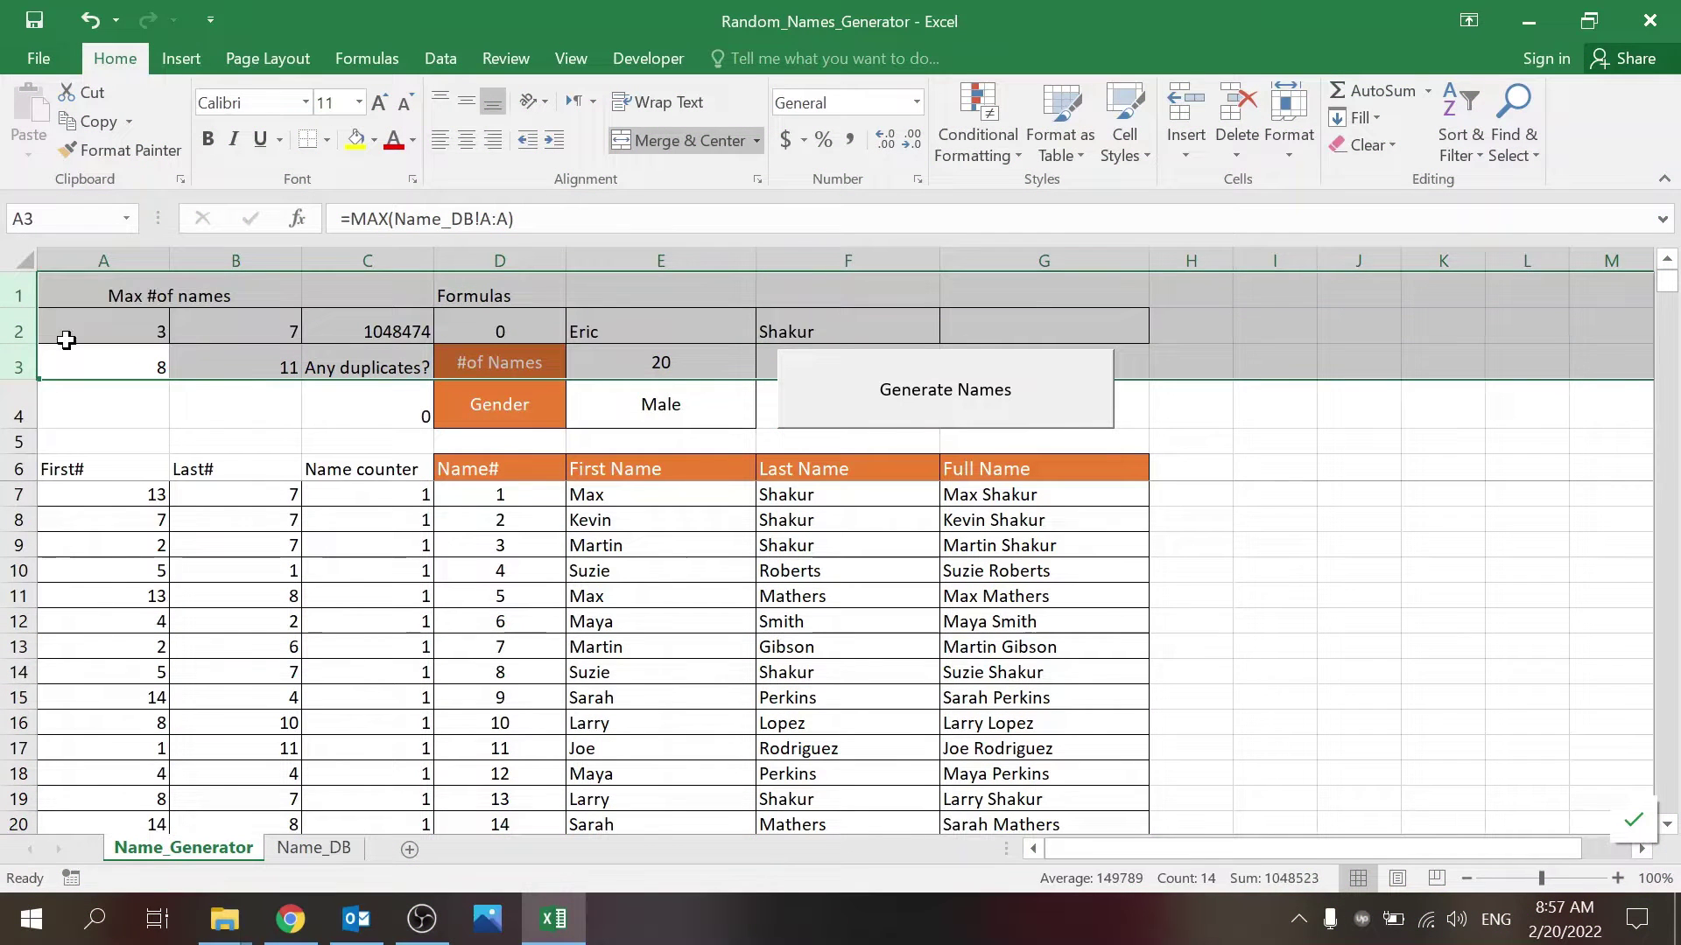
- Inspect helper row 2 and the MAX formulas in A3 and B3 (8 and 11), then revisit Name_DB
{"action": "left_click", "coordinate": [207, 407]}
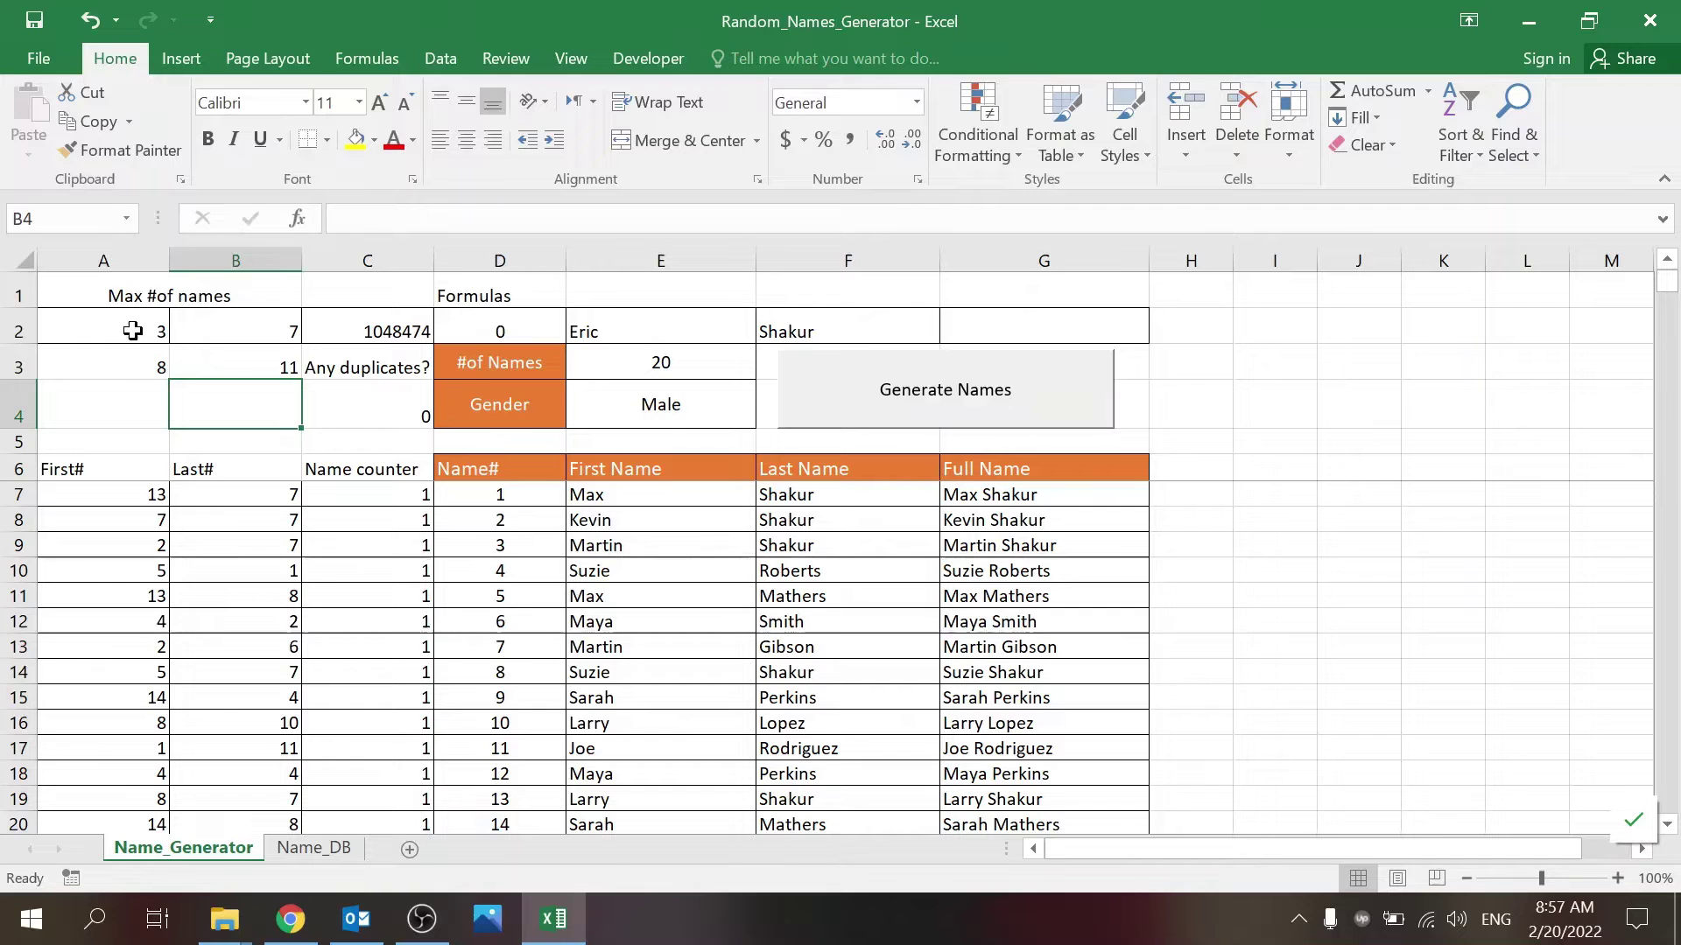
{"action": "left_click_drag", "start_coordinate": [131, 327], "coordinate": [992, 316]}
{"action": "left_click", "coordinate": [123, 363]}
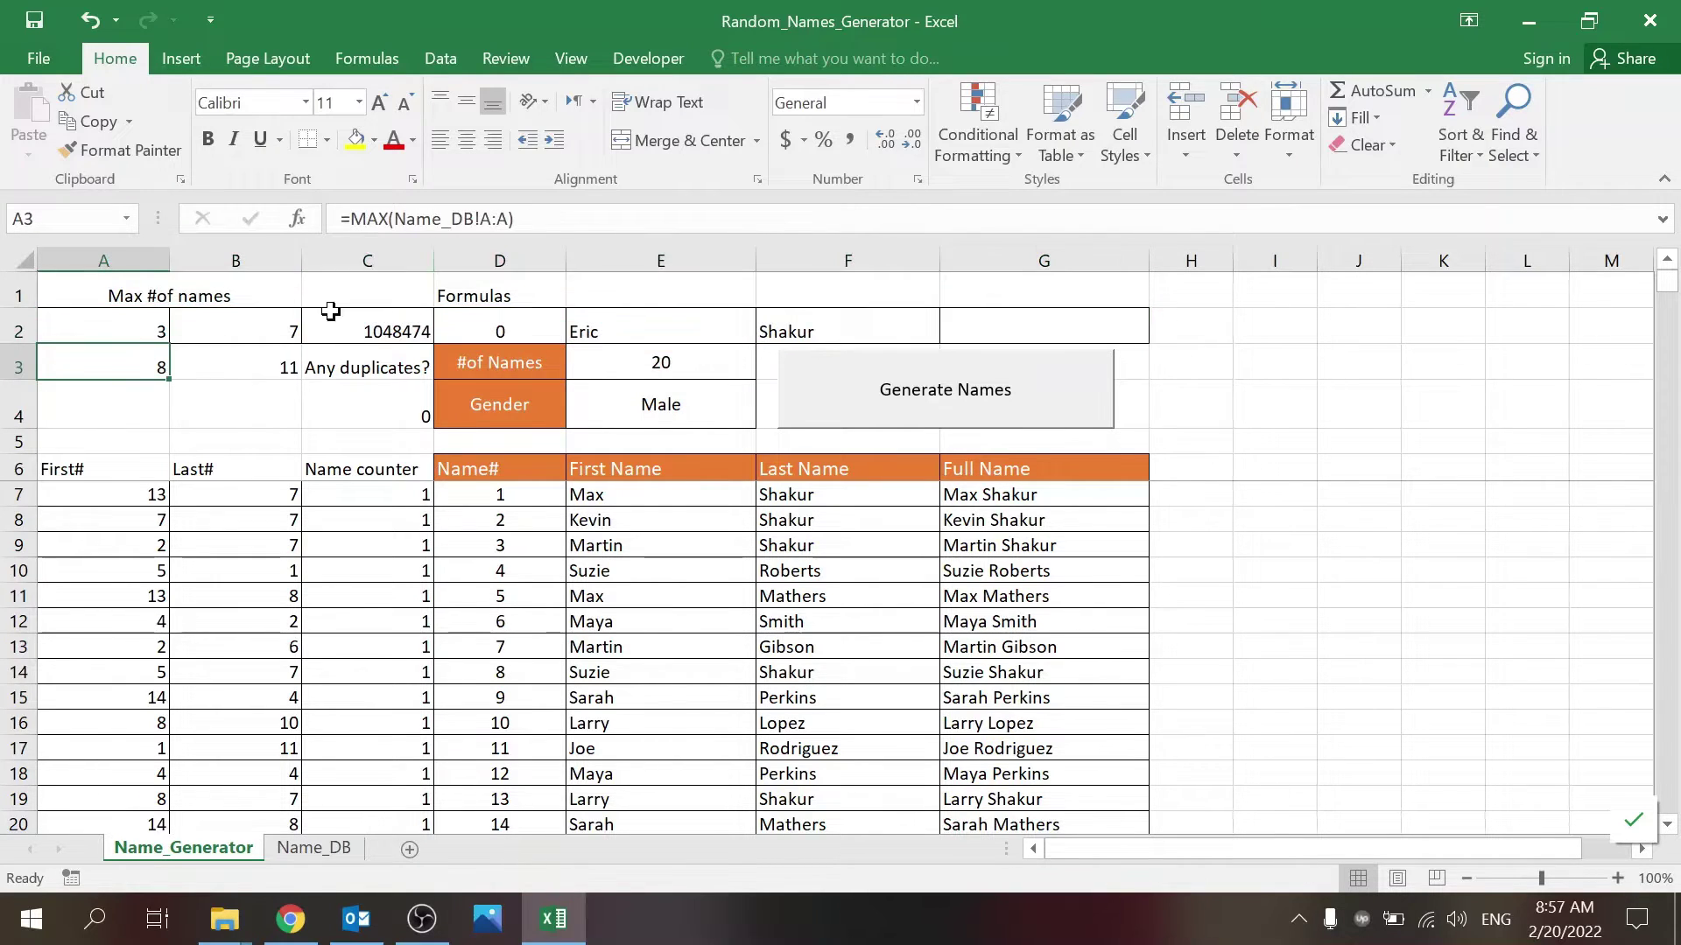
{"action": "left_click", "coordinate": [232, 357]}
{"action": "key", "text": "Left"}
{"action": "left_click", "coordinate": [213, 353]}
{"action": "left_click", "coordinate": [152, 364]}
{"action": "left_click", "coordinate": [314, 848]}
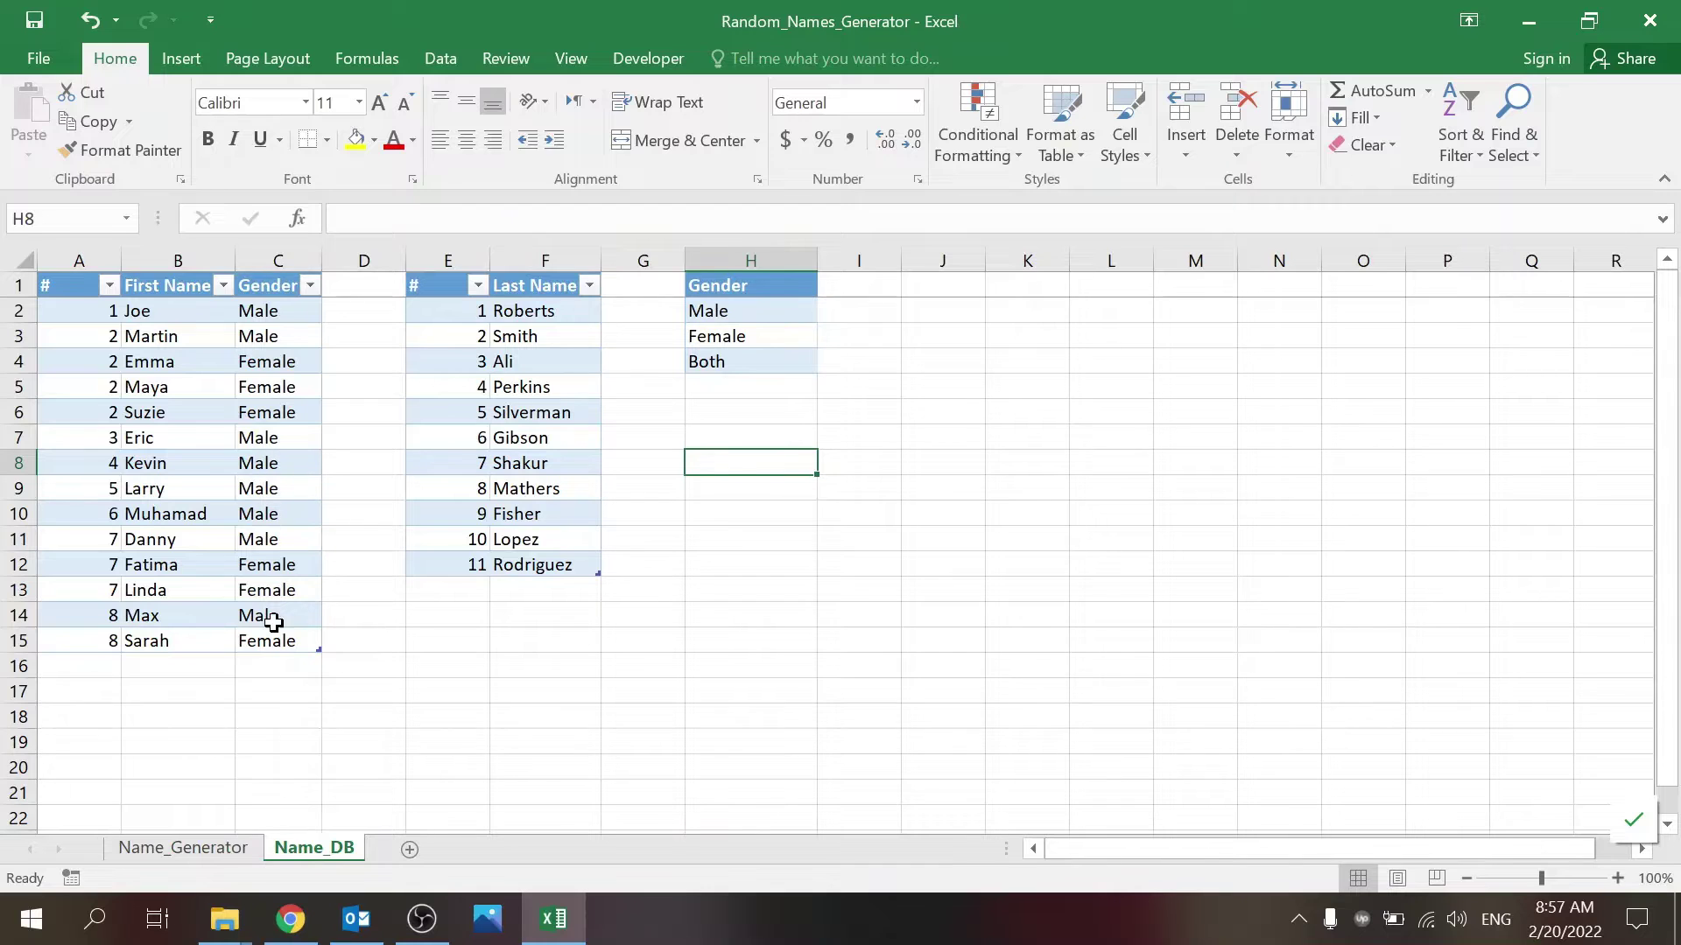
{"action": "left_click", "coordinate": [204, 847]}
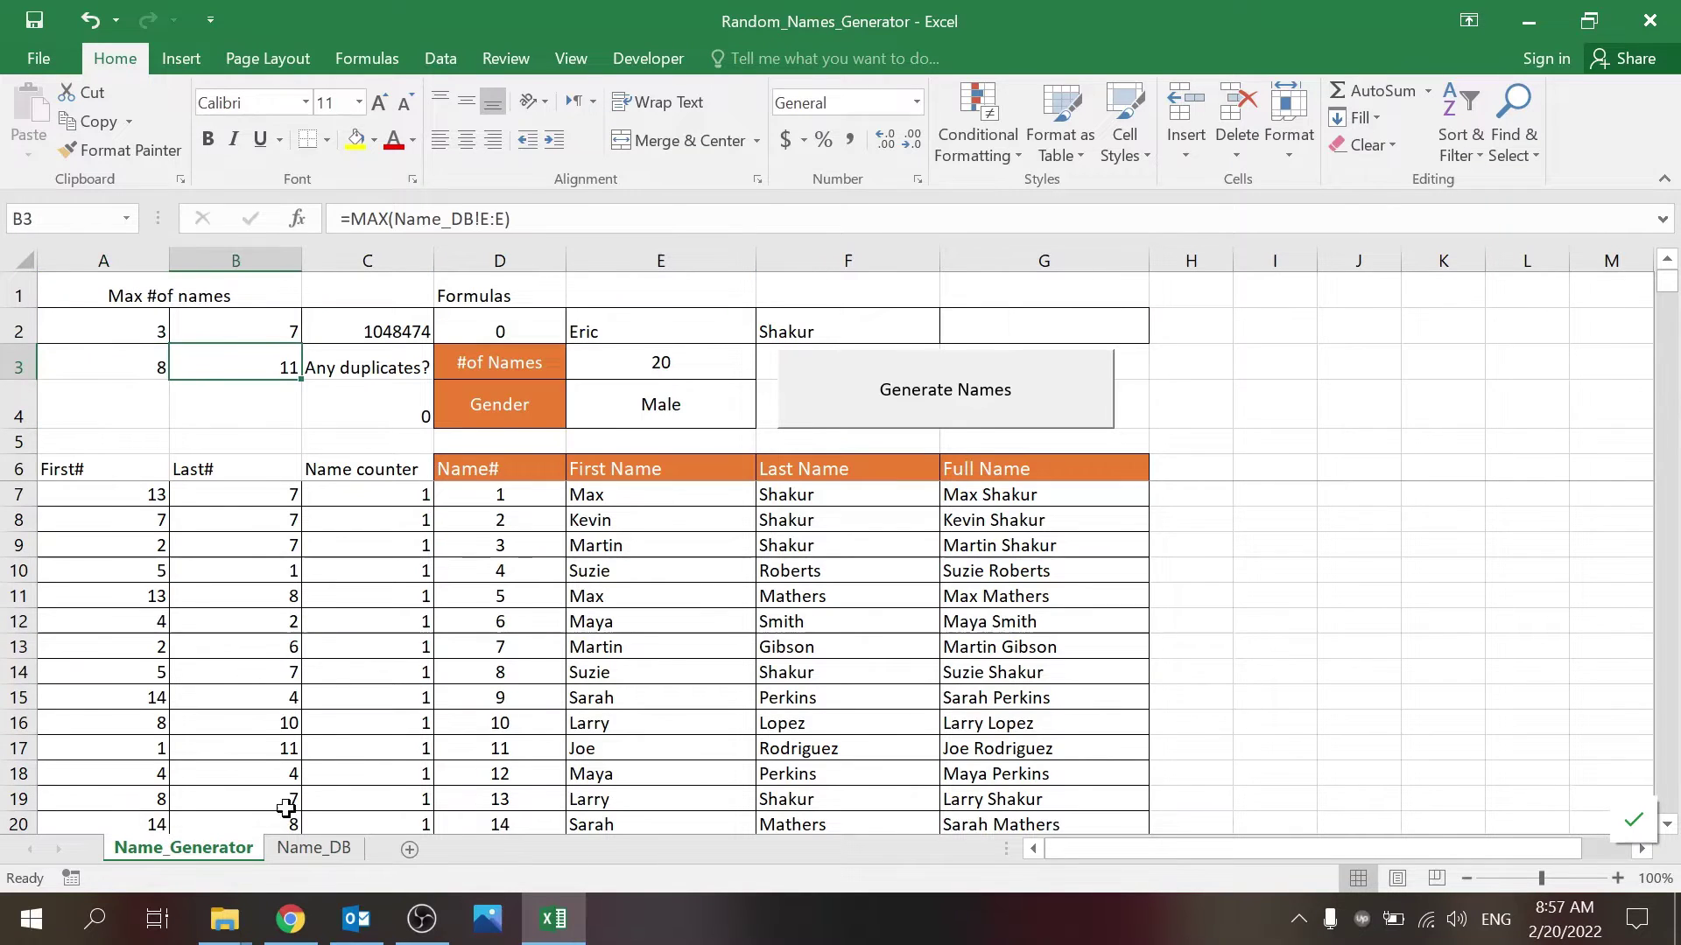
- On Name_Generator, switch Gender in E4 to Female, then Both, then back to Male
{"action": "left_click", "coordinate": [297, 847]}
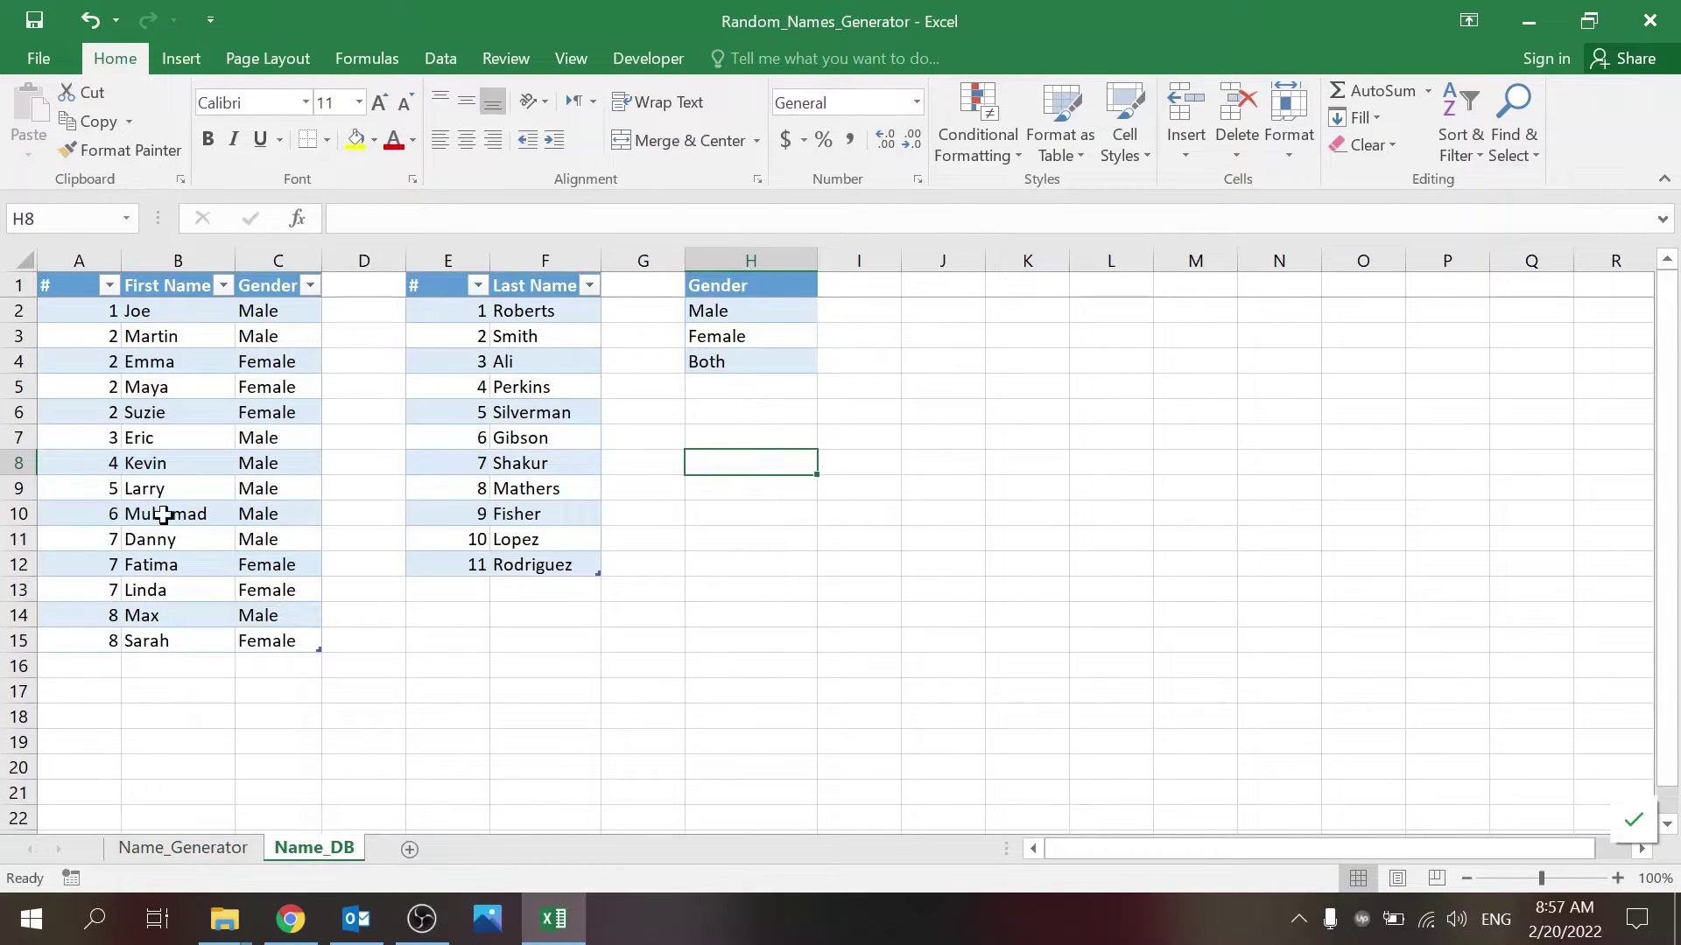
{"action": "left_click", "coordinate": [183, 847]}
{"action": "left_click", "coordinate": [750, 395]}
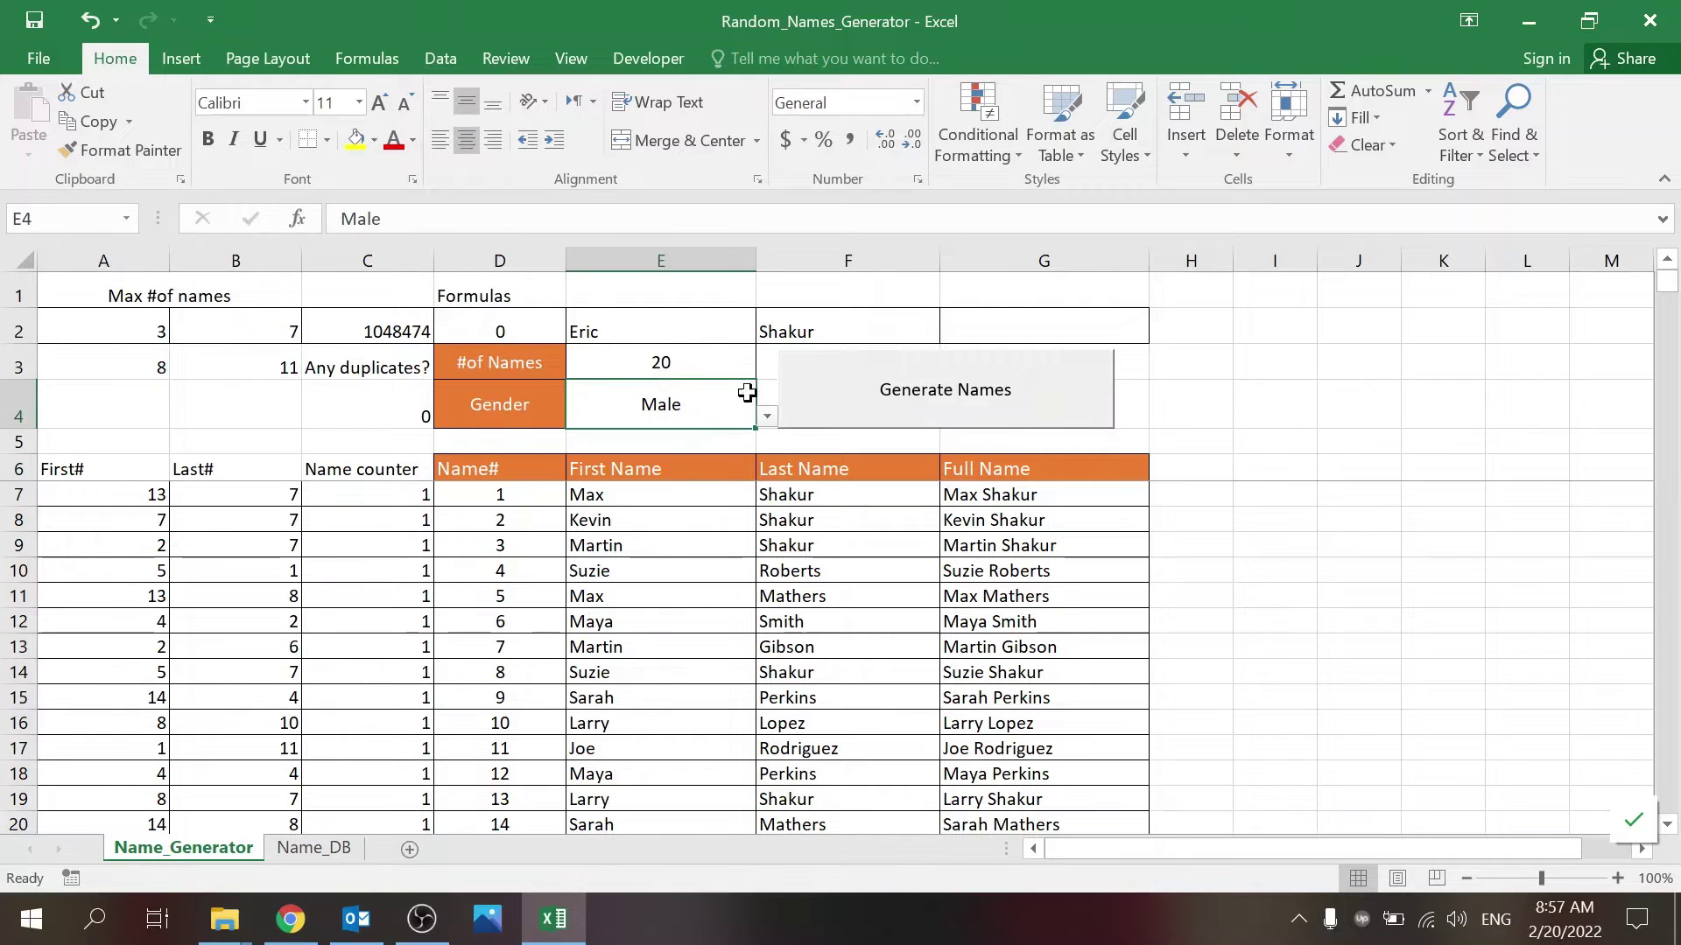
{"action": "left_click", "coordinate": [767, 415]}
{"action": "left_click", "coordinate": [709, 452]}
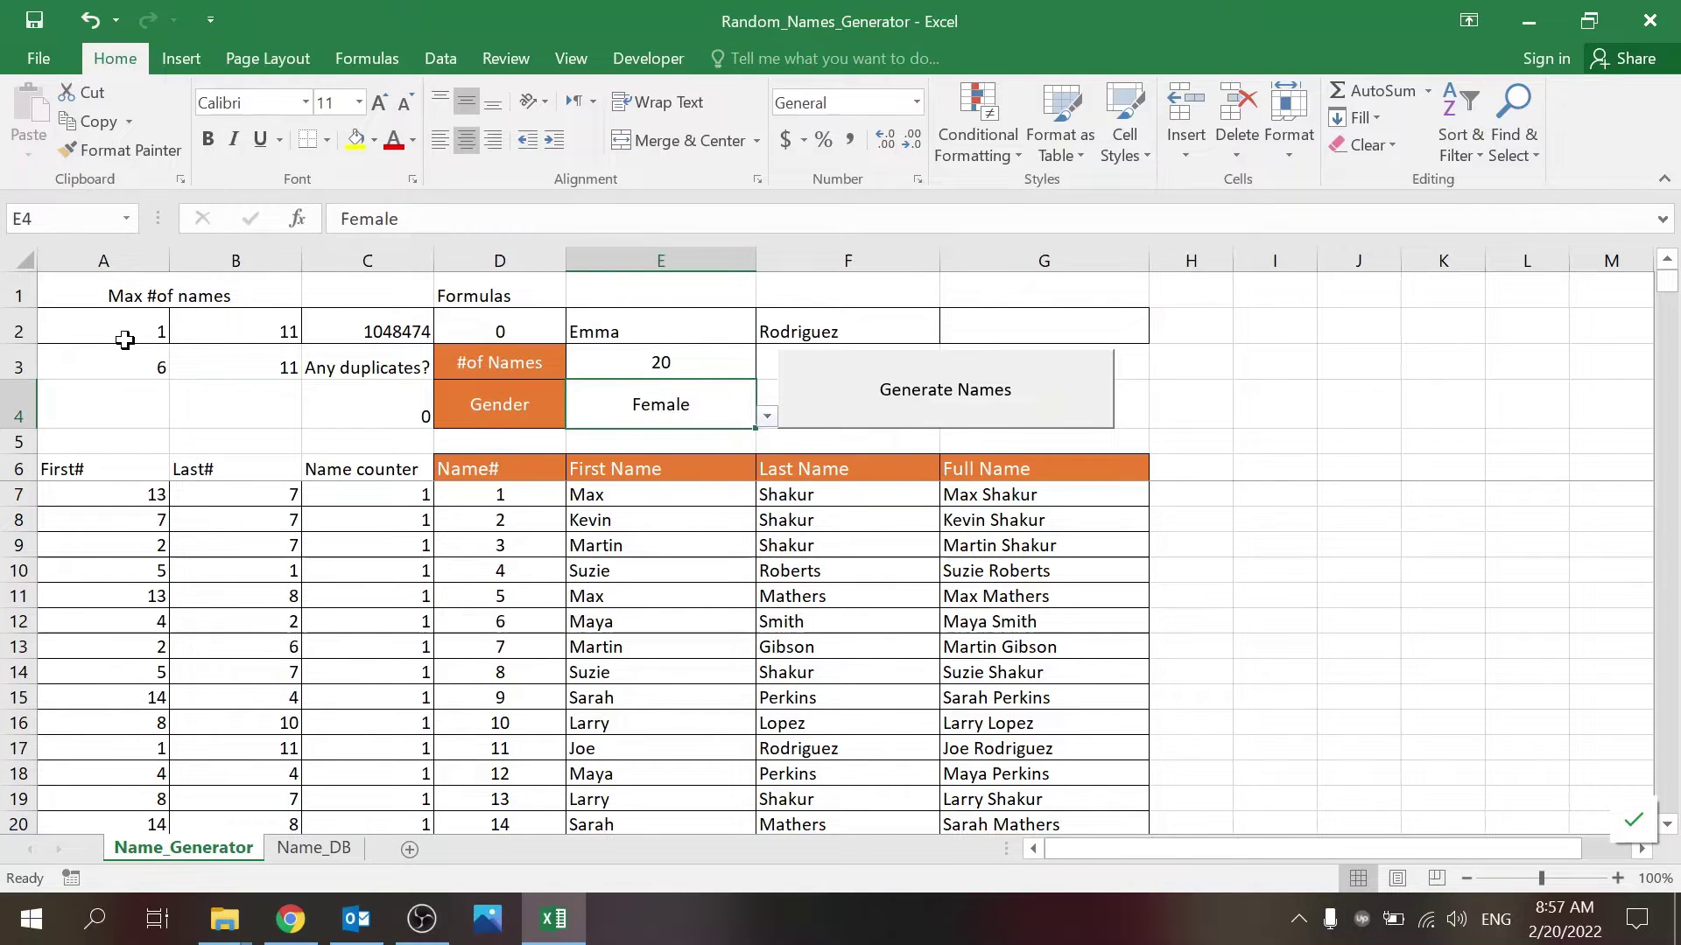
{"action": "left_click", "coordinate": [767, 416]}
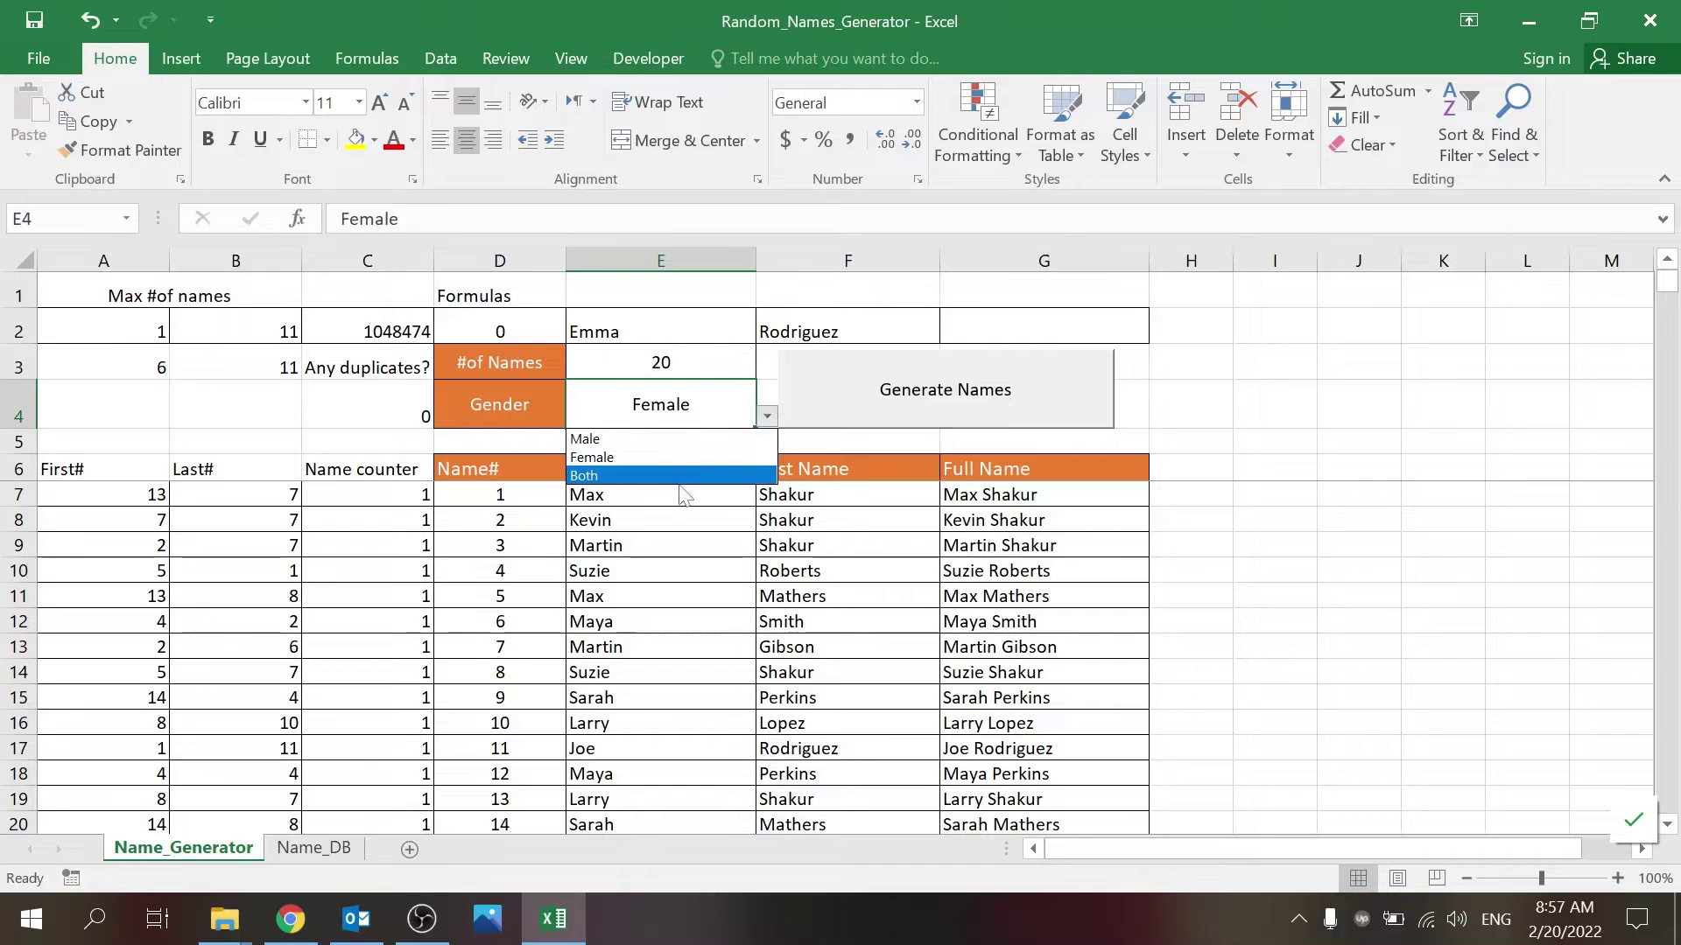
{"action": "left_click", "coordinate": [680, 479]}
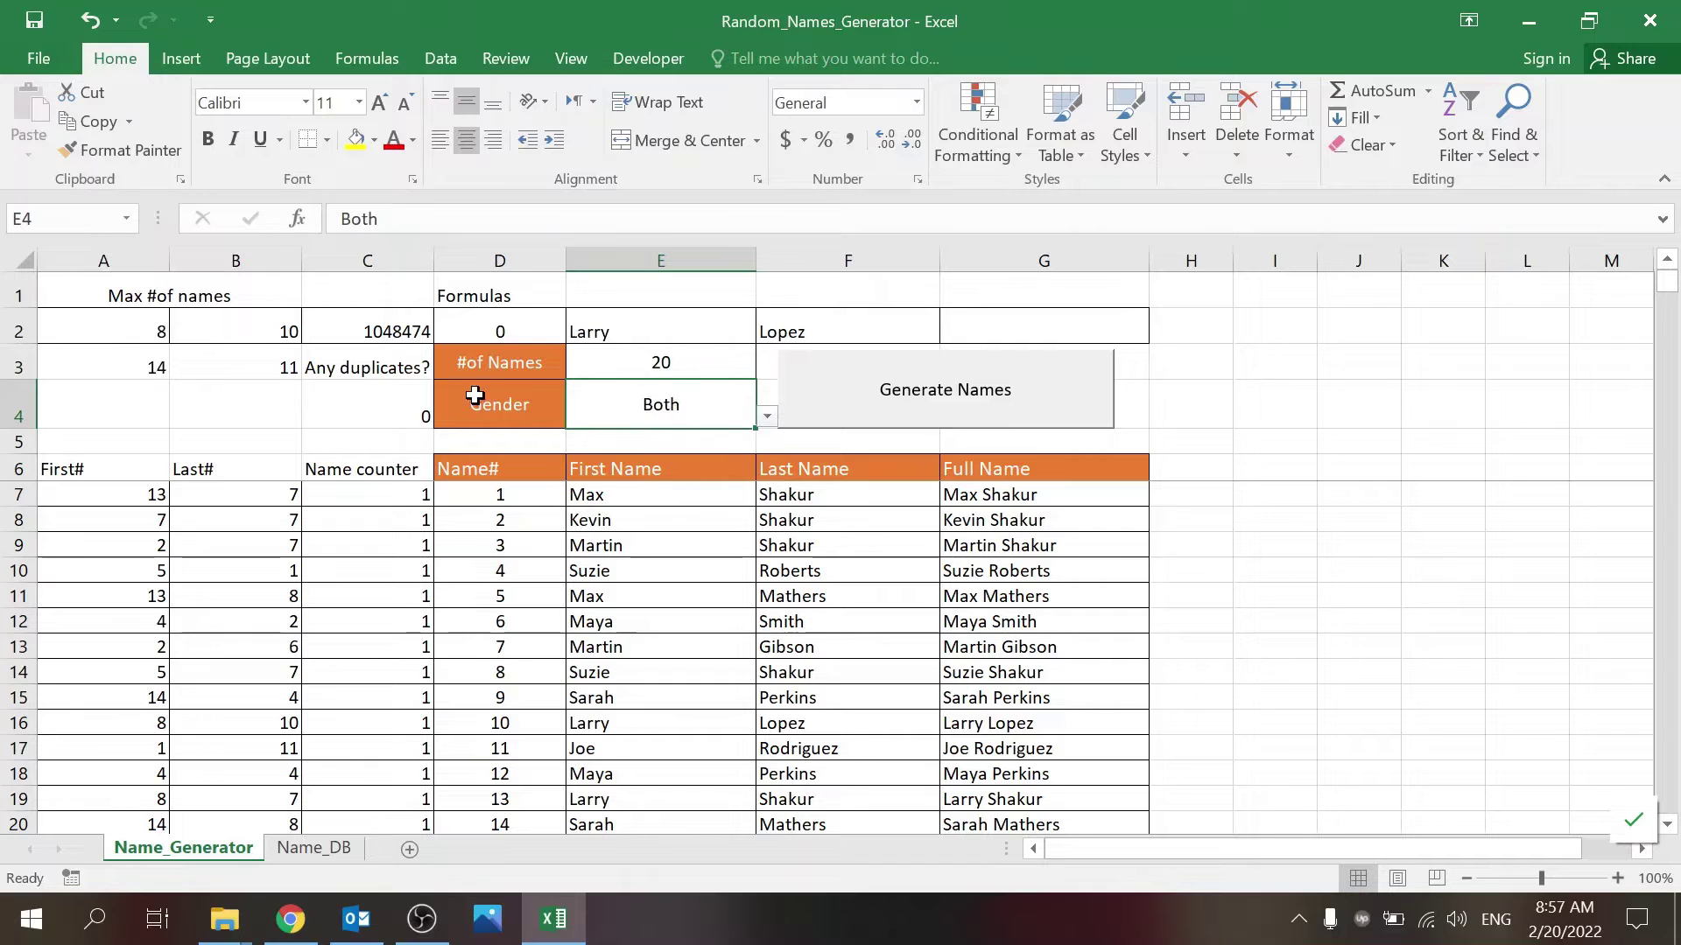
{"action": "left_click", "coordinate": [767, 419]}
{"action": "left_click", "coordinate": [724, 436]}
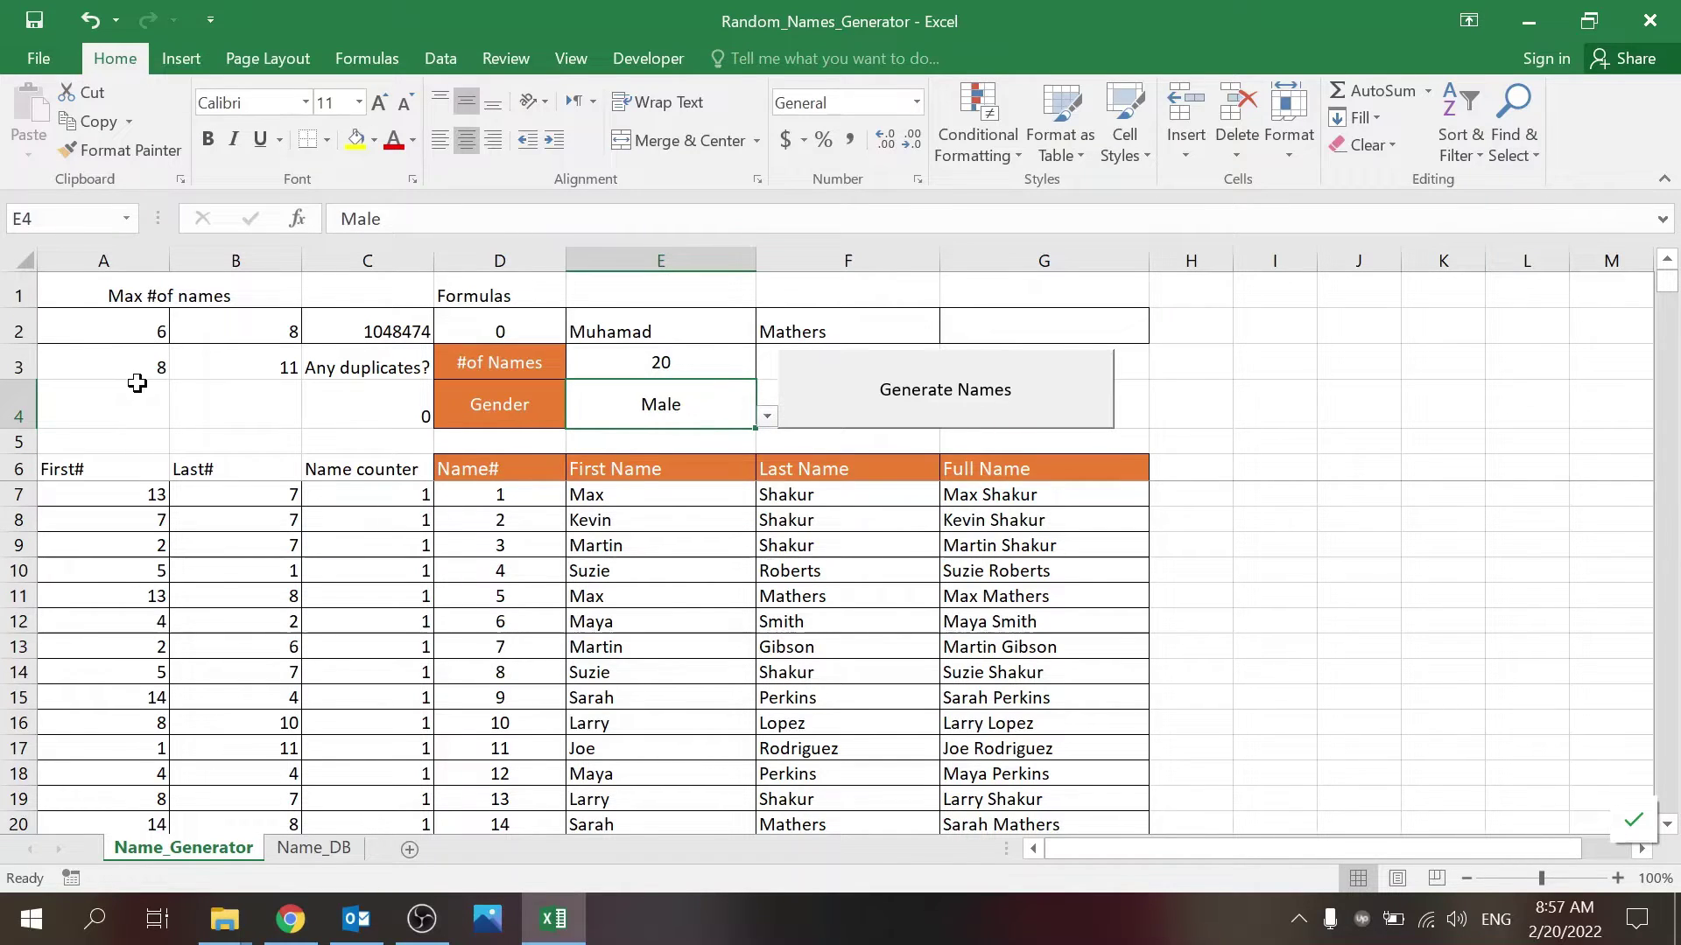
- Inspect the #of Names value in E3 and the RANDBETWEEN formulas in A2 and B2
{"action": "left_click", "coordinate": [191, 387]}
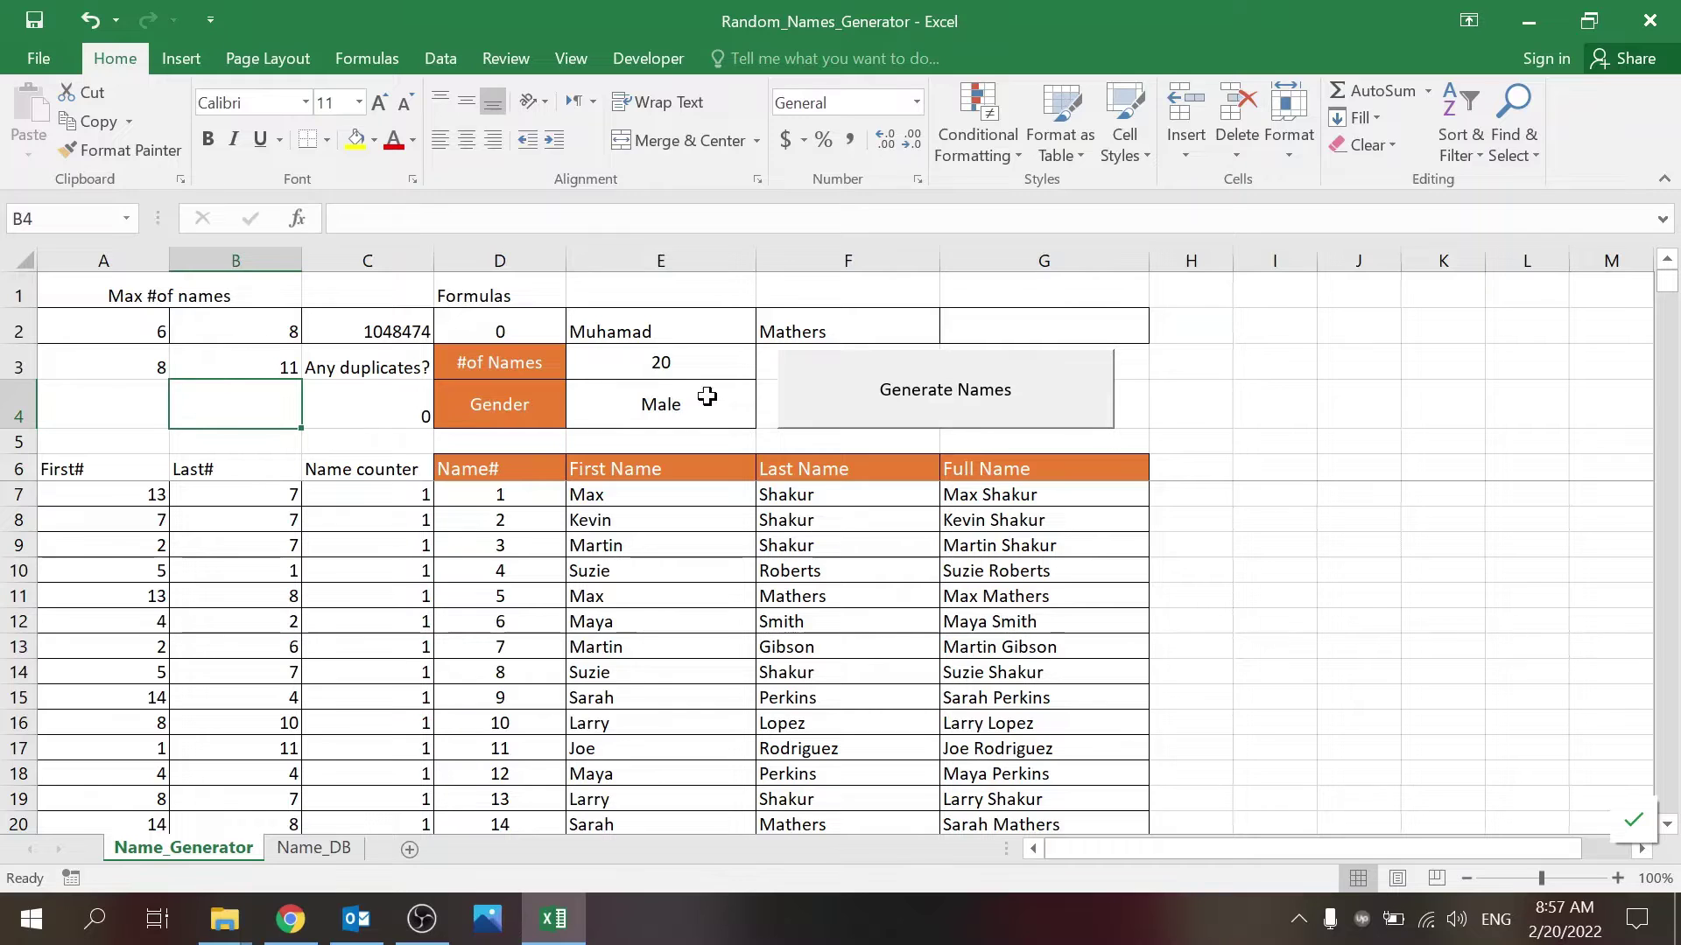
{"action": "left_click", "coordinate": [691, 371]}
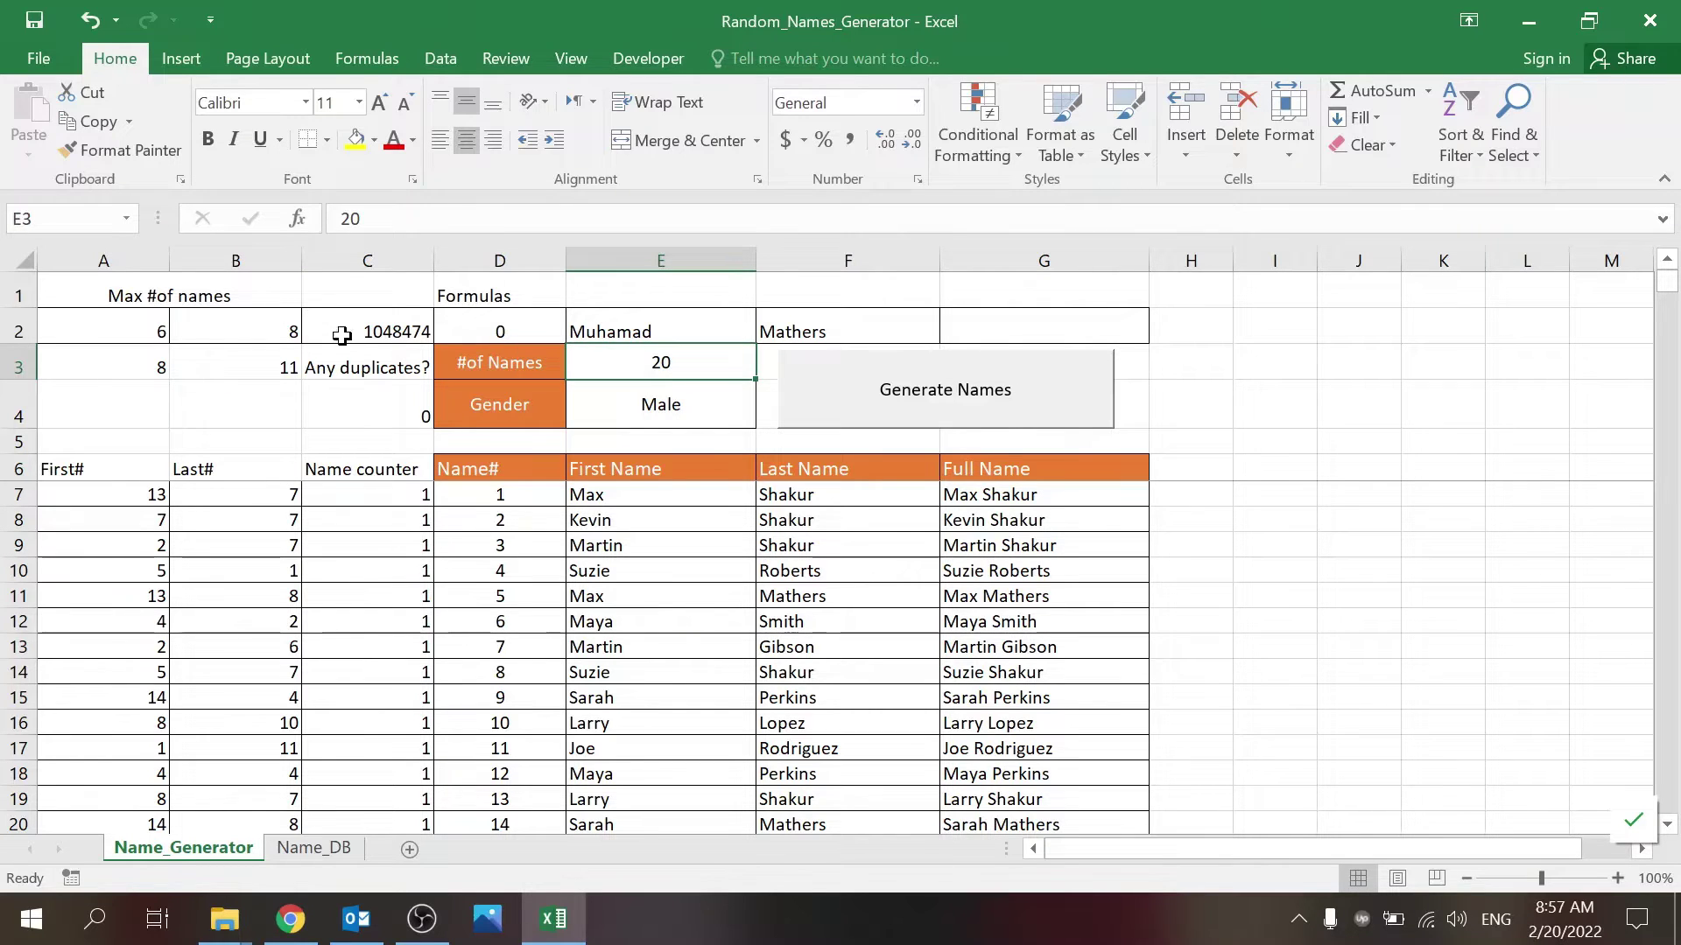
{"action": "left_click", "coordinate": [122, 332]}
{"action": "left_click", "coordinate": [235, 332]}
{"action": "left_click", "coordinate": [124, 326]}
{"action": "left_click", "coordinate": [726, 354]}
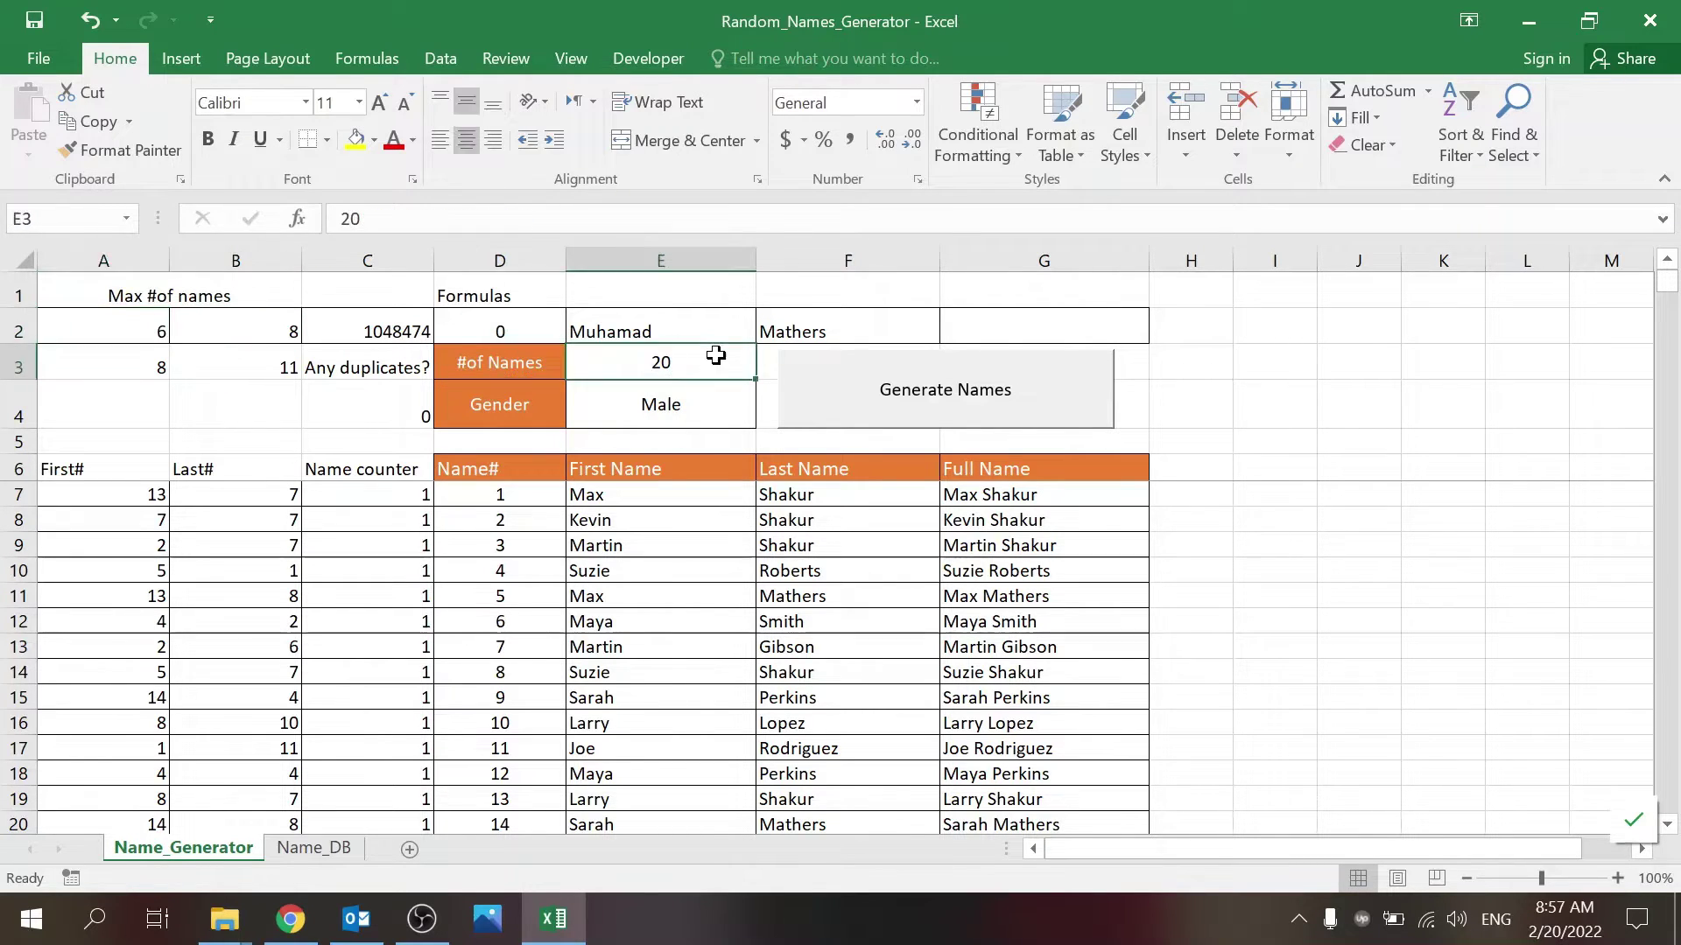
- Toggle Gender to Both and back to Male, then check A2's =RANDBETWEEN(1,A$3)
{"action": "left_click", "coordinate": [735, 405]}
{"action": "left_click", "coordinate": [767, 417]}
{"action": "left_click", "coordinate": [701, 470]}
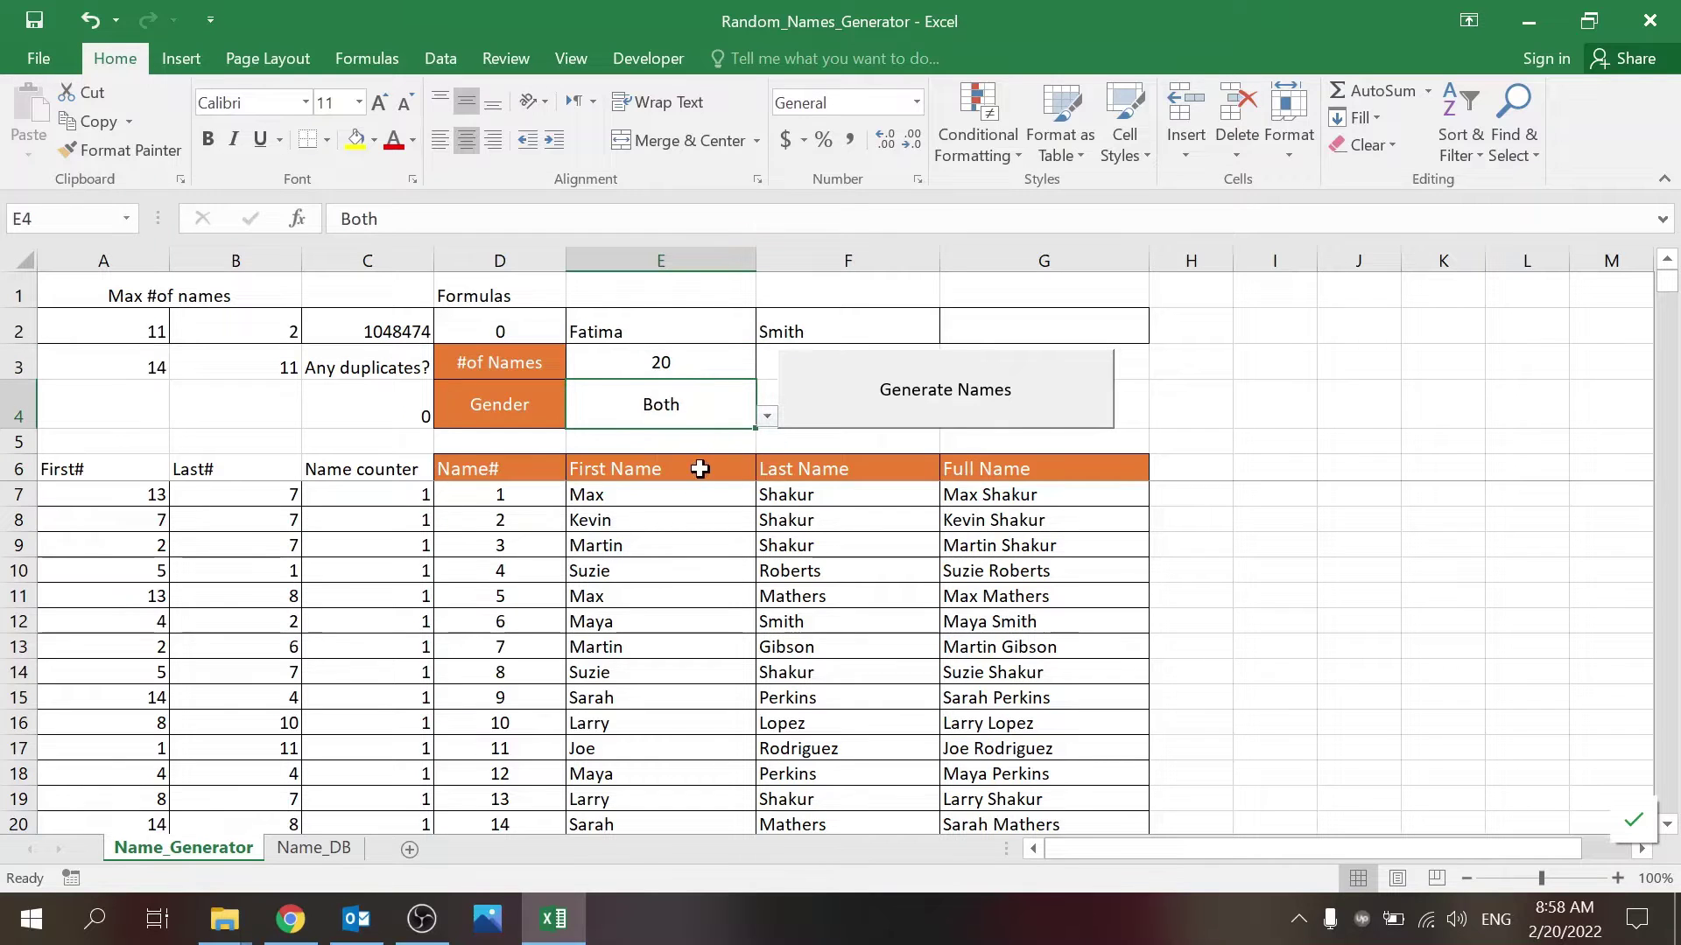
{"action": "left_click", "coordinate": [767, 416]}
{"action": "left_click", "coordinate": [700, 436]}
{"action": "left_click", "coordinate": [149, 330]}
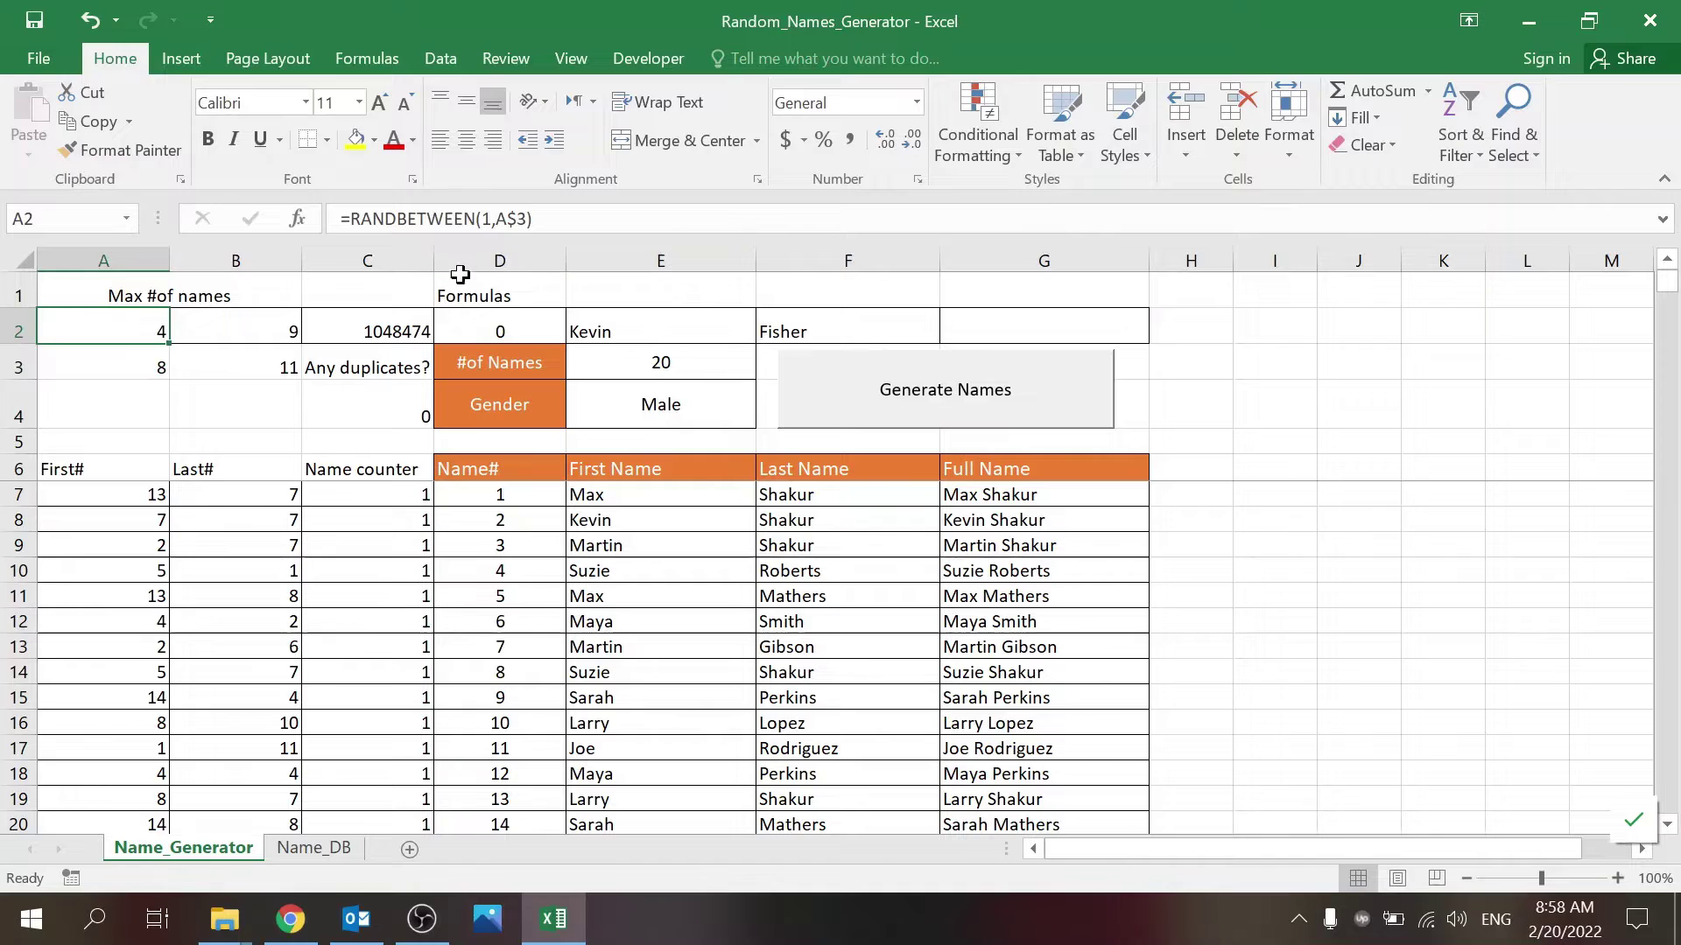
{"action": "key", "text": "Right"}
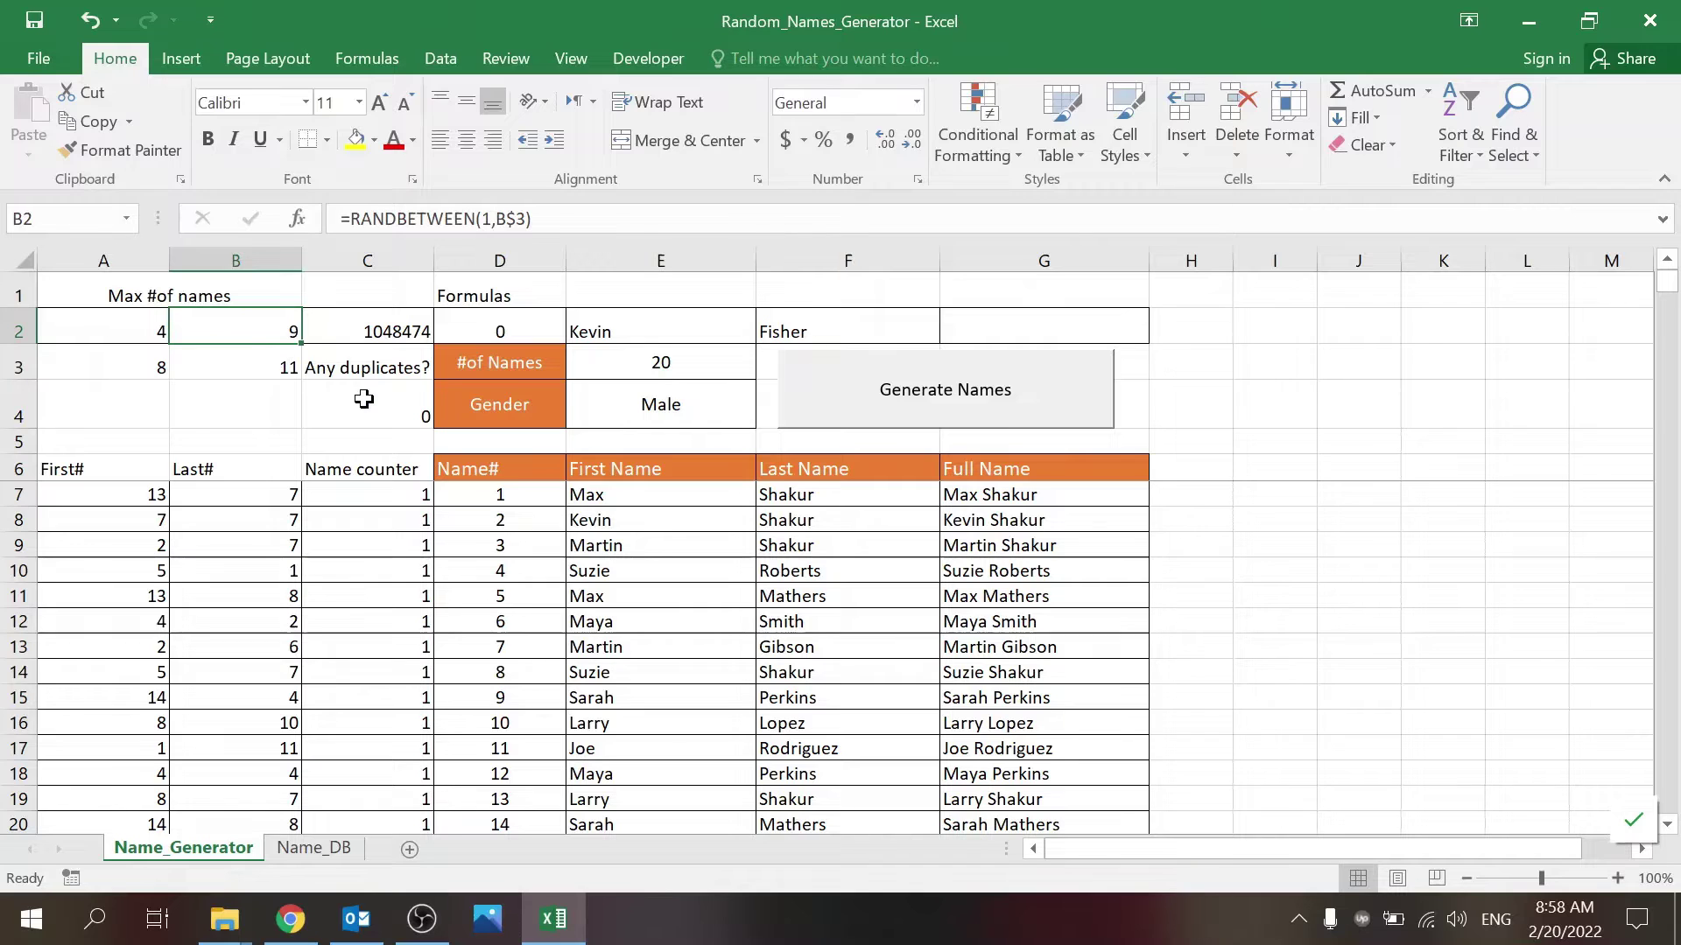
{"action": "key", "text": "Right"}
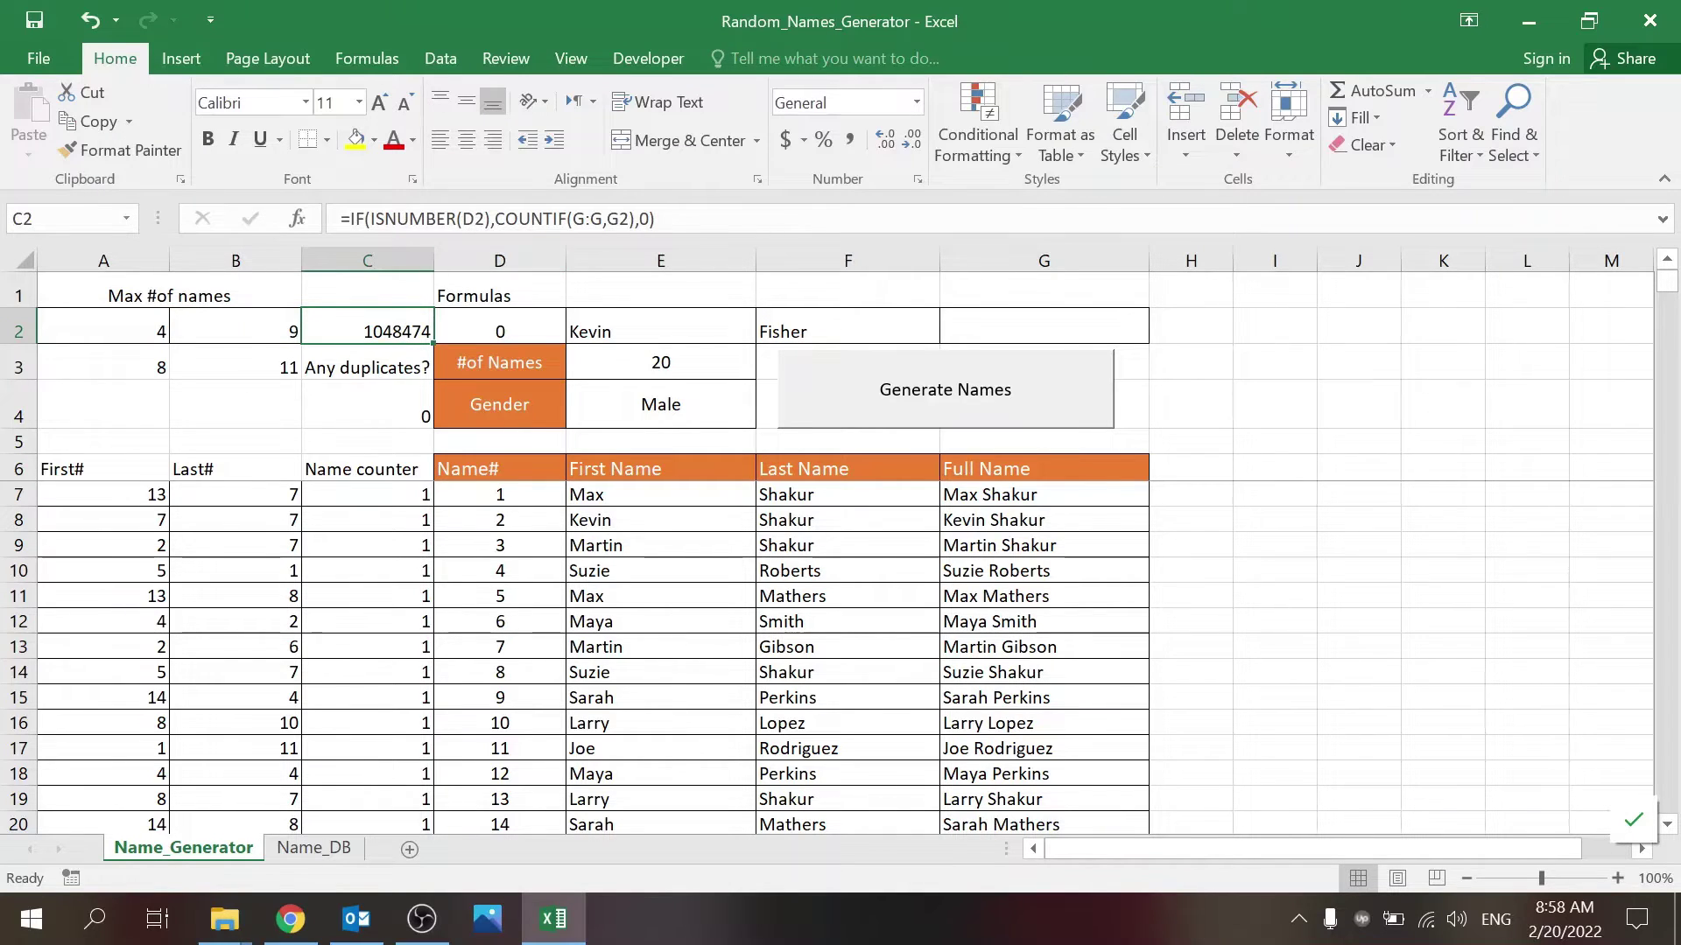
{"action": "key", "text": "F2"}
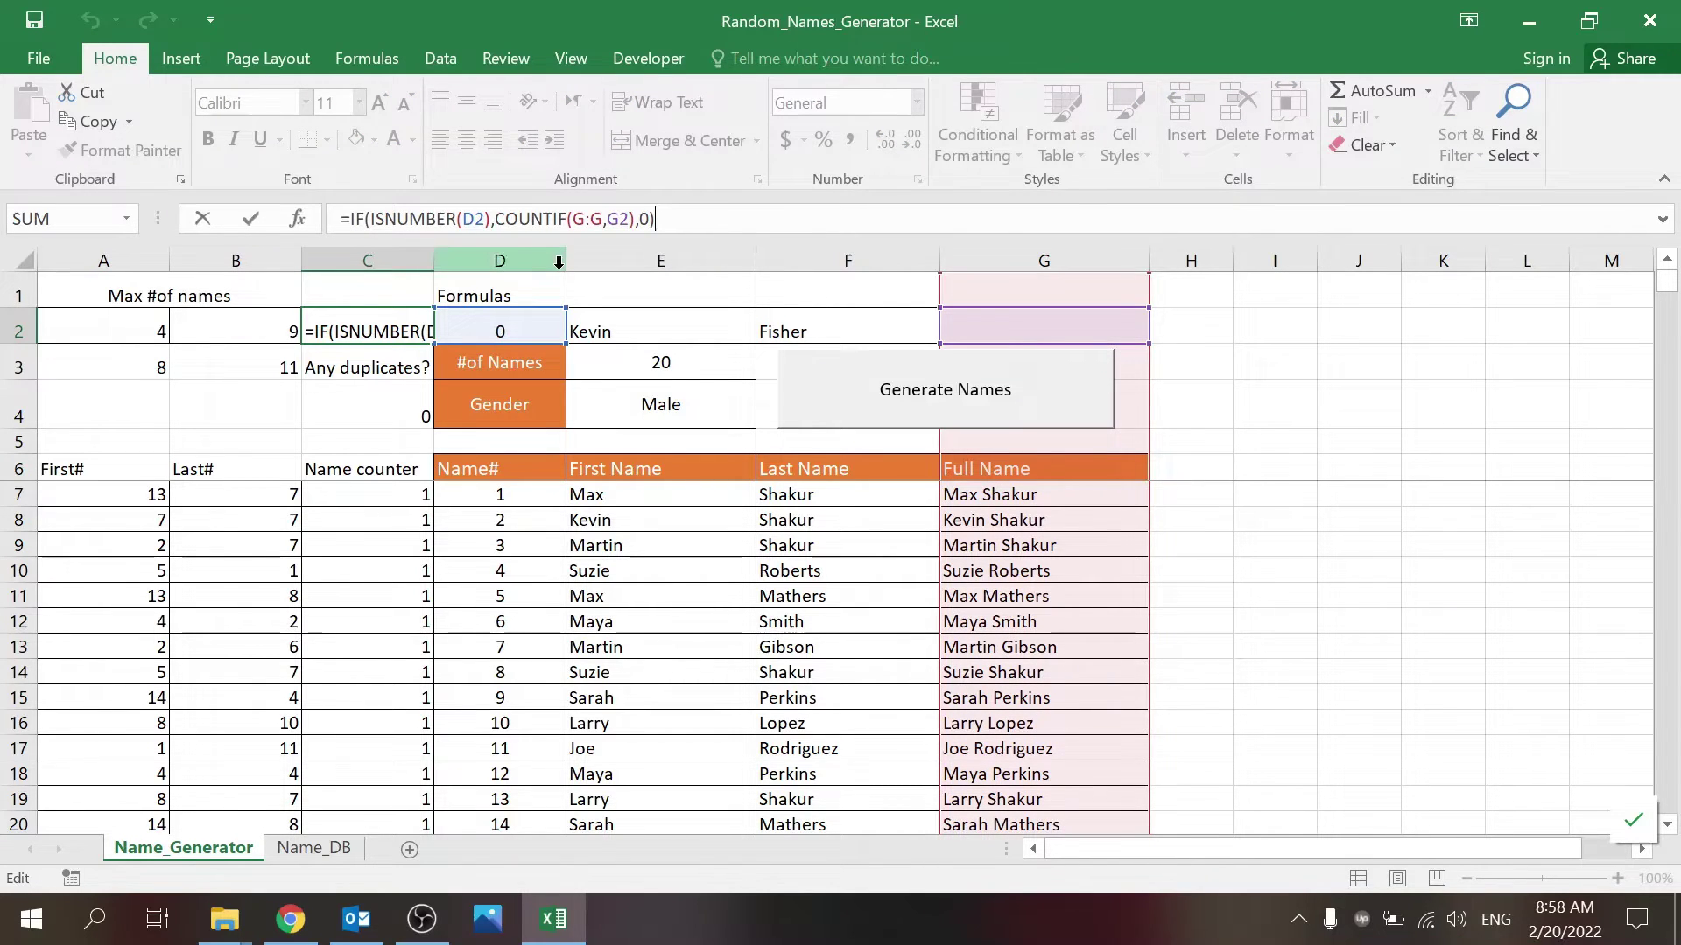
{"action": "key", "text": "ctrl+Return"}
{"action": "key", "text": "Right"}
{"action": "key", "text": "Left"}
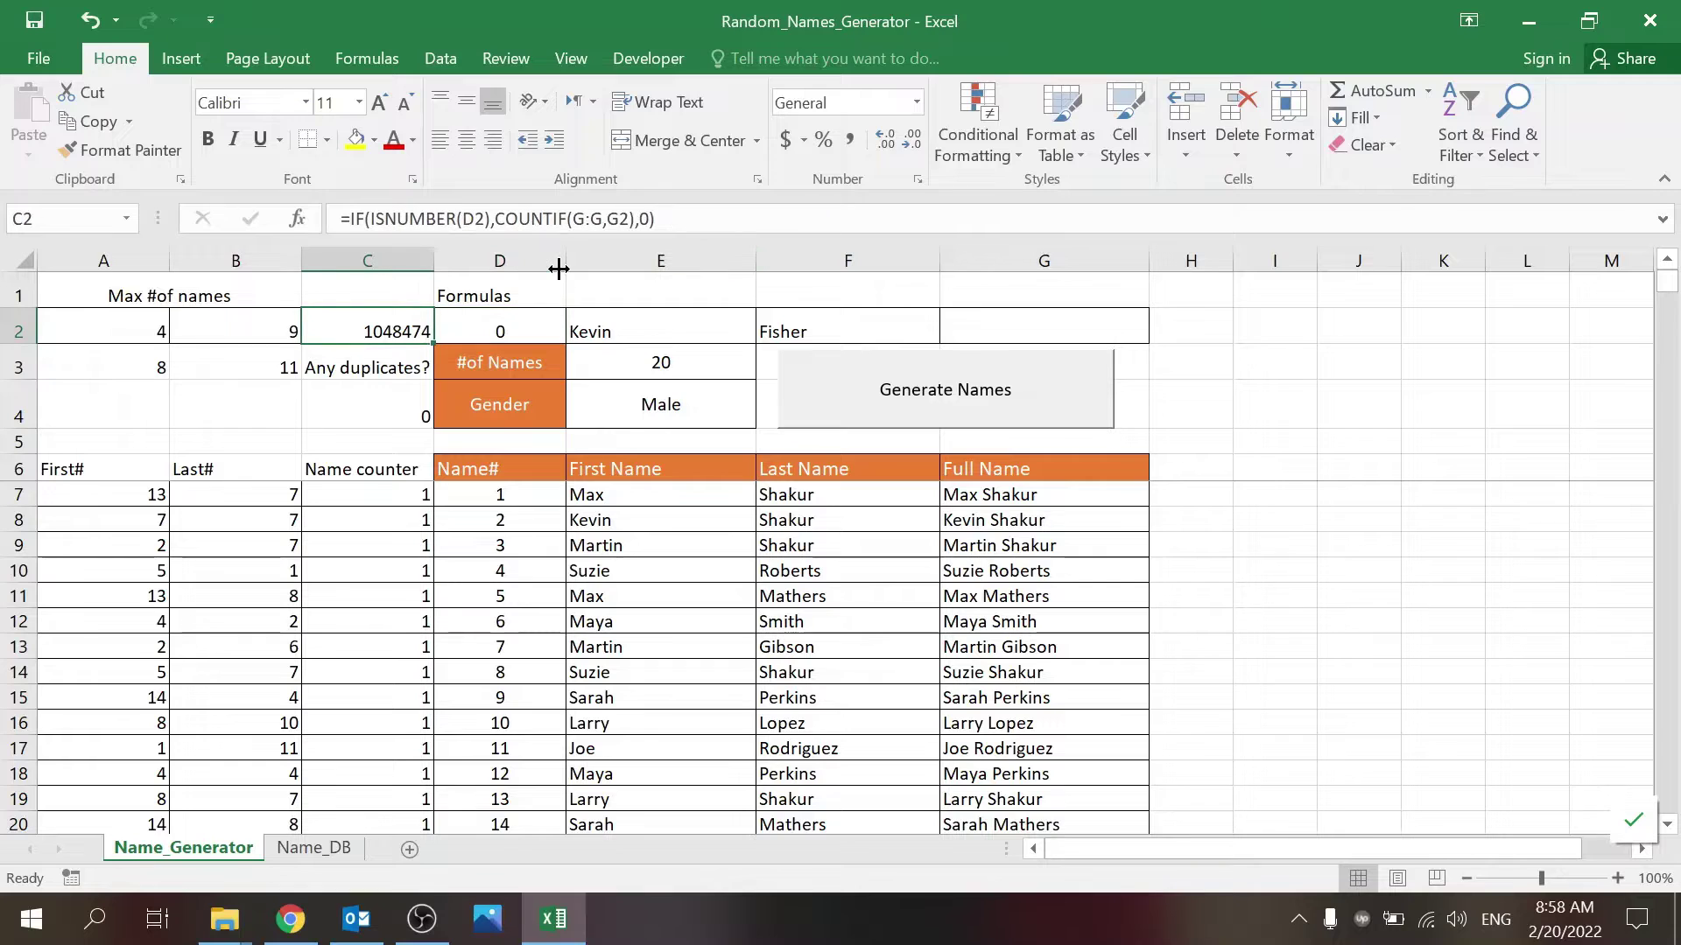
{"action": "key", "text": "F2"}
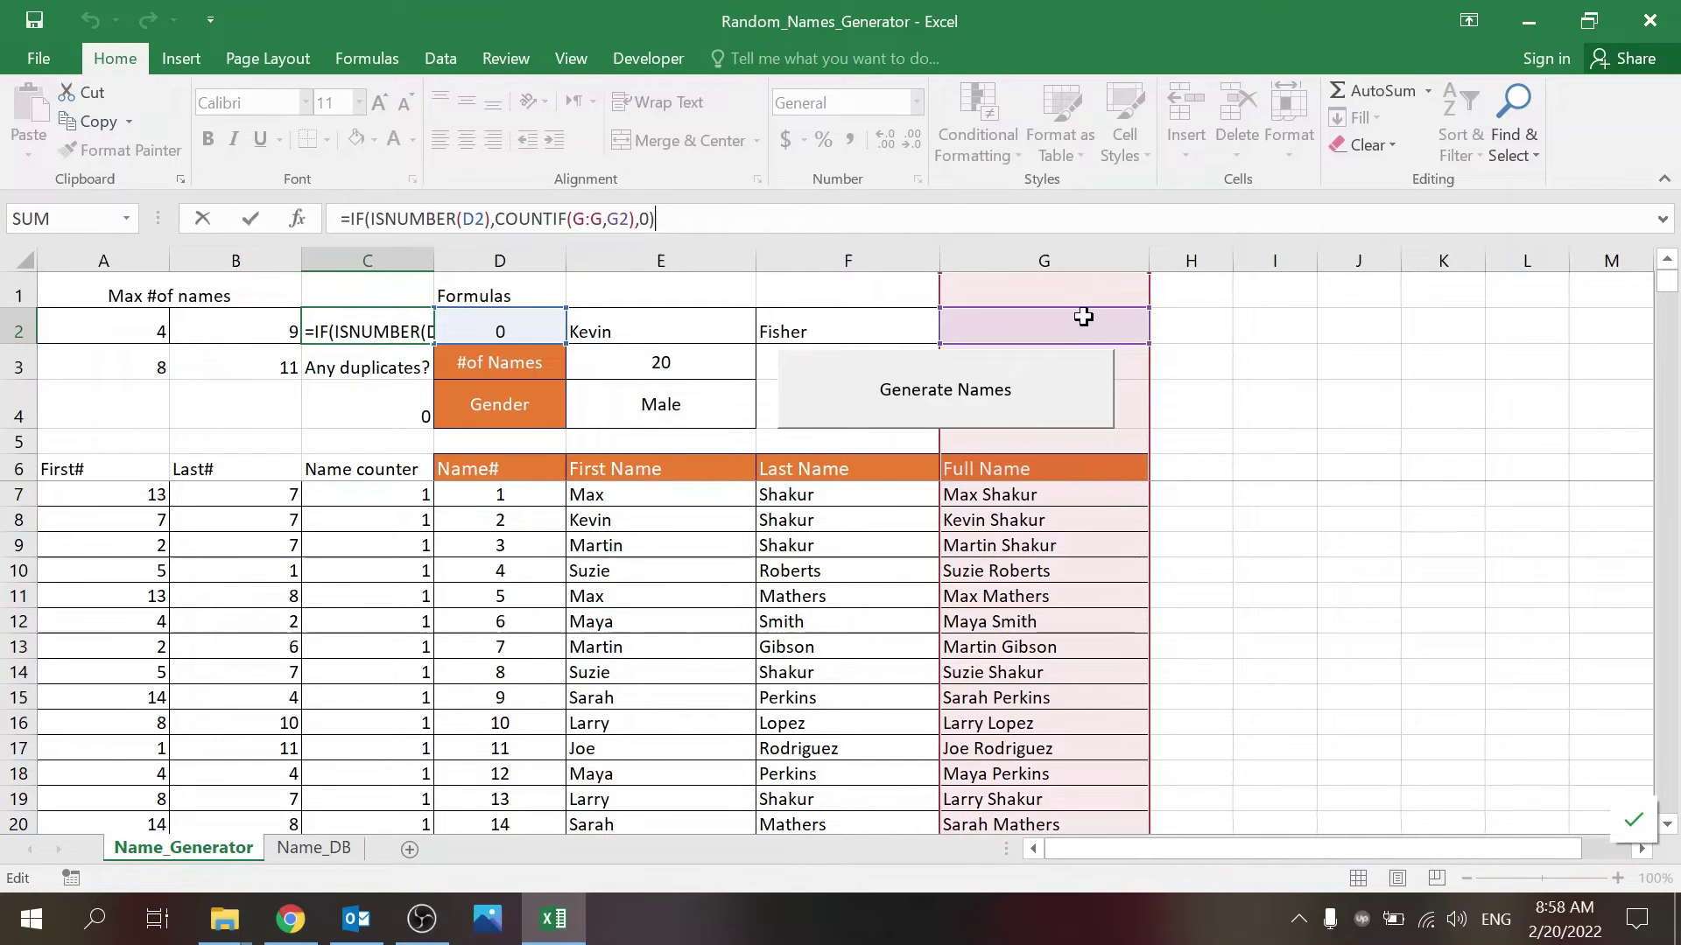
{"action": "key", "text": "Escape"}
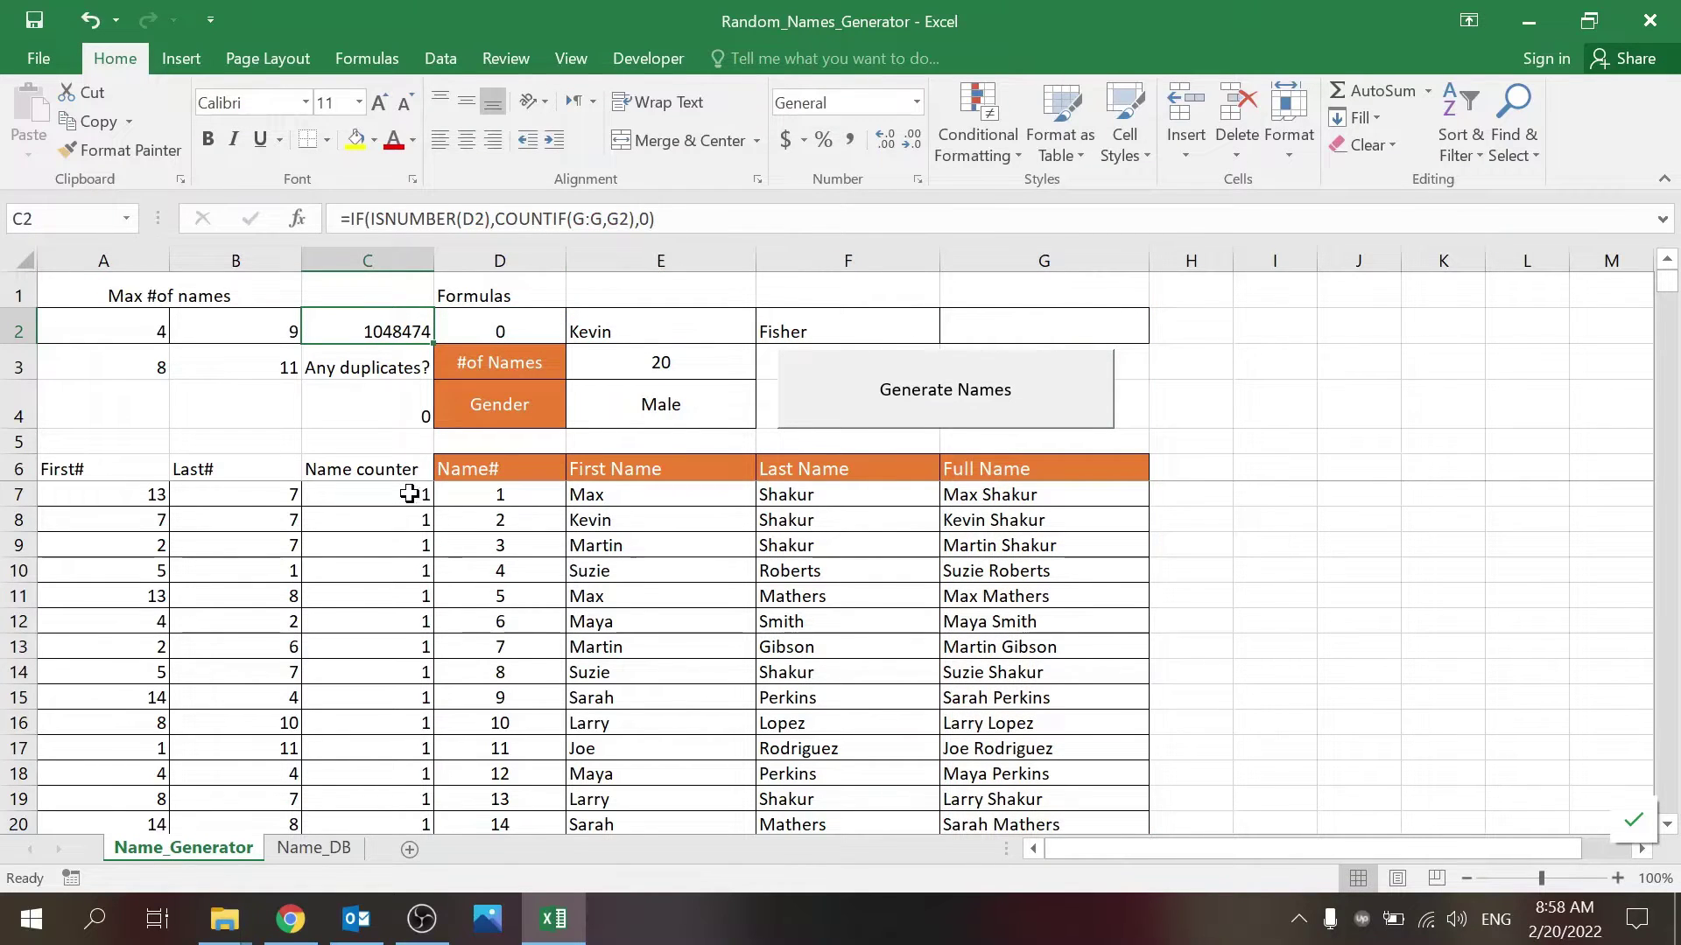
{"action": "left_click_drag", "start_coordinate": [407, 493], "coordinate": [416, 351]}
{"action": "left_click", "coordinate": [399, 442]}
{"action": "key", "text": "Up"}
{"action": "key", "text": "F2"}
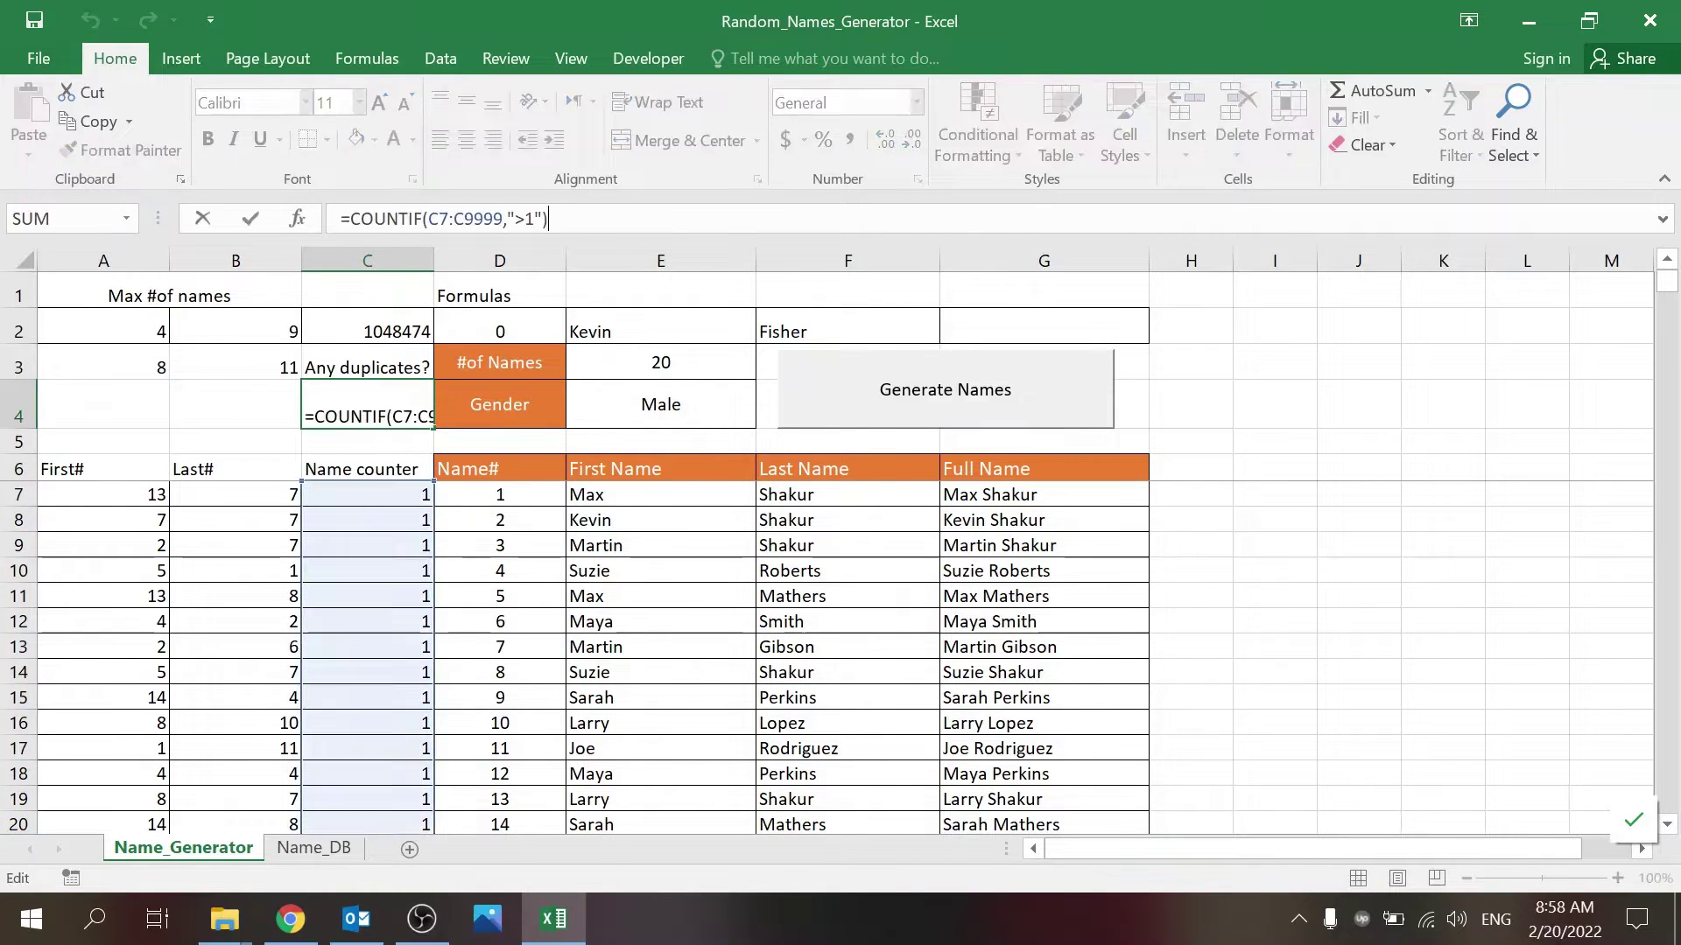
{"action": "key", "text": "Escape"}
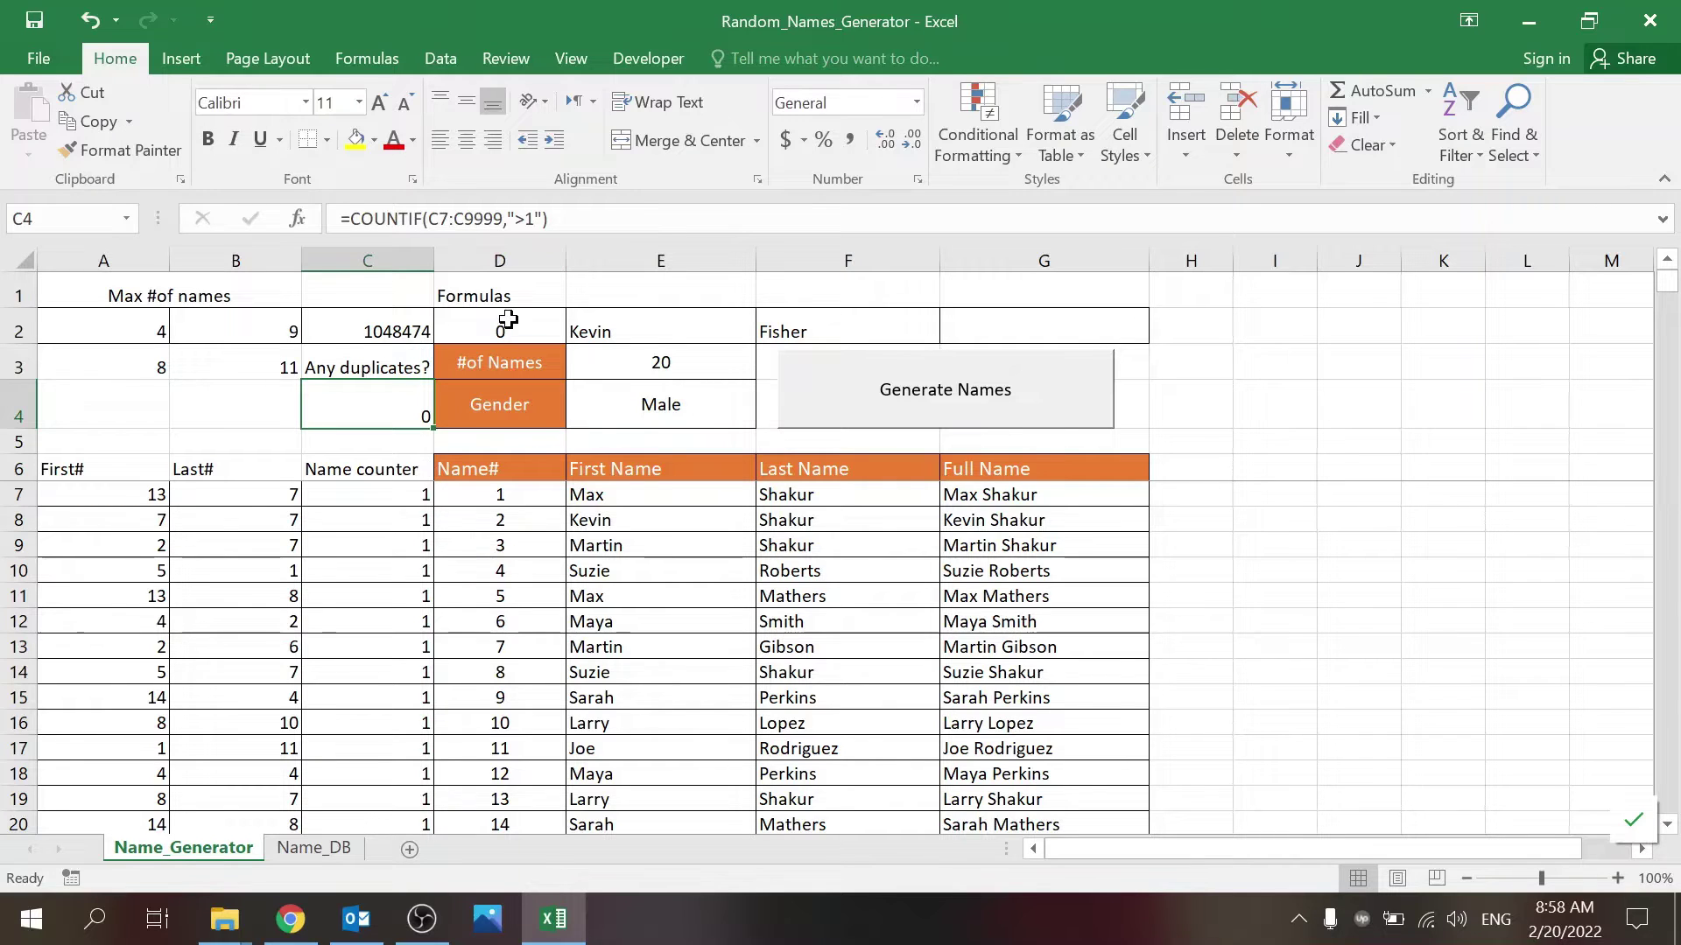
{"action": "left_click", "coordinate": [542, 324]}
{"action": "key", "text": "F2"}
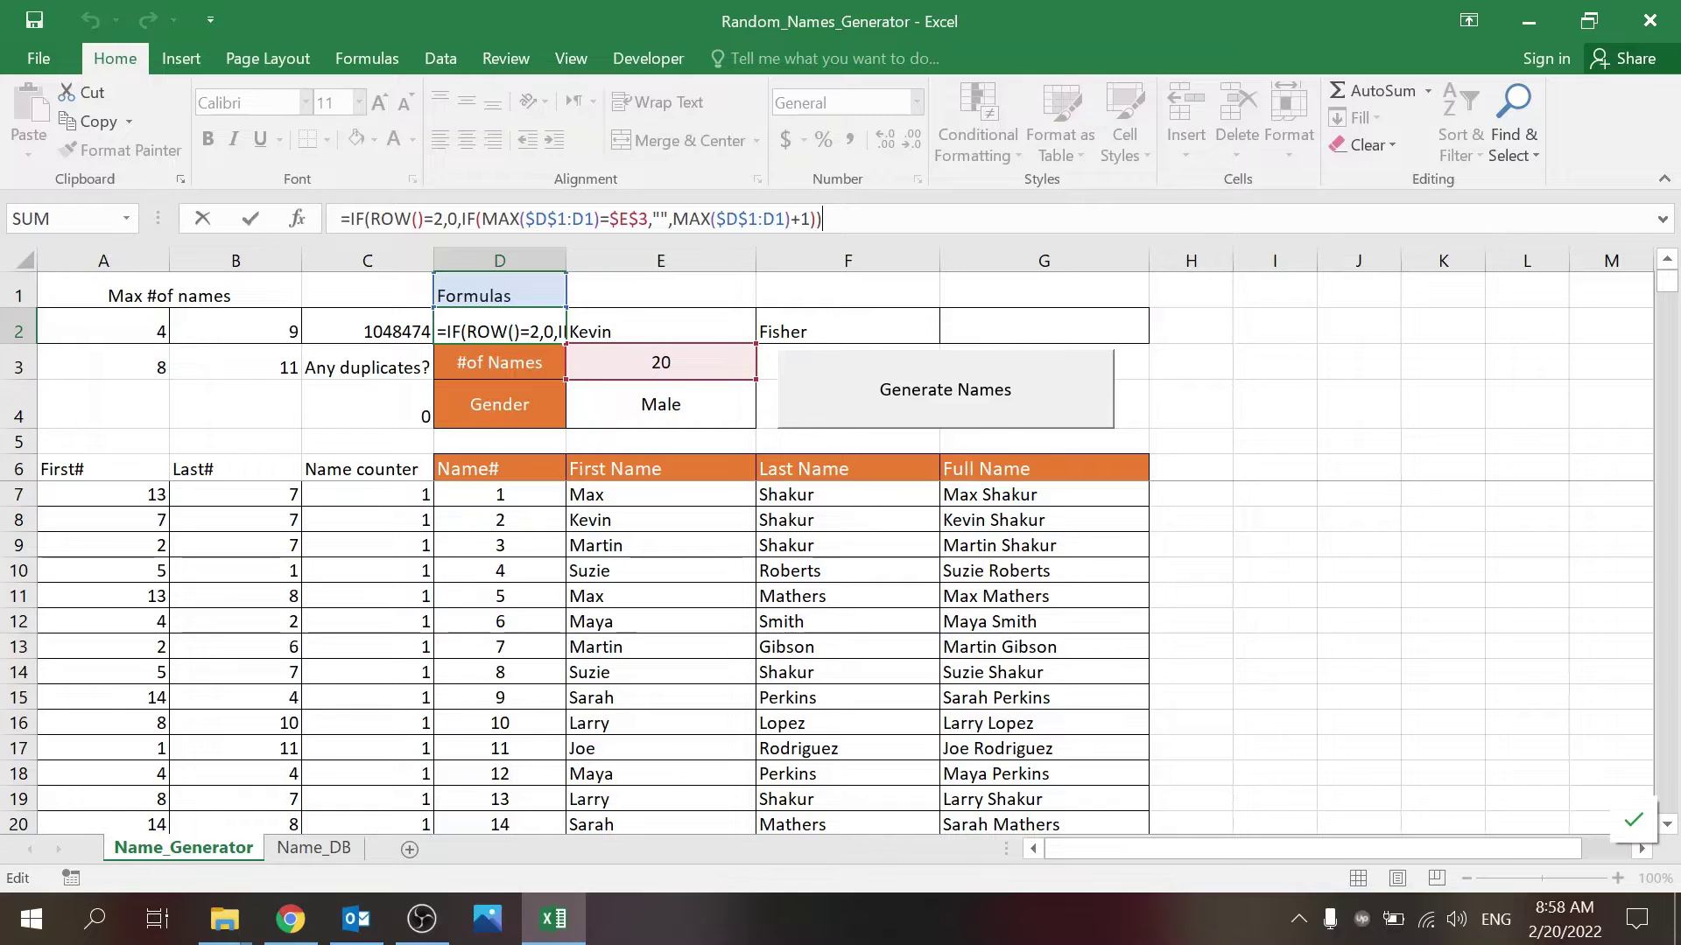
{"action": "left_click", "coordinate": [823, 219]}
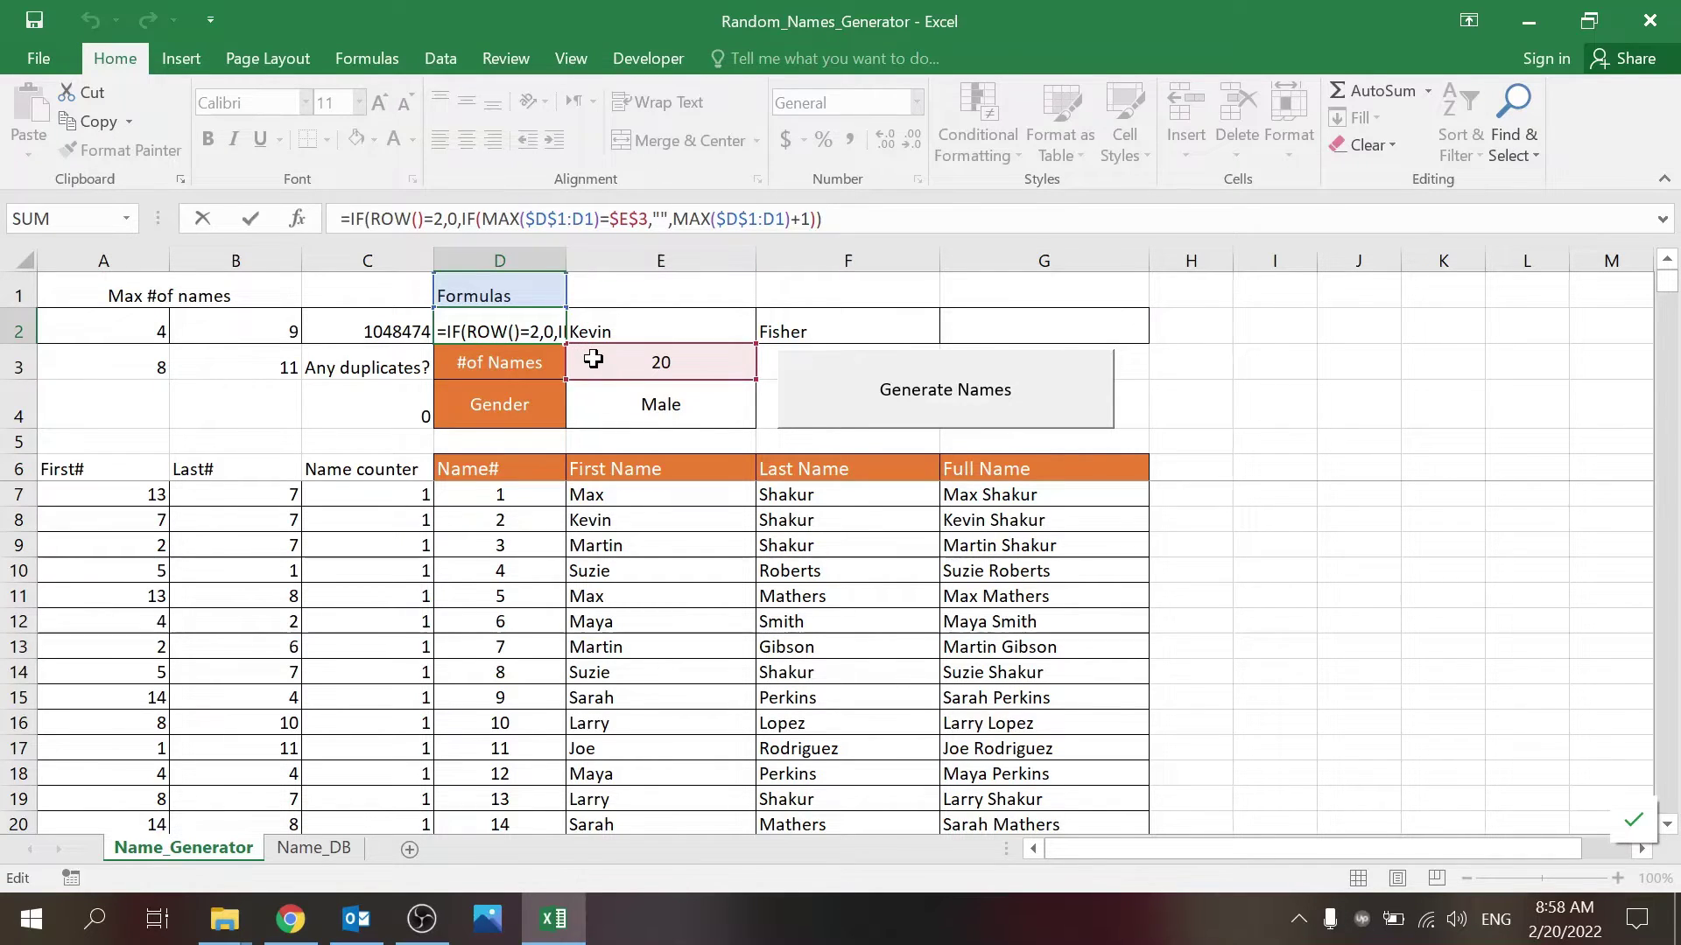
{"action": "key", "text": "ctrl+Return"}
{"action": "left_click", "coordinate": [548, 476]}
{"action": "key", "text": "Down"}
{"action": "key", "text": "Down"}
{"action": "key", "text": "Down"}
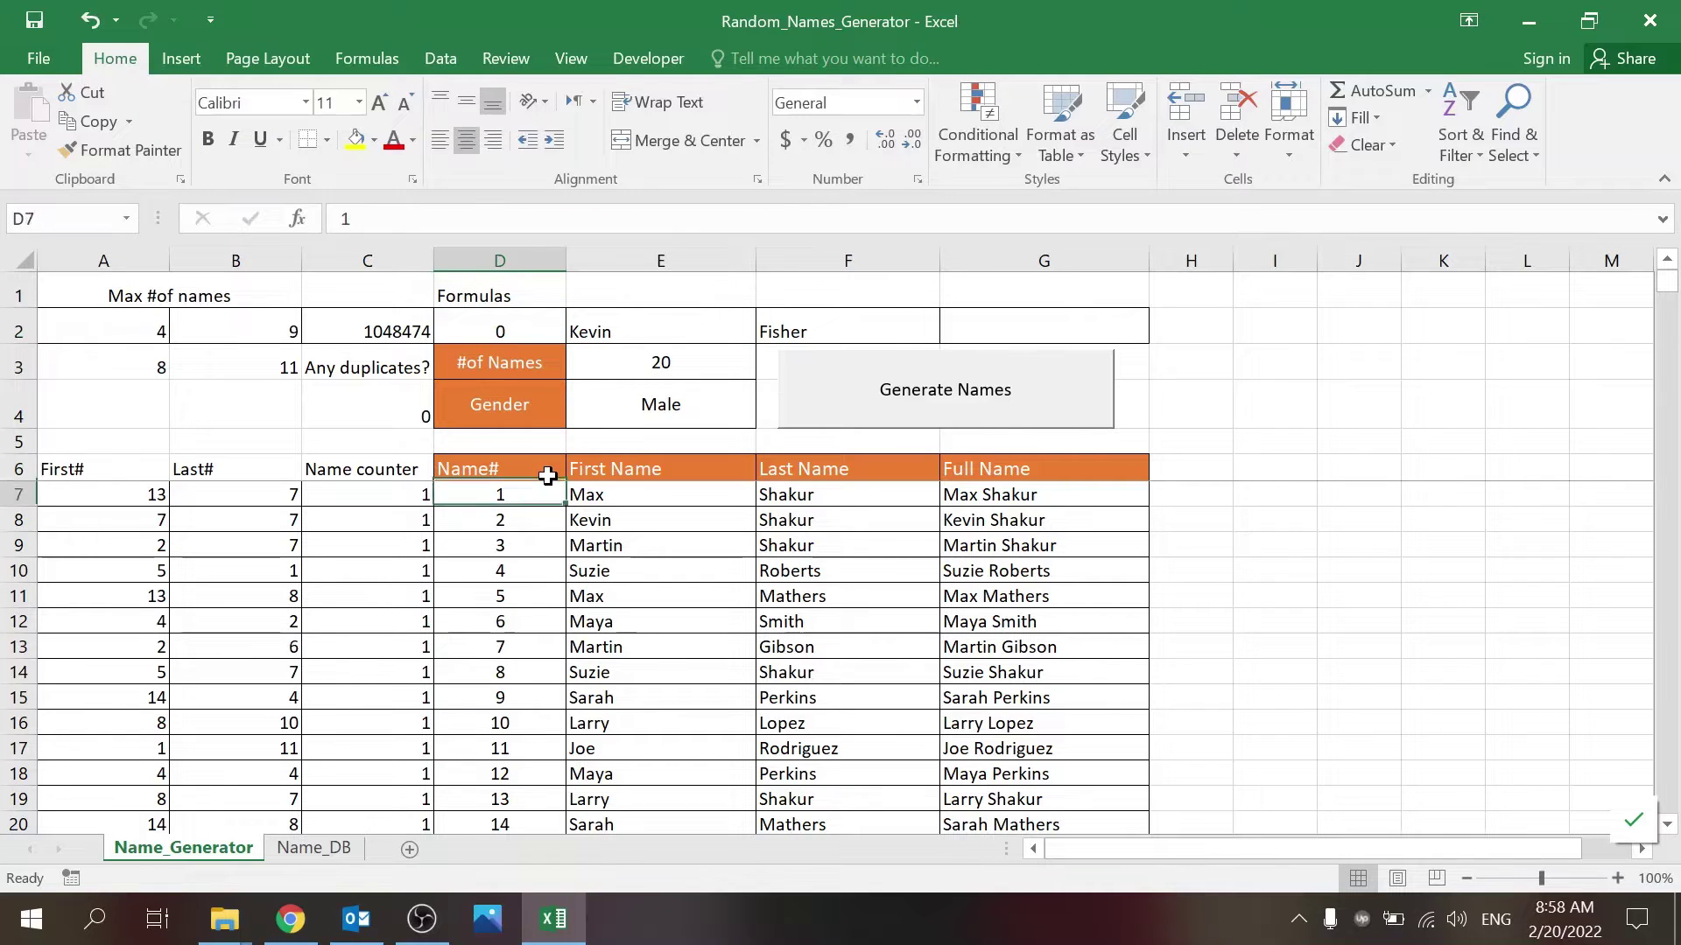
{"action": "key", "text": "Up"}
{"action": "key", "text": "Down"}
{"action": "left_click", "coordinate": [656, 359]}
{"action": "left_click", "coordinate": [513, 544]}
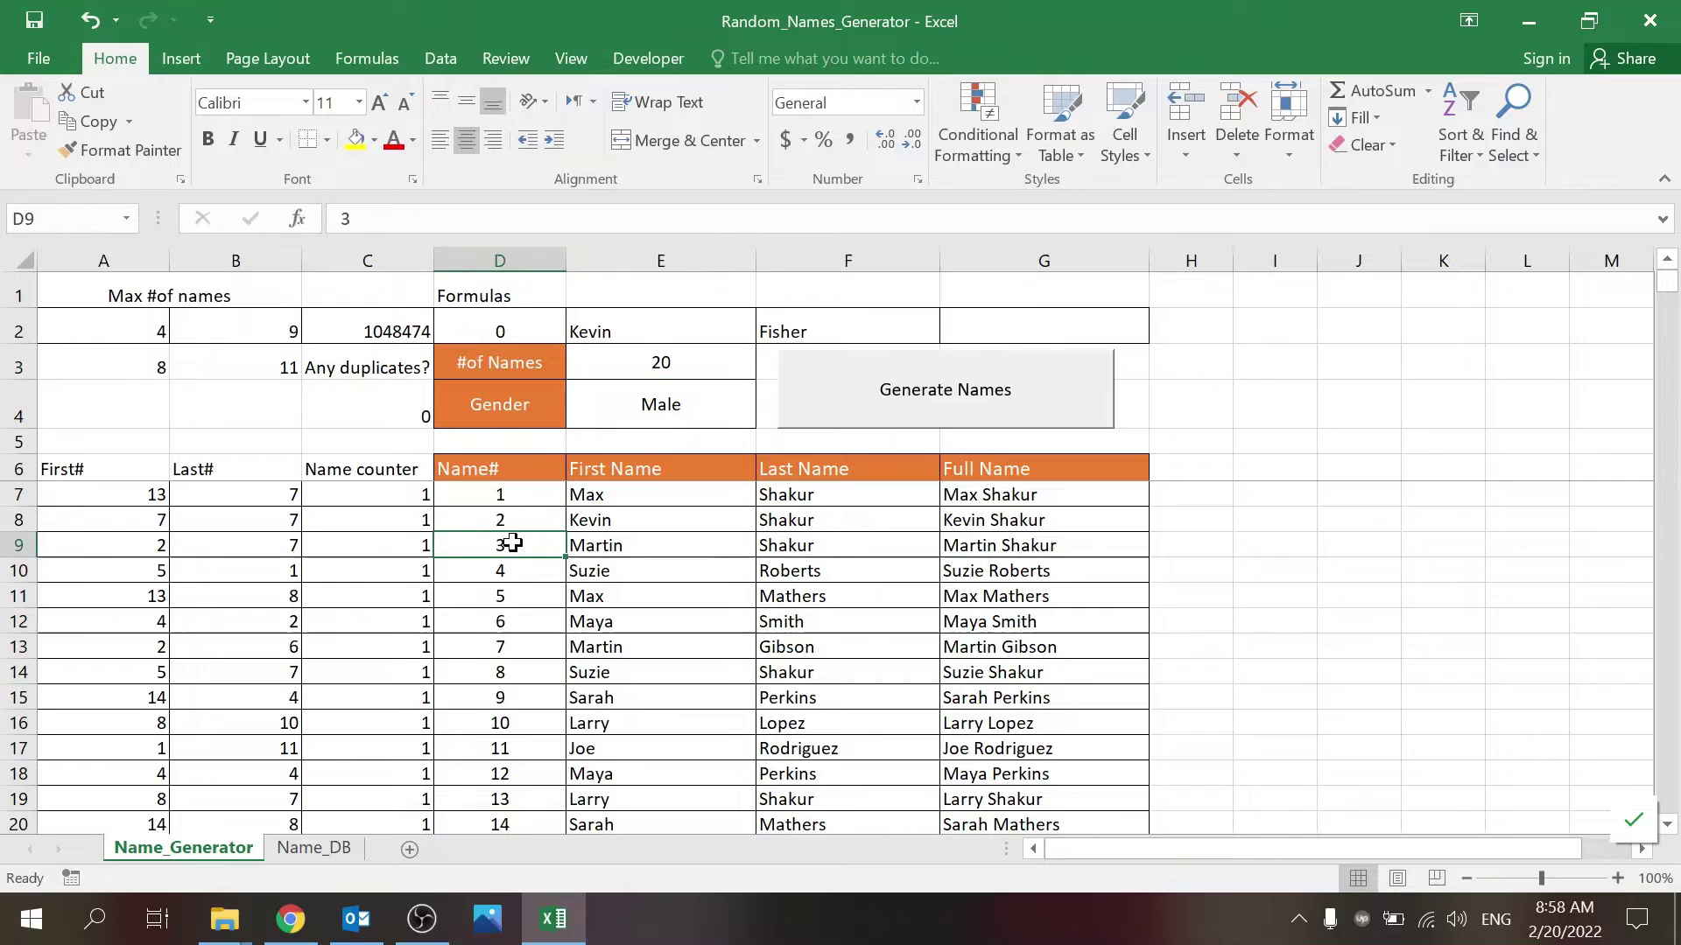
{"action": "key", "text": "Down"}
{"action": "key", "text": "Down"}
{"action": "key", "text": "Down"}
{"action": "key", "text": "Down"}
{"action": "key", "text": "Down"}
{"action": "key", "text": "Down"}
{"action": "key", "text": "Down"}
{"action": "key", "text": "Down"}
{"action": "key", "text": "Down"}
{"action": "key", "text": "Down"}
{"action": "key", "text": "Down"}
{"action": "key", "text": "Down"}
{"action": "key", "text": "Down"}
{"action": "key", "text": "Down"}
{"action": "key", "text": "Down"}
{"action": "key", "text": "Down"}
{"action": "key", "text": "Down"}
{"action": "key", "text": "Down"}
{"action": "key", "text": "Down"}
{"action": "key", "text": "Down"}
{"action": "key", "text": "Down"}
{"action": "key", "text": "Down"}
{"action": "key", "text": "Down"}
{"action": "key", "text": "Down"}
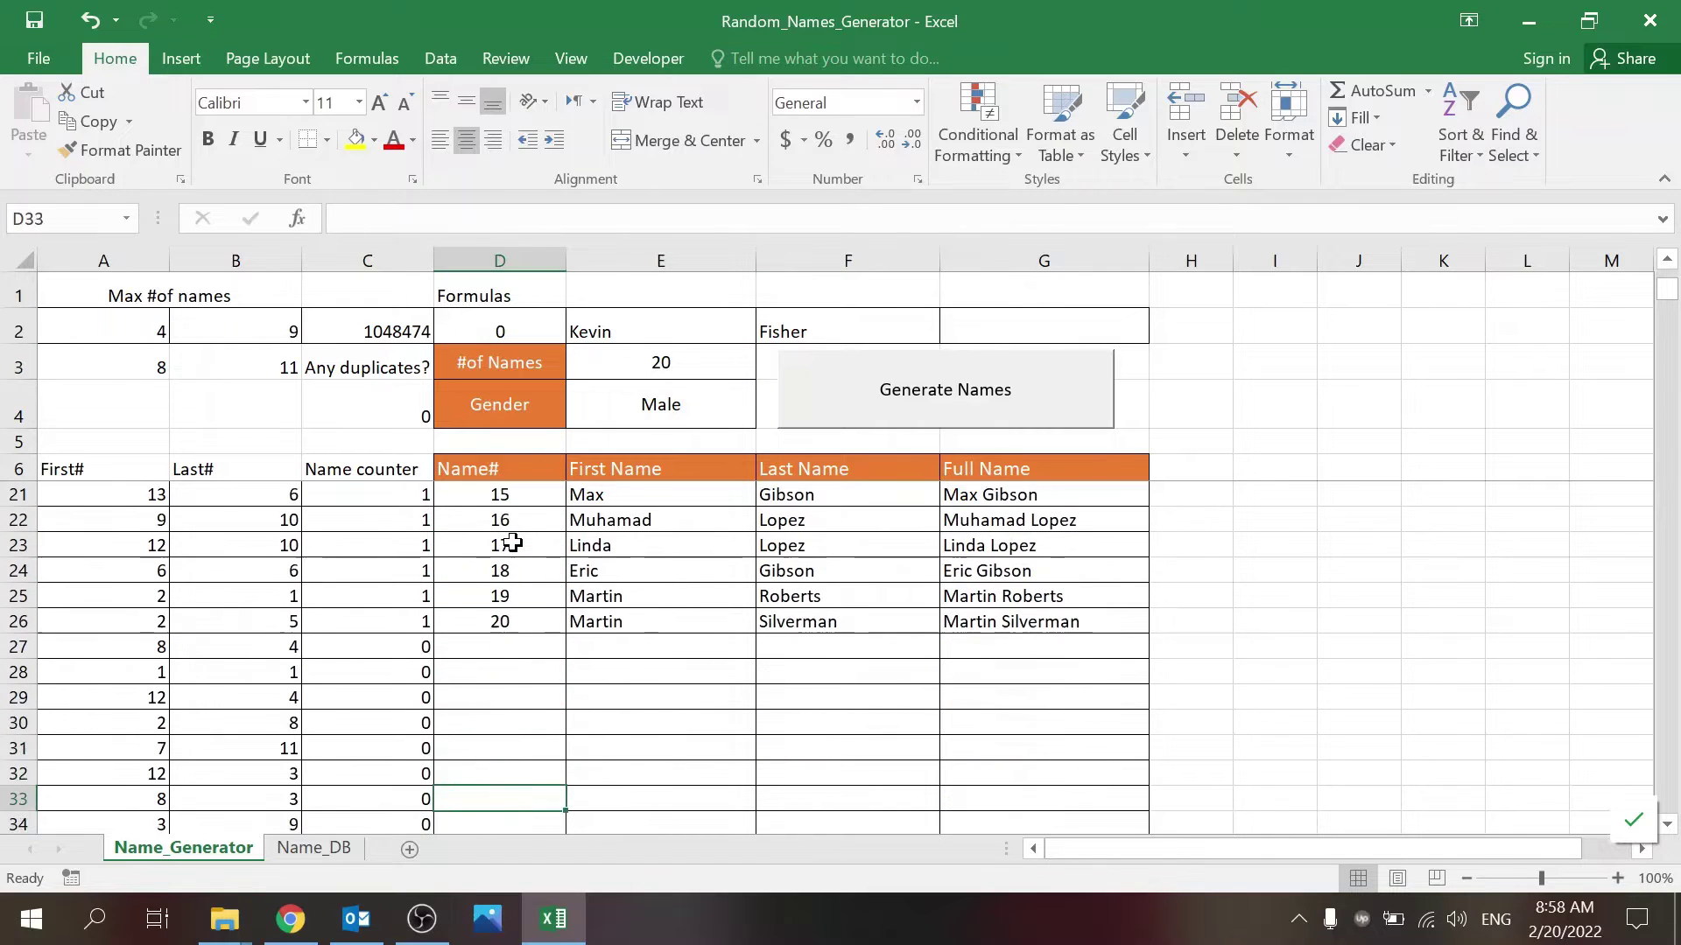
{"action": "left_click", "coordinate": [508, 653]}
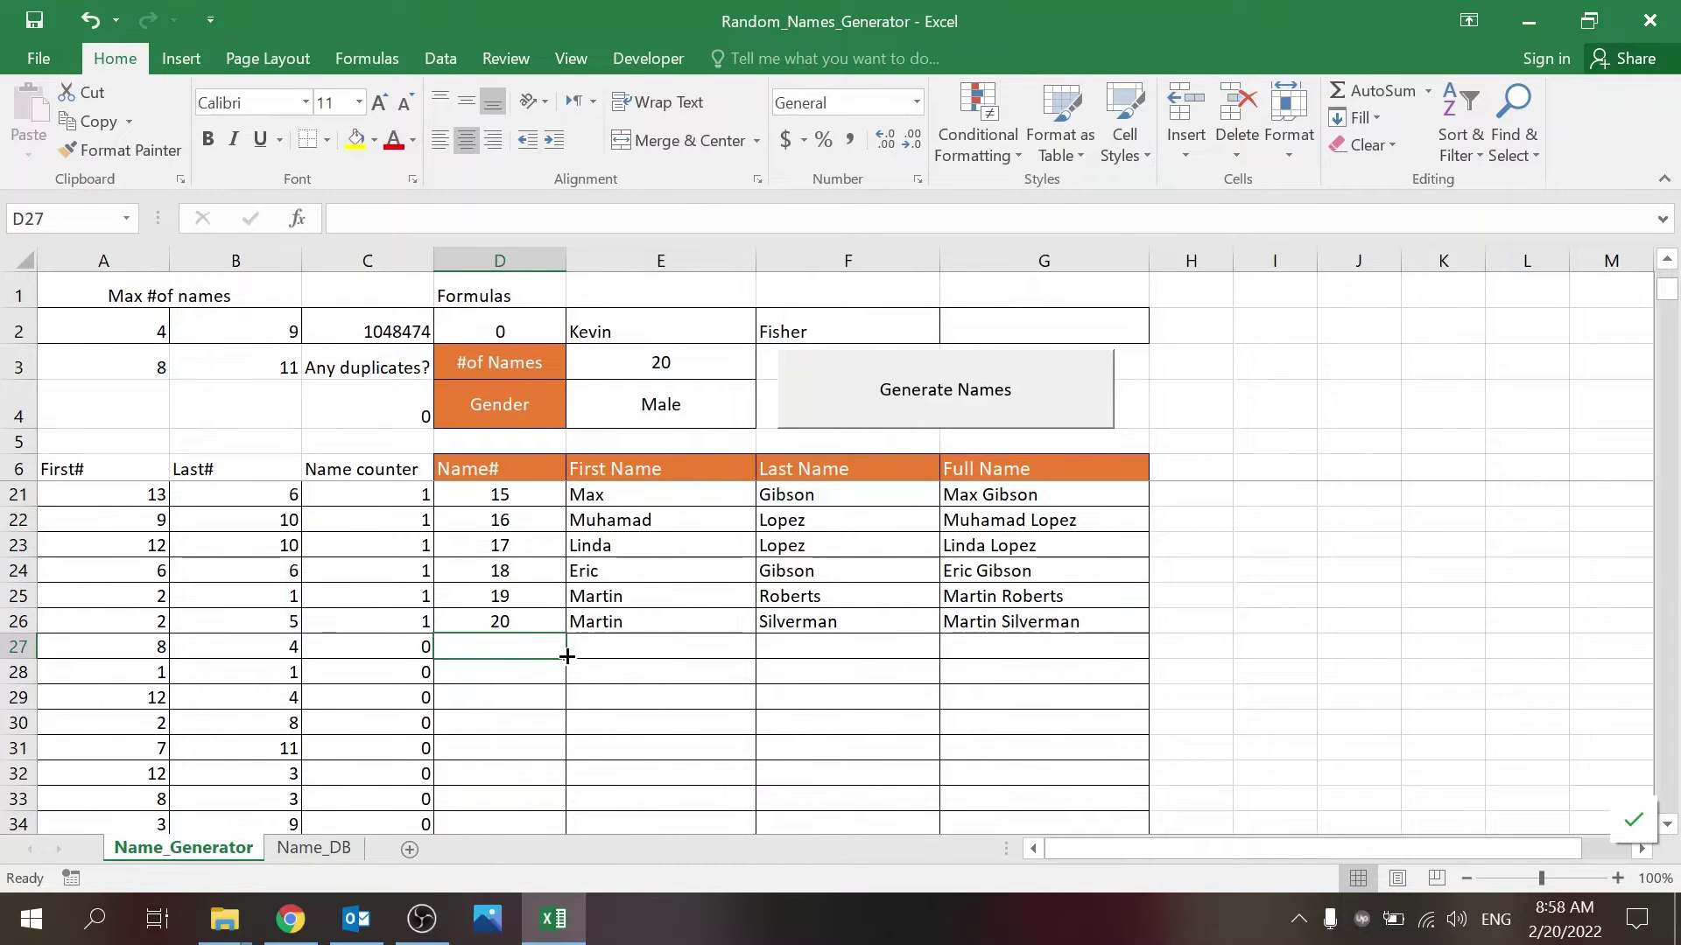
{"action": "left_click", "coordinate": [548, 466]}
{"action": "scroll", "coordinate": [548, 466], "scroll_direction": "up", "scroll_amount": 5}
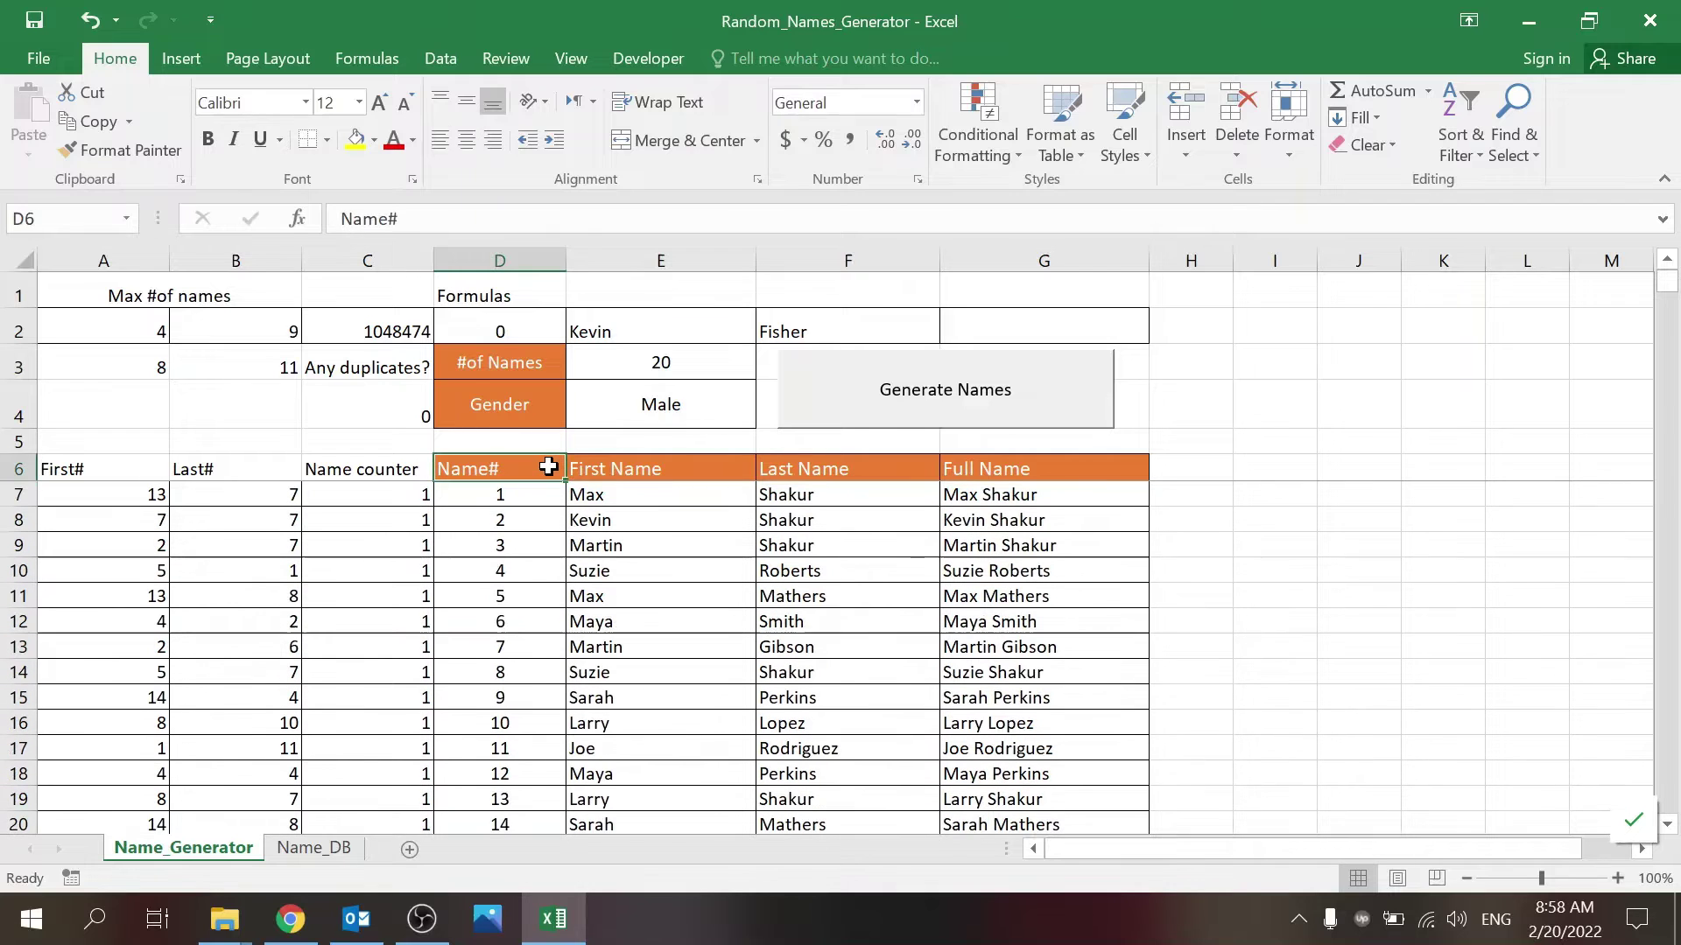
{"action": "left_click", "coordinate": [534, 337]}
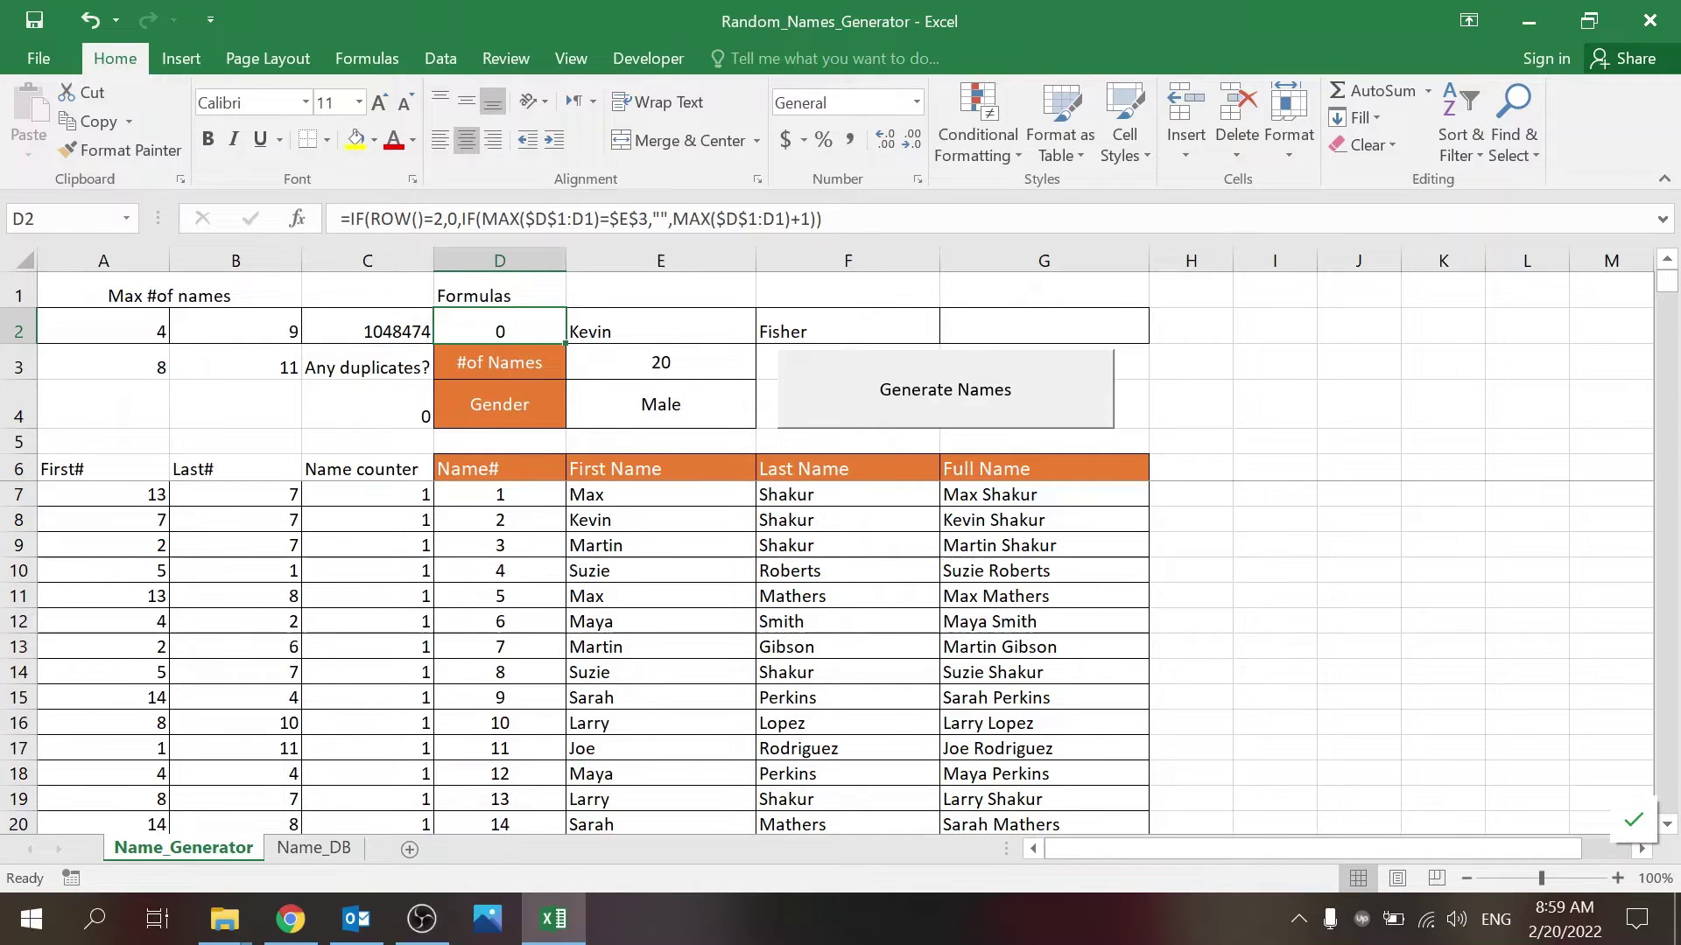
{"action": "left_click", "coordinate": [715, 329]}
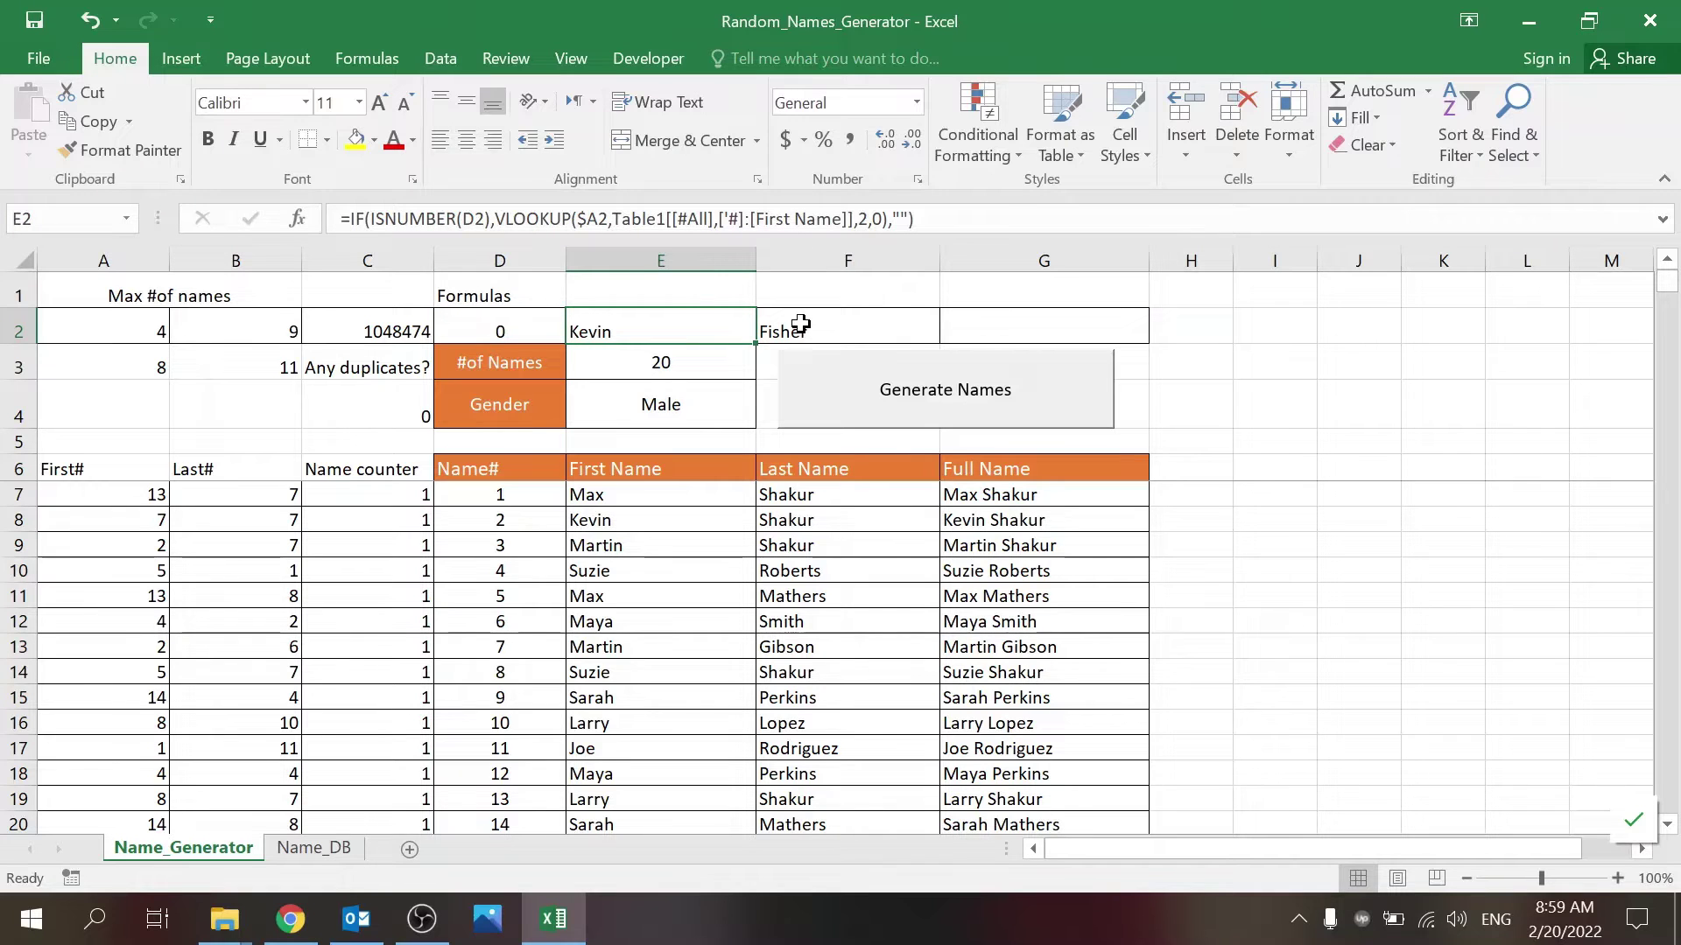
{"action": "left_click", "coordinate": [518, 327]}
{"action": "left_click", "coordinate": [602, 328]}
{"action": "left_click", "coordinate": [149, 330]}
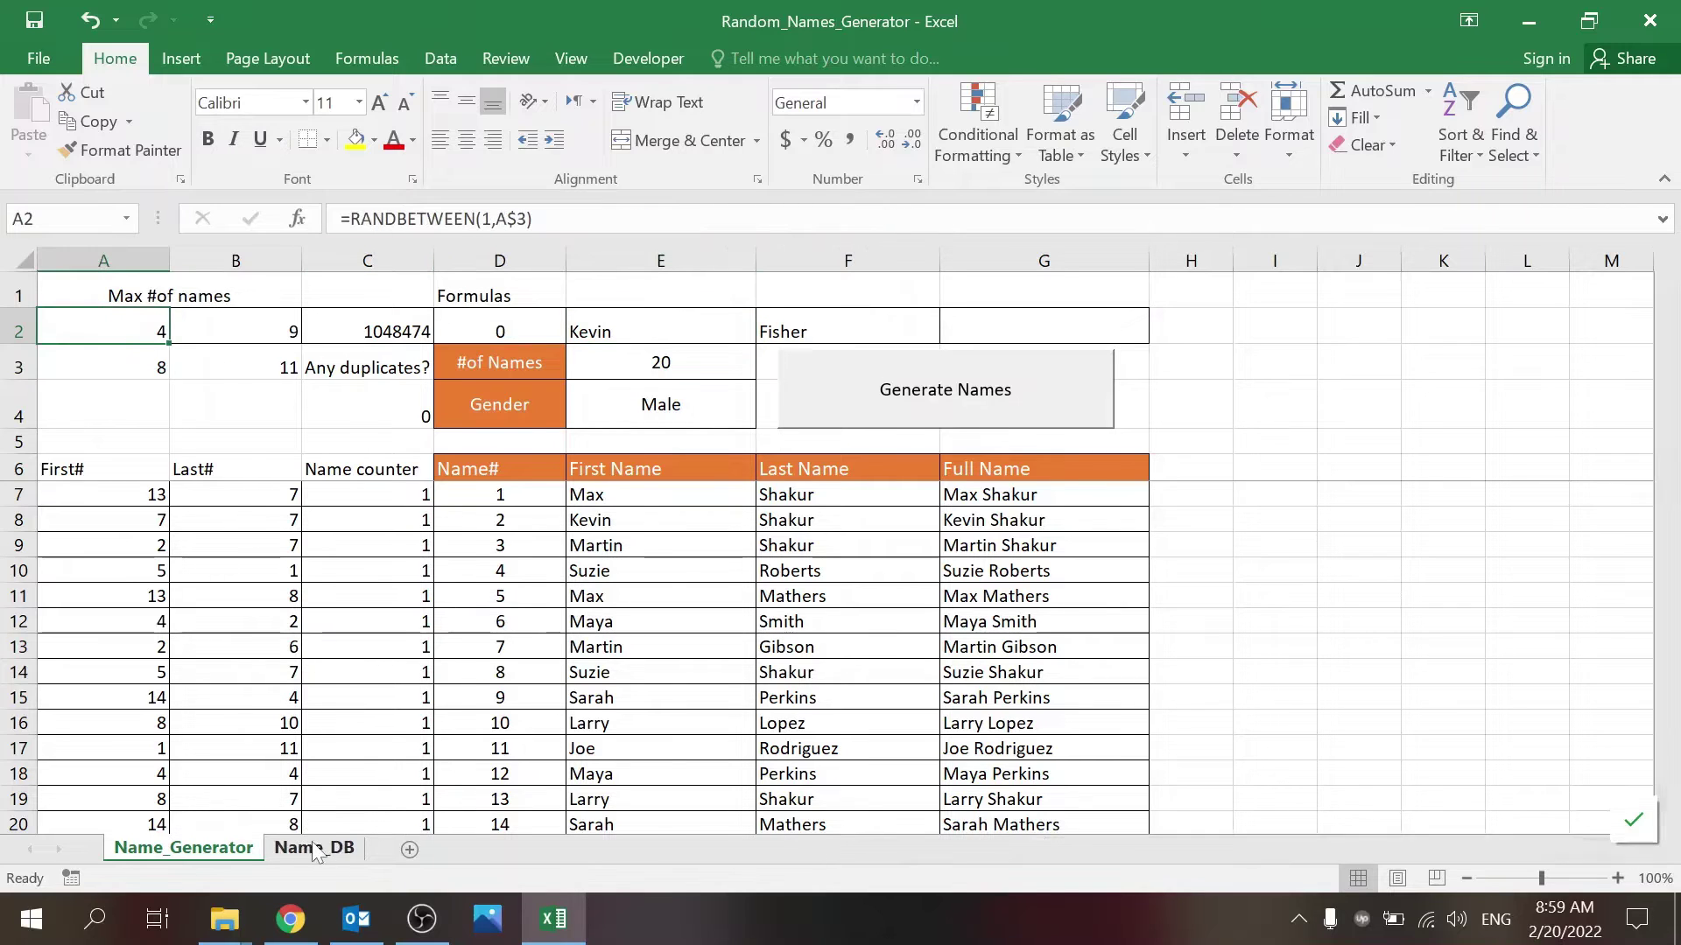
{"action": "key", "text": "ctrl+Page_Down"}
{"action": "left_click", "coordinate": [183, 847]}
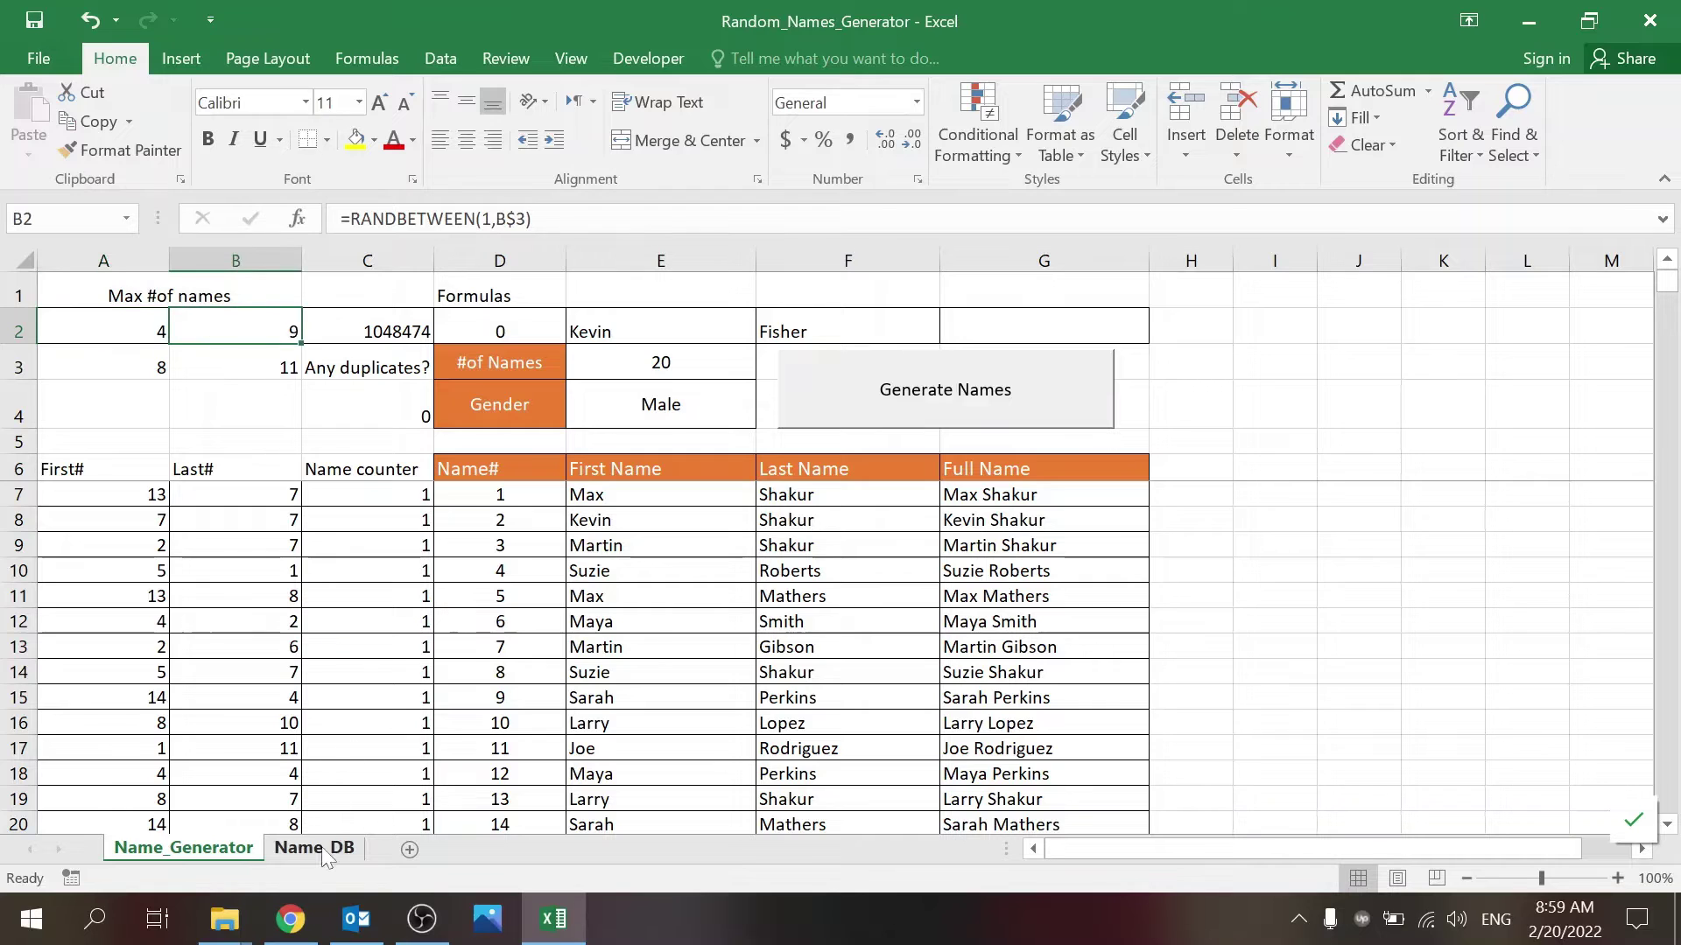
{"action": "left_click", "coordinate": [314, 847]}
{"action": "left_click", "coordinate": [195, 850]}
{"action": "left_click", "coordinate": [687, 330]}
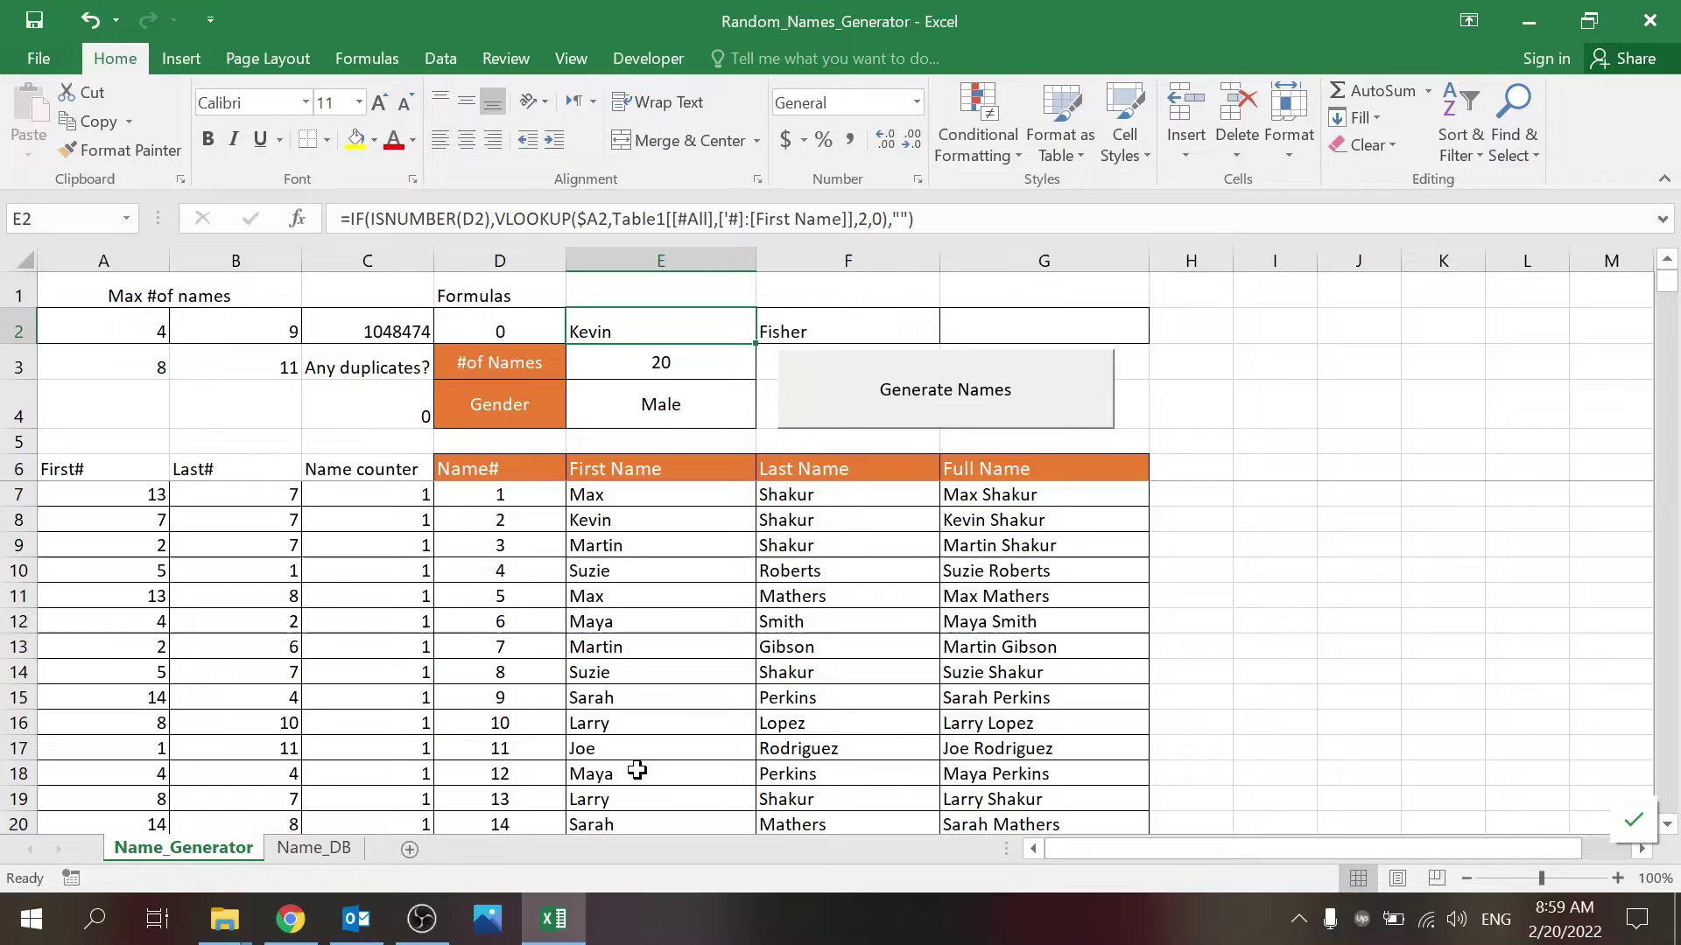
{"action": "left_click", "coordinate": [800, 326]}
{"action": "left_click", "coordinate": [727, 324]}
{"action": "left_click", "coordinate": [795, 323]}
{"action": "left_click", "coordinate": [699, 328]}
{"action": "left_click", "coordinate": [797, 324]}
{"action": "left_click", "coordinate": [1027, 323]}
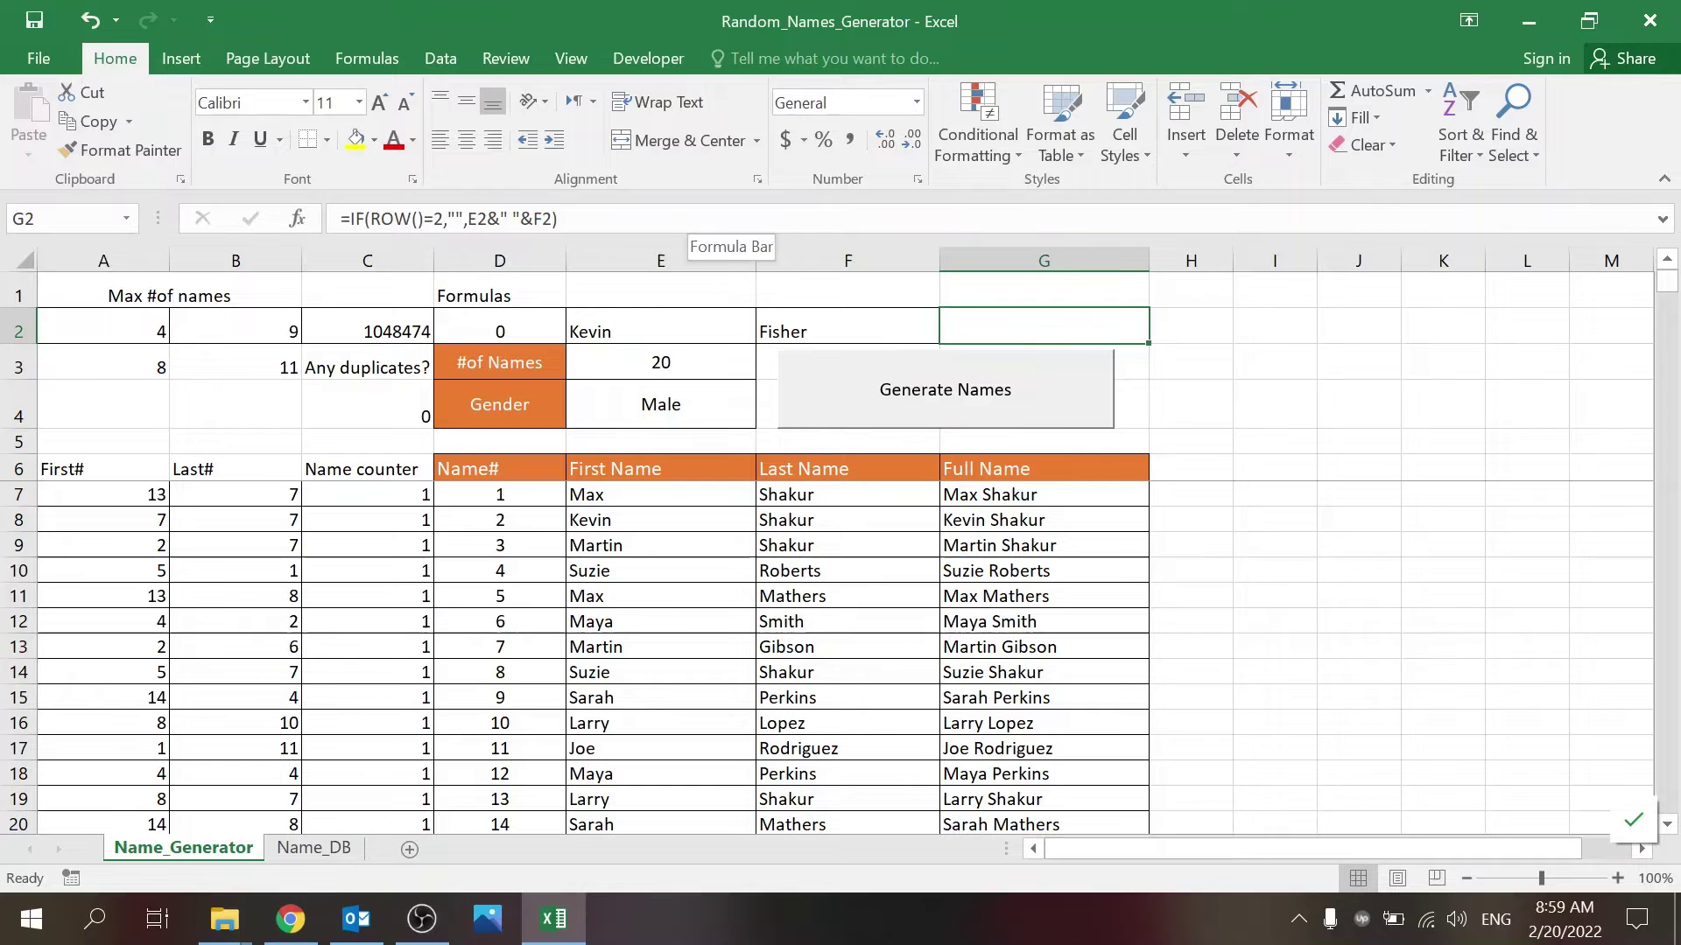
{"action": "left_click", "coordinate": [713, 219]}
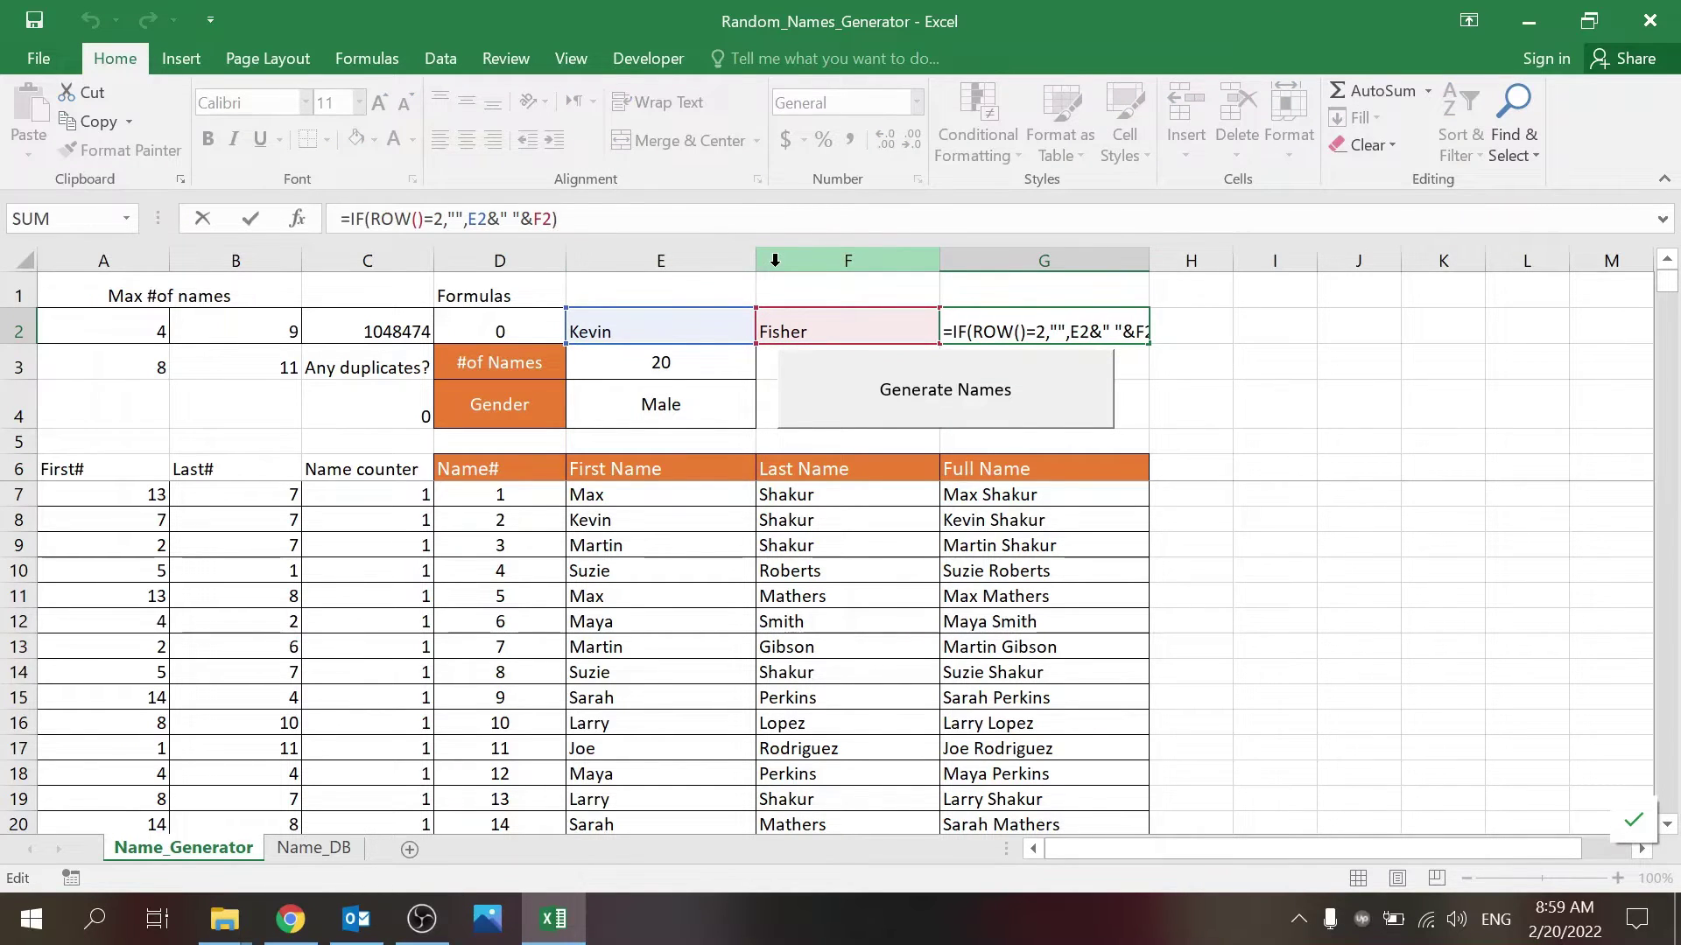
{"action": "key", "text": "ctrl+Return"}
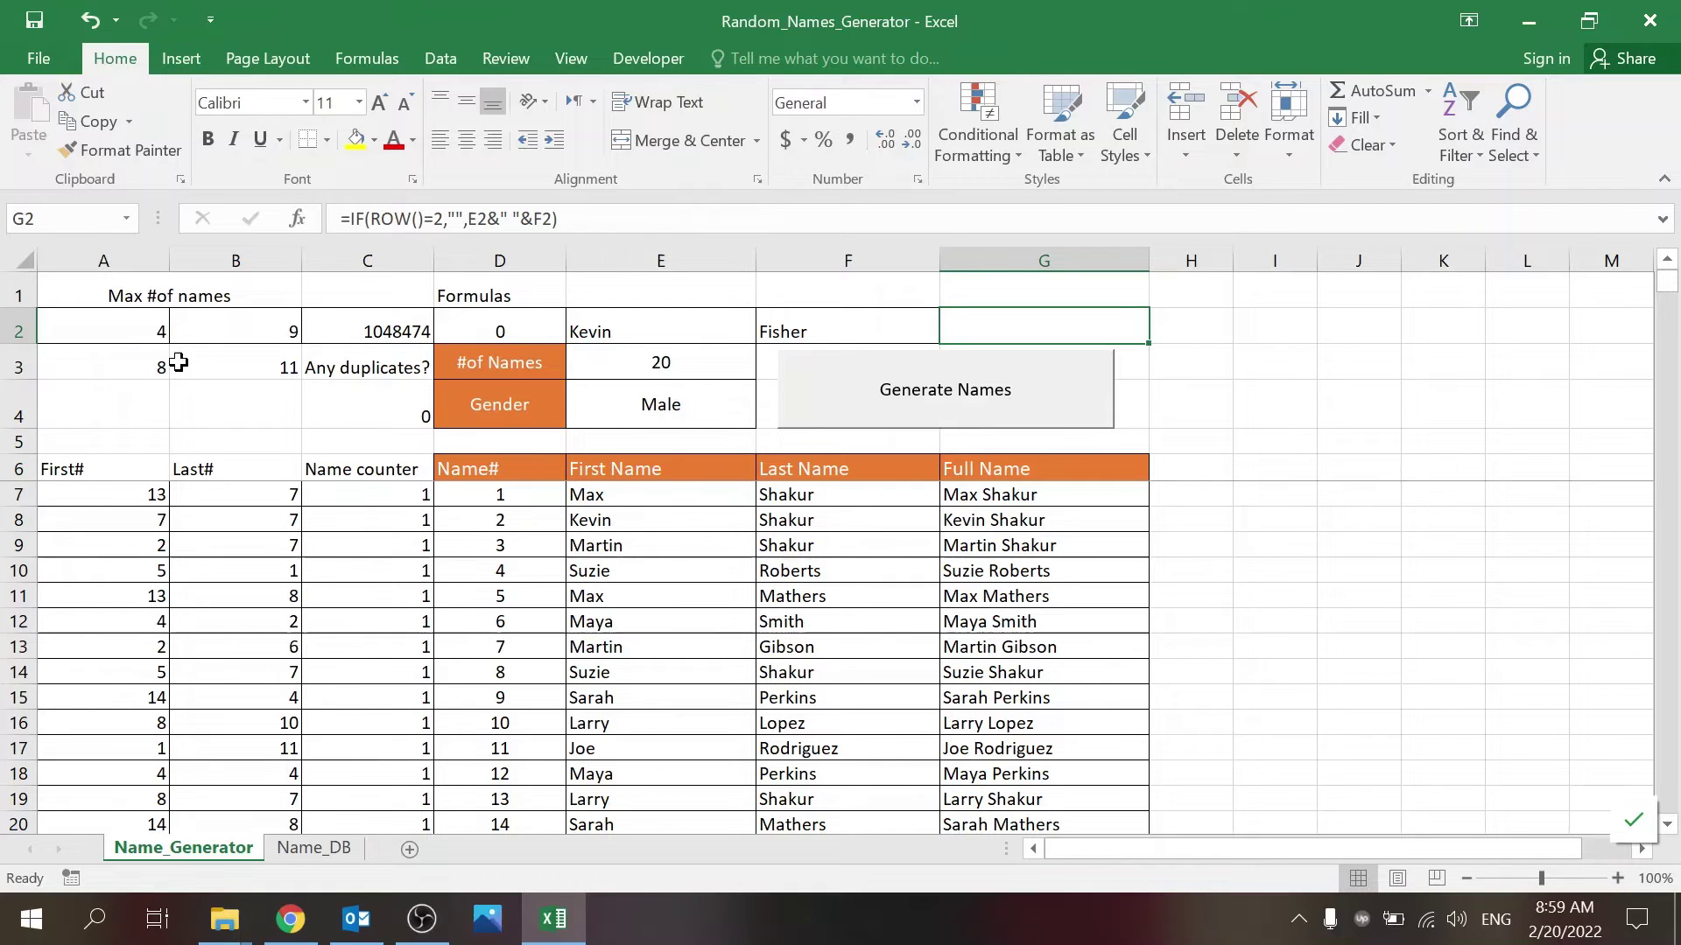
{"action": "left_click_drag", "start_coordinate": [160, 331], "coordinate": [1036, 316]}
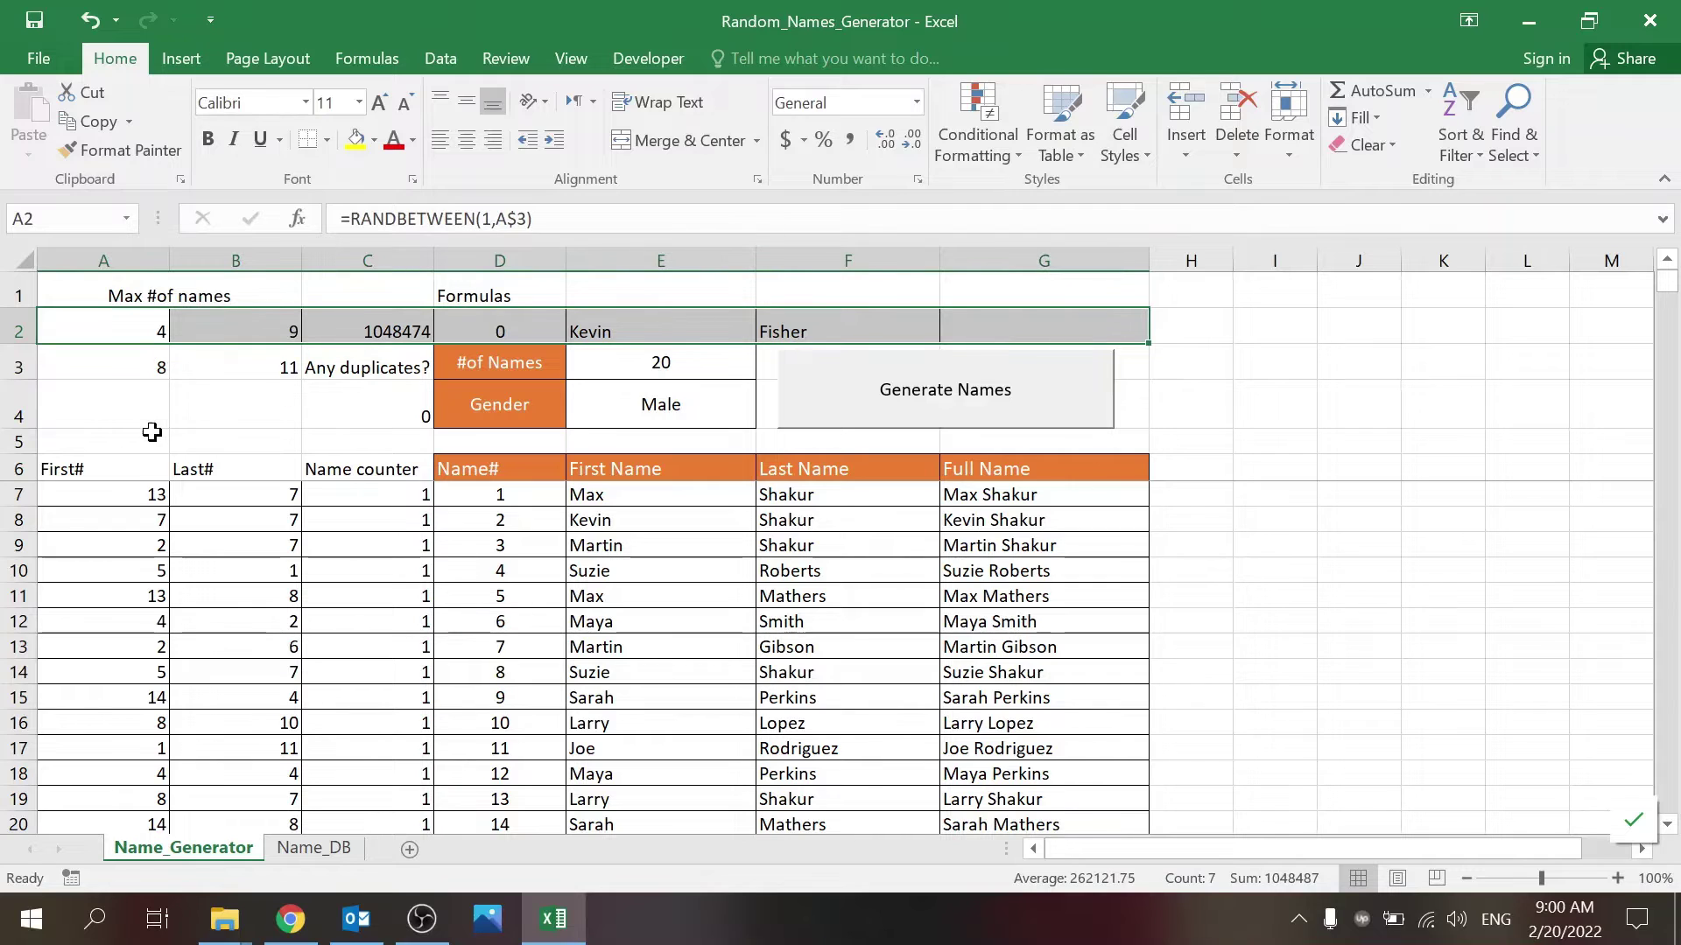
{"action": "left_click", "coordinate": [151, 491]}
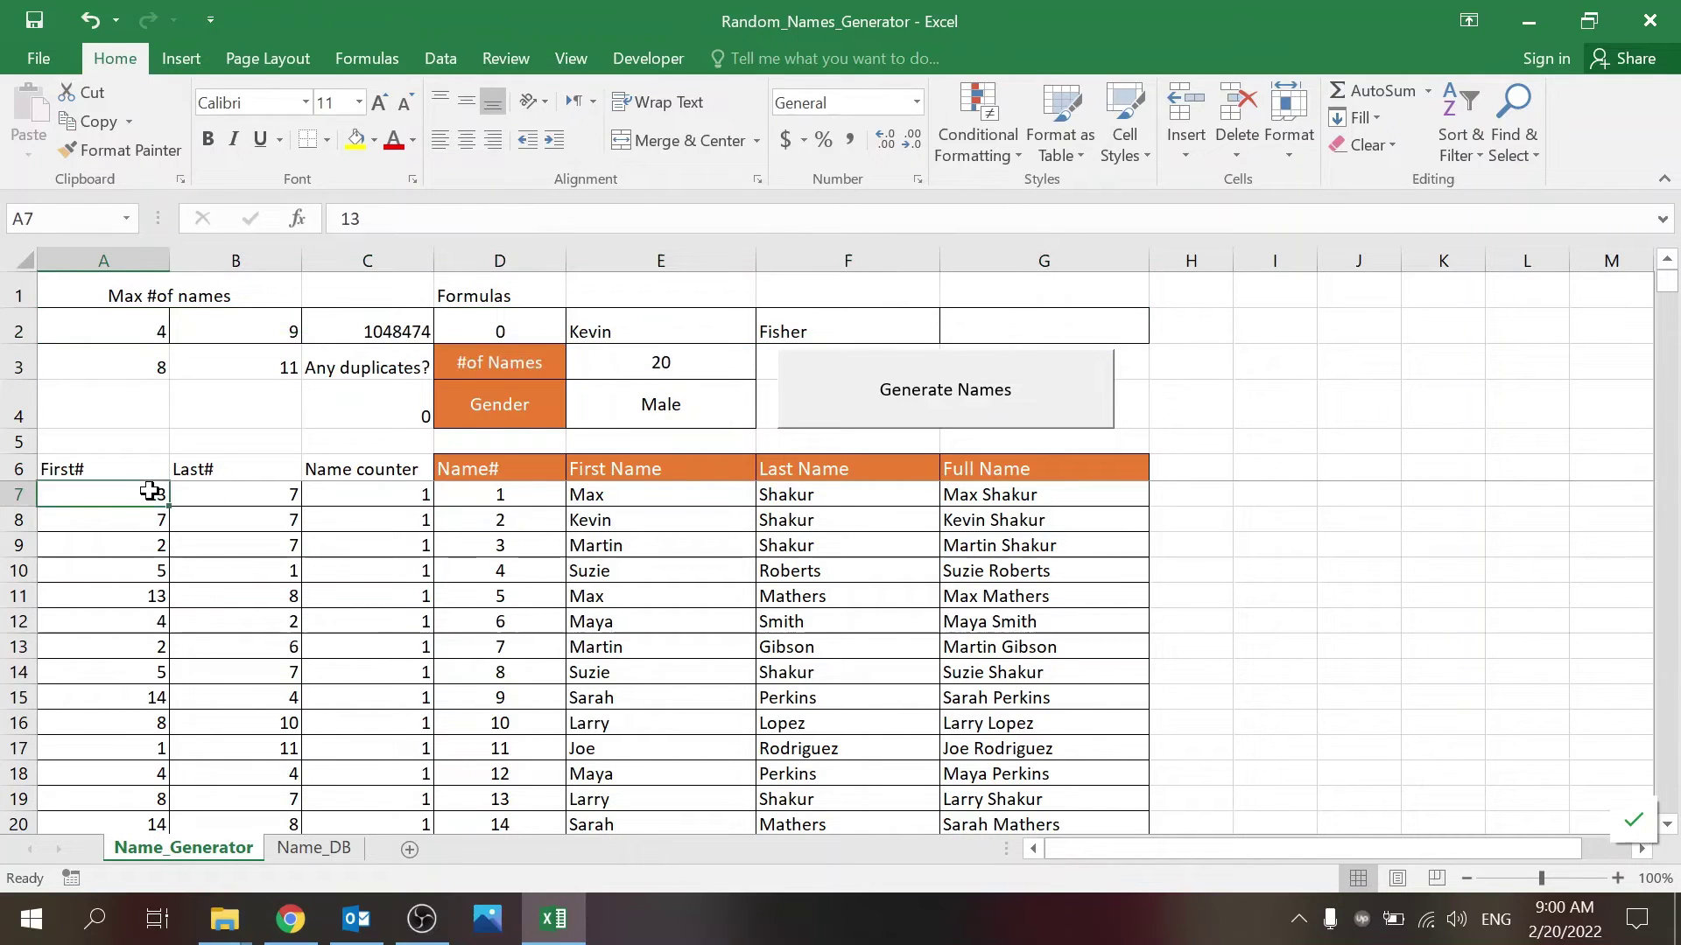
{"action": "key", "text": "ctrl+shift+Down"}
{"action": "left_click", "coordinate": [116, 791]}
{"action": "left_click", "coordinate": [116, 790]}
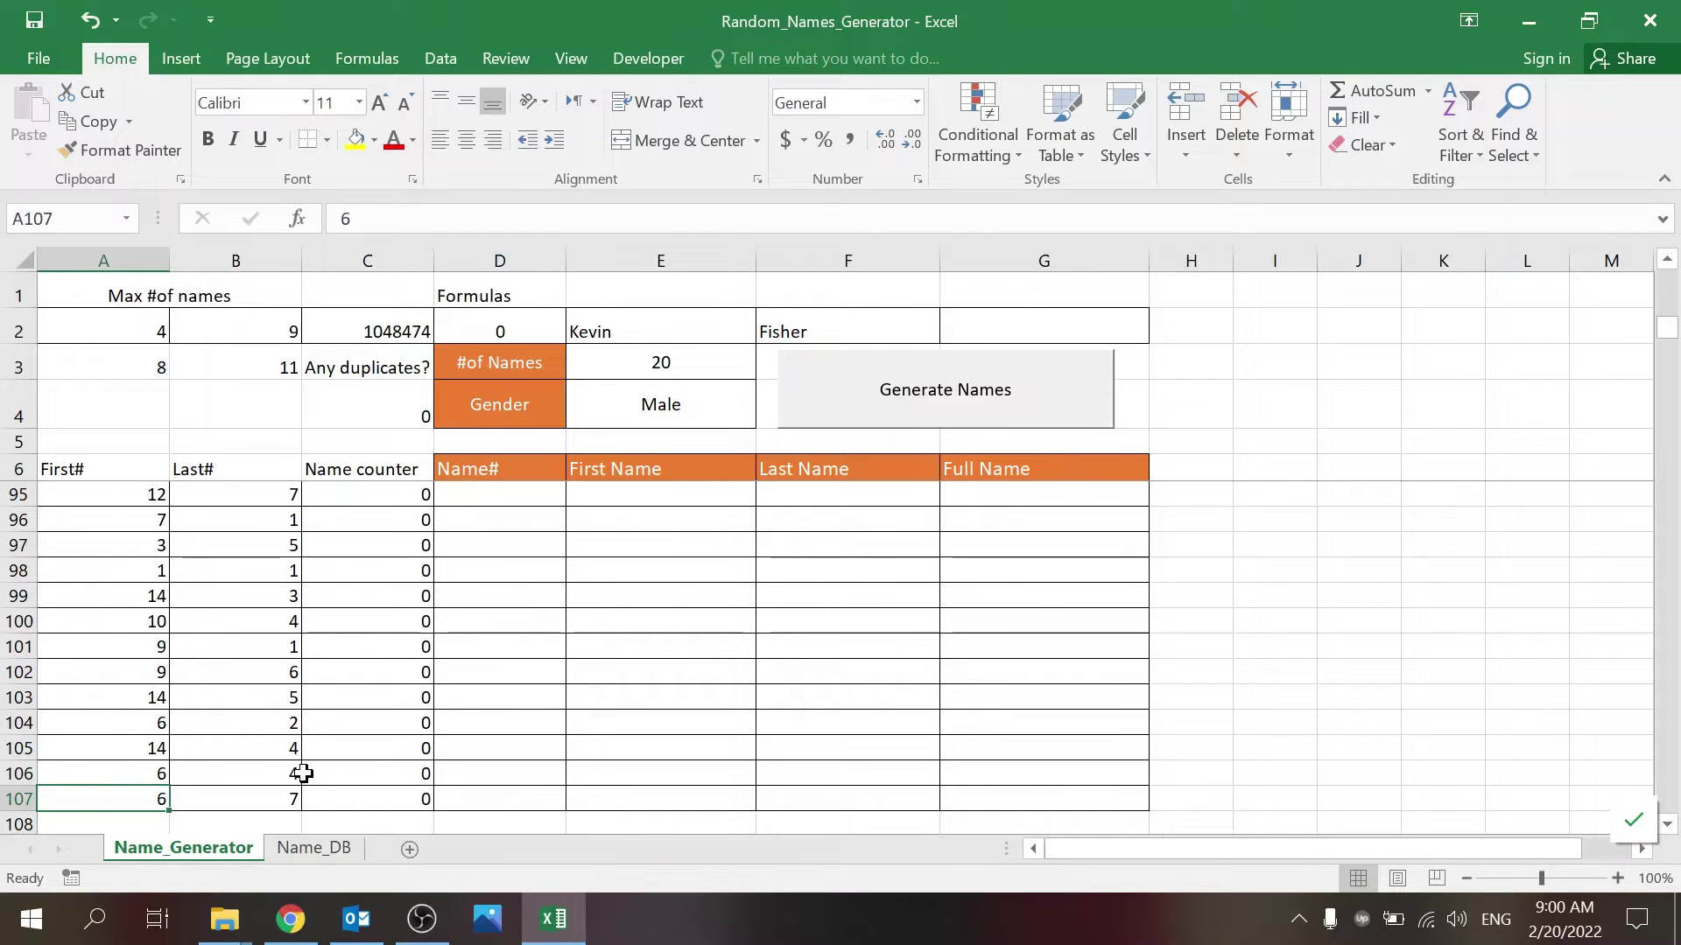
{"action": "left_click", "coordinate": [623, 354]}
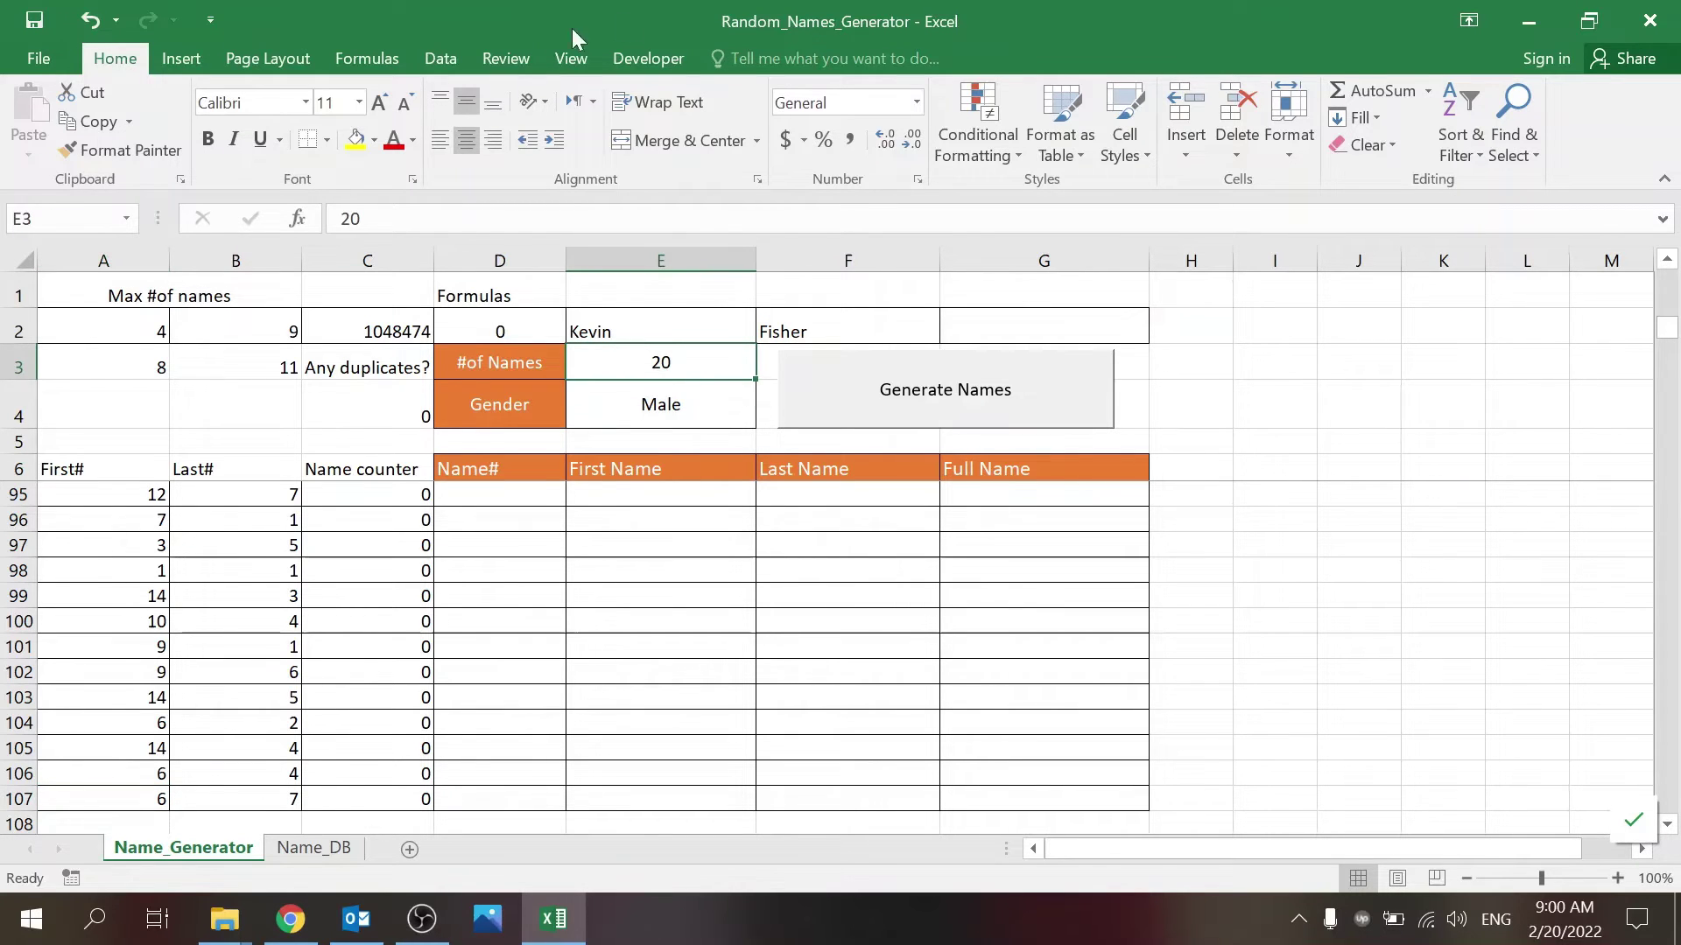
{"action": "left_click", "coordinate": [455, 57]}
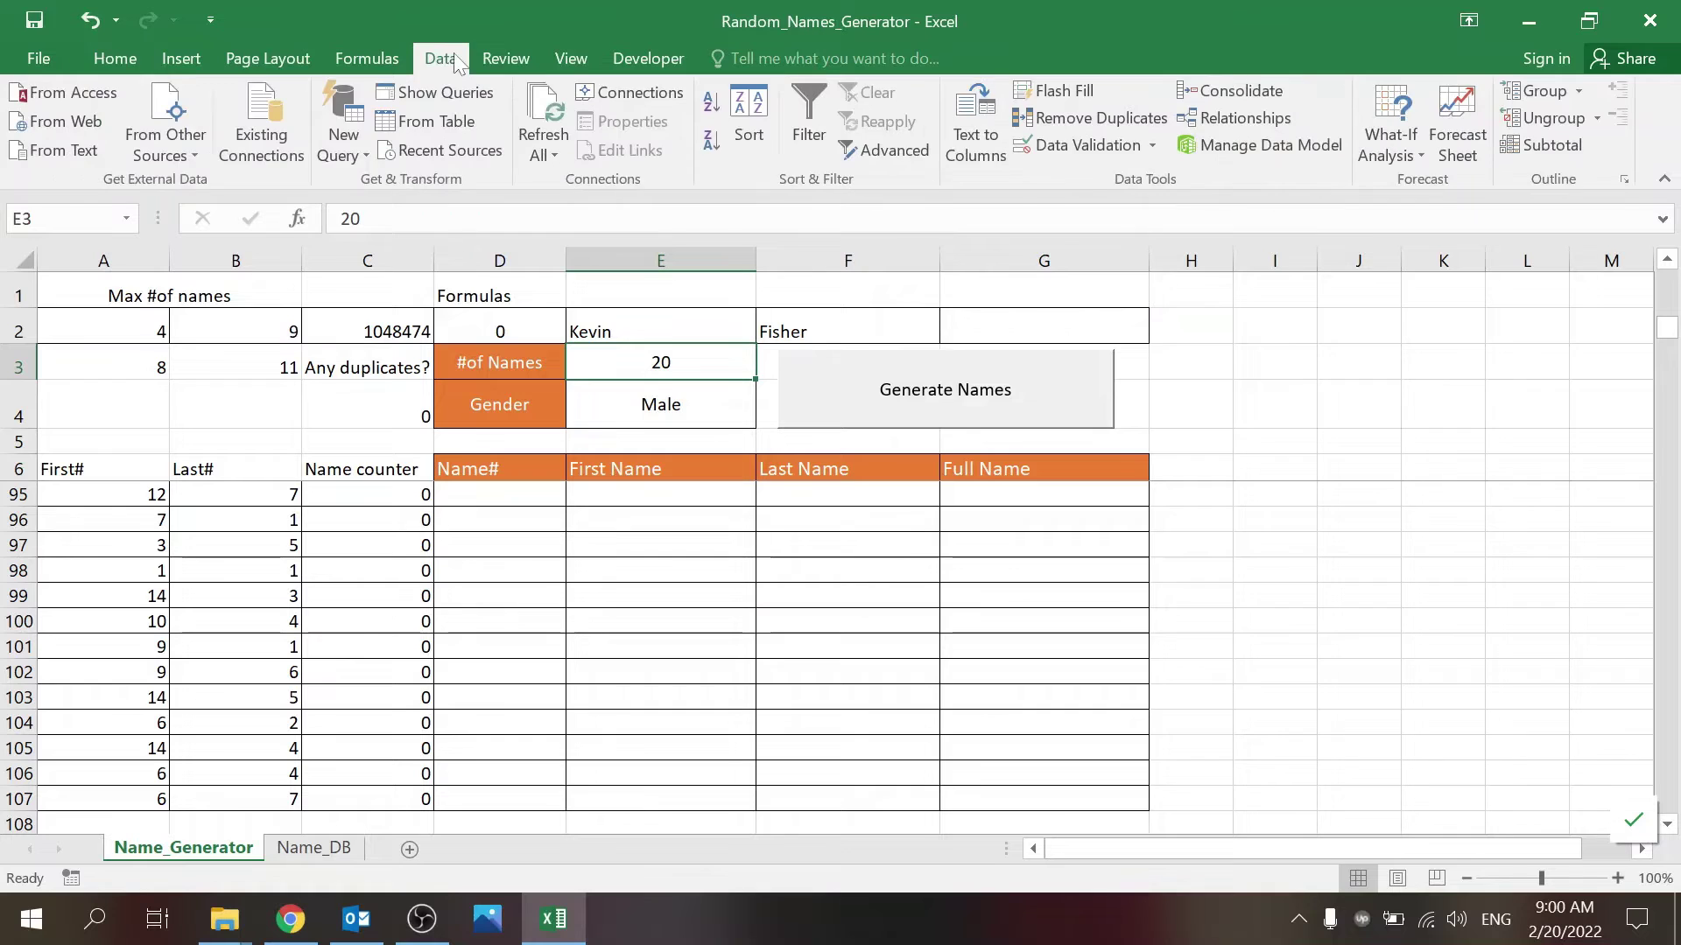
{"action": "left_click", "coordinate": [1084, 147]}
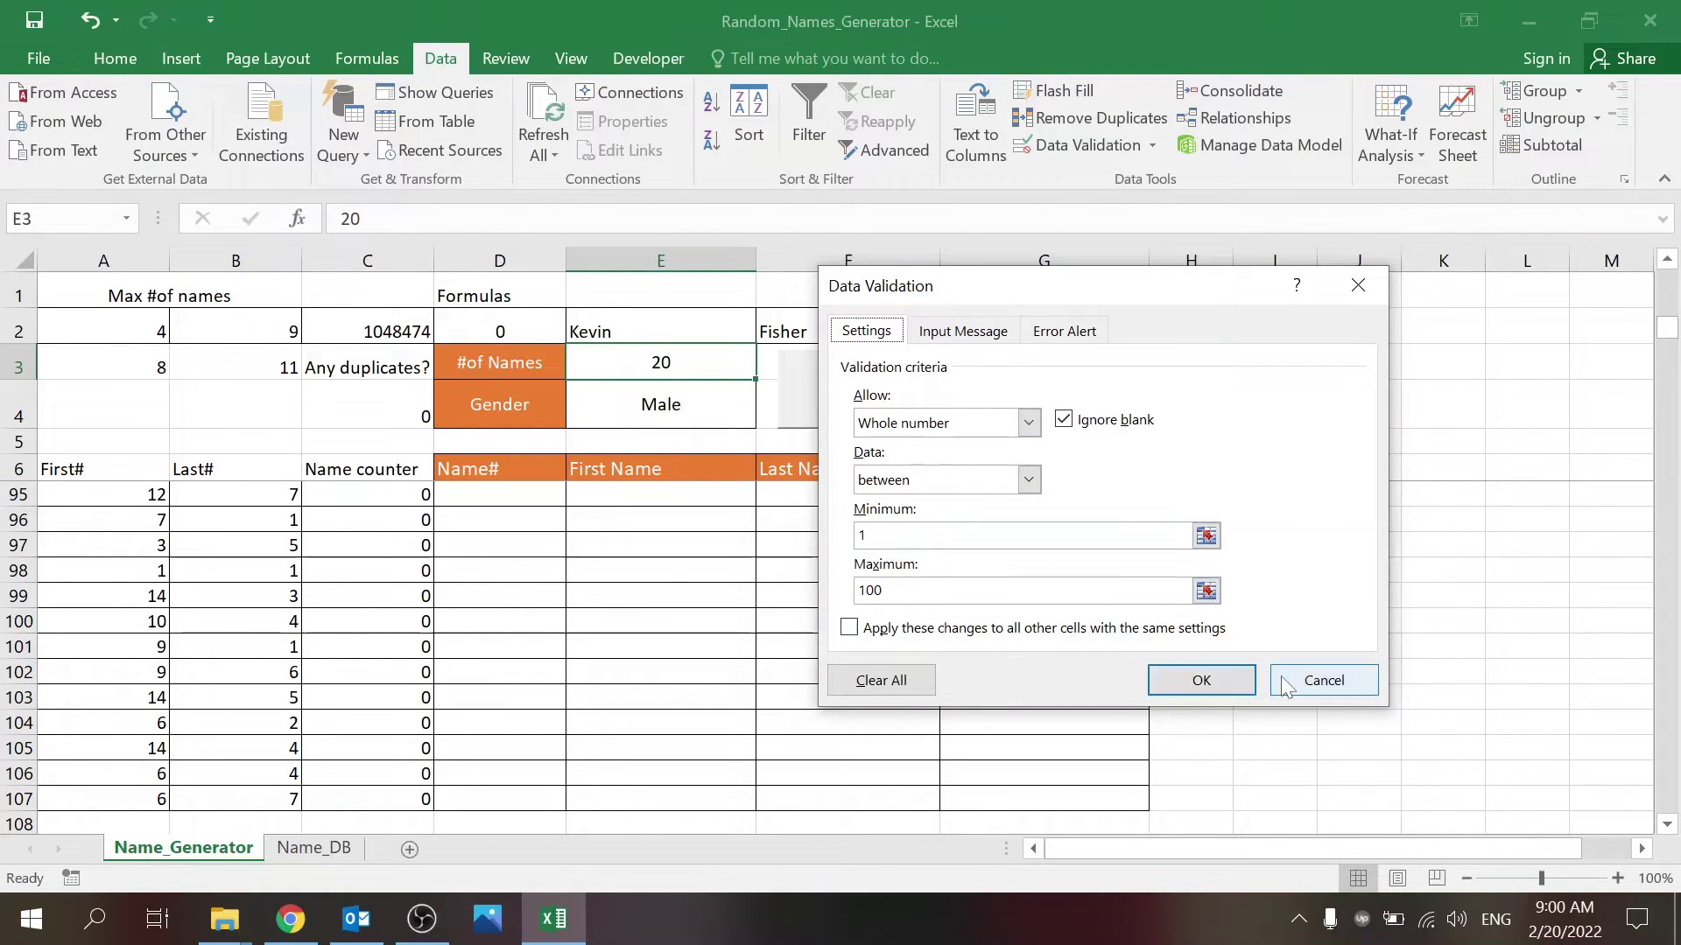
{"action": "left_click", "coordinate": [1322, 680]}
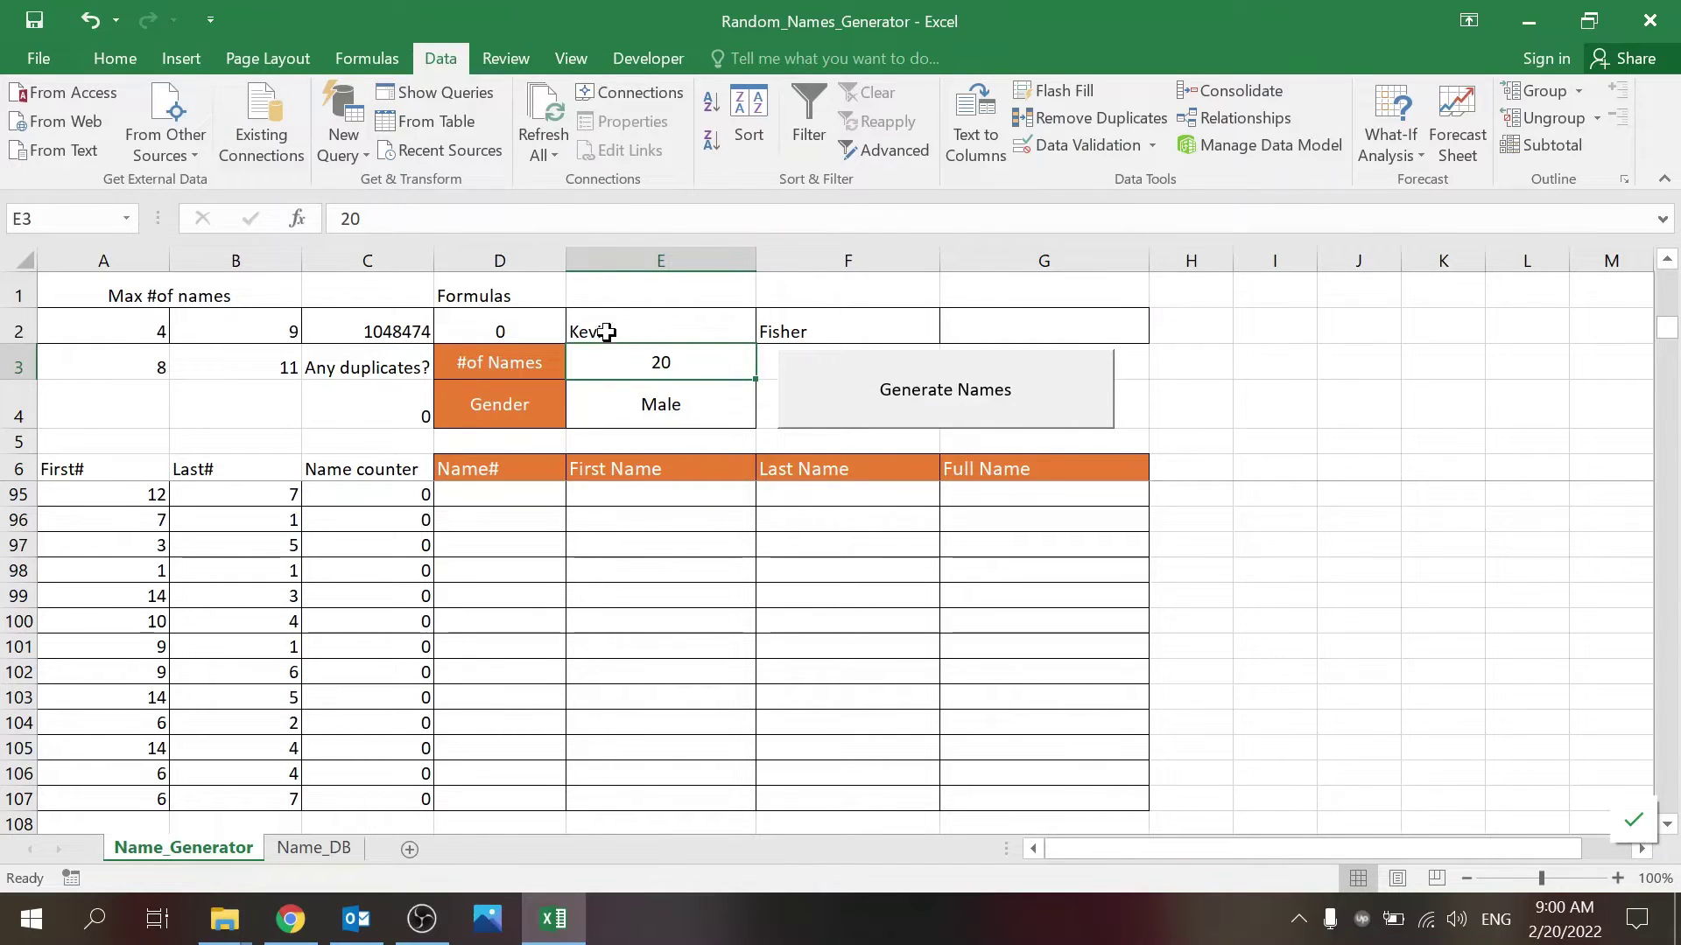
{"action": "left_click", "coordinate": [133, 58]}
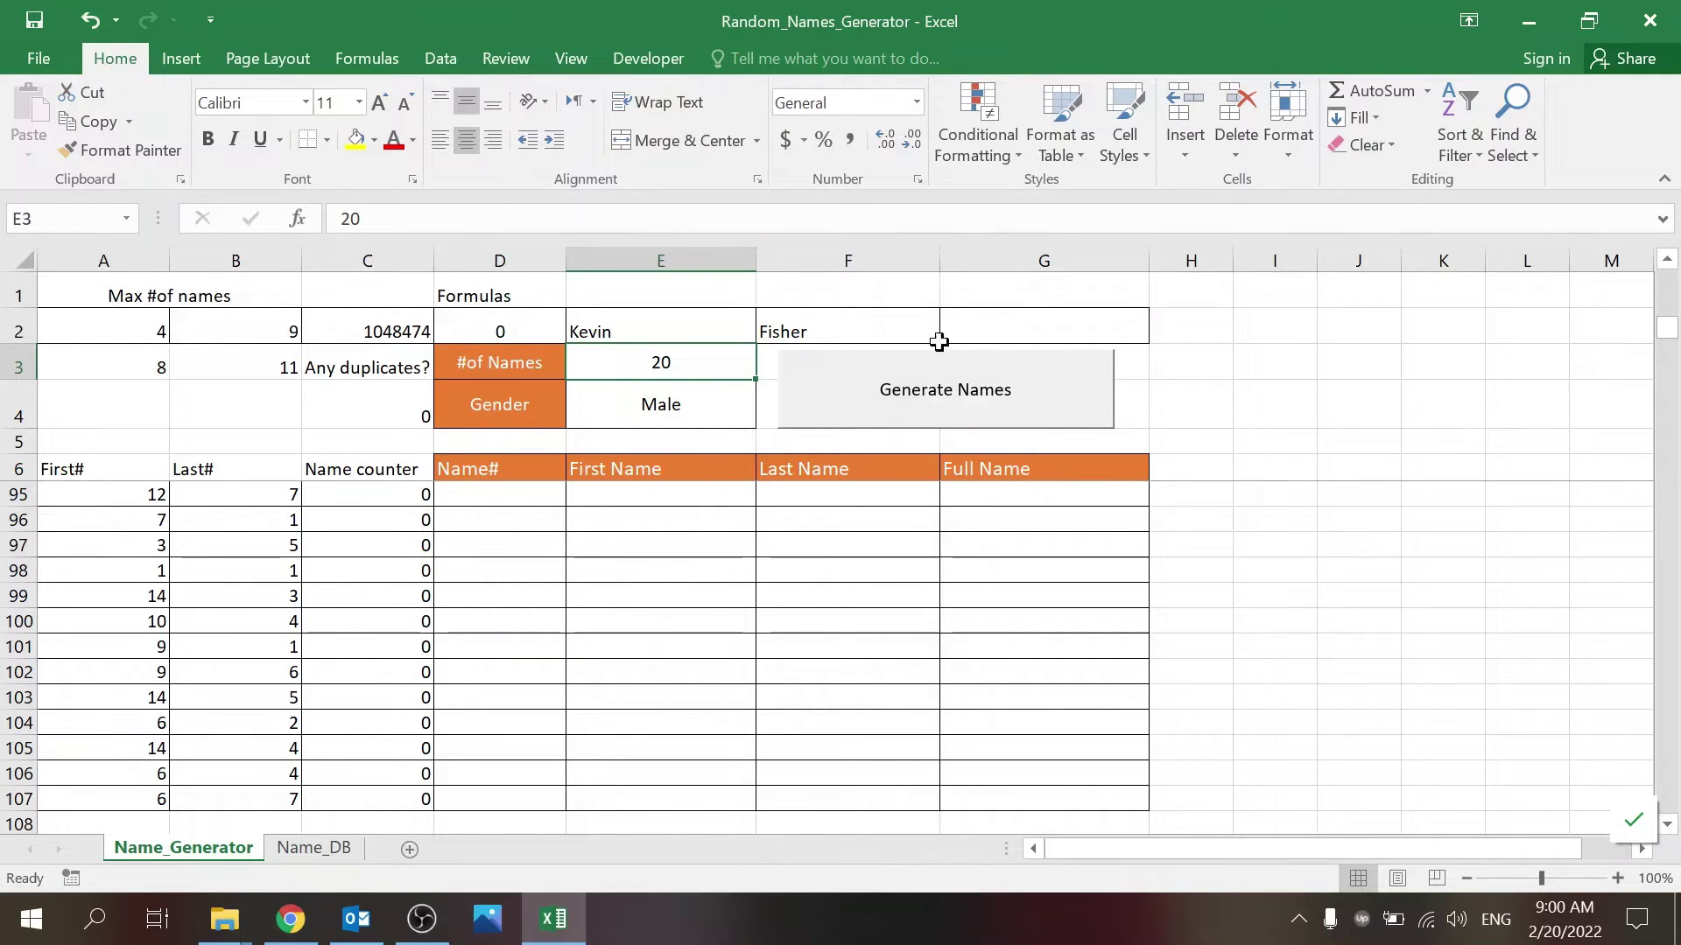
- Copy the formula row A2:G2 into rows 7–13
{"action": "left_click", "coordinate": [672, 465]}
{"action": "key", "text": "Down"}
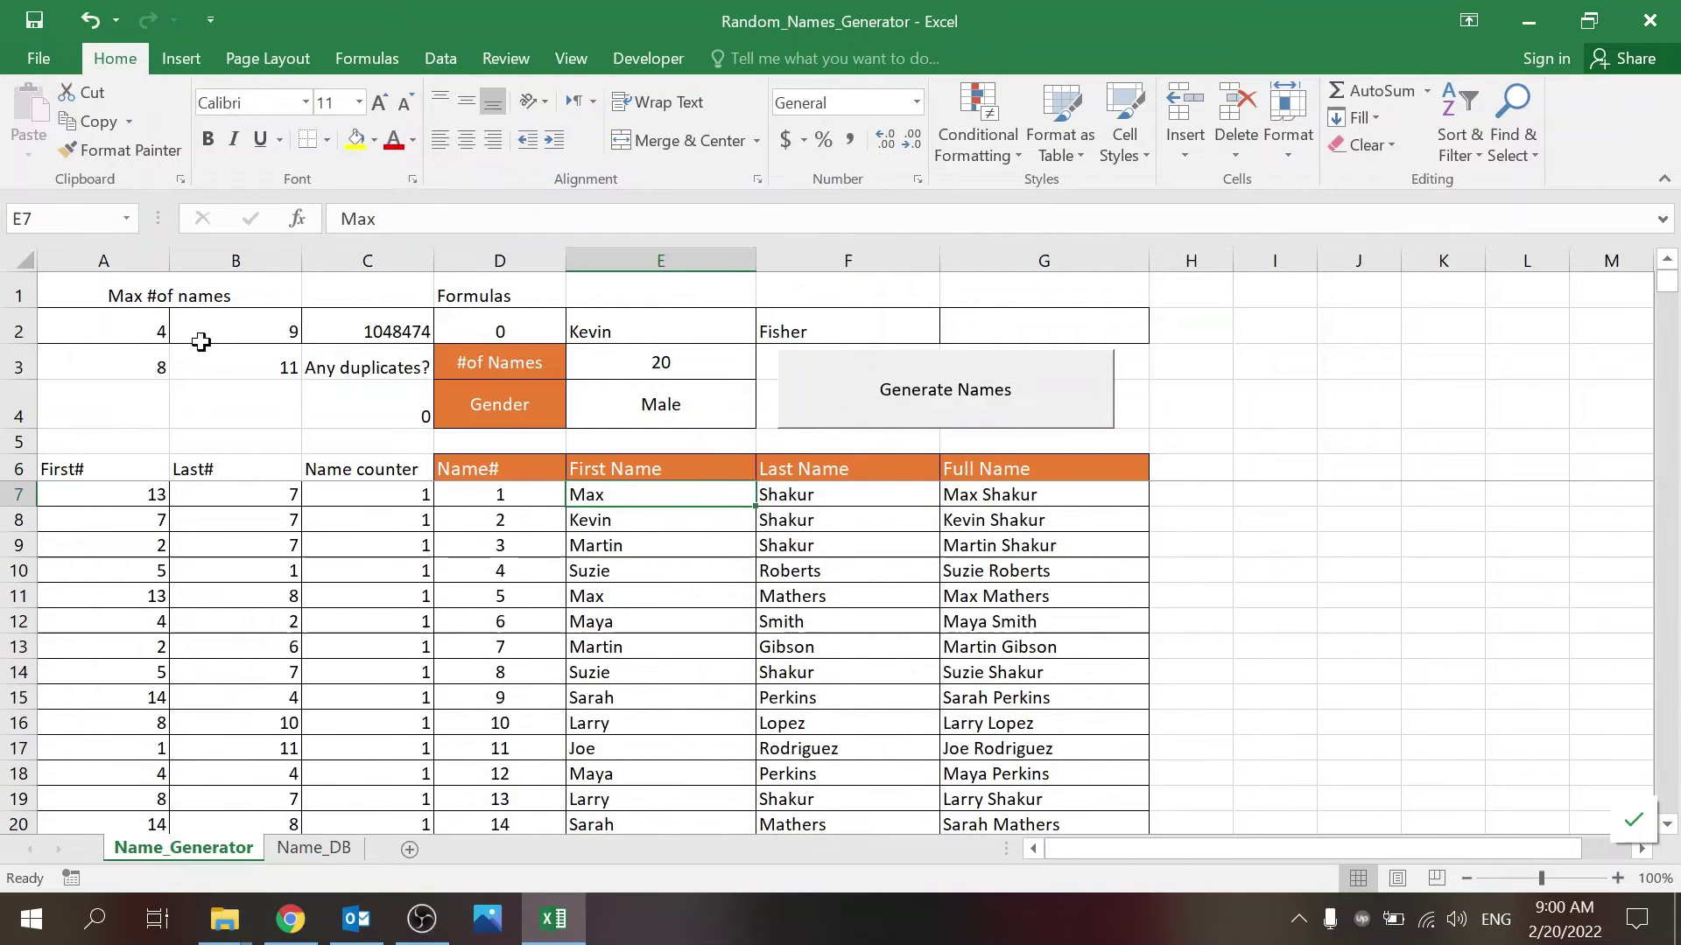
{"action": "left_click_drag", "start_coordinate": [173, 329], "coordinate": [1061, 330]}
{"action": "key", "text": "ctrl+c"}
{"action": "left_click_drag", "start_coordinate": [98, 495], "coordinate": [175, 654]}
{"action": "key", "text": "ctrl+v"}
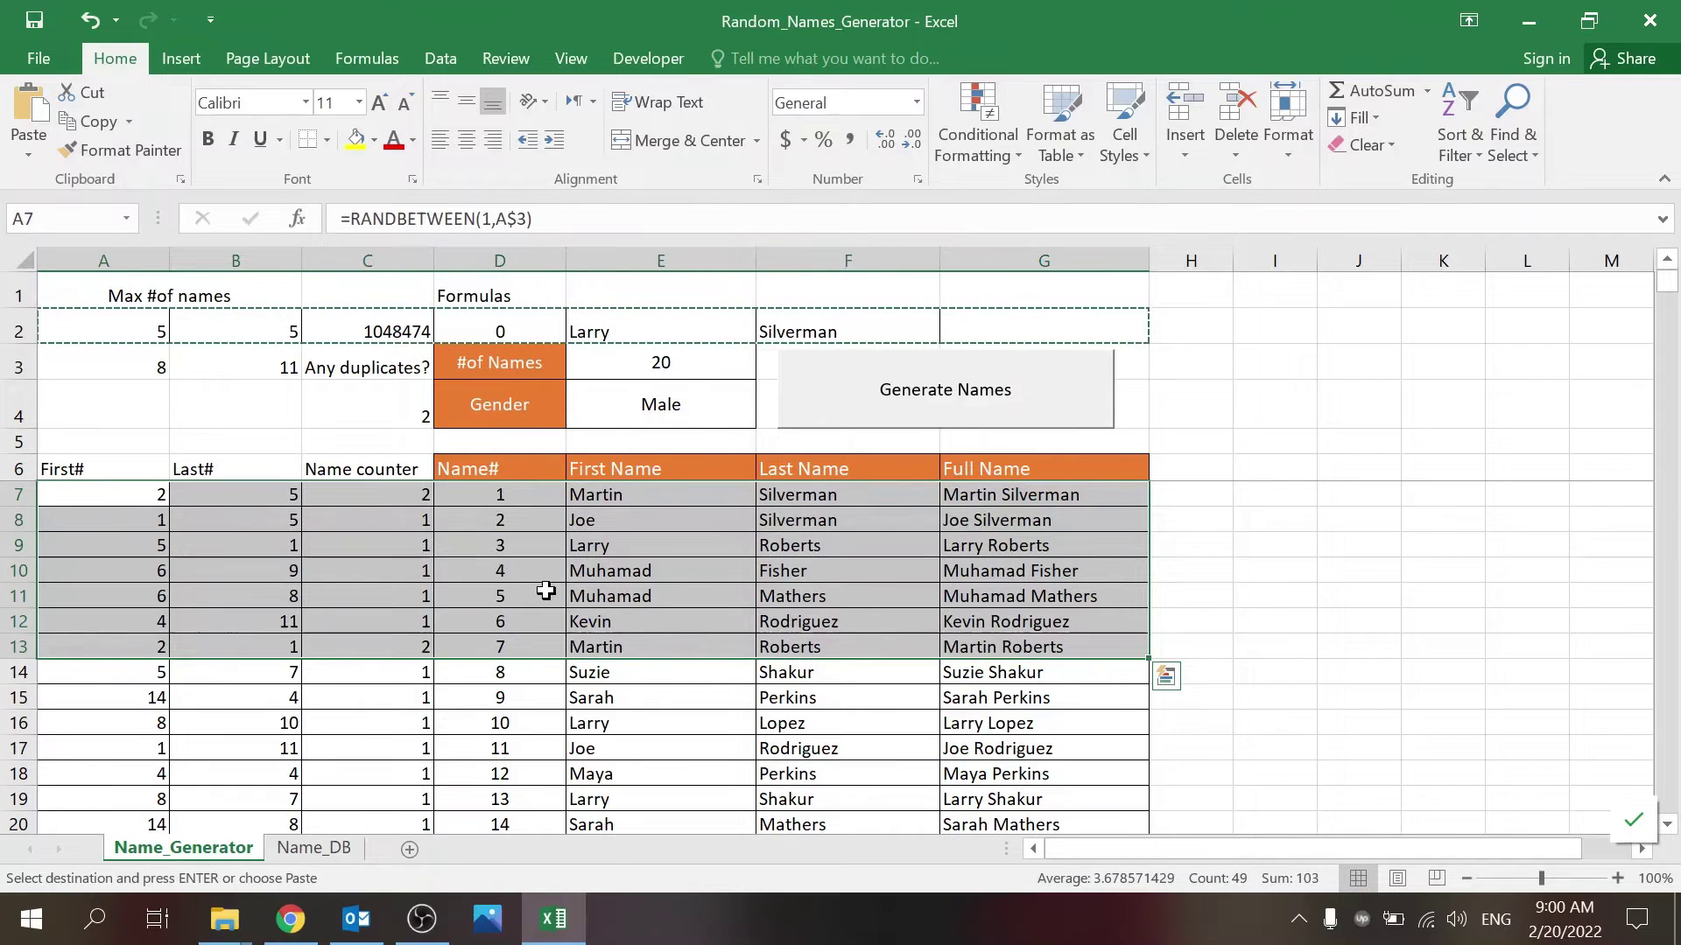
- Check the pasted counter formulas in C7, C13 and full names in G7, G8, G13; clear copy mode
{"action": "left_click", "coordinate": [413, 497]}
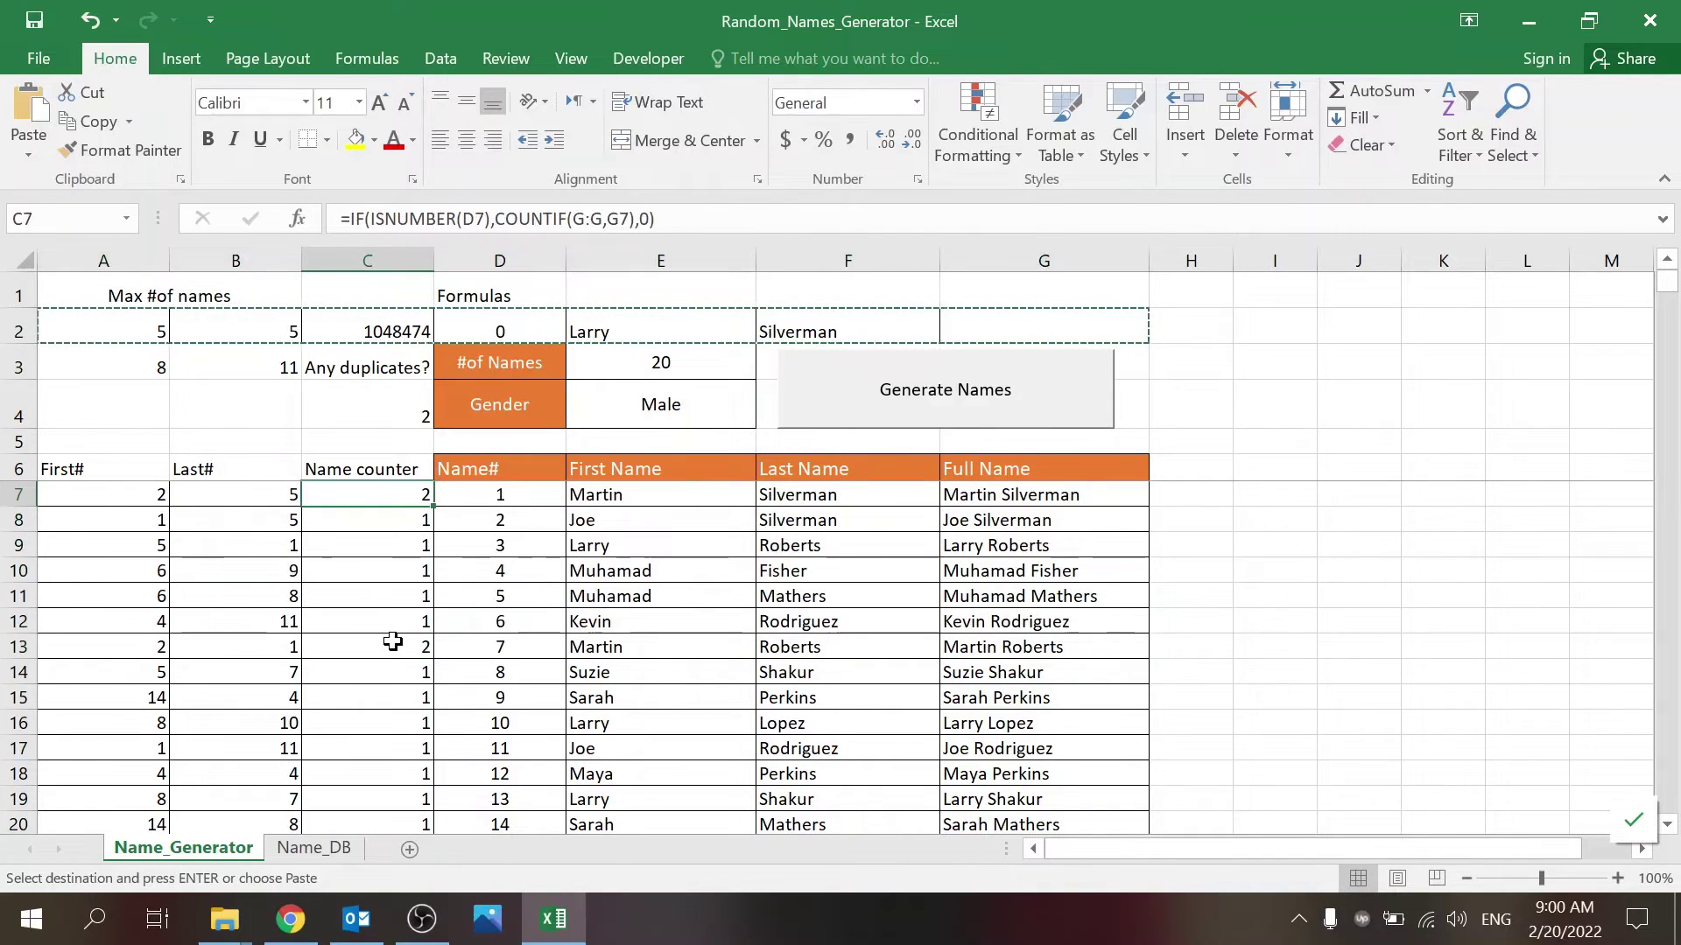
{"action": "left_click", "coordinate": [393, 643]}
{"action": "left_click", "coordinate": [1044, 516]}
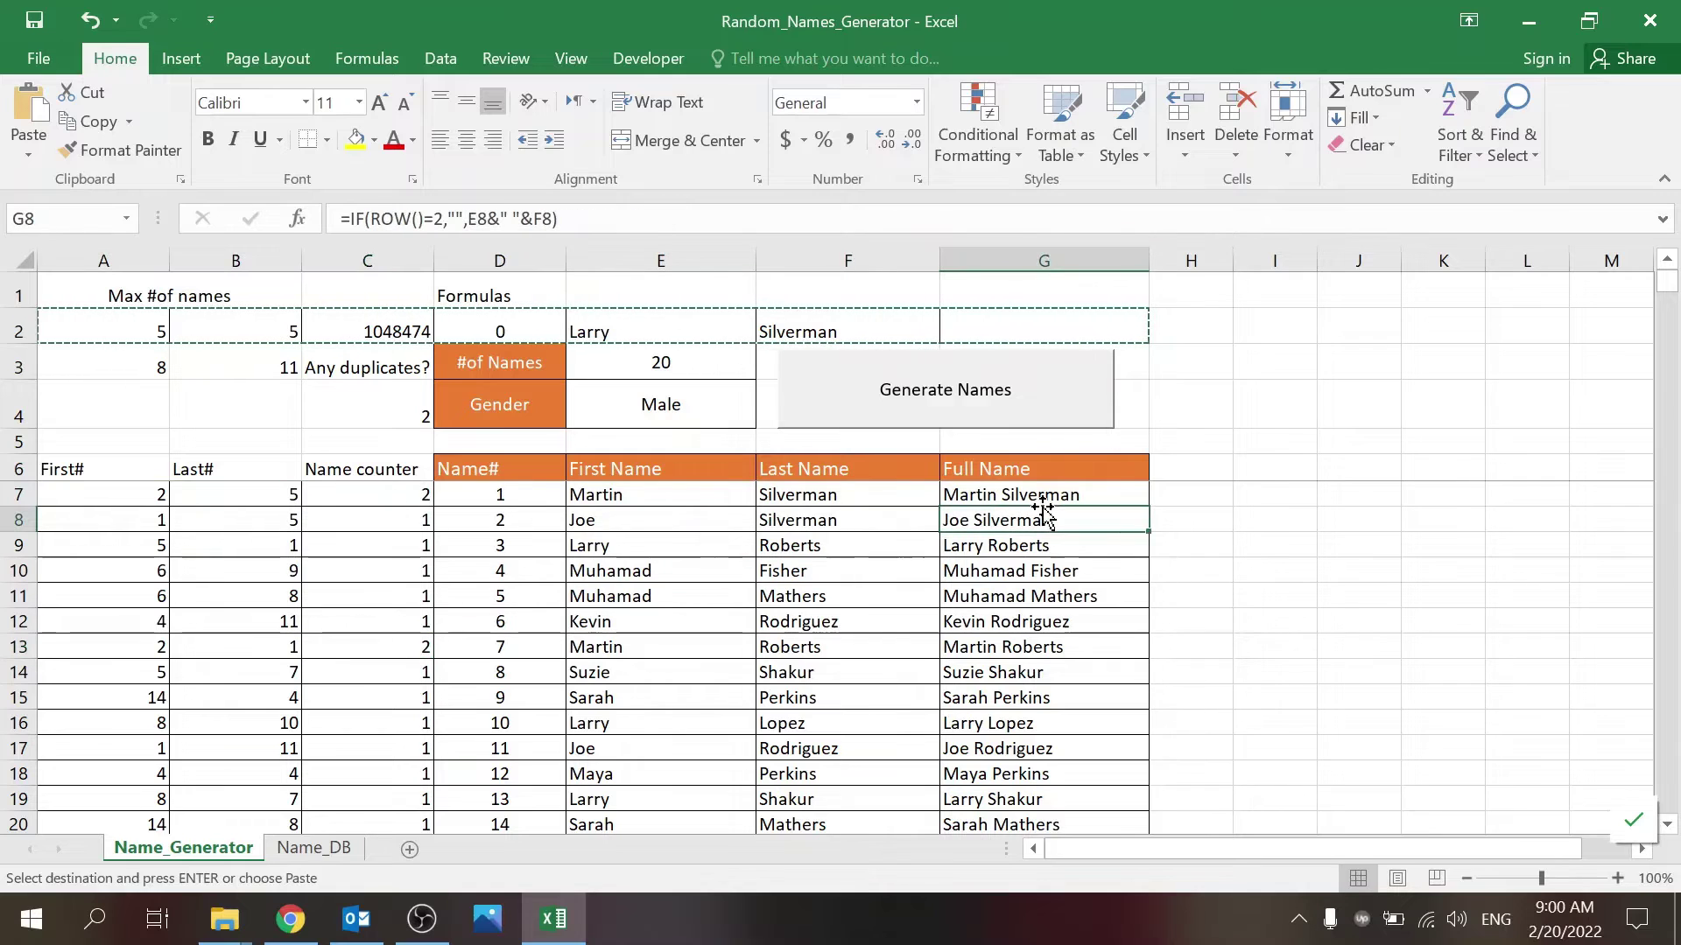
{"action": "left_click", "coordinate": [1044, 495]}
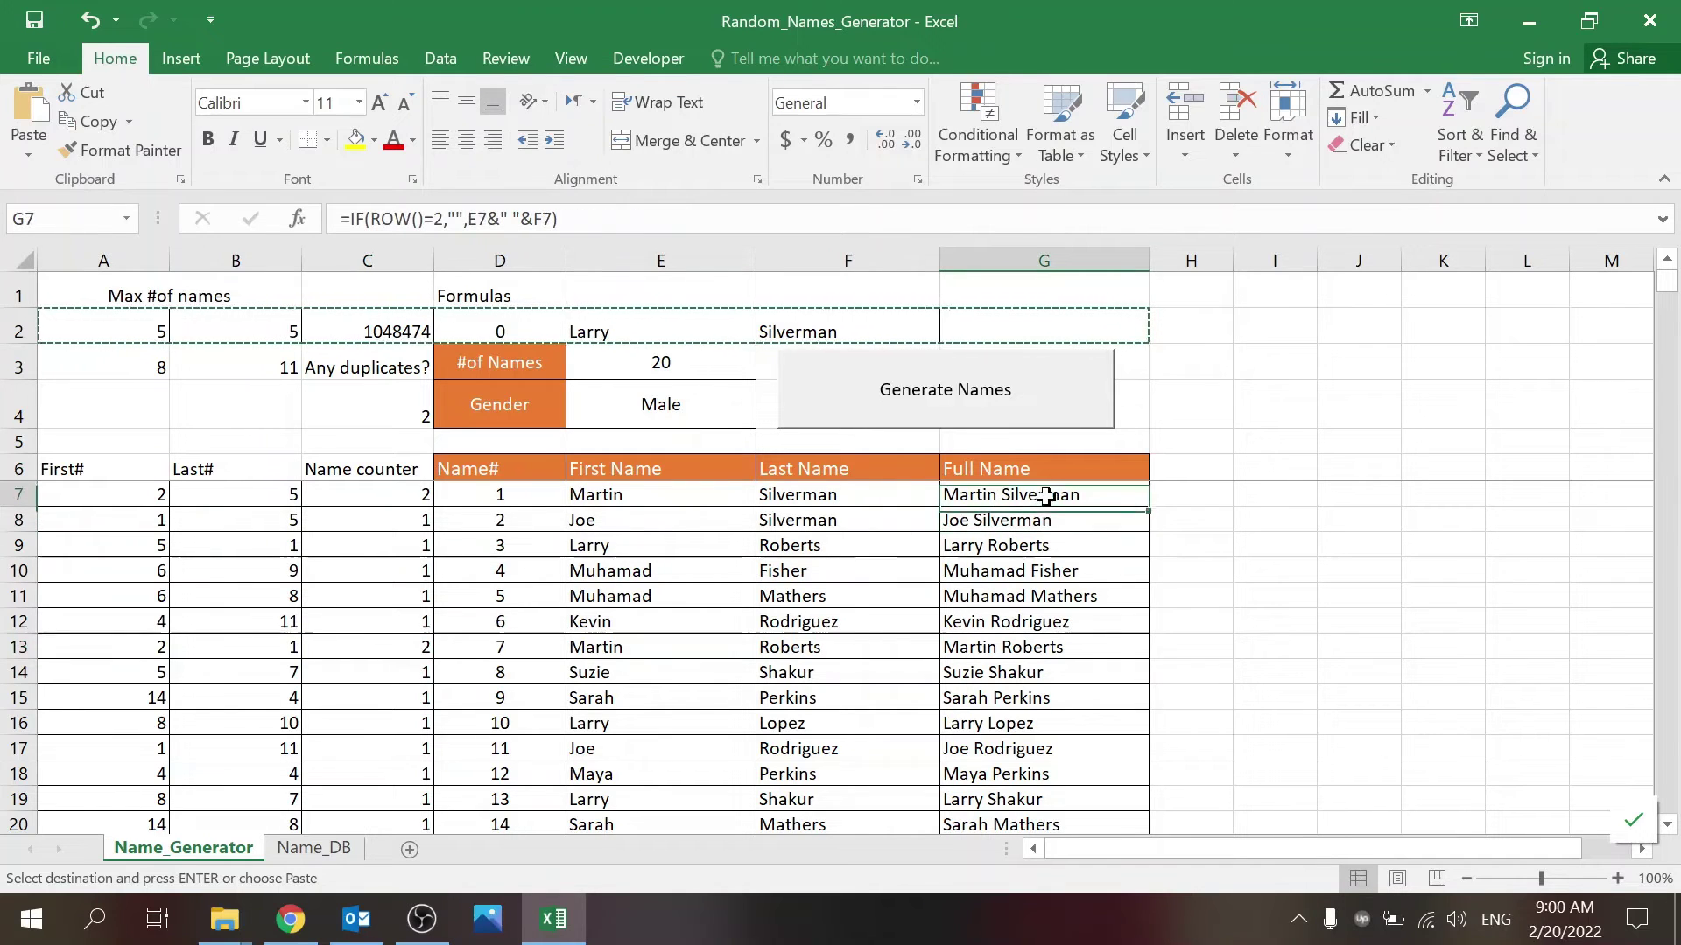
{"action": "left_click", "coordinate": [1042, 649]}
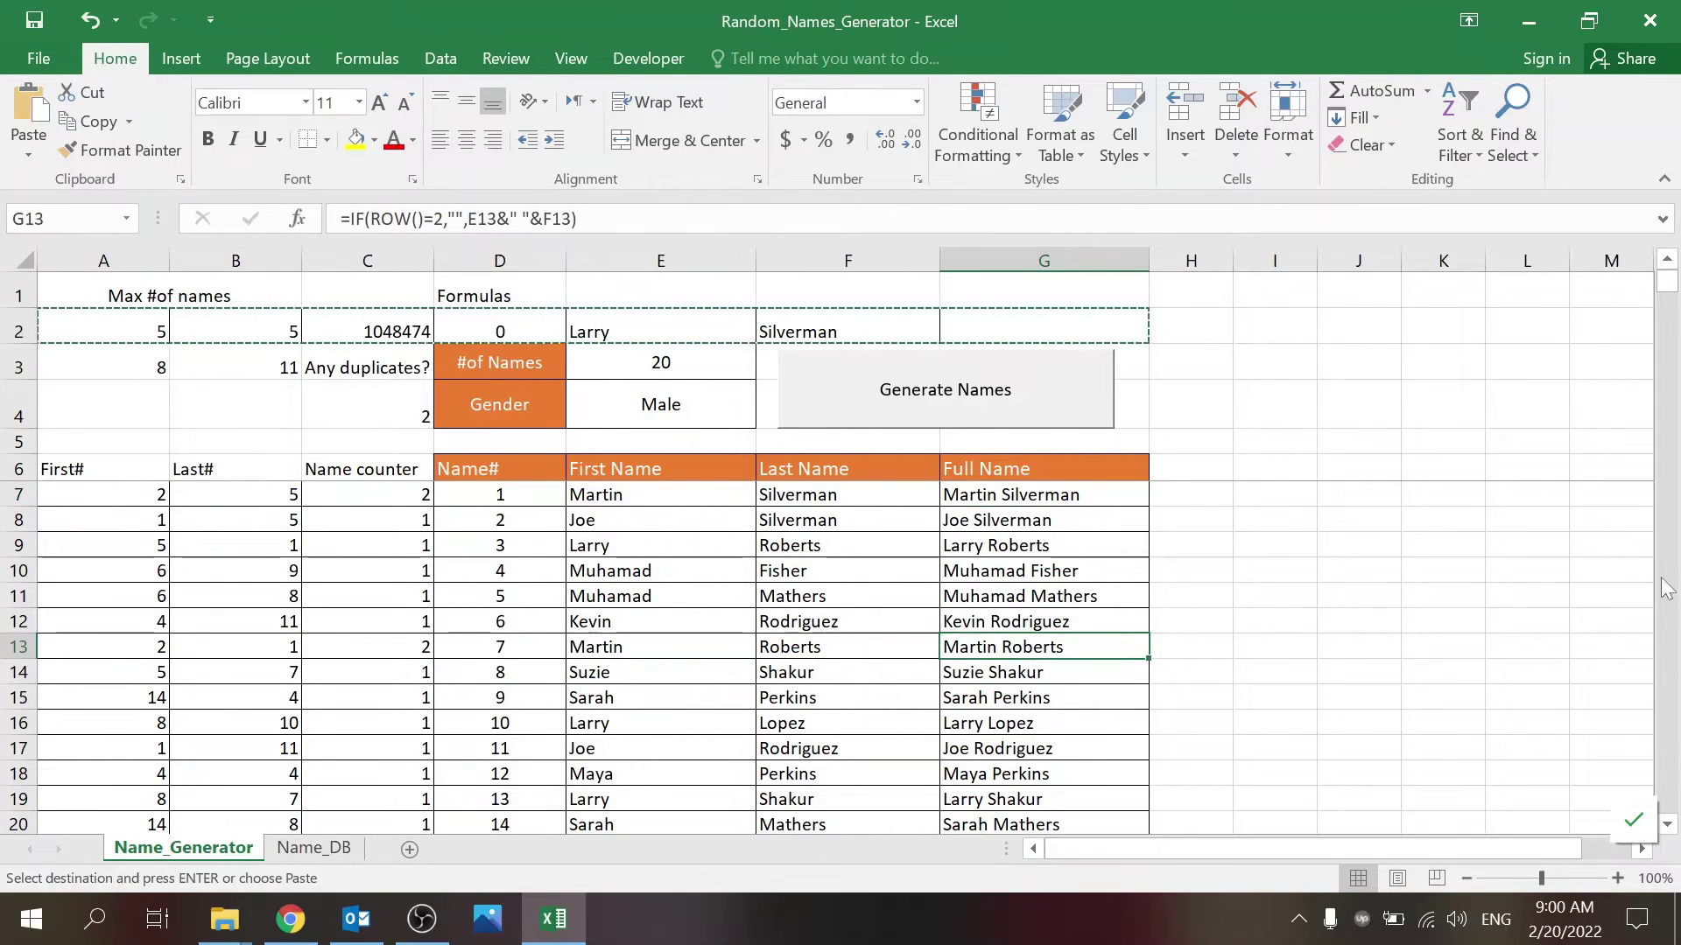
{"action": "left_click", "coordinate": [1198, 595]}
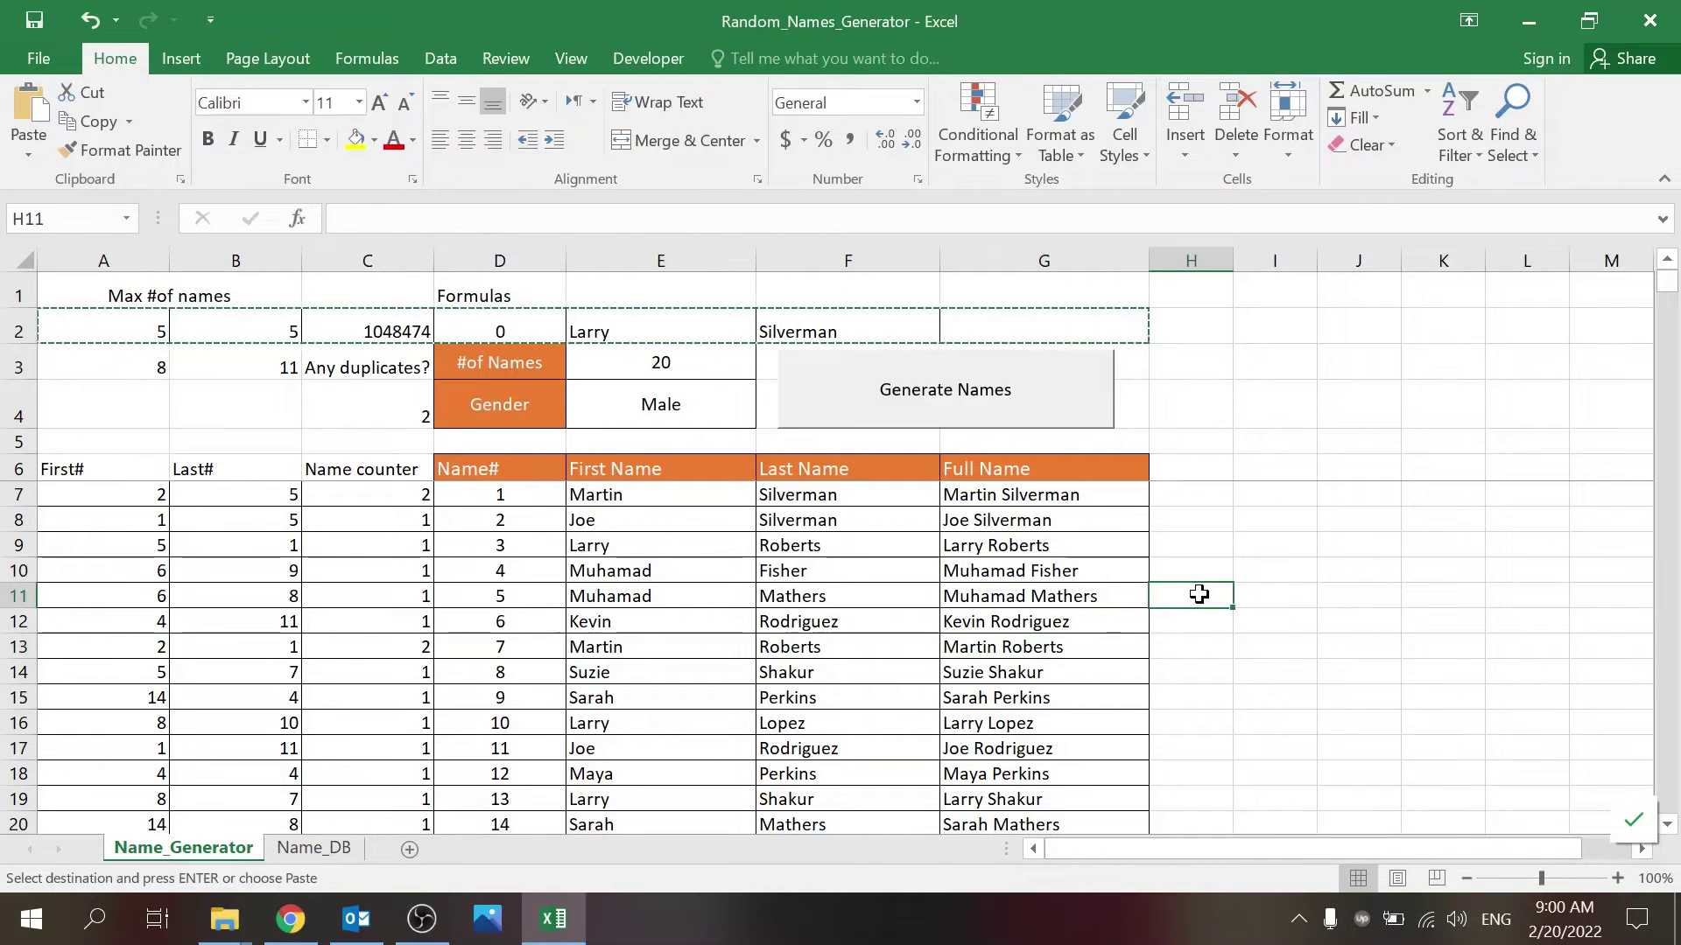
{"action": "key", "text": "Escape"}
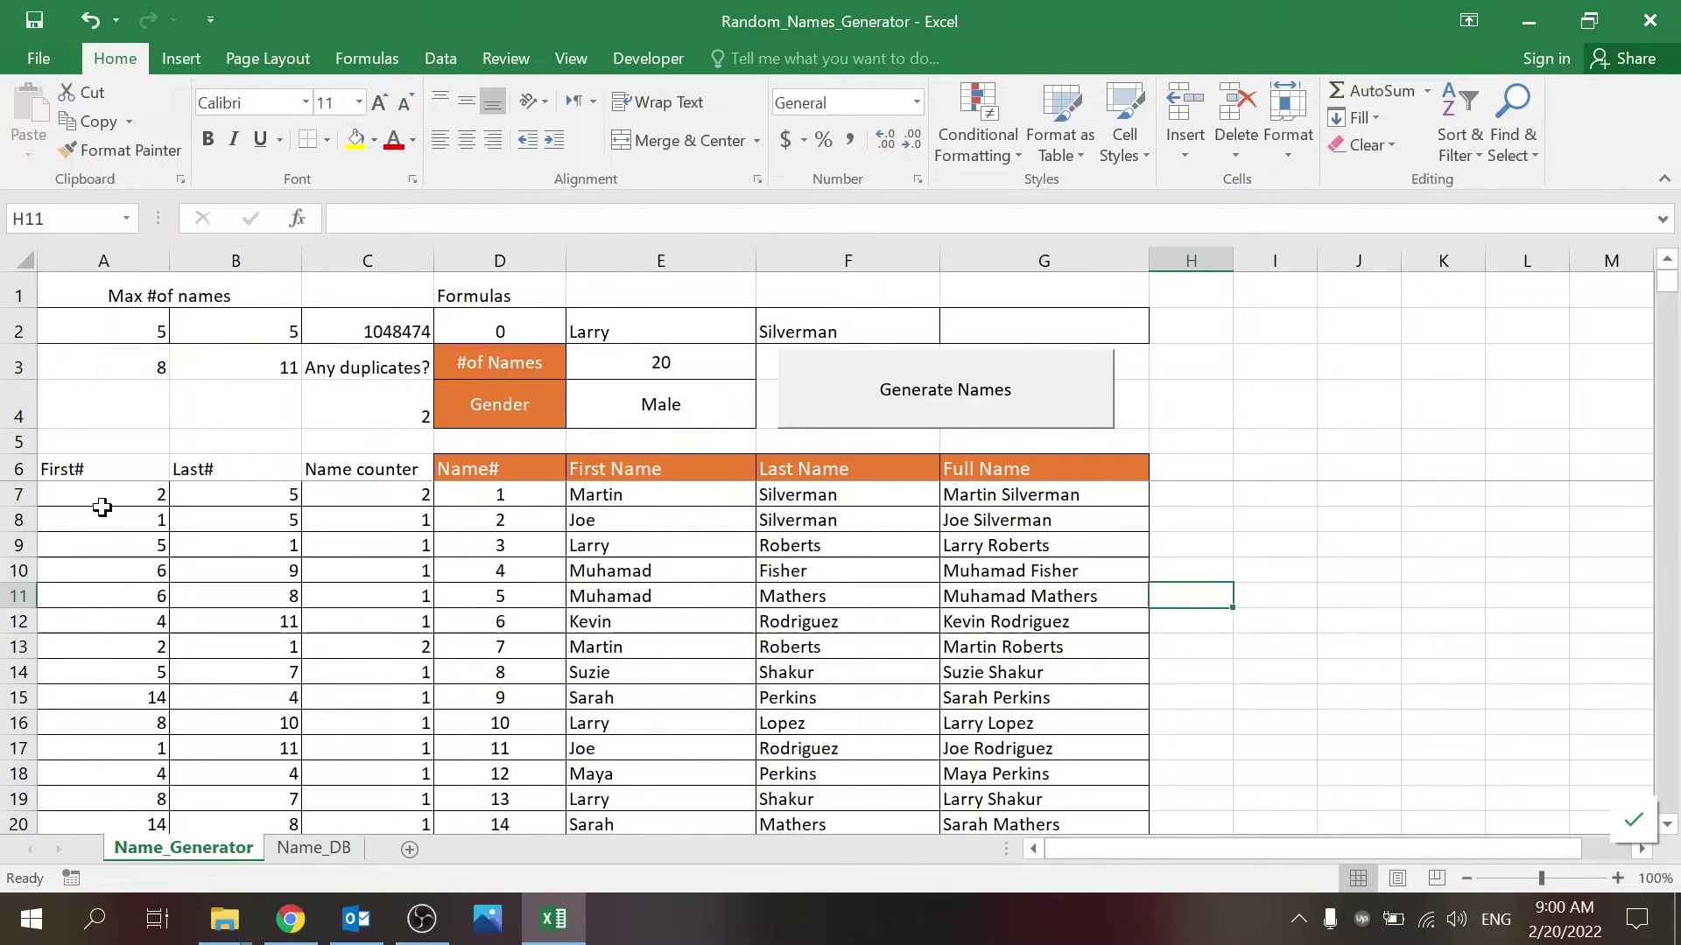
- Inspect the generated rows' formulas in F12, A7:B7, D7 and the duplicate counter in C7
{"action": "left_click_drag", "start_coordinate": [131, 501], "coordinate": [1014, 690]}
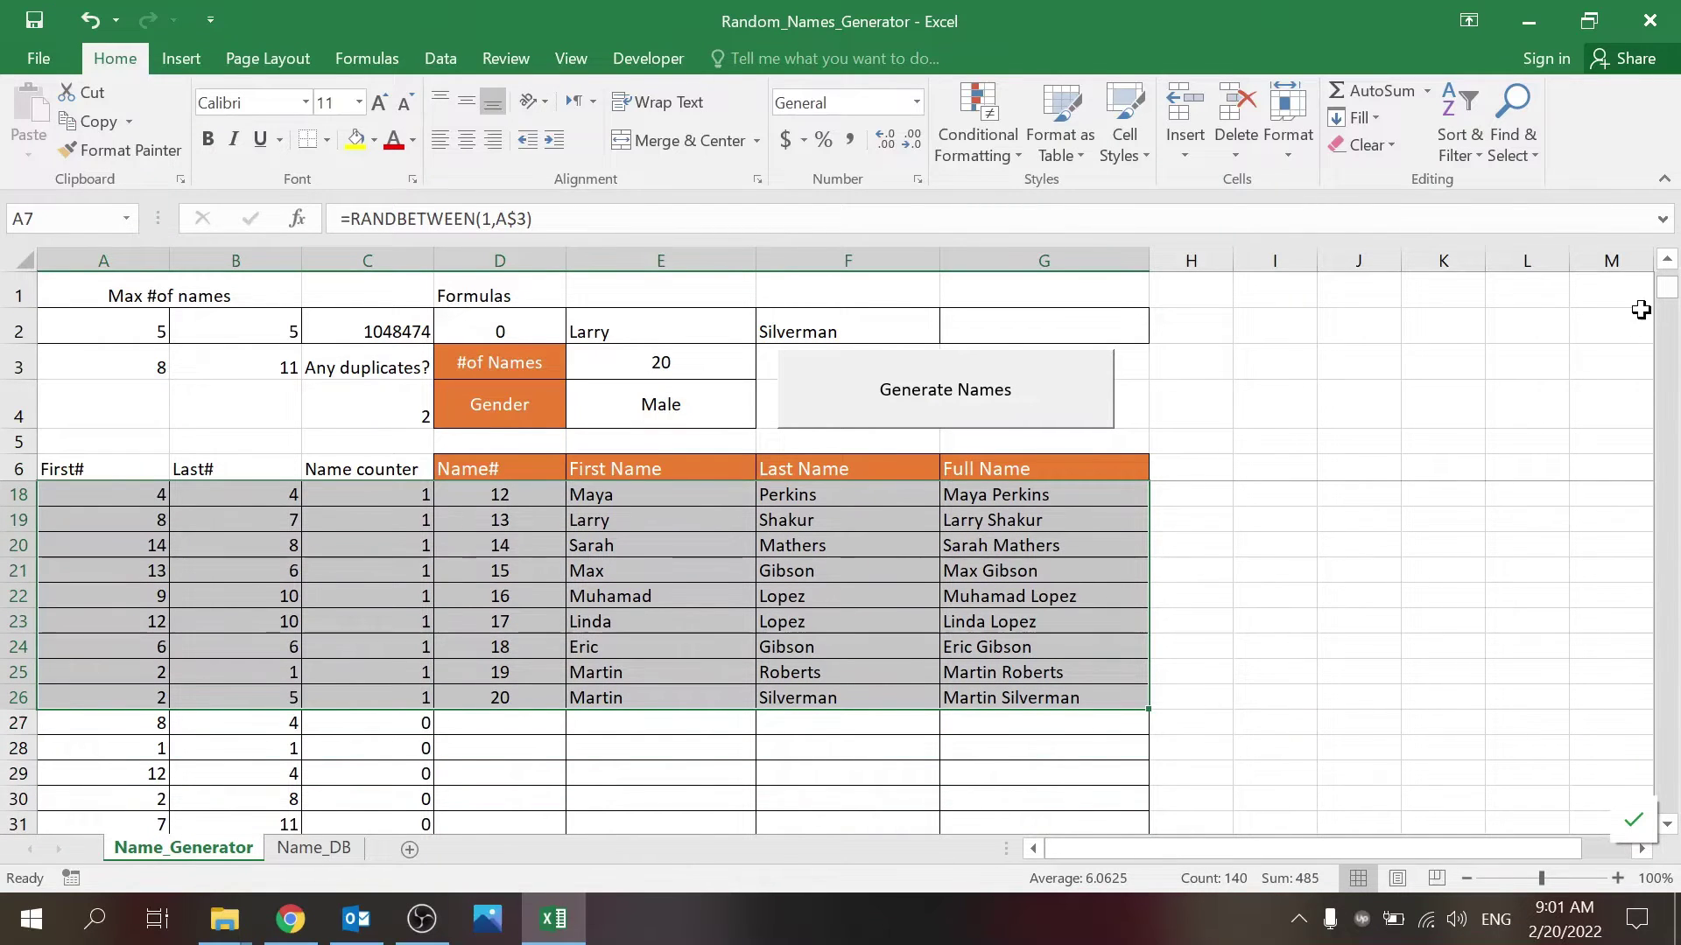
{"action": "left_click_drag", "start_coordinate": [1667, 289], "coordinate": [1667, 276]}
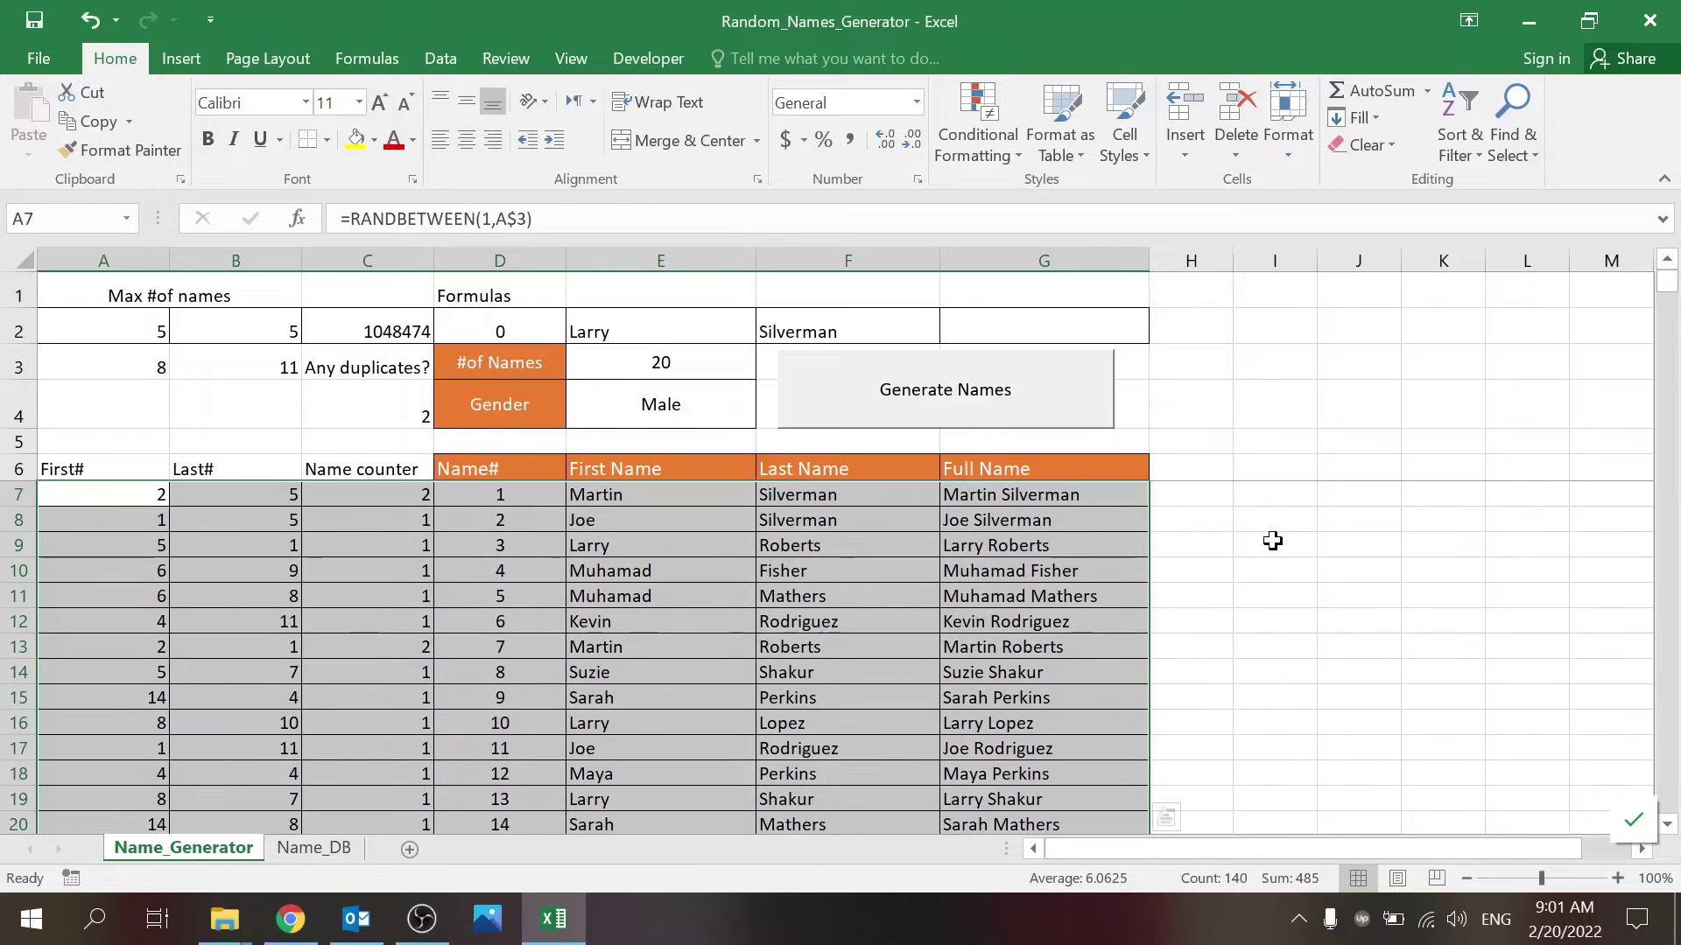
{"action": "left_click", "coordinate": [770, 625]}
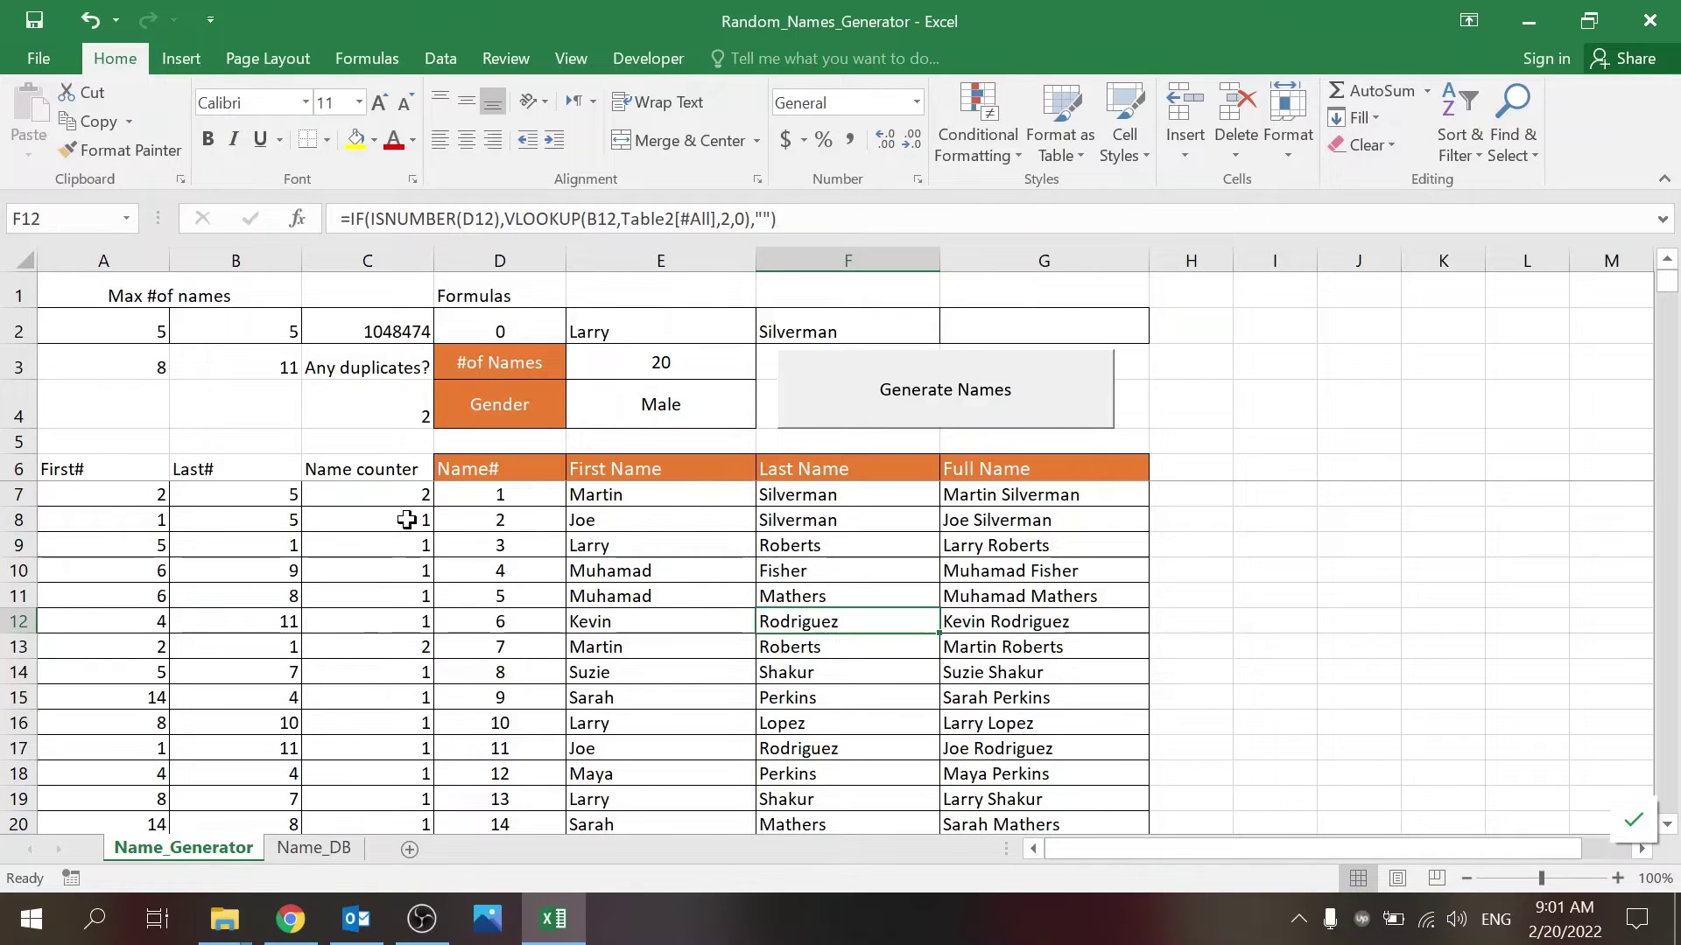
{"action": "left_click", "coordinate": [146, 496]}
{"action": "left_click_drag", "start_coordinate": [146, 497], "coordinate": [210, 497]}
{"action": "left_click_drag", "start_coordinate": [128, 333], "coordinate": [989, 330]}
{"action": "left_click", "coordinate": [847, 516]}
{"action": "left_click", "coordinate": [446, 493]}
{"action": "left_click", "coordinate": [376, 495]}
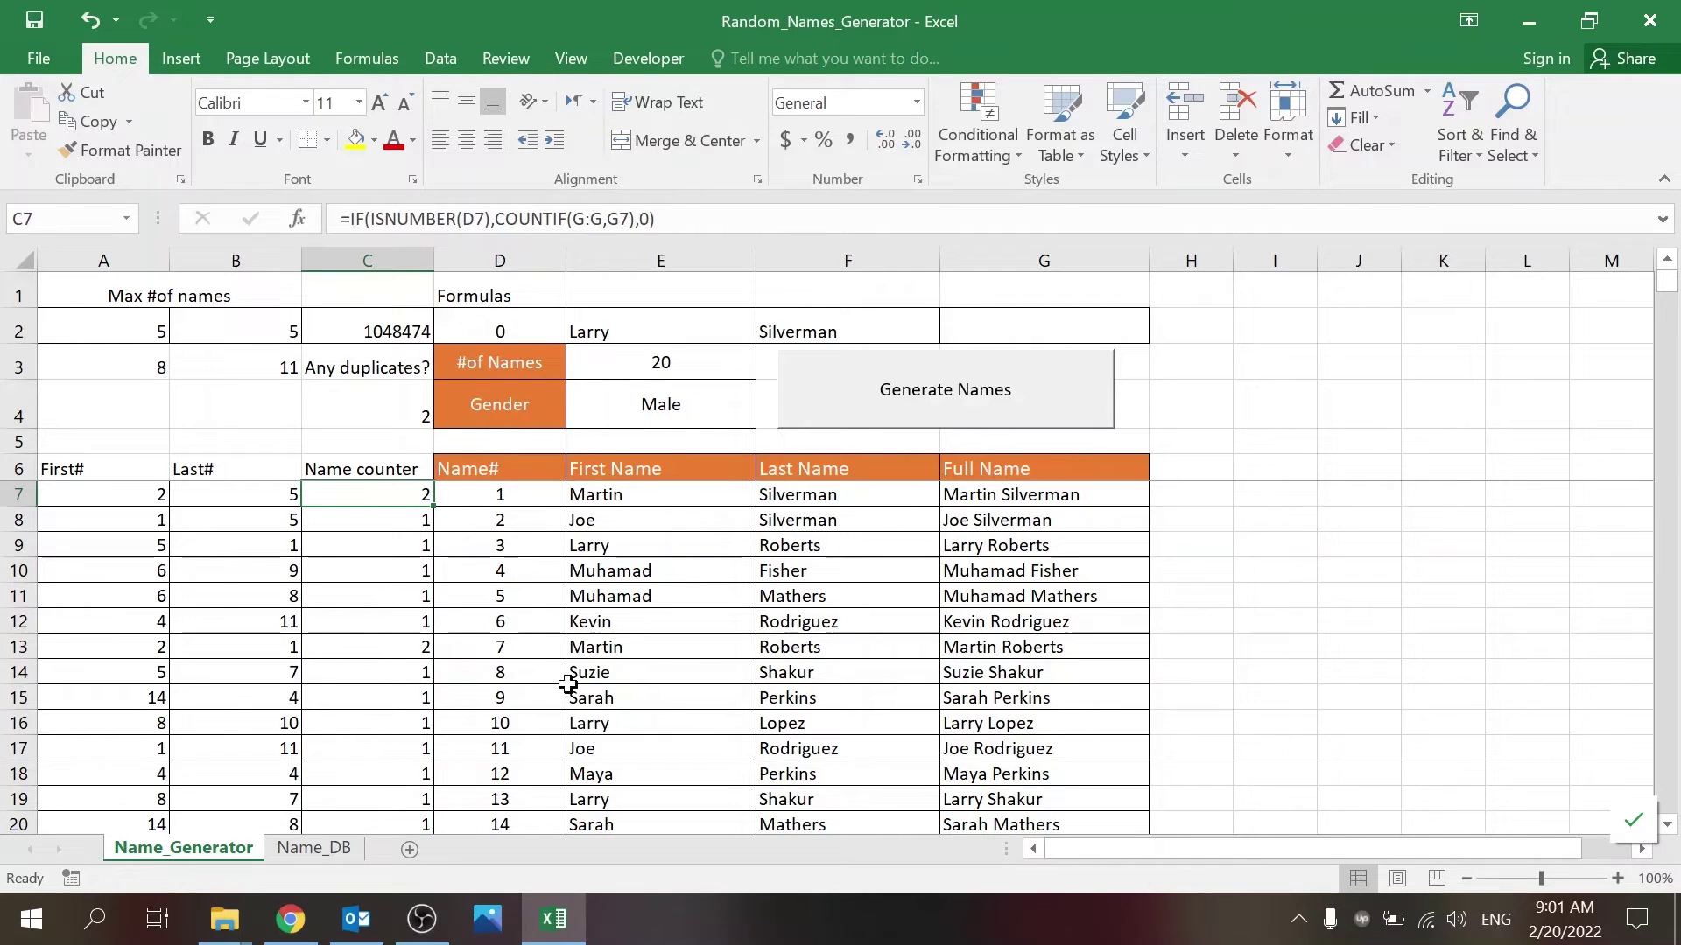
- Through Assign Macro on the Generate Names button, edit the Generate_Names macro in Module1
{"action": "right_click", "coordinate": [865, 411]}
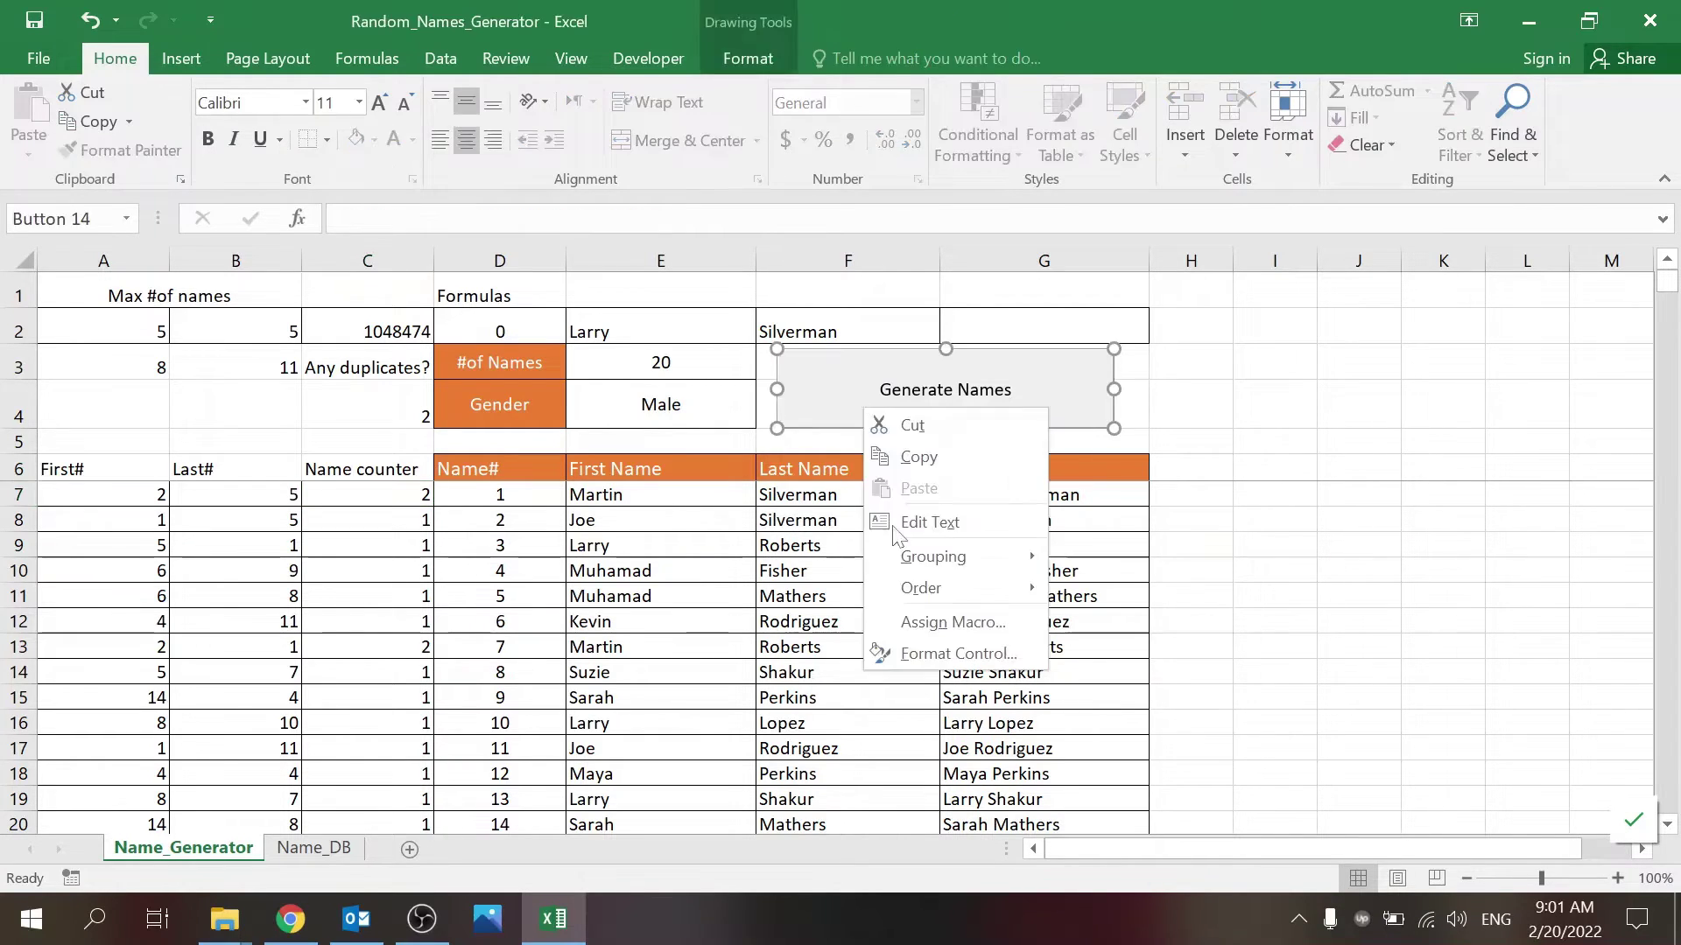
{"action": "left_click", "coordinate": [937, 618]}
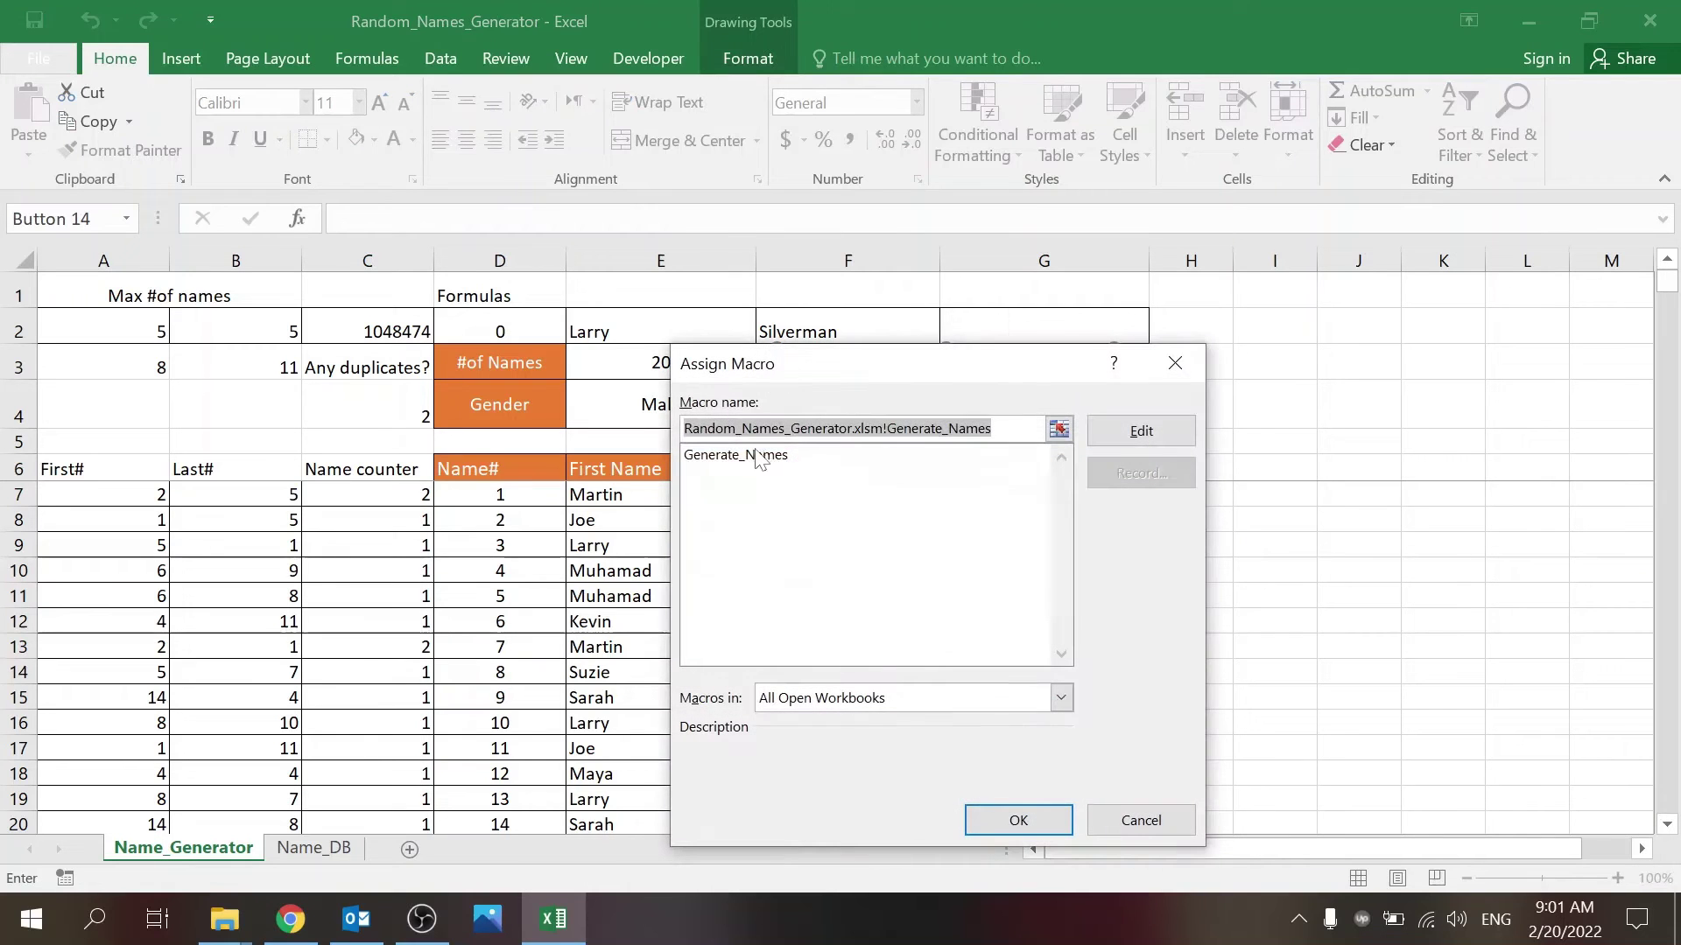
{"action": "left_click", "coordinate": [758, 455]}
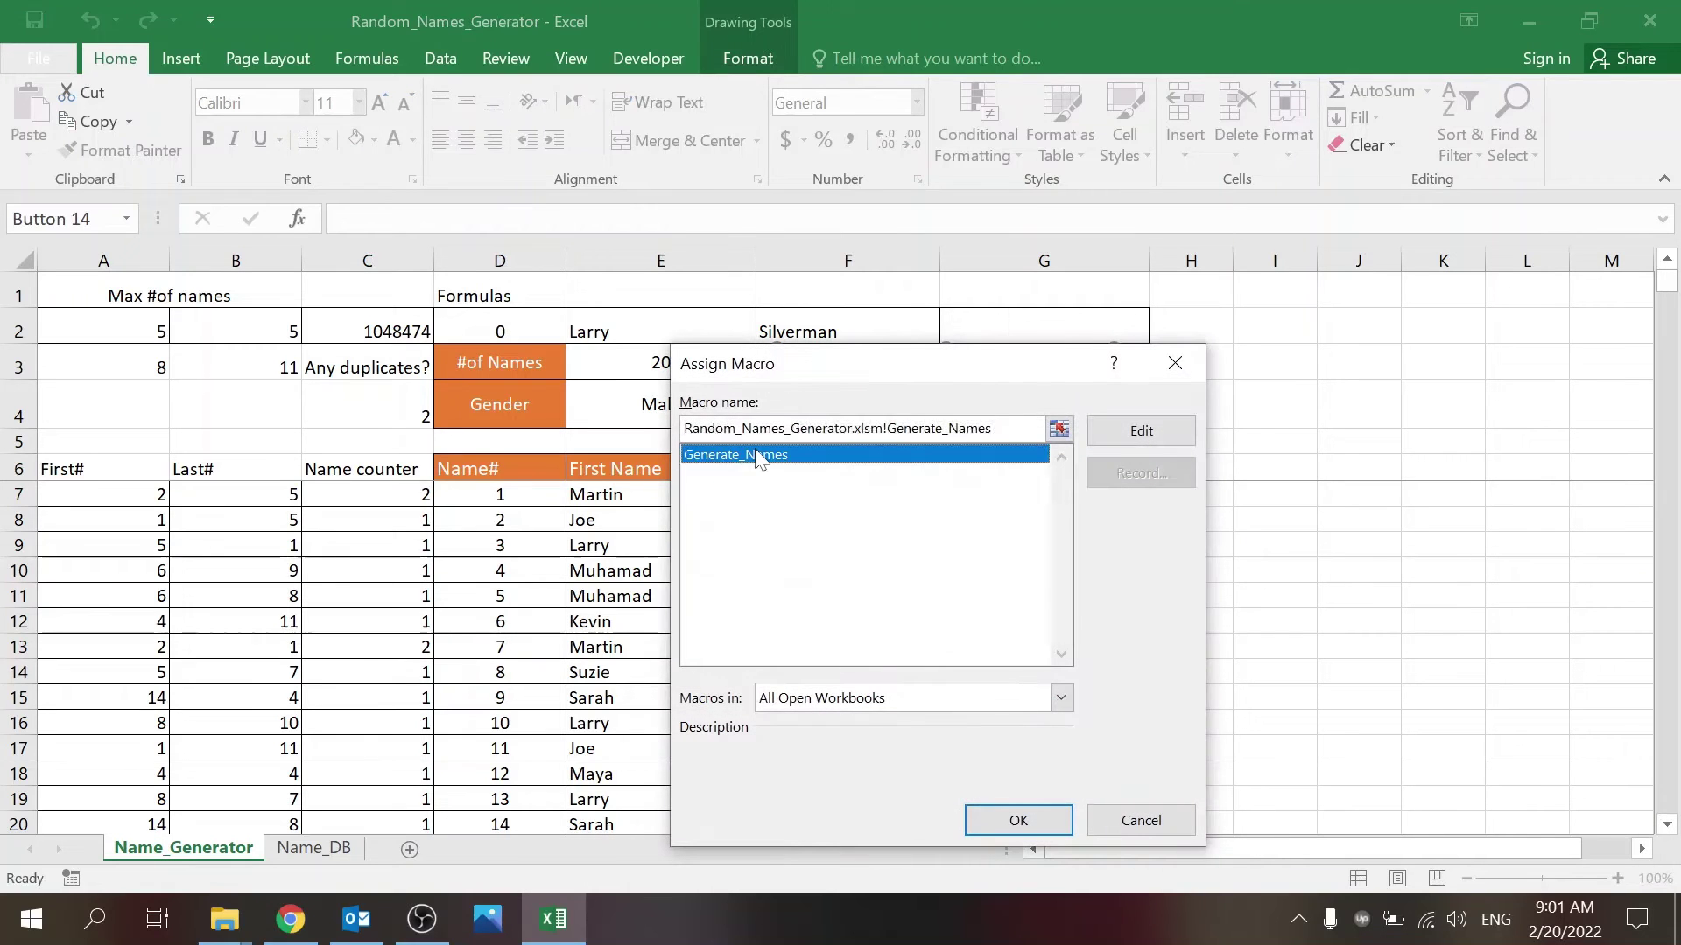
{"action": "left_click", "coordinate": [1122, 433]}
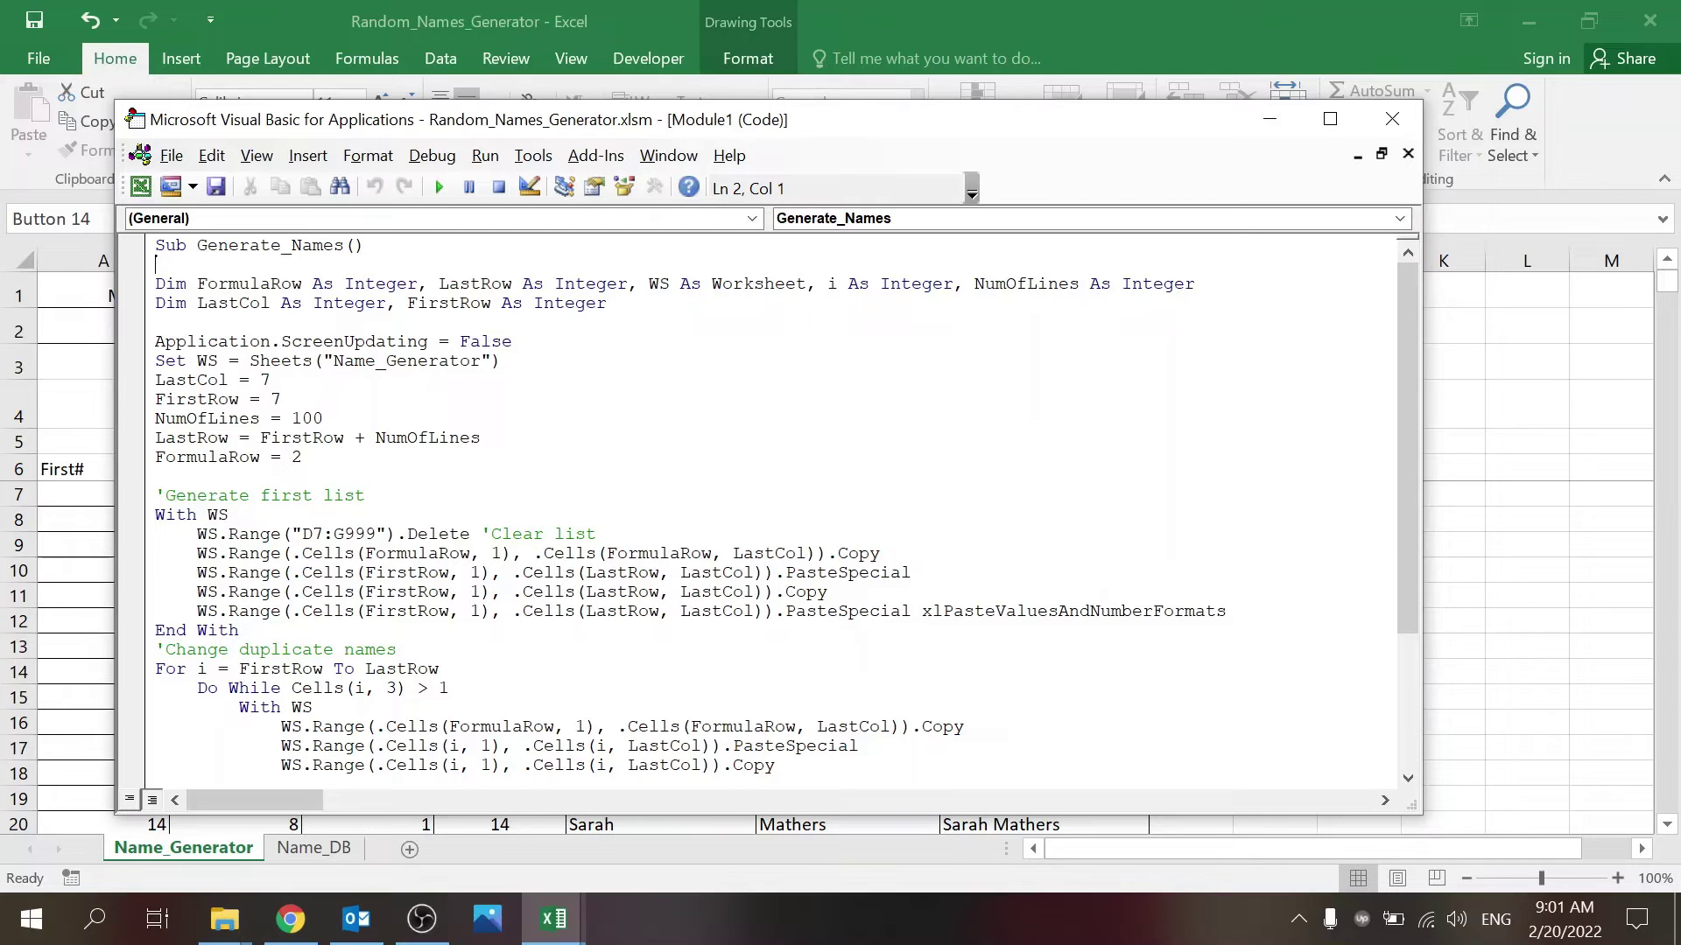
{"action": "left_click", "coordinate": [514, 342]}
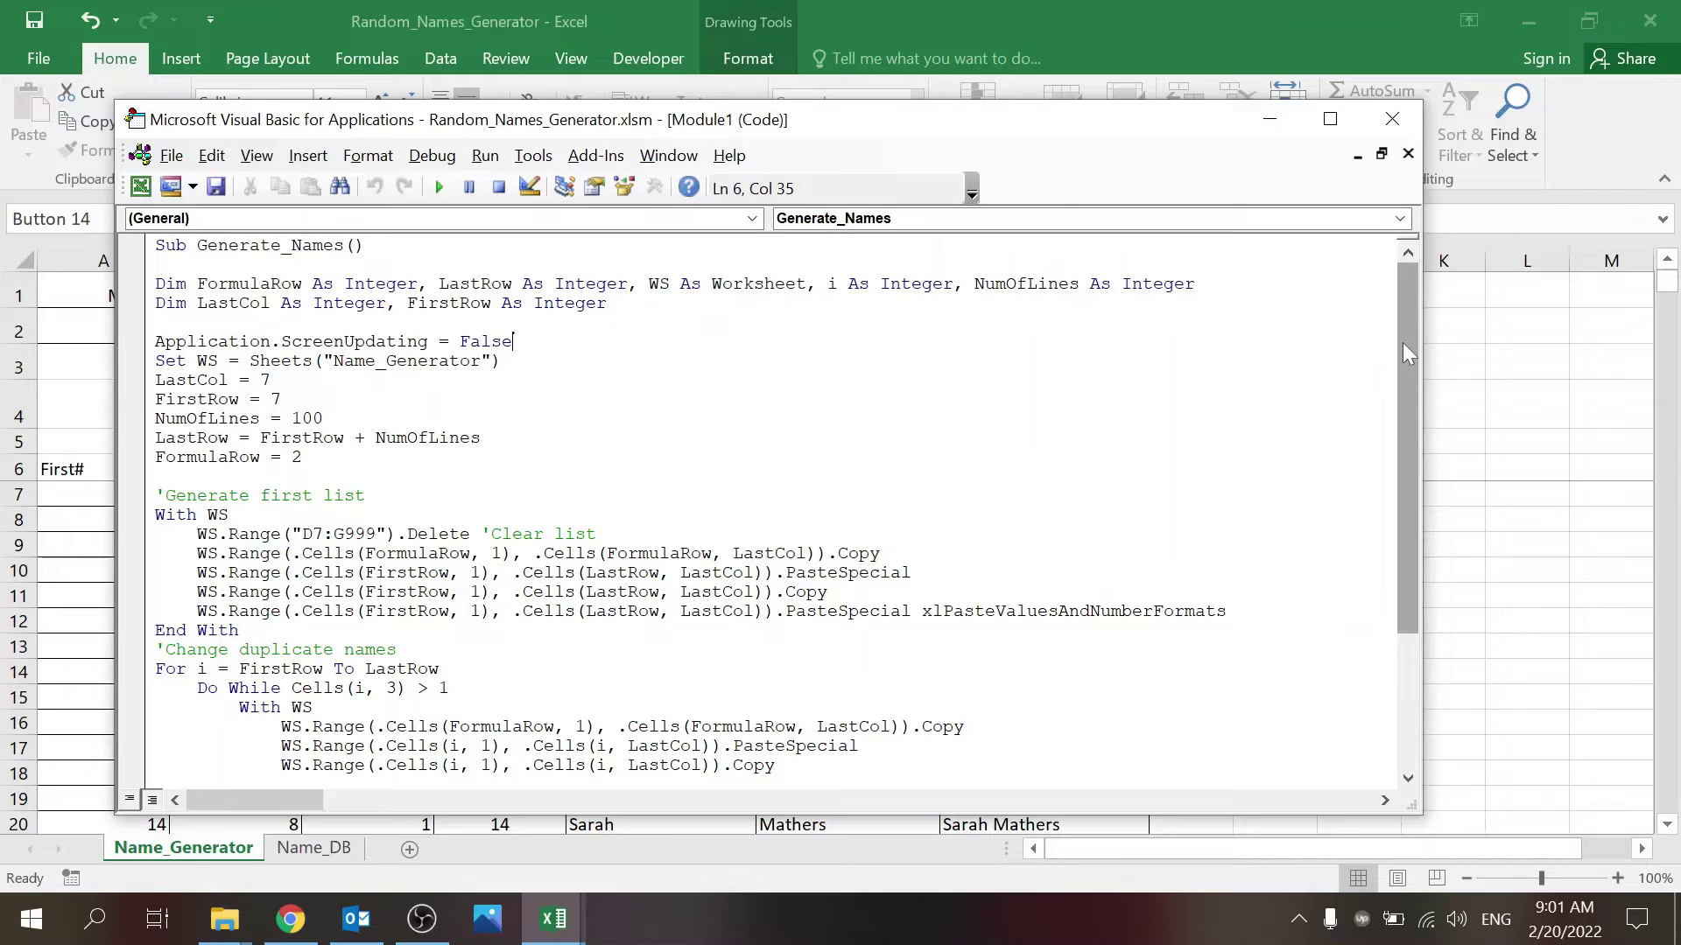
{"action": "left_click", "coordinate": [504, 361]}
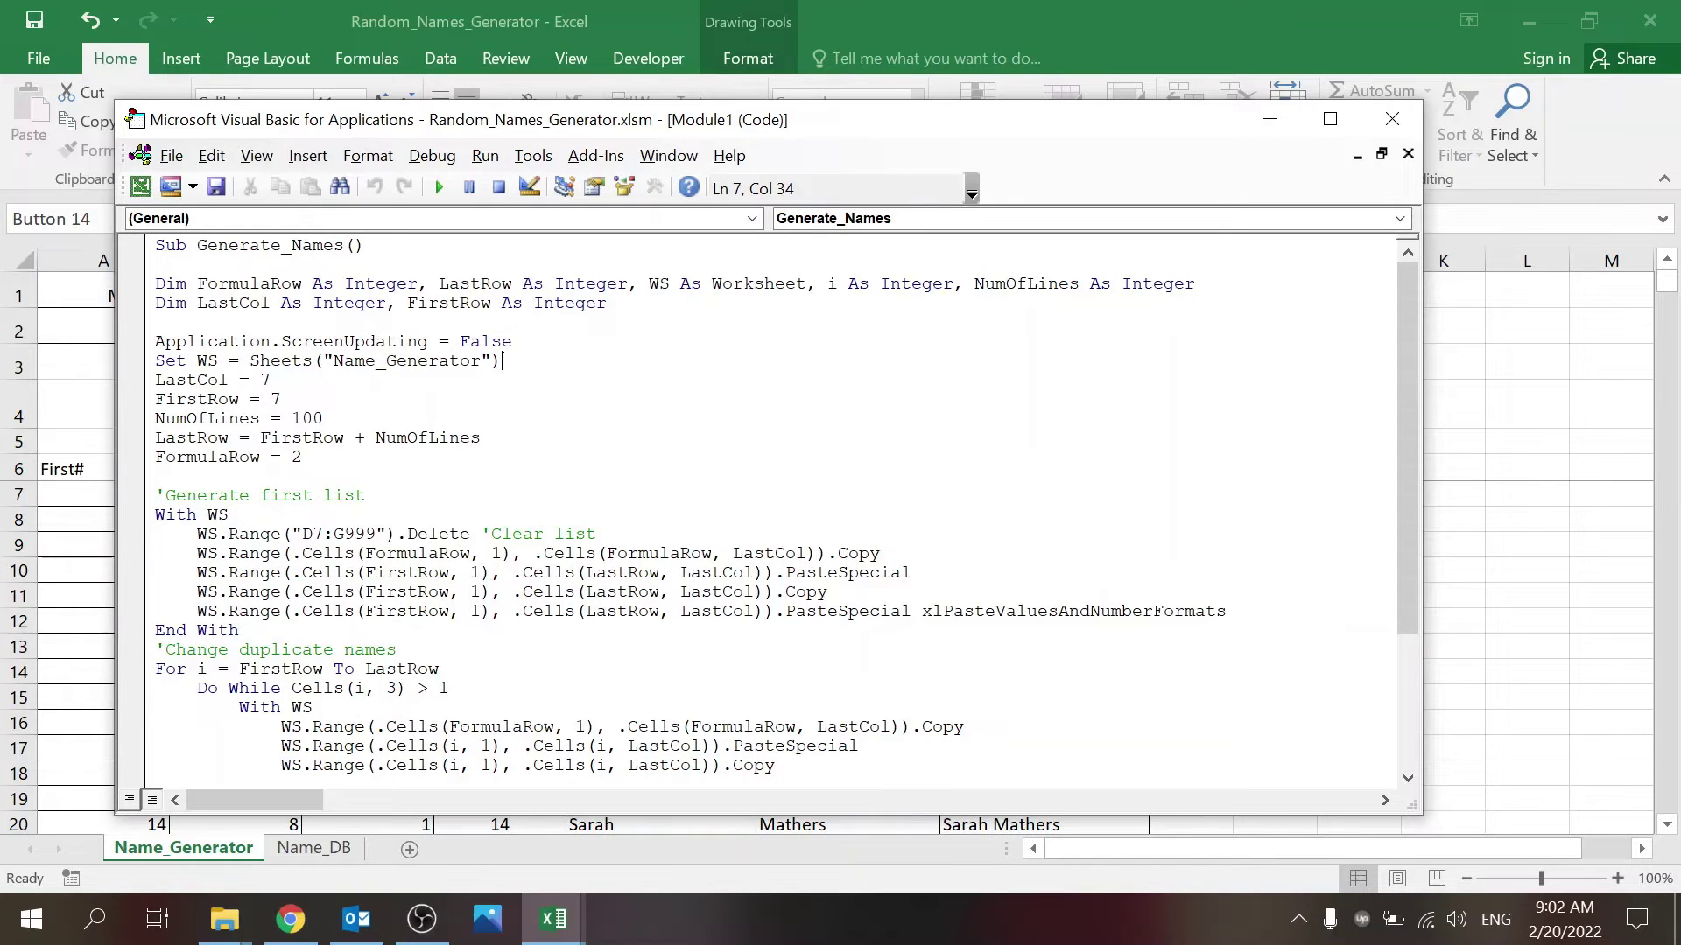
{"action": "left_click", "coordinate": [272, 380]}
{"action": "left_click", "coordinate": [100, 530]}
{"action": "left_click", "coordinate": [115, 489]}
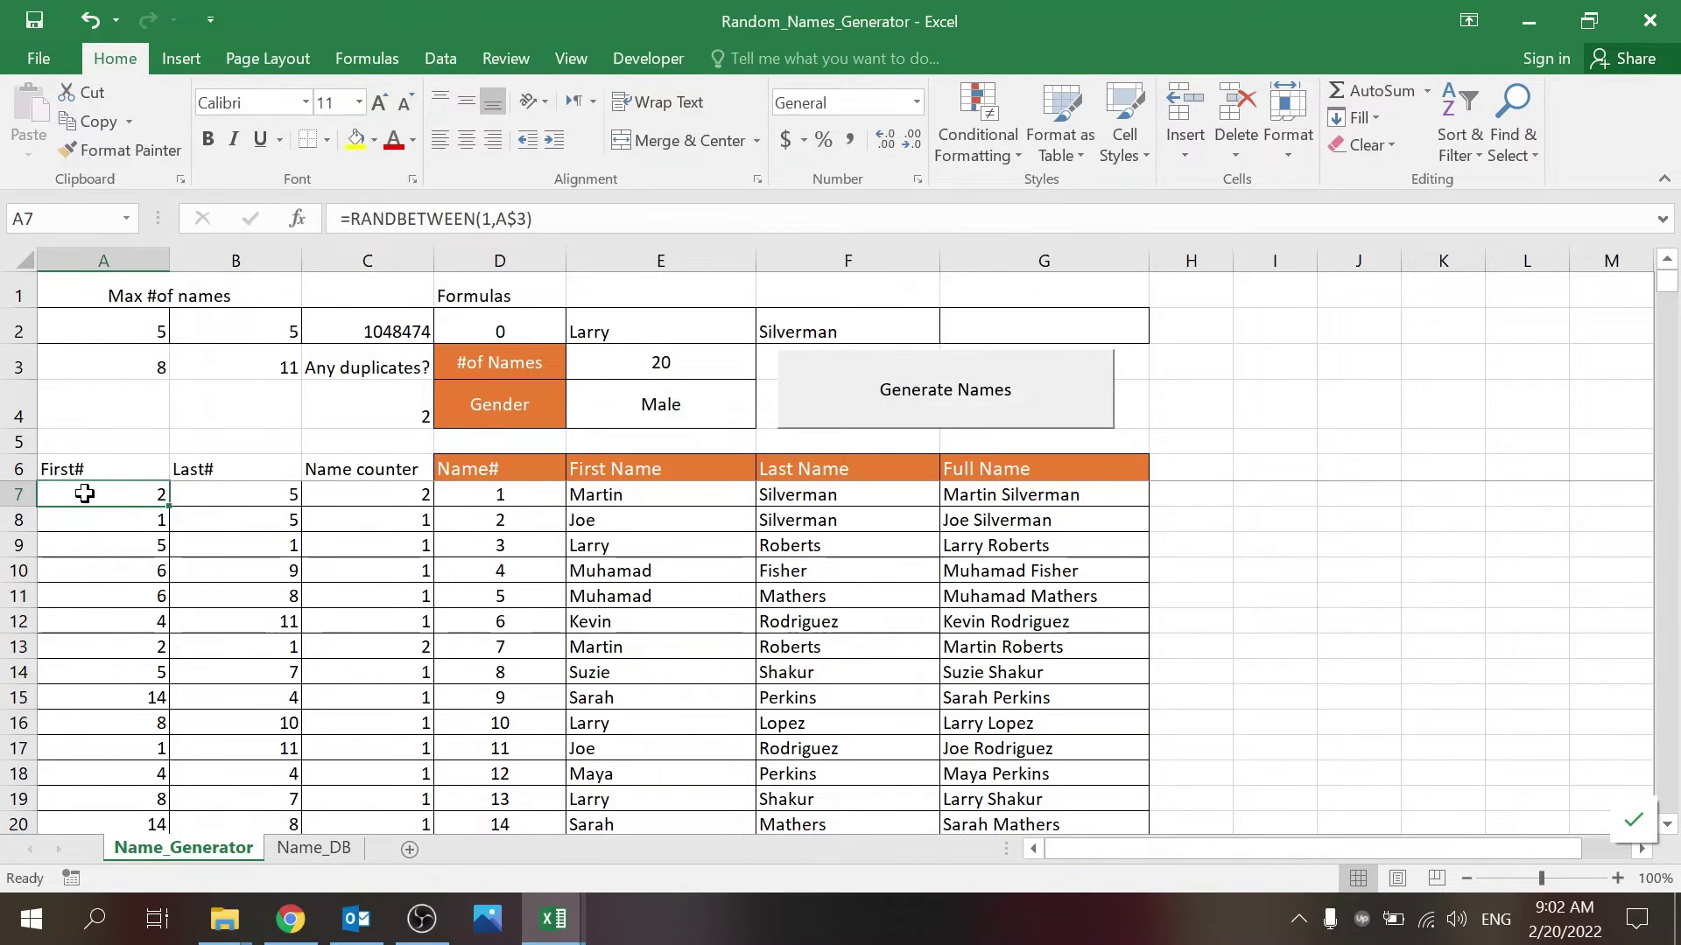
{"action": "left_click", "coordinate": [1001, 492], "text": "shift"}
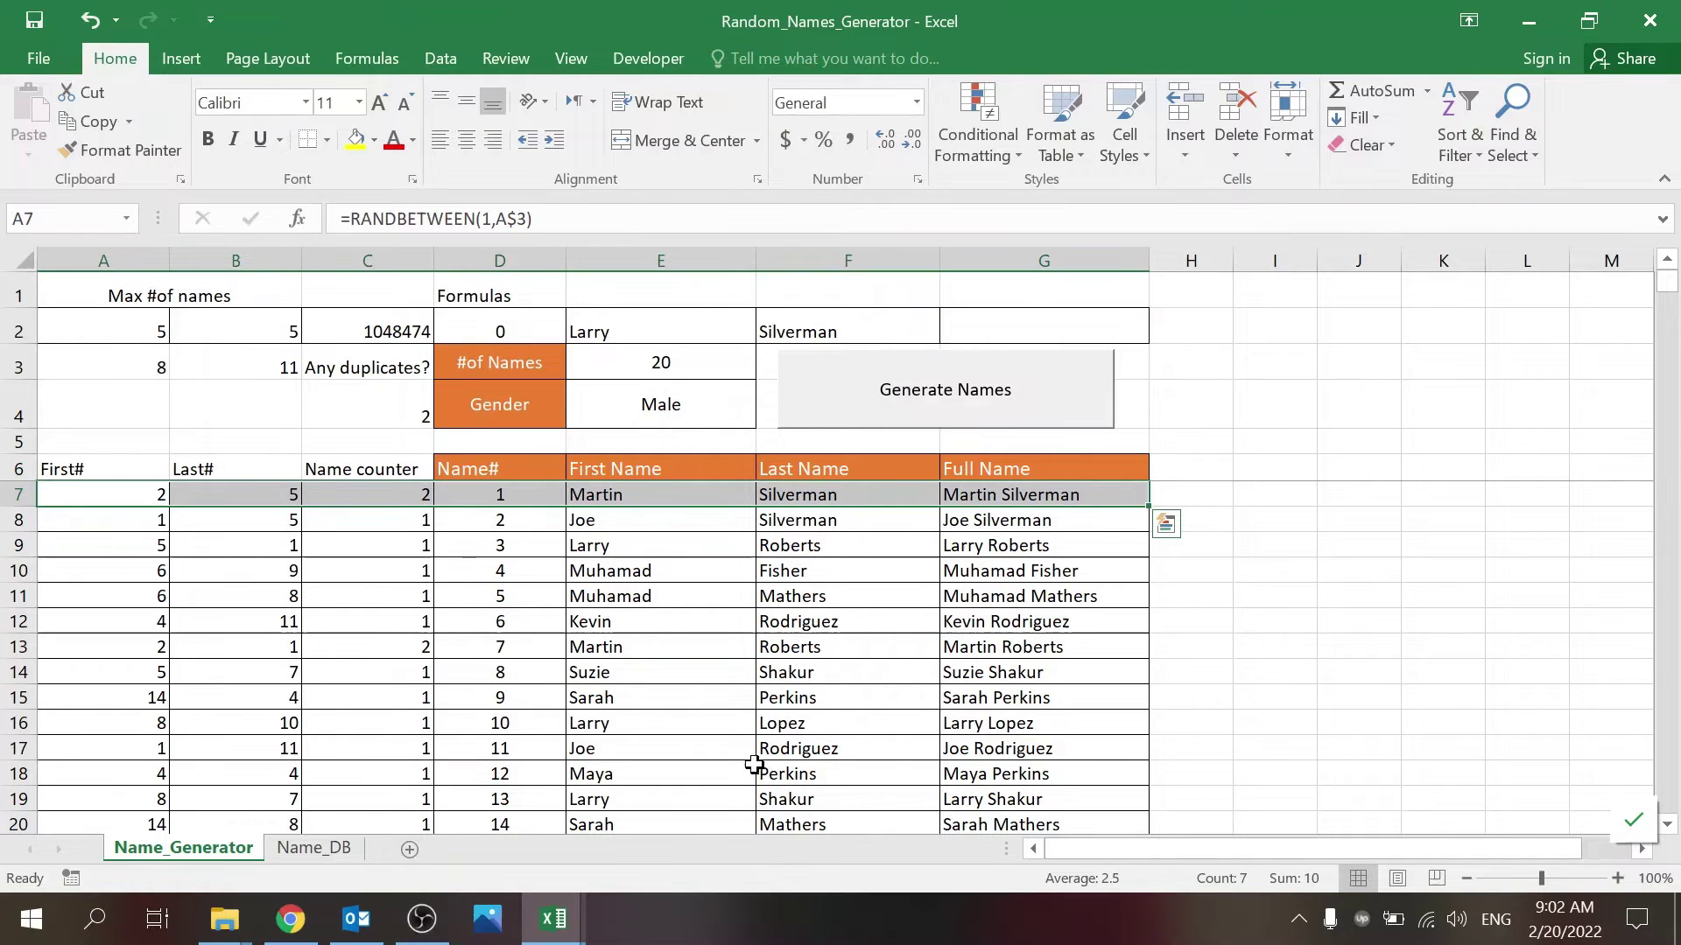
{"action": "left_click", "coordinate": [701, 793]}
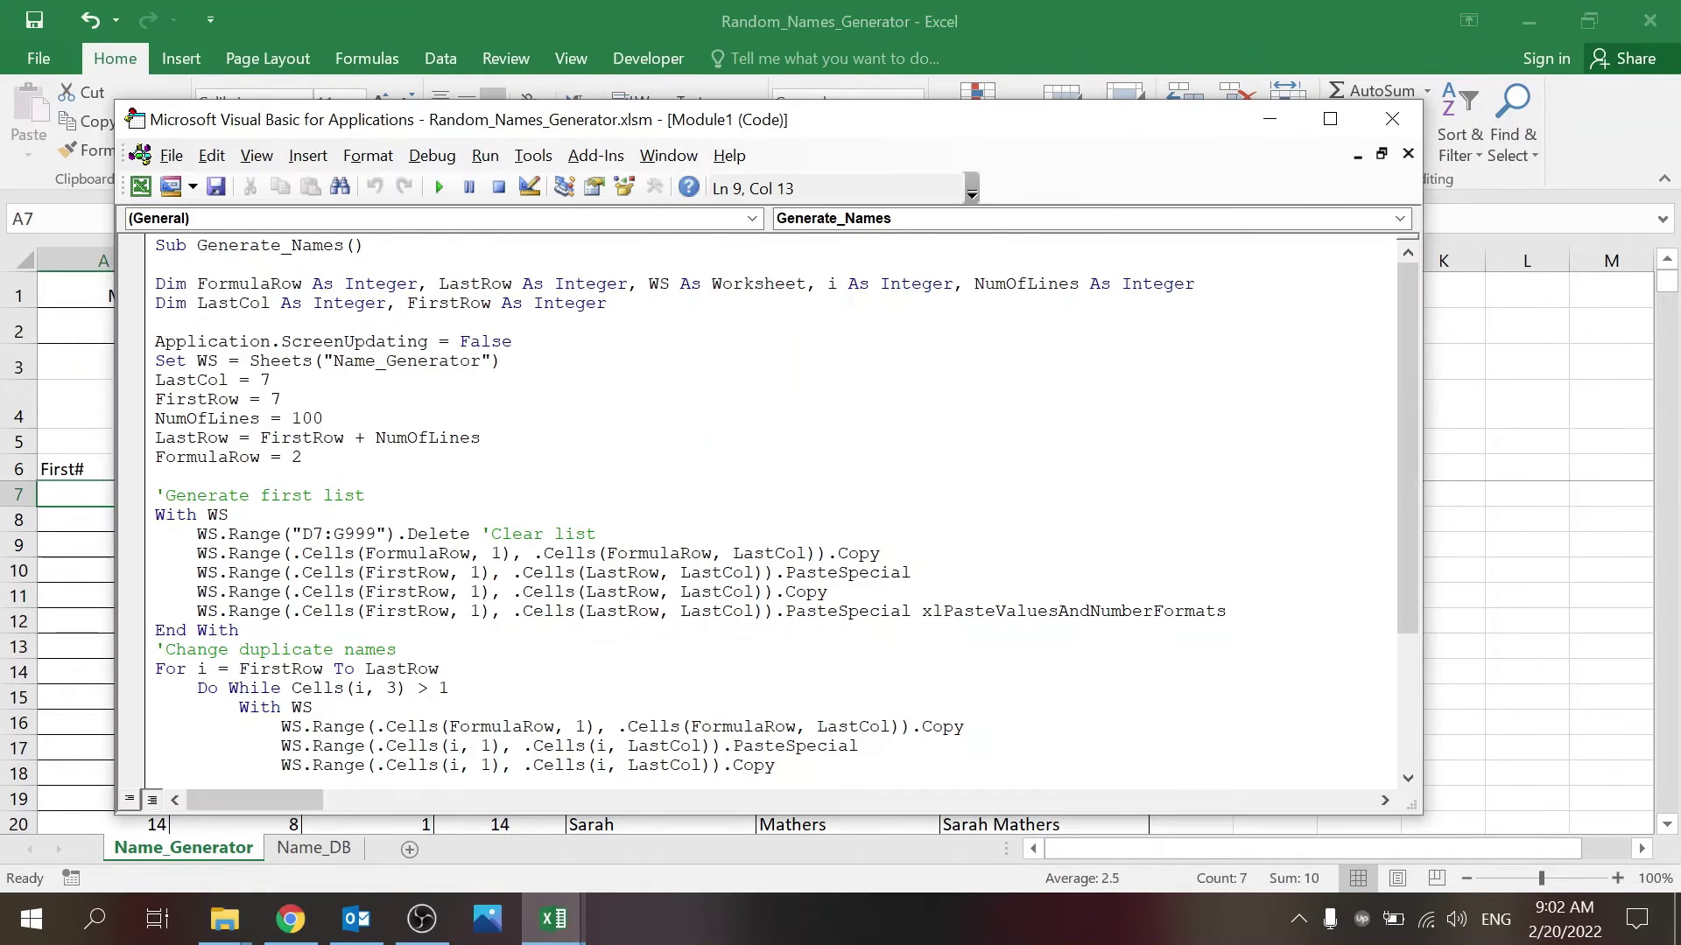
{"action": "left_click", "coordinate": [324, 419]}
{"action": "left_click", "coordinate": [218, 437]}
{"action": "left_click", "coordinate": [313, 438]}
{"action": "left_click", "coordinate": [408, 438]}
{"action": "left_click", "coordinate": [239, 399]}
{"action": "left_click", "coordinate": [303, 457]}
{"action": "left_click", "coordinate": [92, 565]}
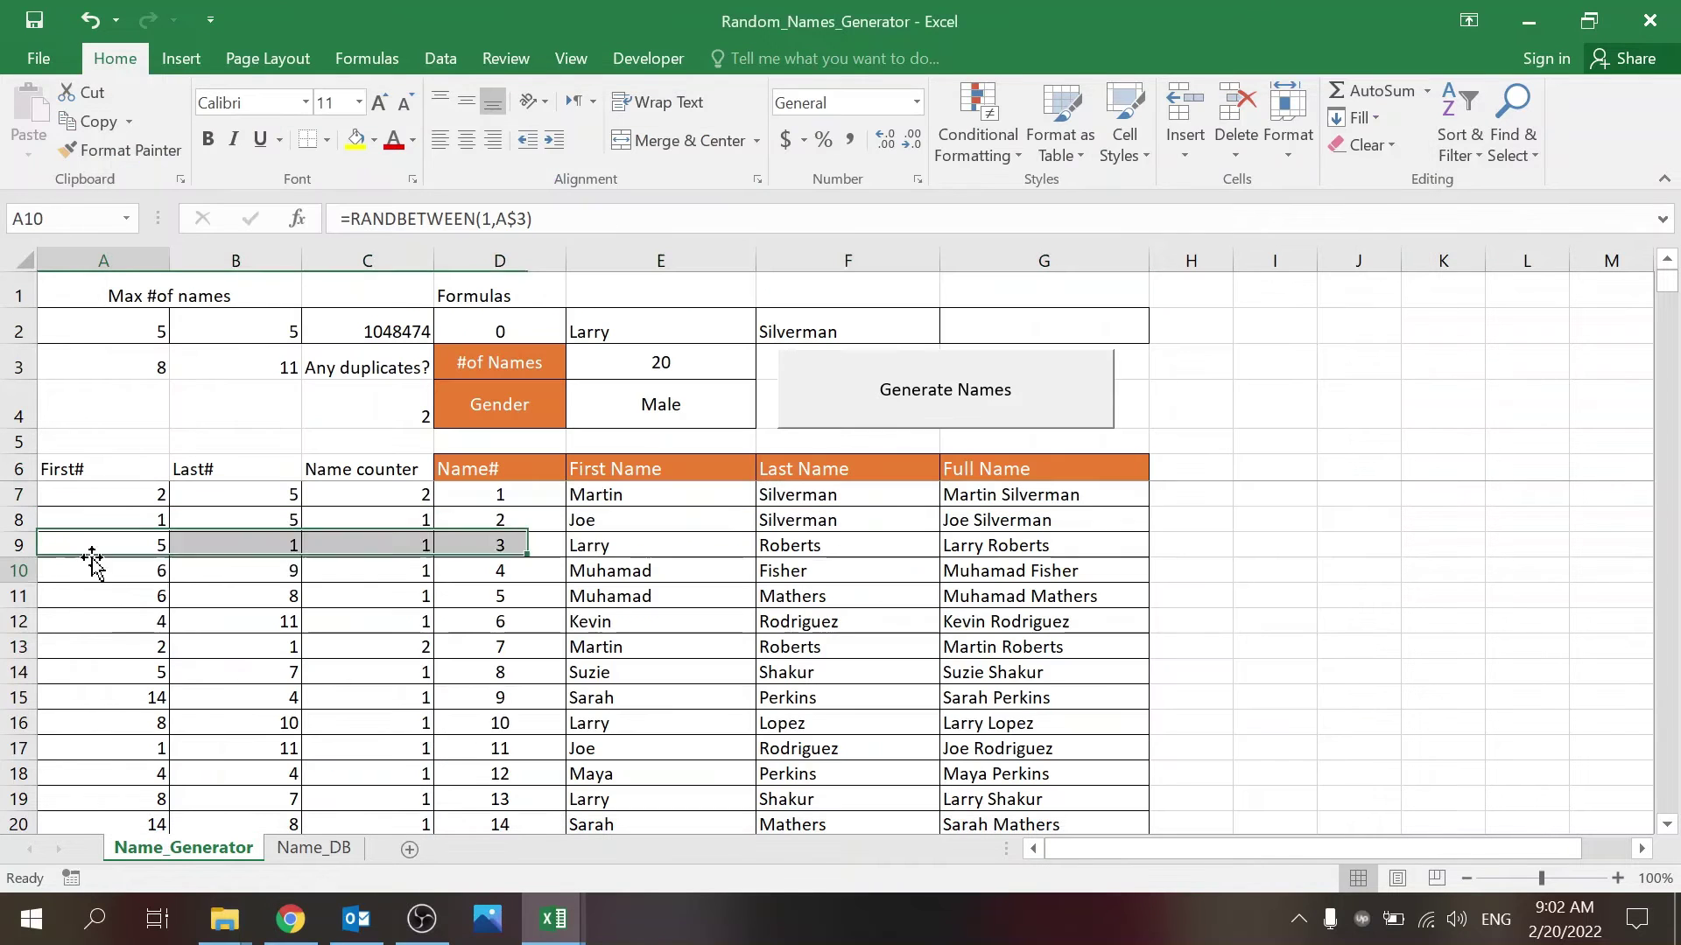
{"action": "left_click", "coordinate": [133, 331]}
{"action": "left_click", "coordinate": [714, 797]}
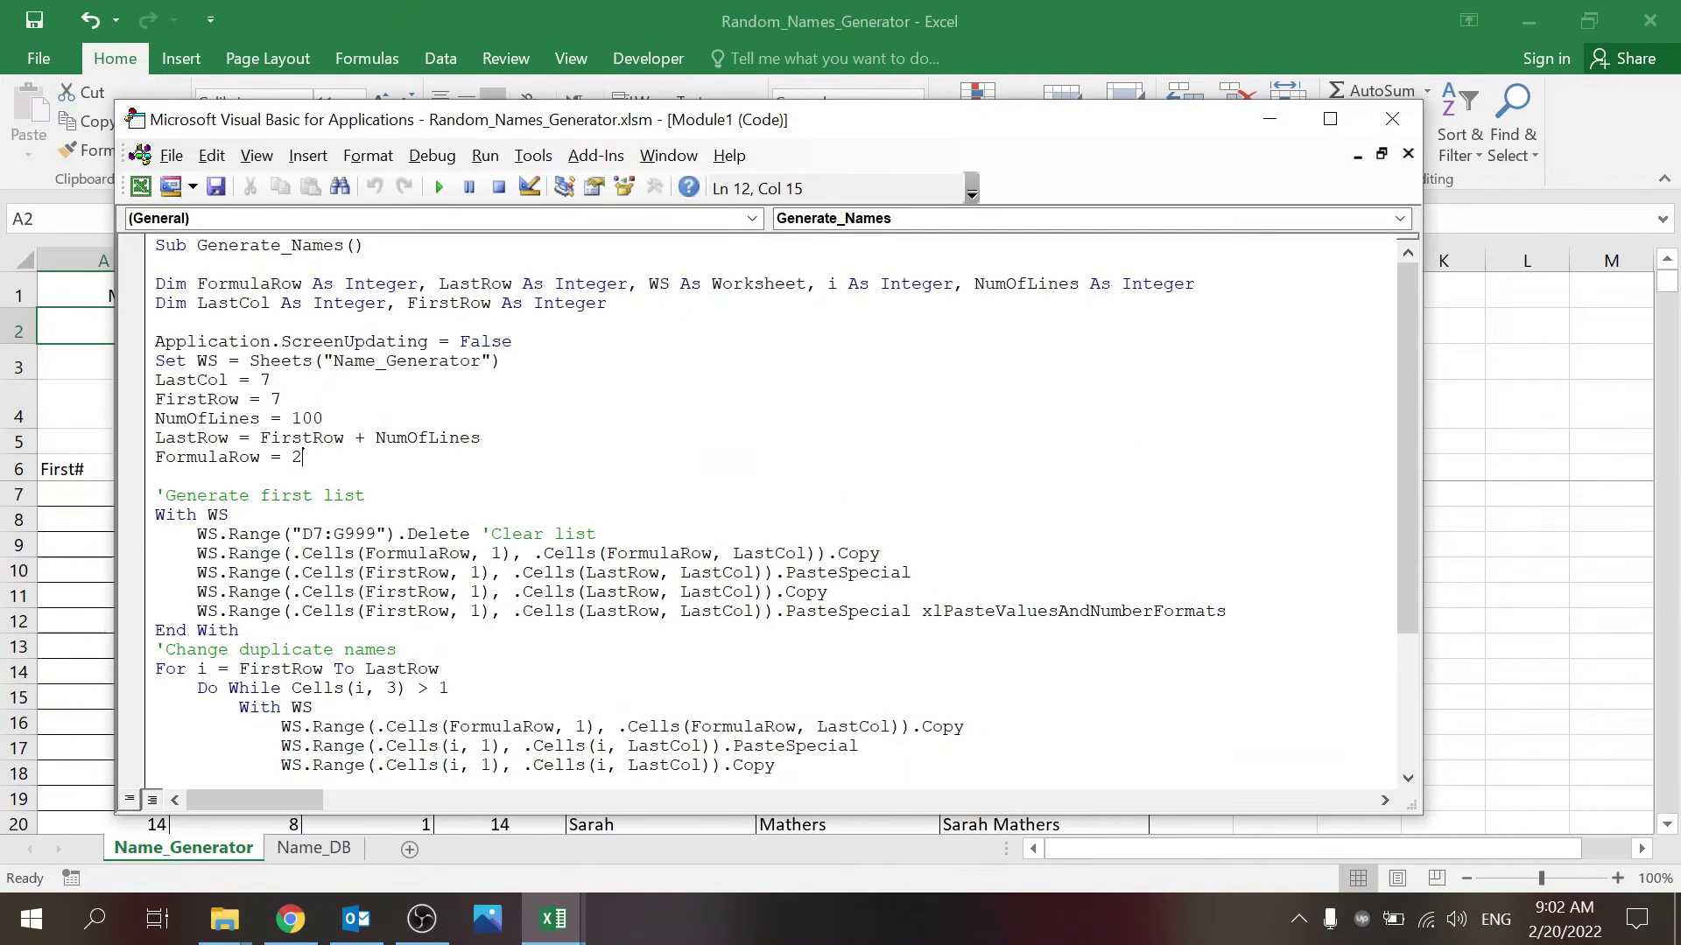
{"action": "left_click", "coordinate": [366, 495]}
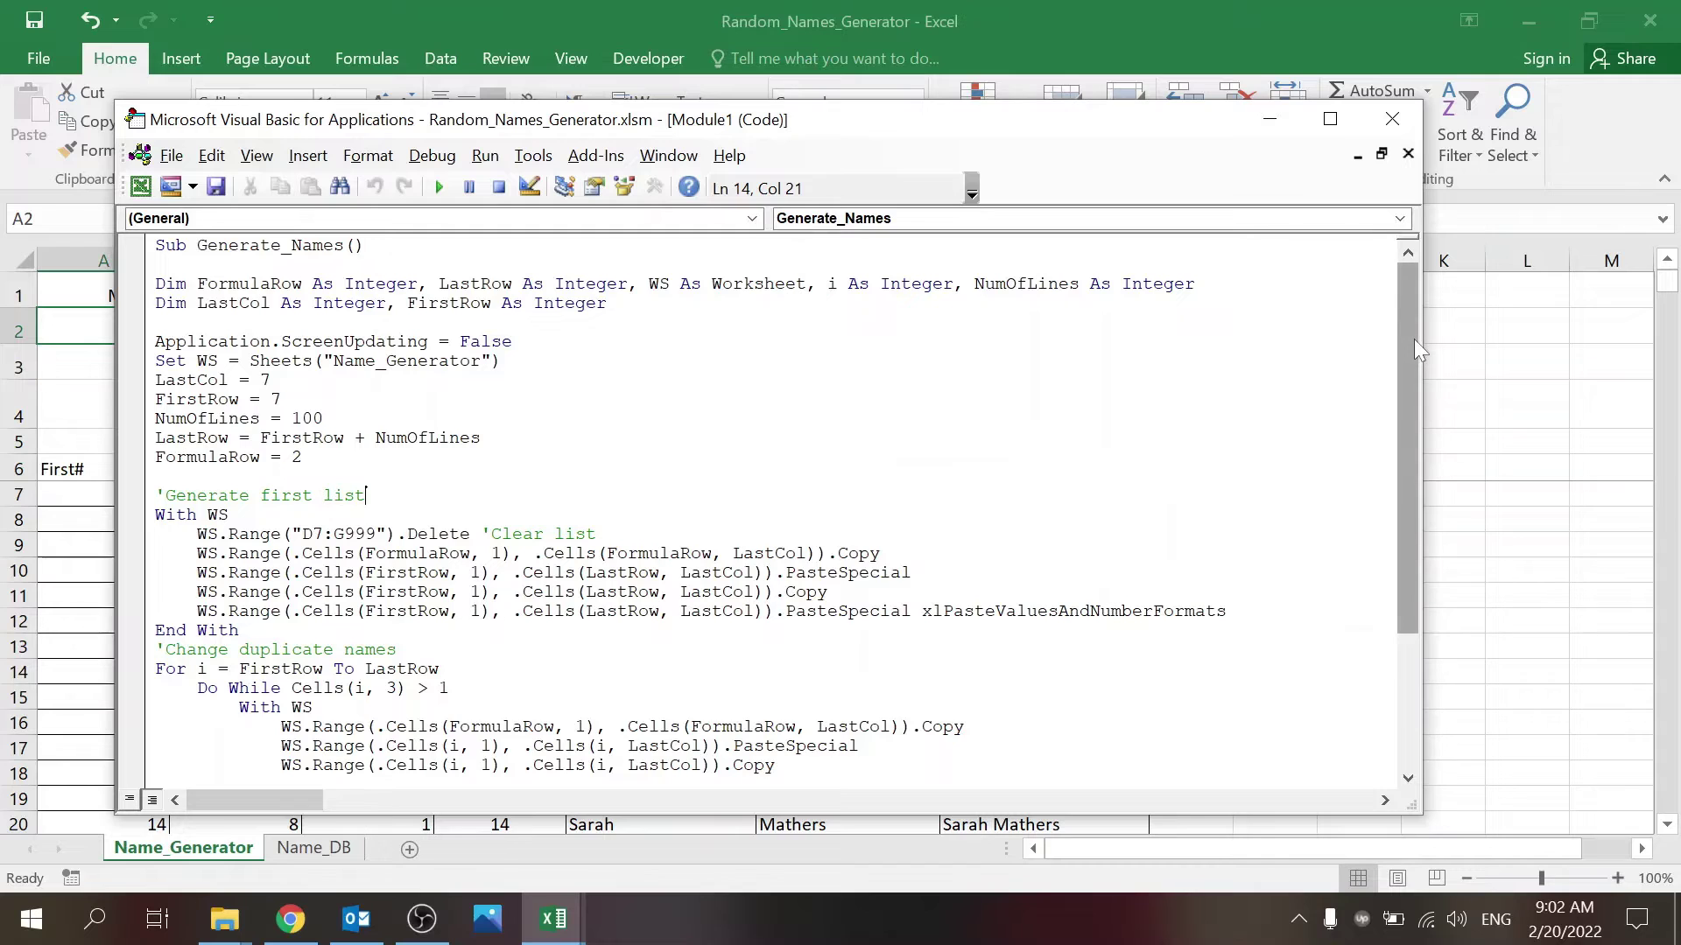
- Review the Generate_Names lines that clear the old list and copy the FormulaRow
{"action": "left_click_drag", "start_coordinate": [1415, 339], "coordinate": [1416, 458]}
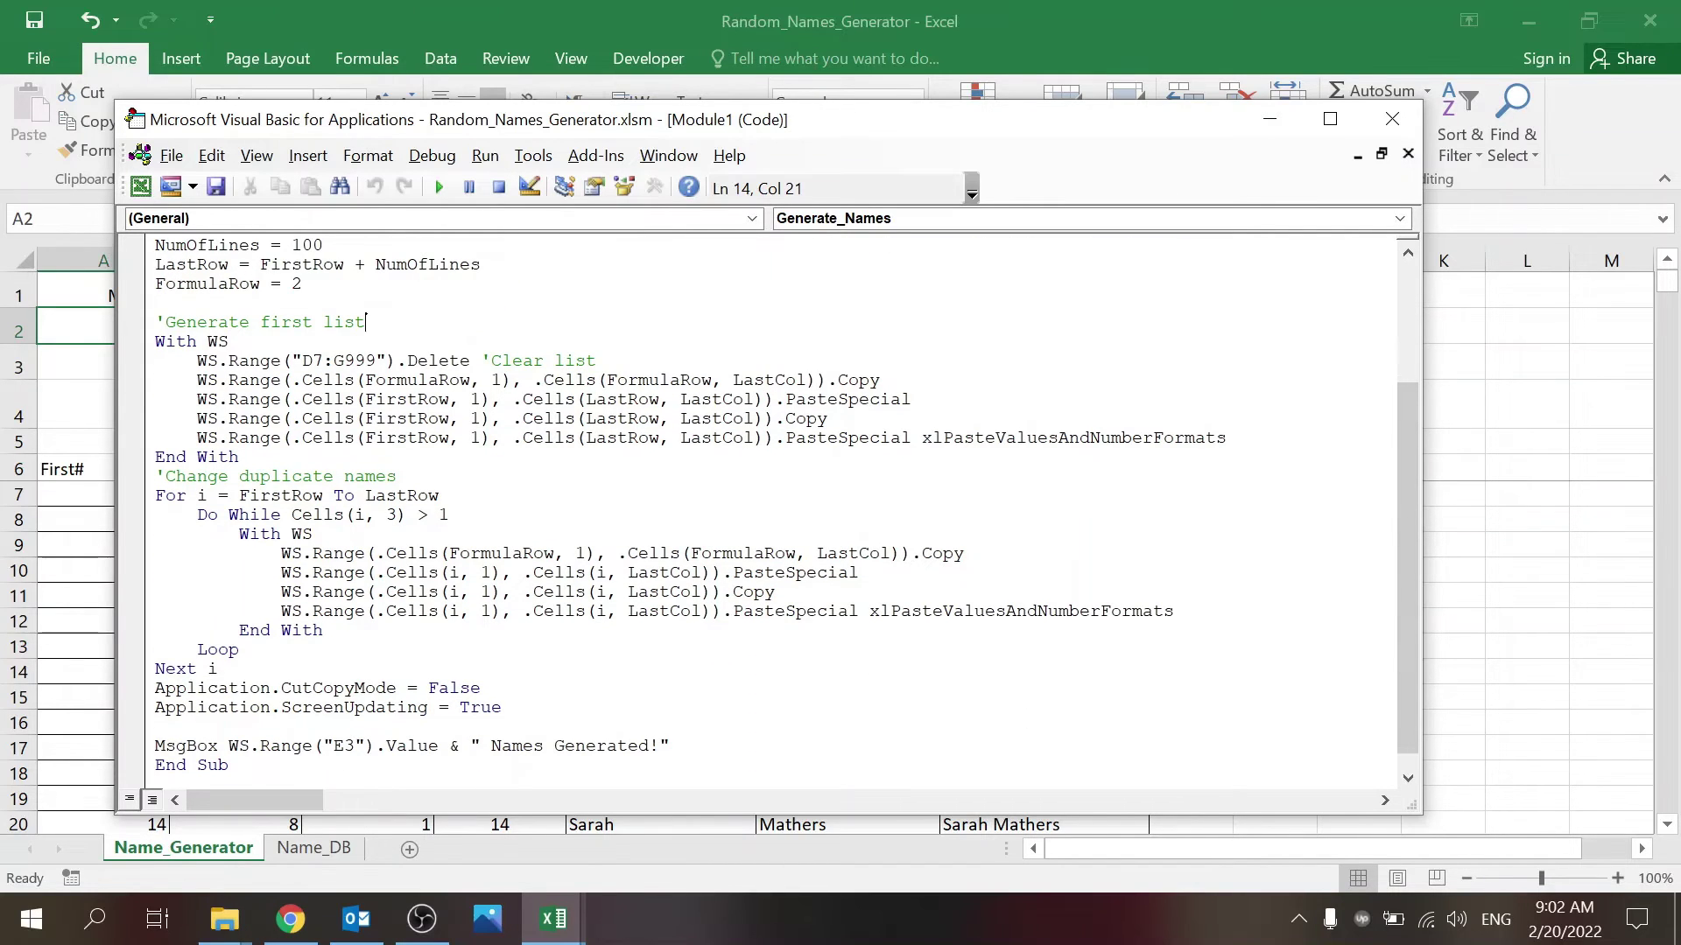
{"action": "left_click", "coordinate": [239, 456]}
{"action": "left_click", "coordinate": [596, 359]}
{"action": "left_click", "coordinate": [881, 379]}
{"action": "left_click", "coordinate": [407, 379]}
- Compare the copy lines with the sheet's formula rows A1:G2 and the generated list from row 7
{"action": "left_click", "coordinate": [70, 565]}
{"action": "left_click_drag", "start_coordinate": [124, 324], "coordinate": [1065, 326]}
{"action": "key", "text": "alt+F11"}
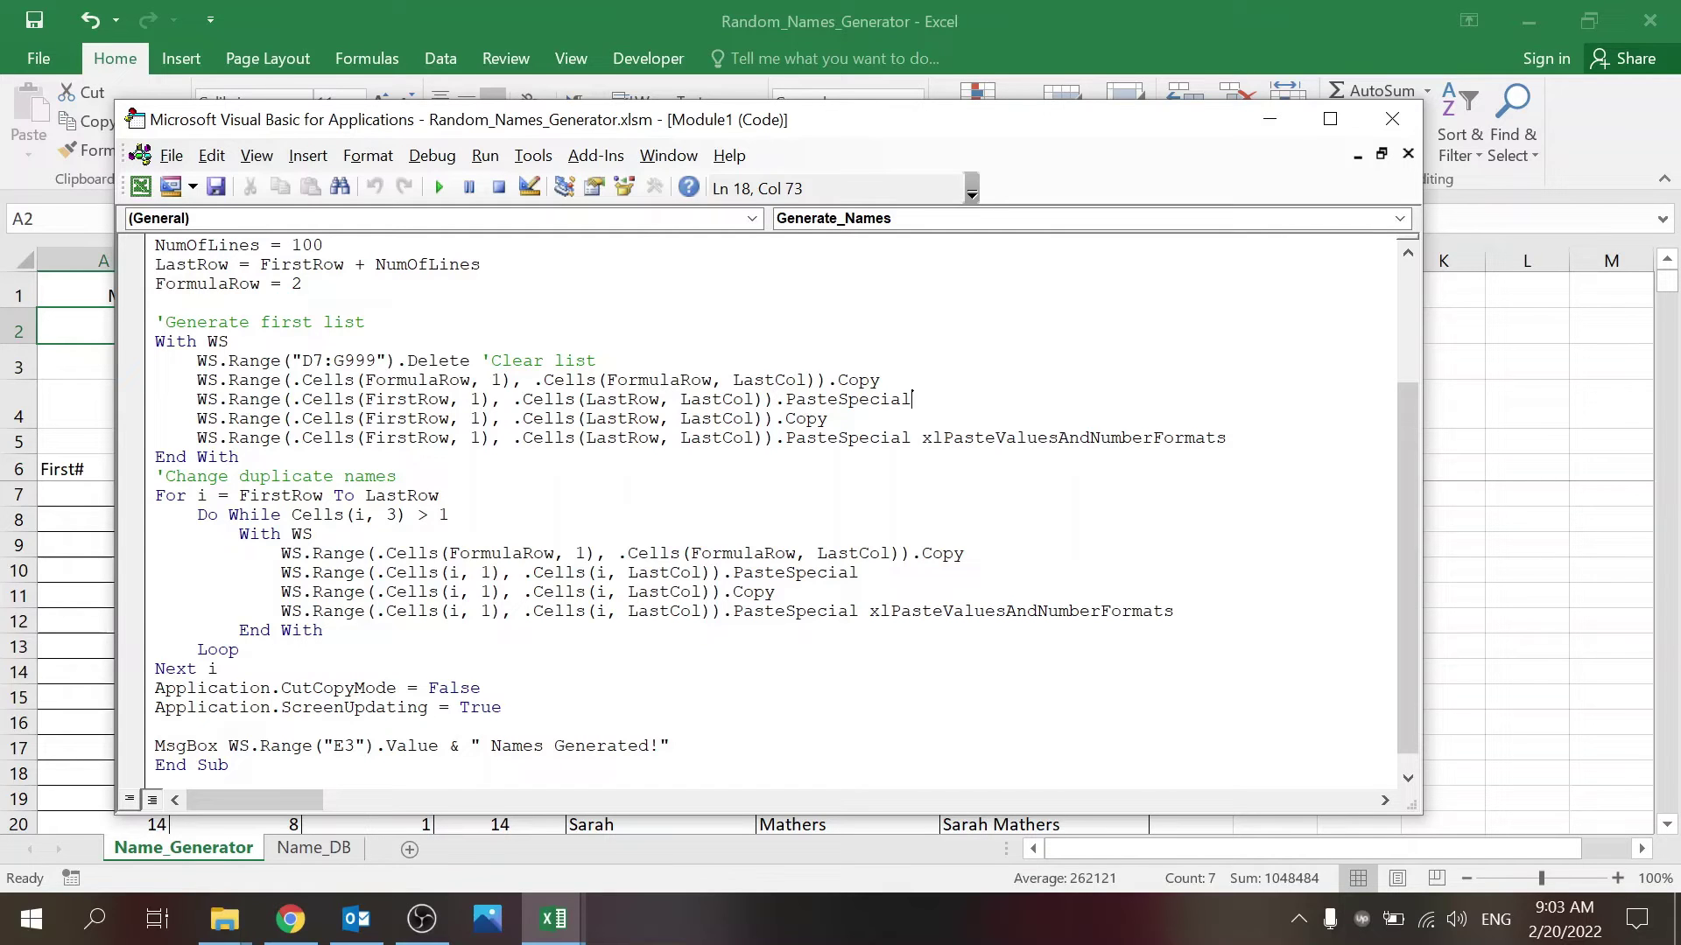
{"action": "left_click", "coordinate": [827, 419]}
{"action": "key", "text": "alt+F11"}
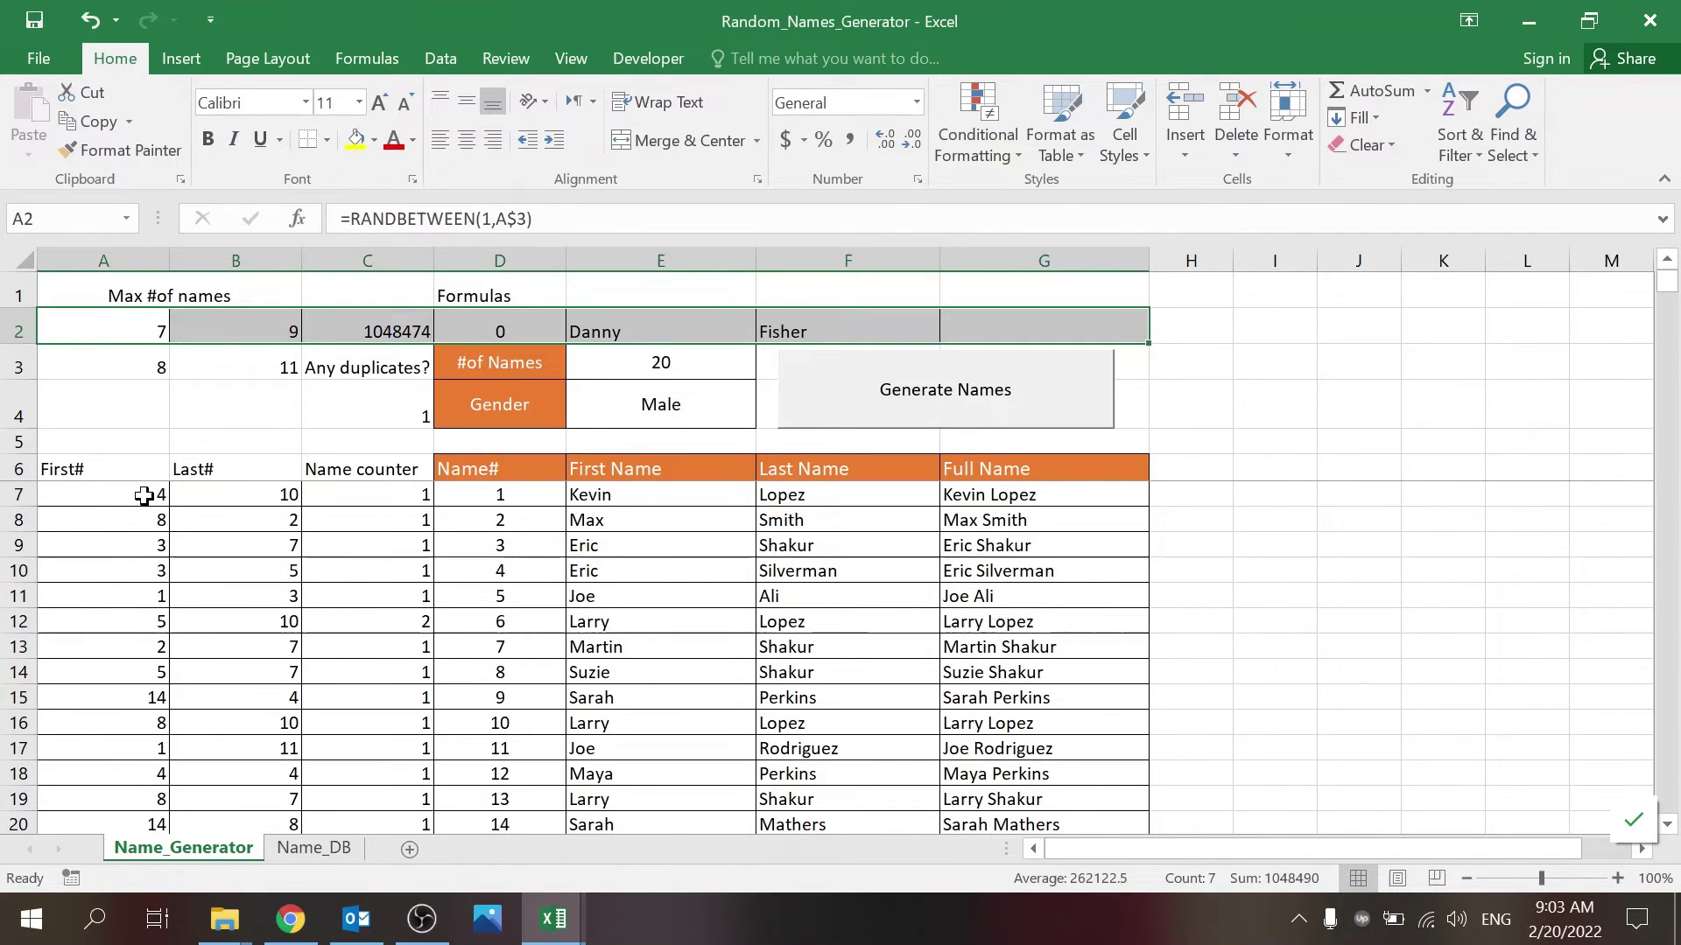
{"action": "left_click_drag", "start_coordinate": [143, 493], "coordinate": [1006, 774]}
{"action": "key", "text": "ctrl+shift+Down"}
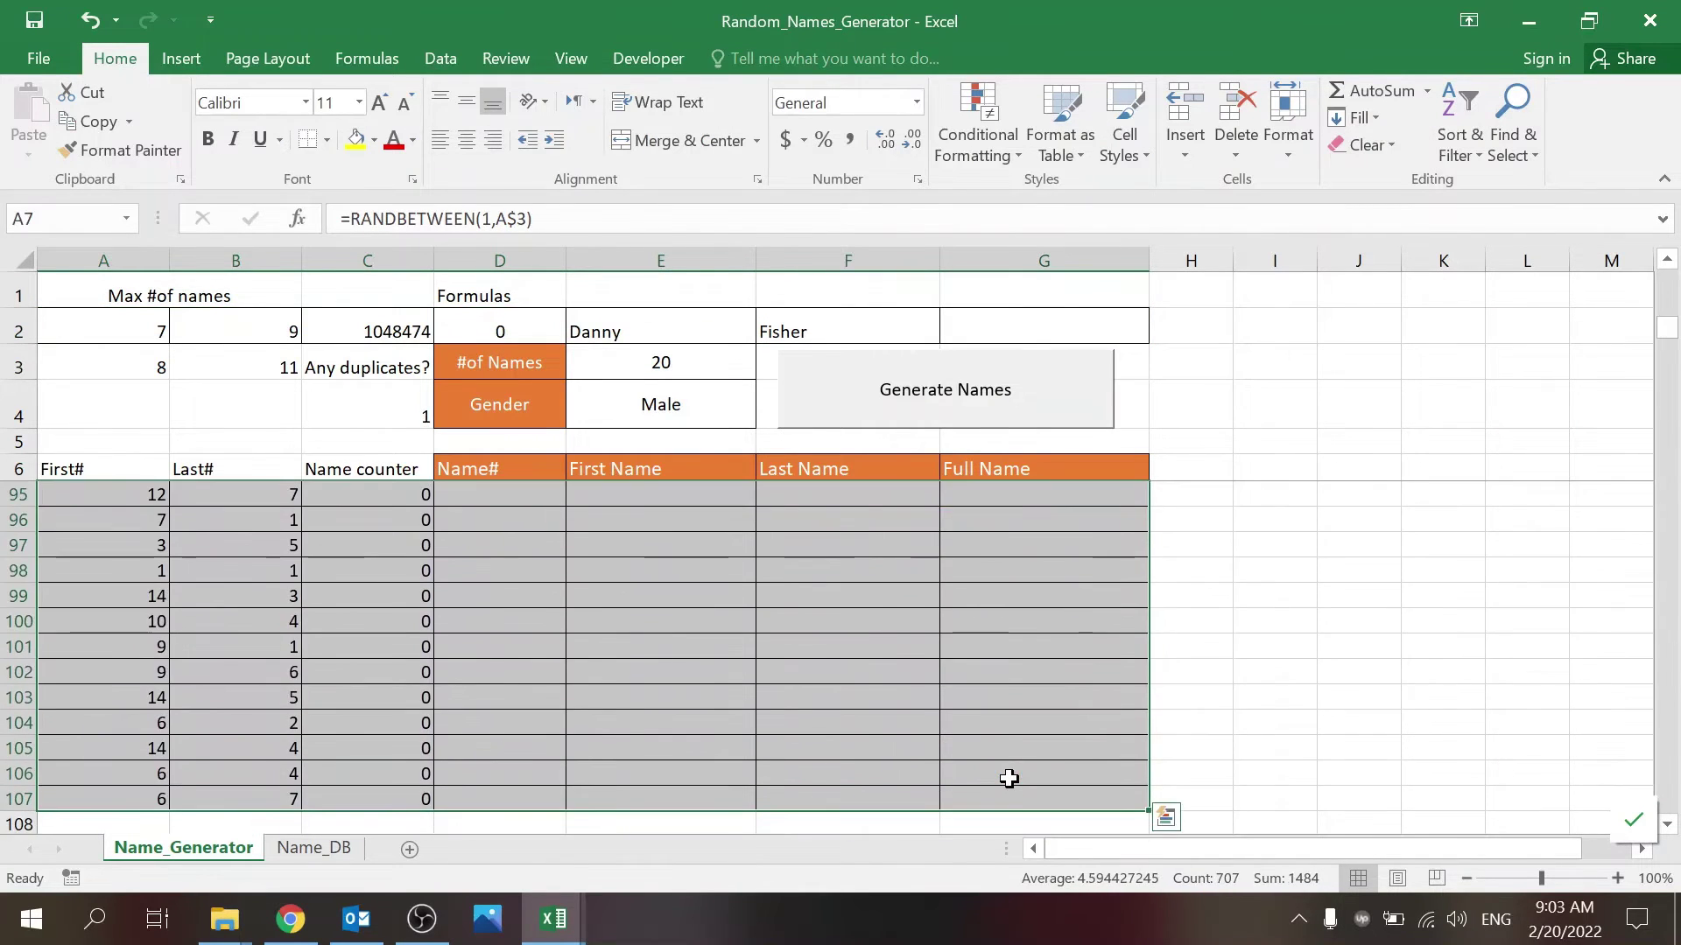
{"action": "key", "text": "ctrl+Up"}
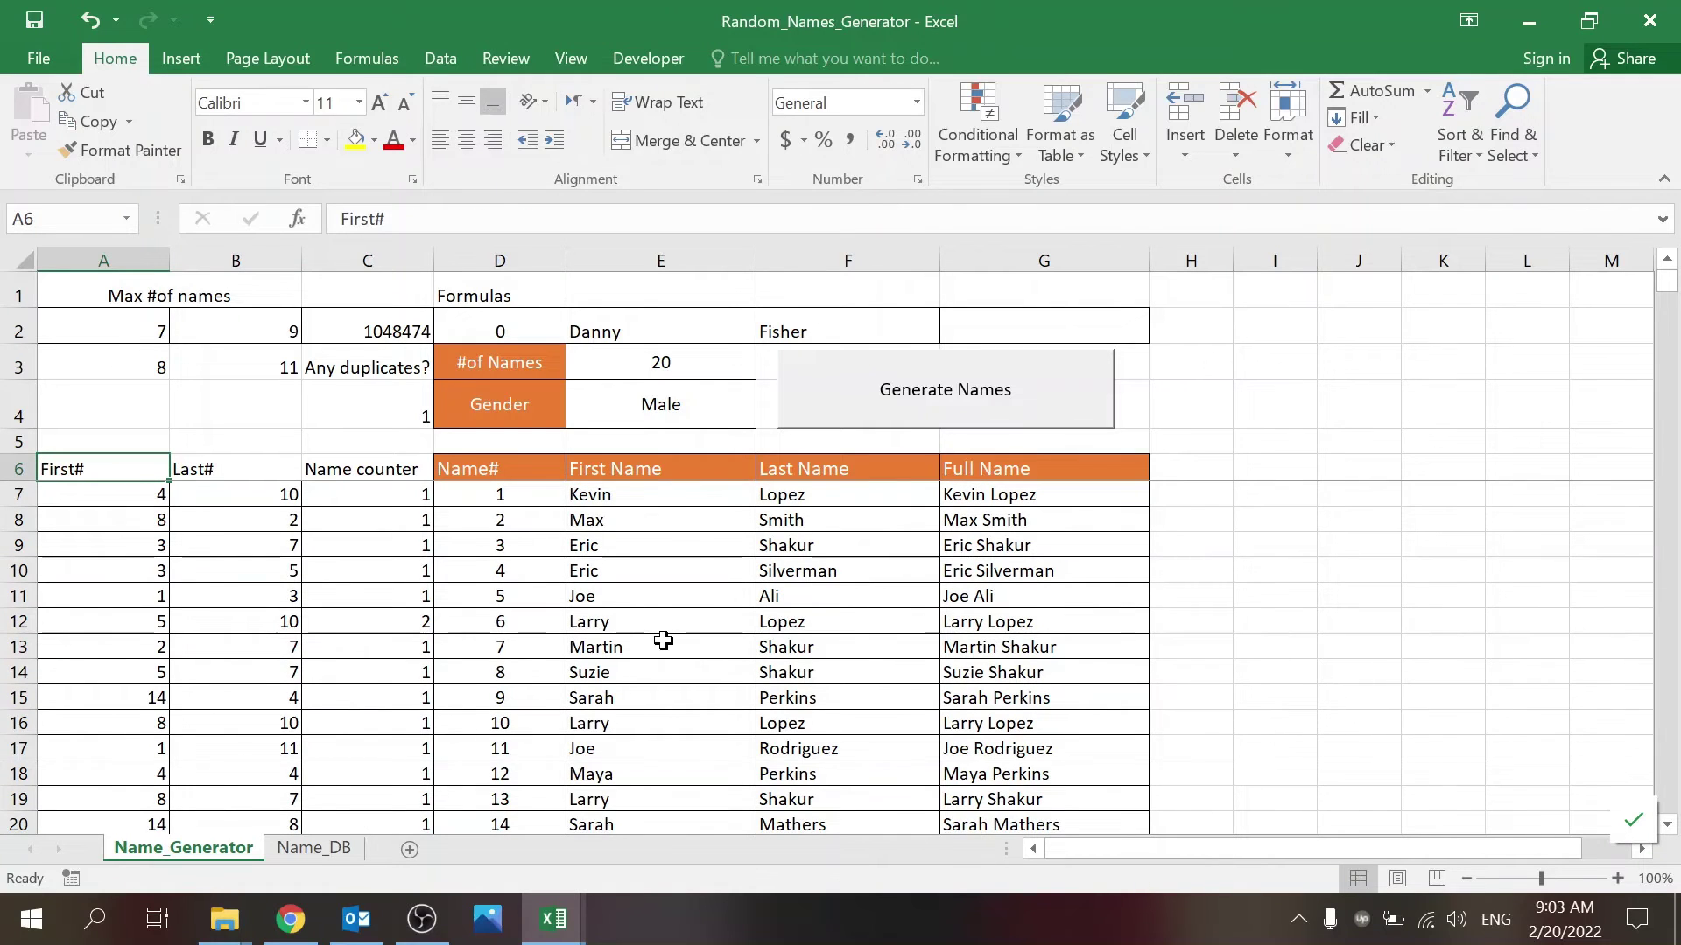
{"action": "key", "text": "alt+F11"}
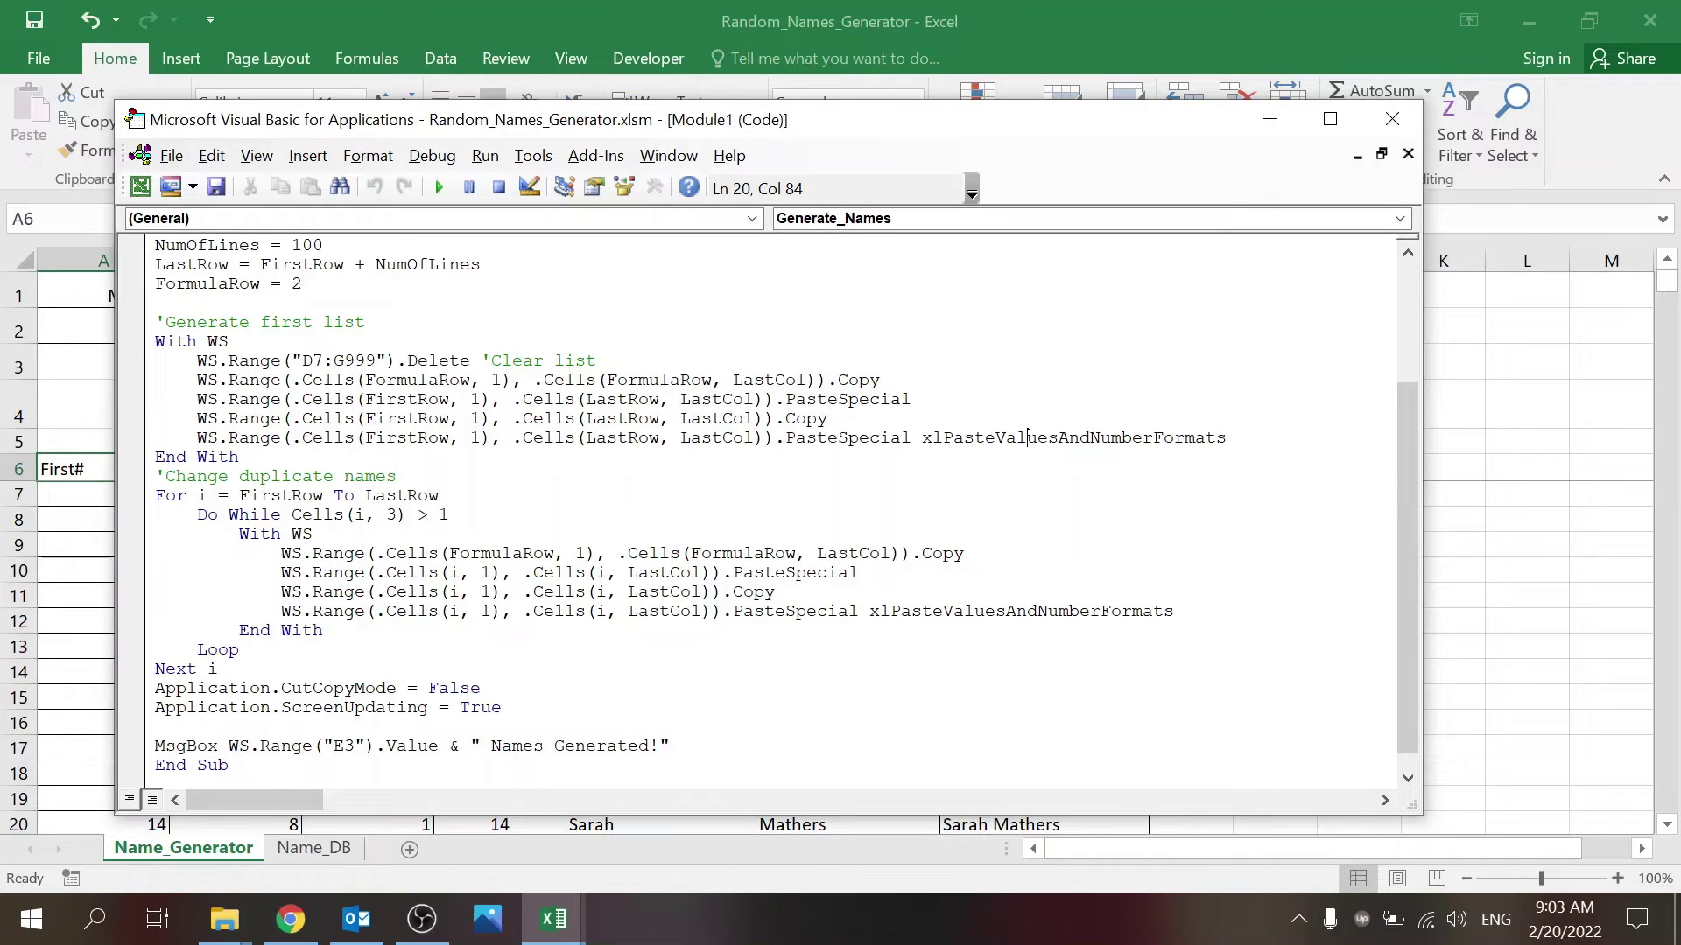
- Compare the loop over name rows with the Name counter formulas in C7:C16
{"action": "left_click", "coordinate": [198, 495]}
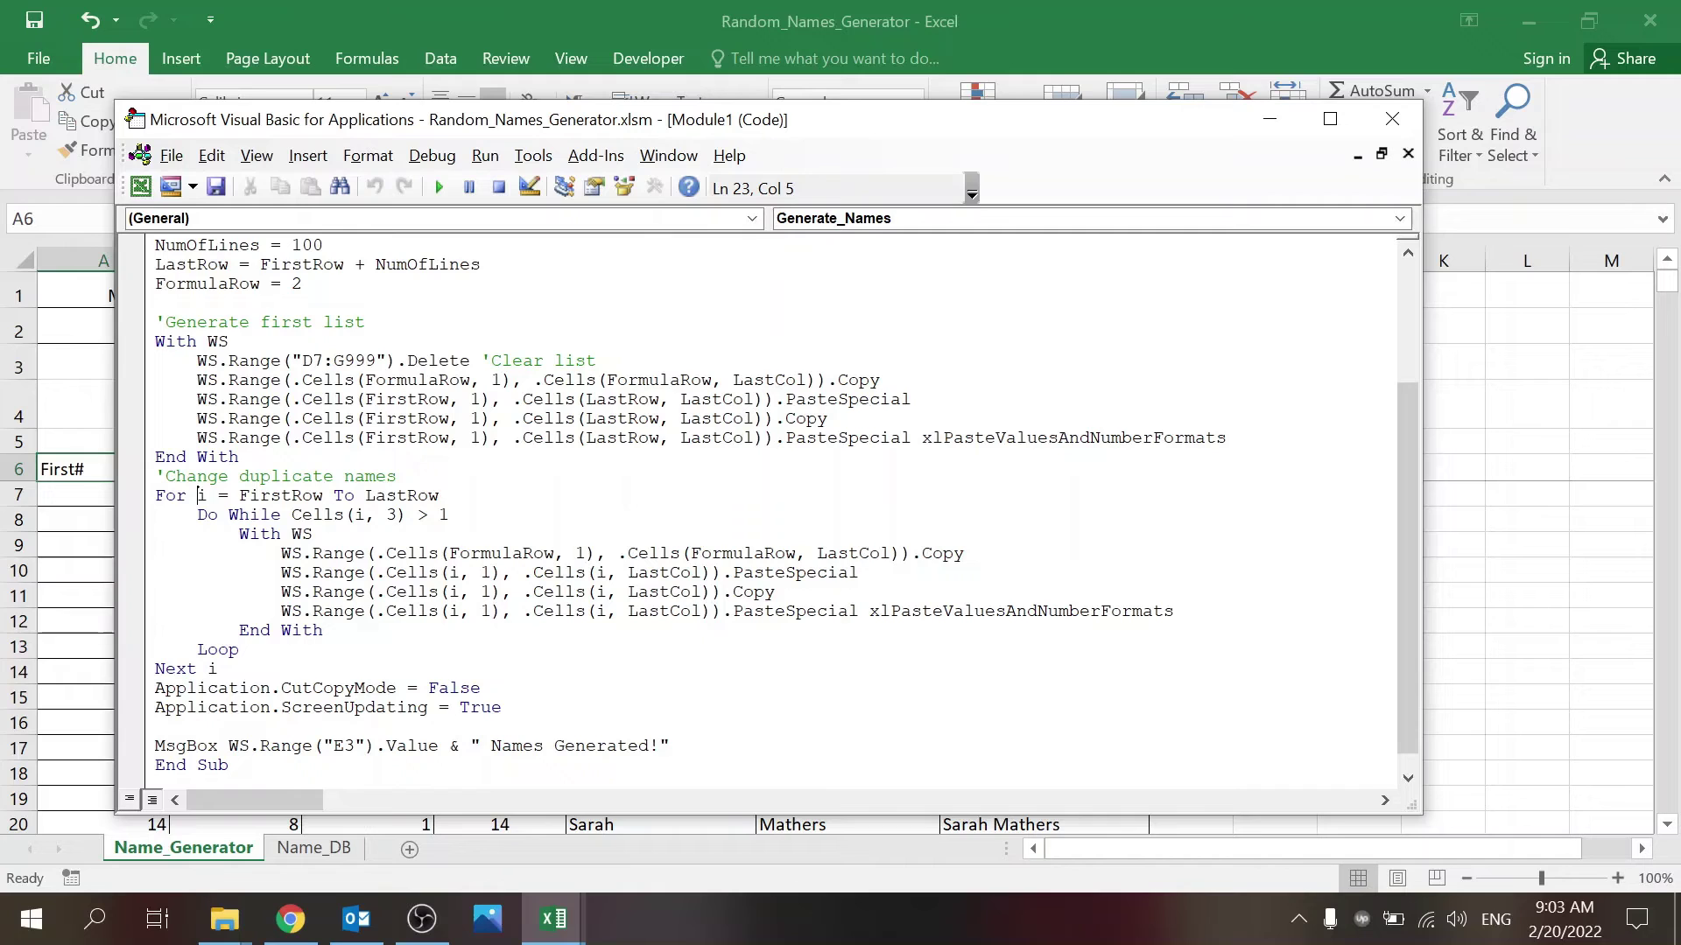
{"action": "left_click", "coordinate": [83, 569]}
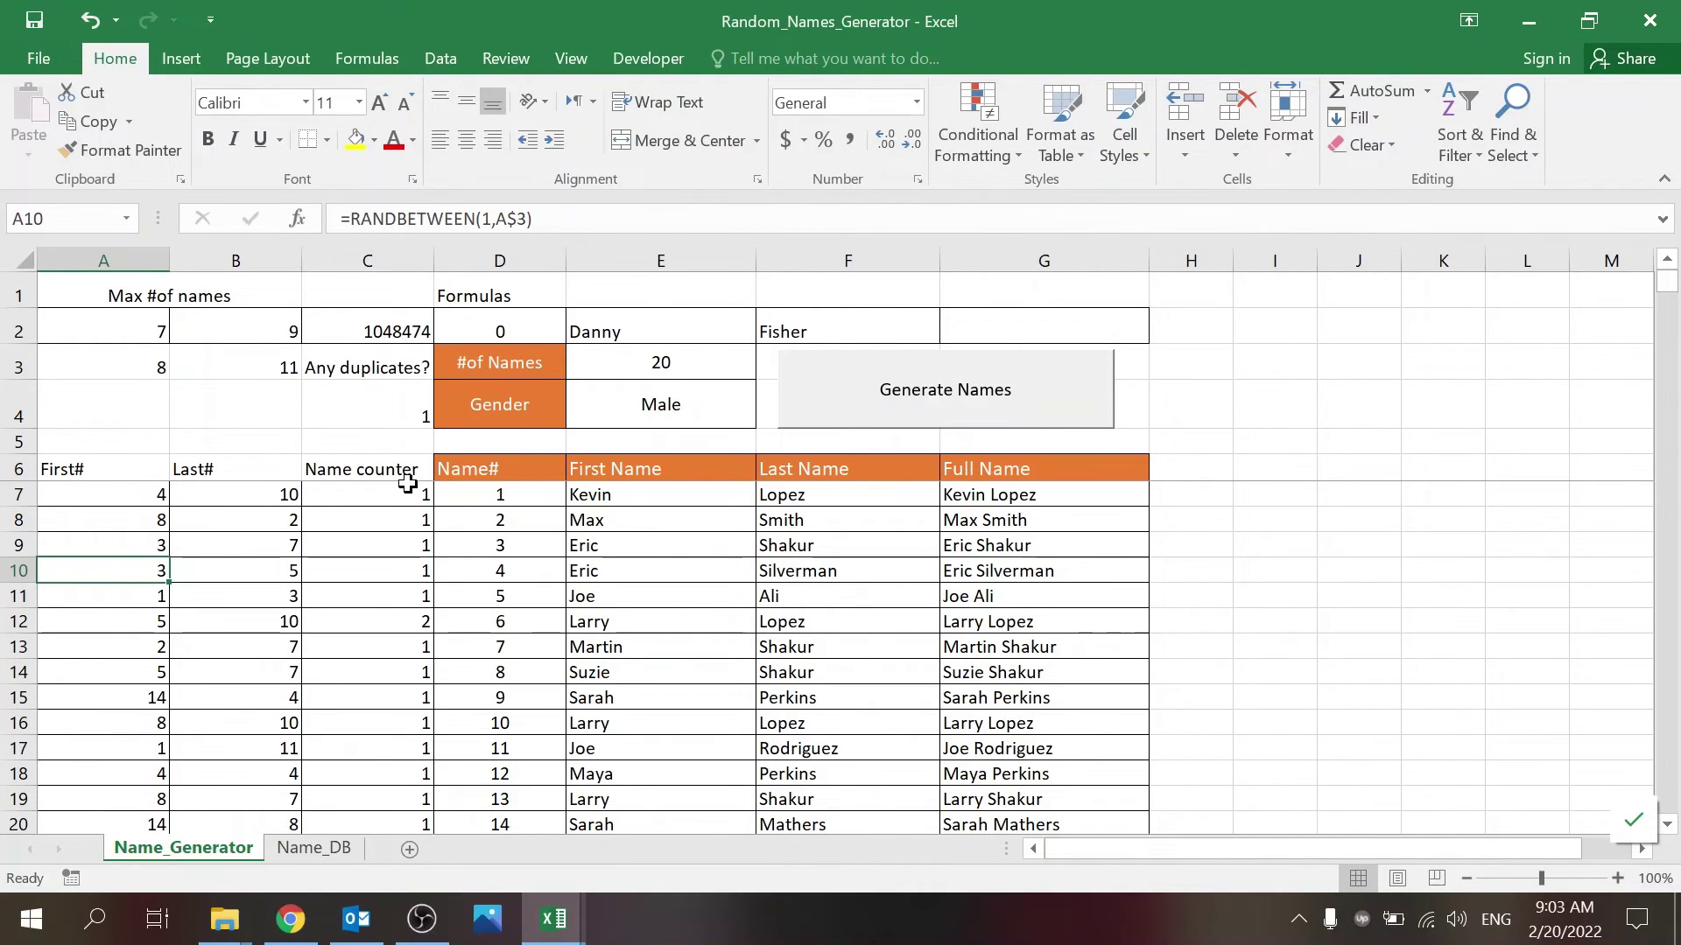
{"action": "left_click", "coordinate": [378, 495]}
{"action": "left_click_drag", "start_coordinate": [378, 496], "coordinate": [356, 721]}
{"action": "key", "text": "alt+F11"}
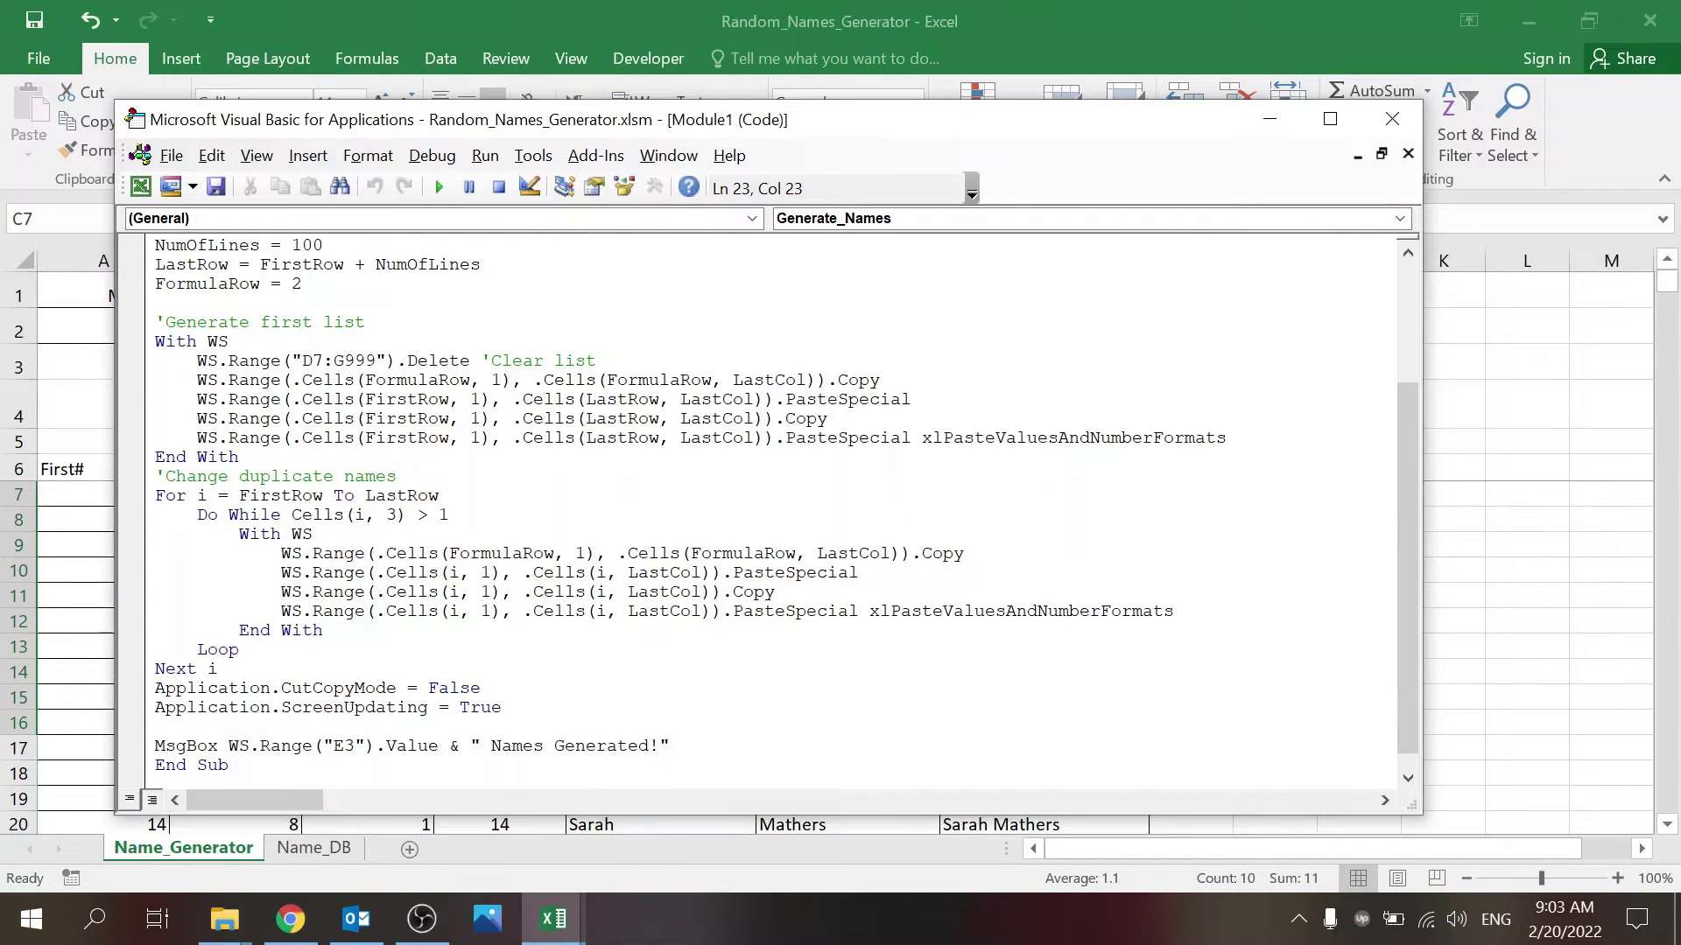
{"action": "key", "text": "alt+F11"}
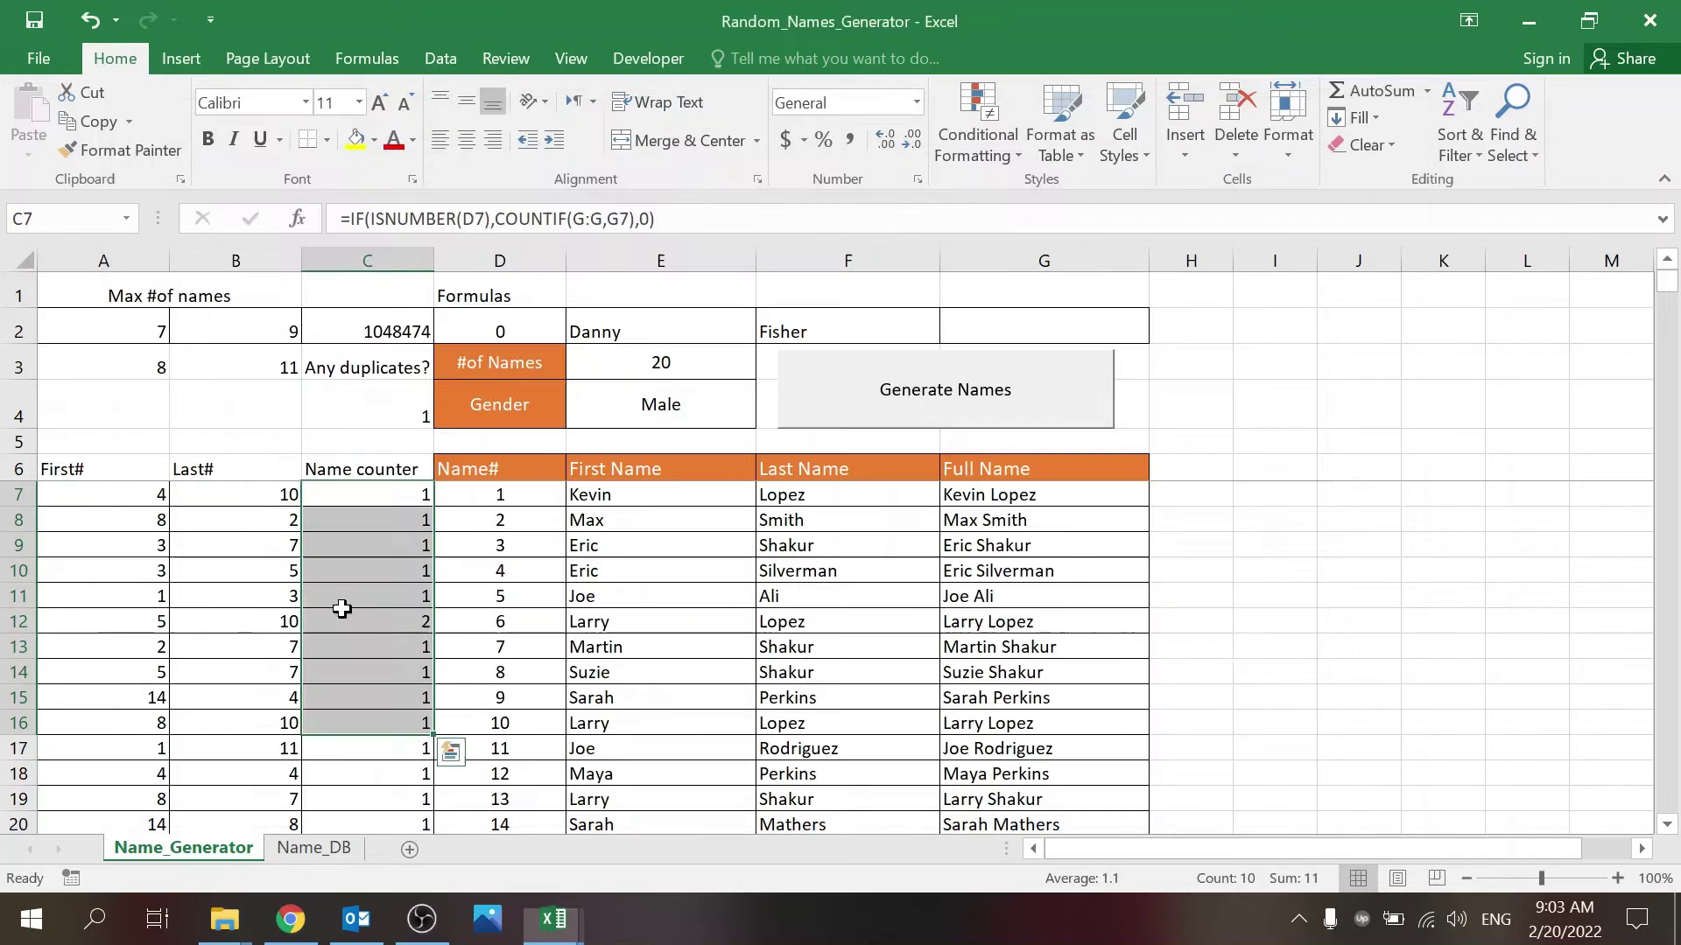
{"action": "left_click", "coordinate": [356, 503]}
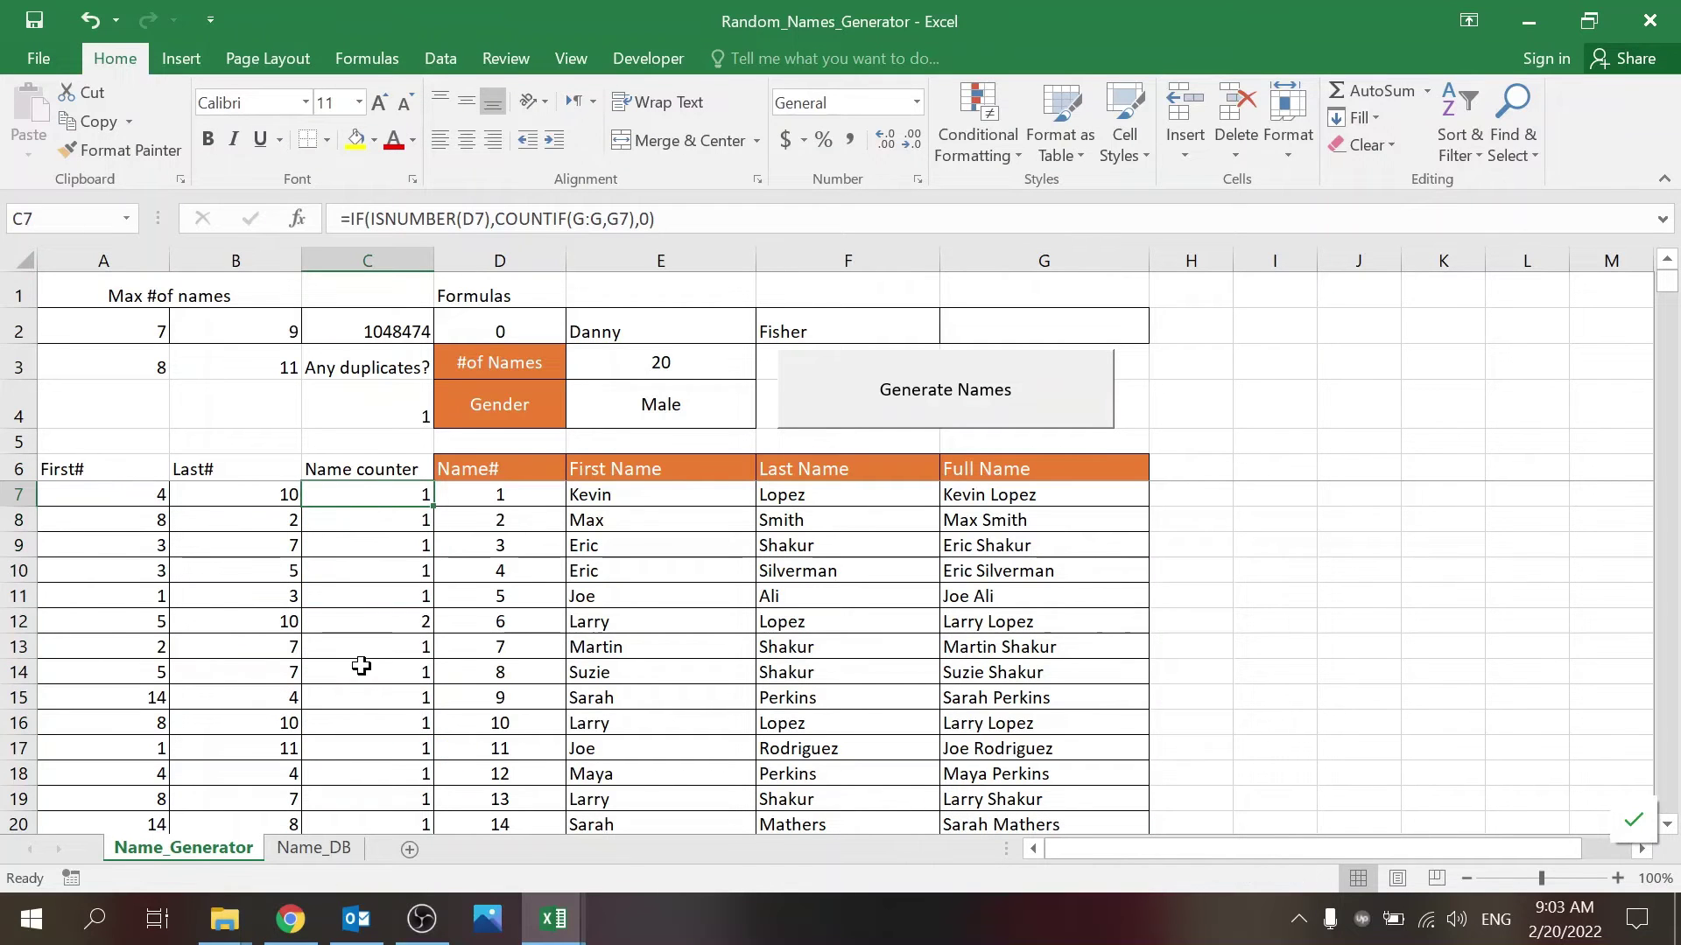
{"action": "key", "text": "alt+F11"}
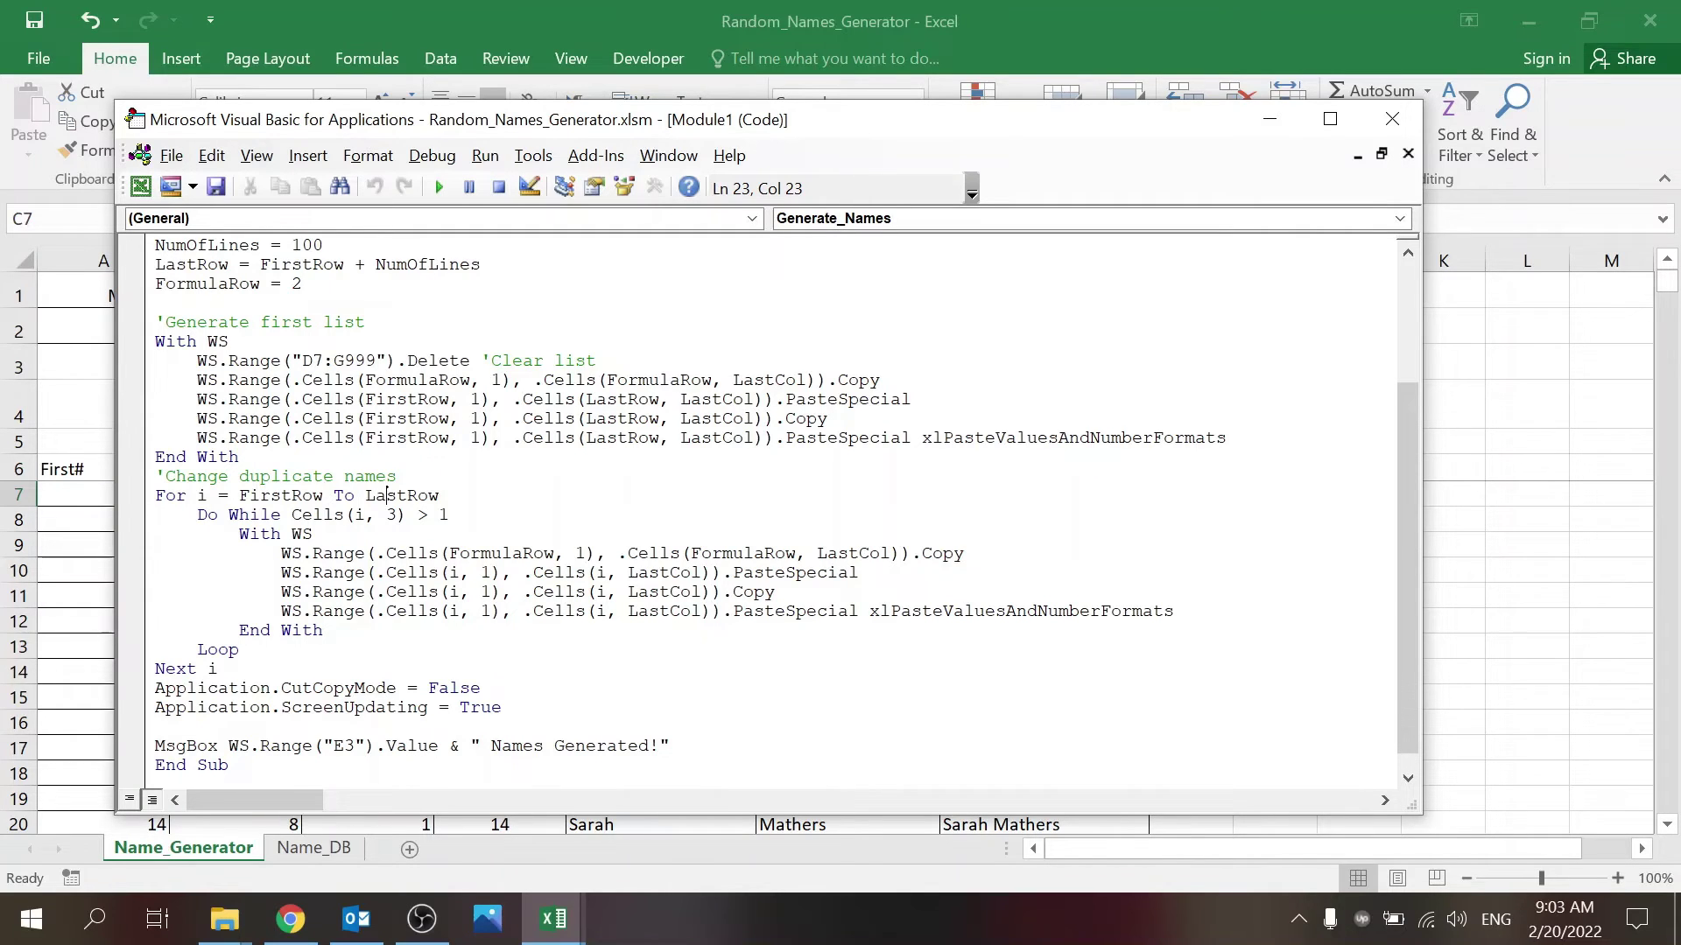
{"action": "key", "text": "alt+F11"}
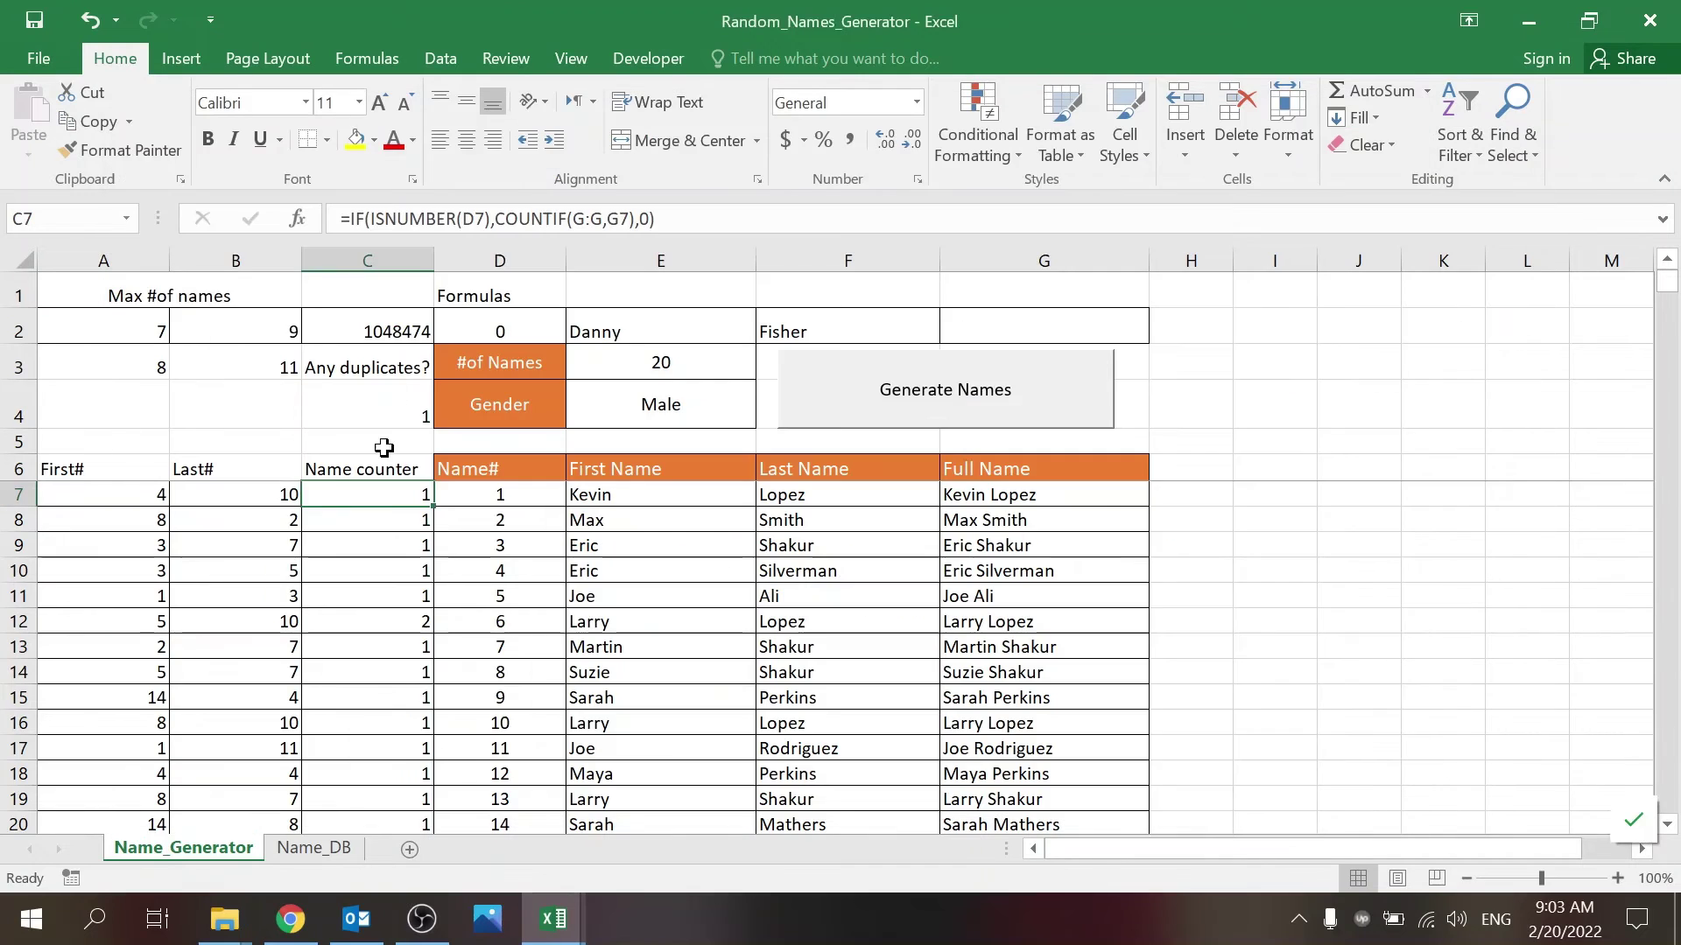
- Check the A2:G2 formula row and cell C18 against the code, then show the Name_DB sheet
{"action": "left_click_drag", "start_coordinate": [143, 326], "coordinate": [1023, 323]}
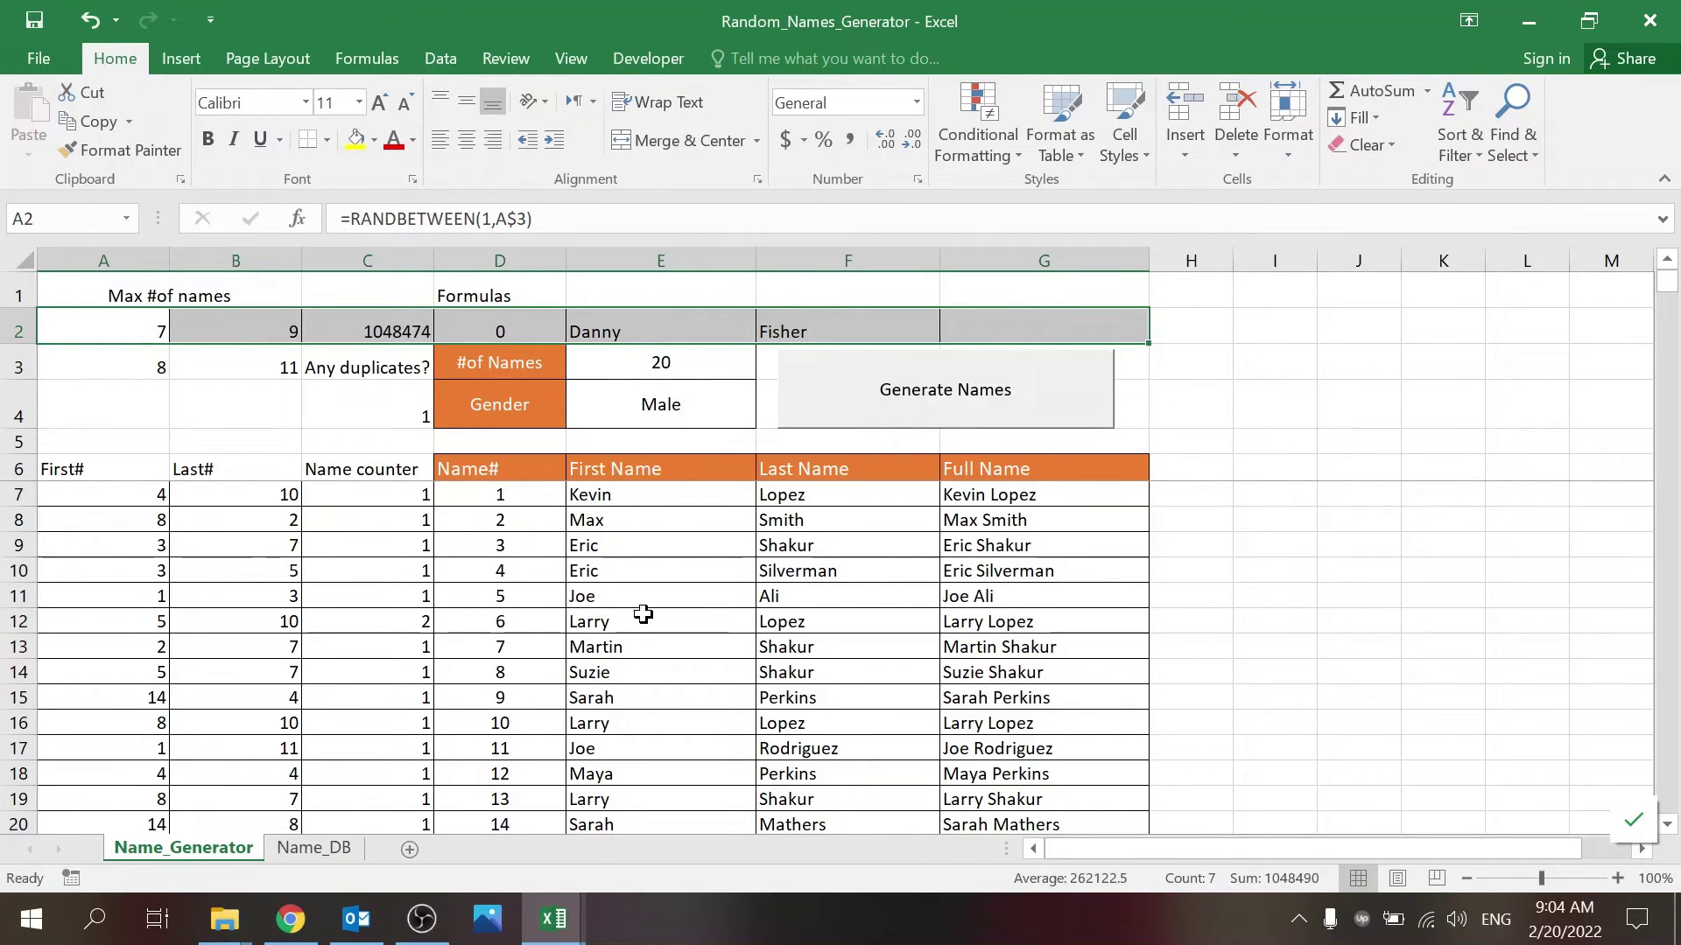
{"action": "key", "text": "alt+Tab"}
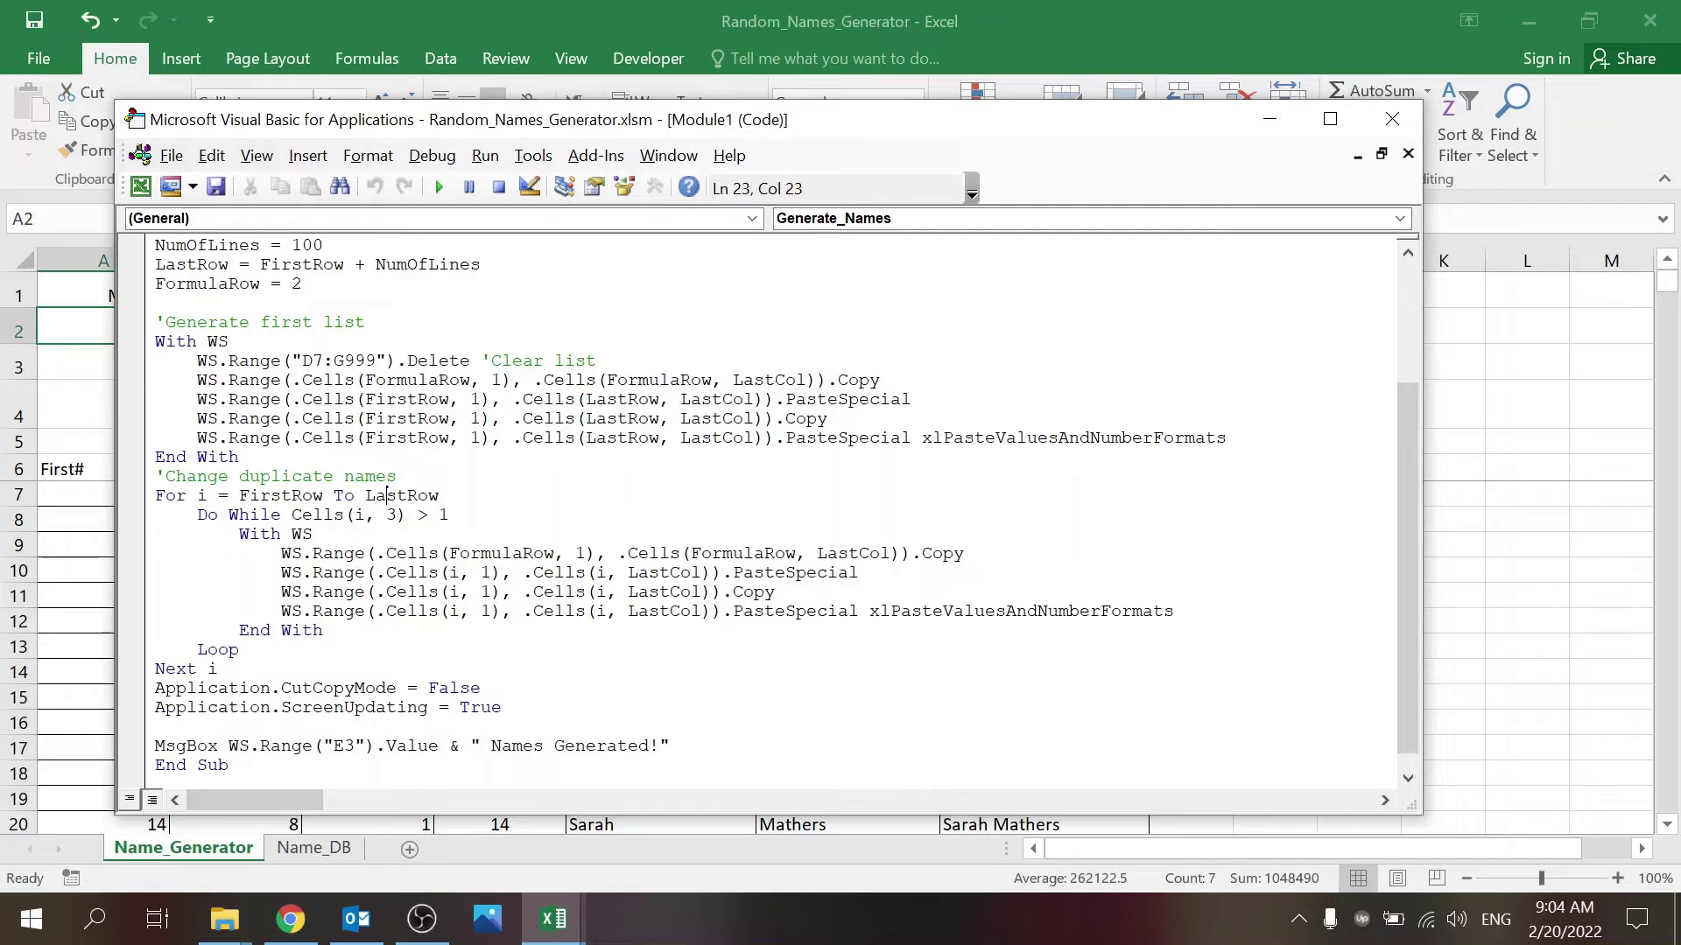
{"action": "left_click", "coordinate": [1493, 459]}
{"action": "left_click_drag", "start_coordinate": [399, 507], "coordinate": [396, 776]}
{"action": "left_click", "coordinate": [397, 776]}
{"action": "mouse_move", "coordinate": [553, 919]}
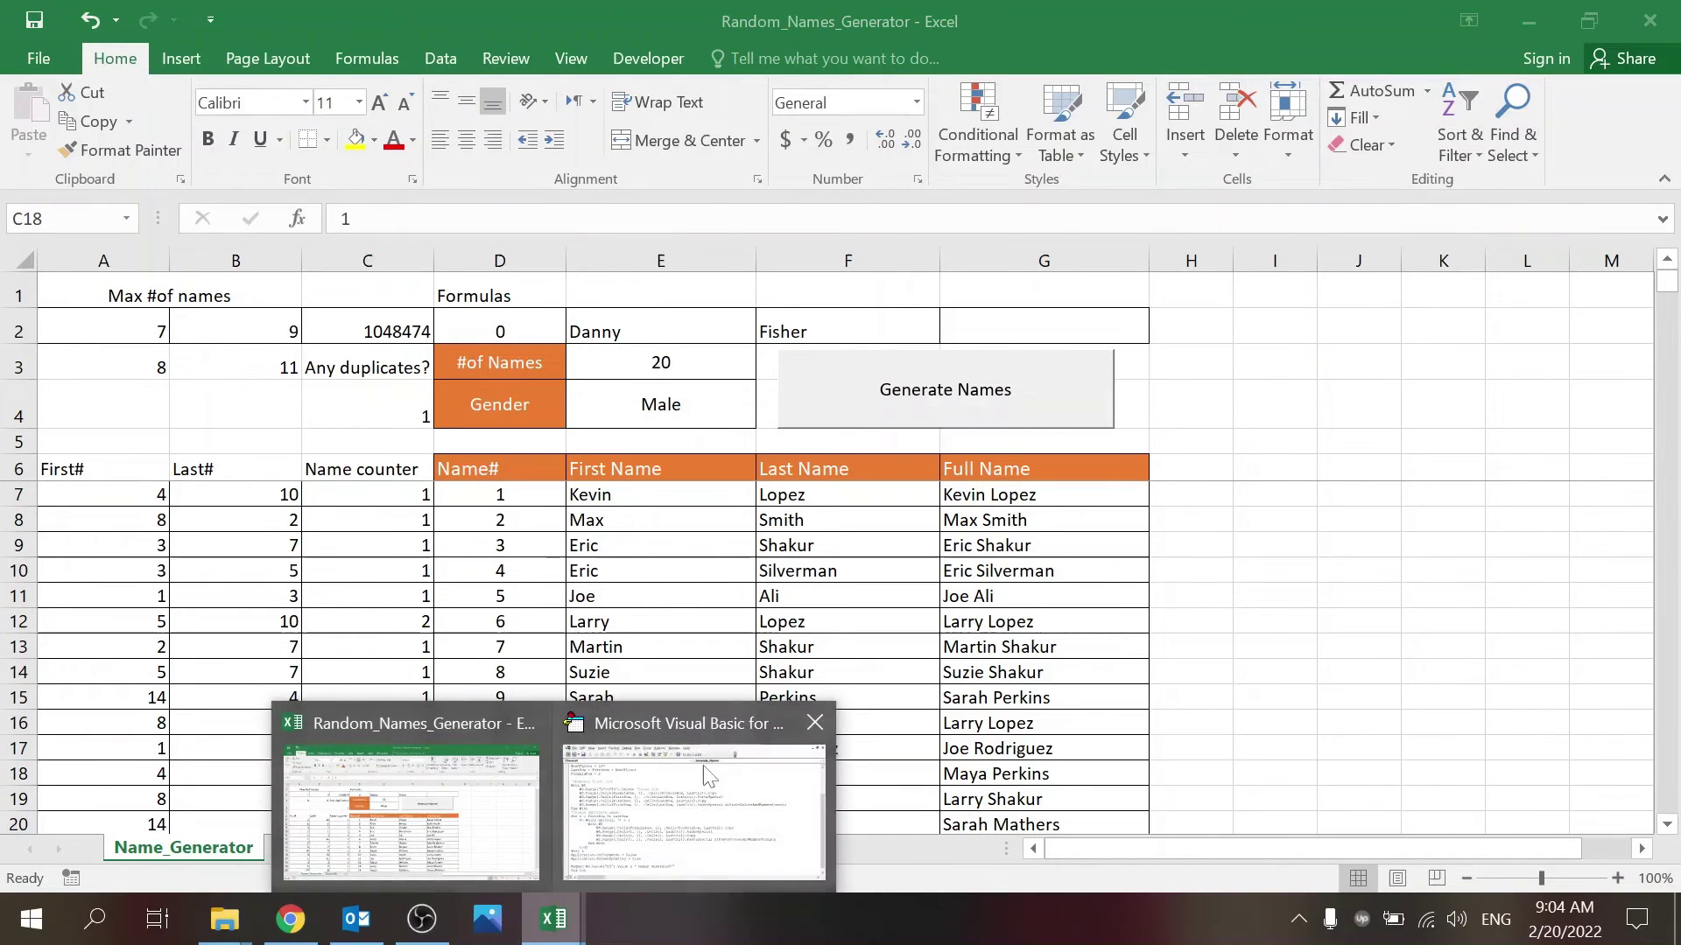
{"action": "left_click", "coordinate": [694, 801]}
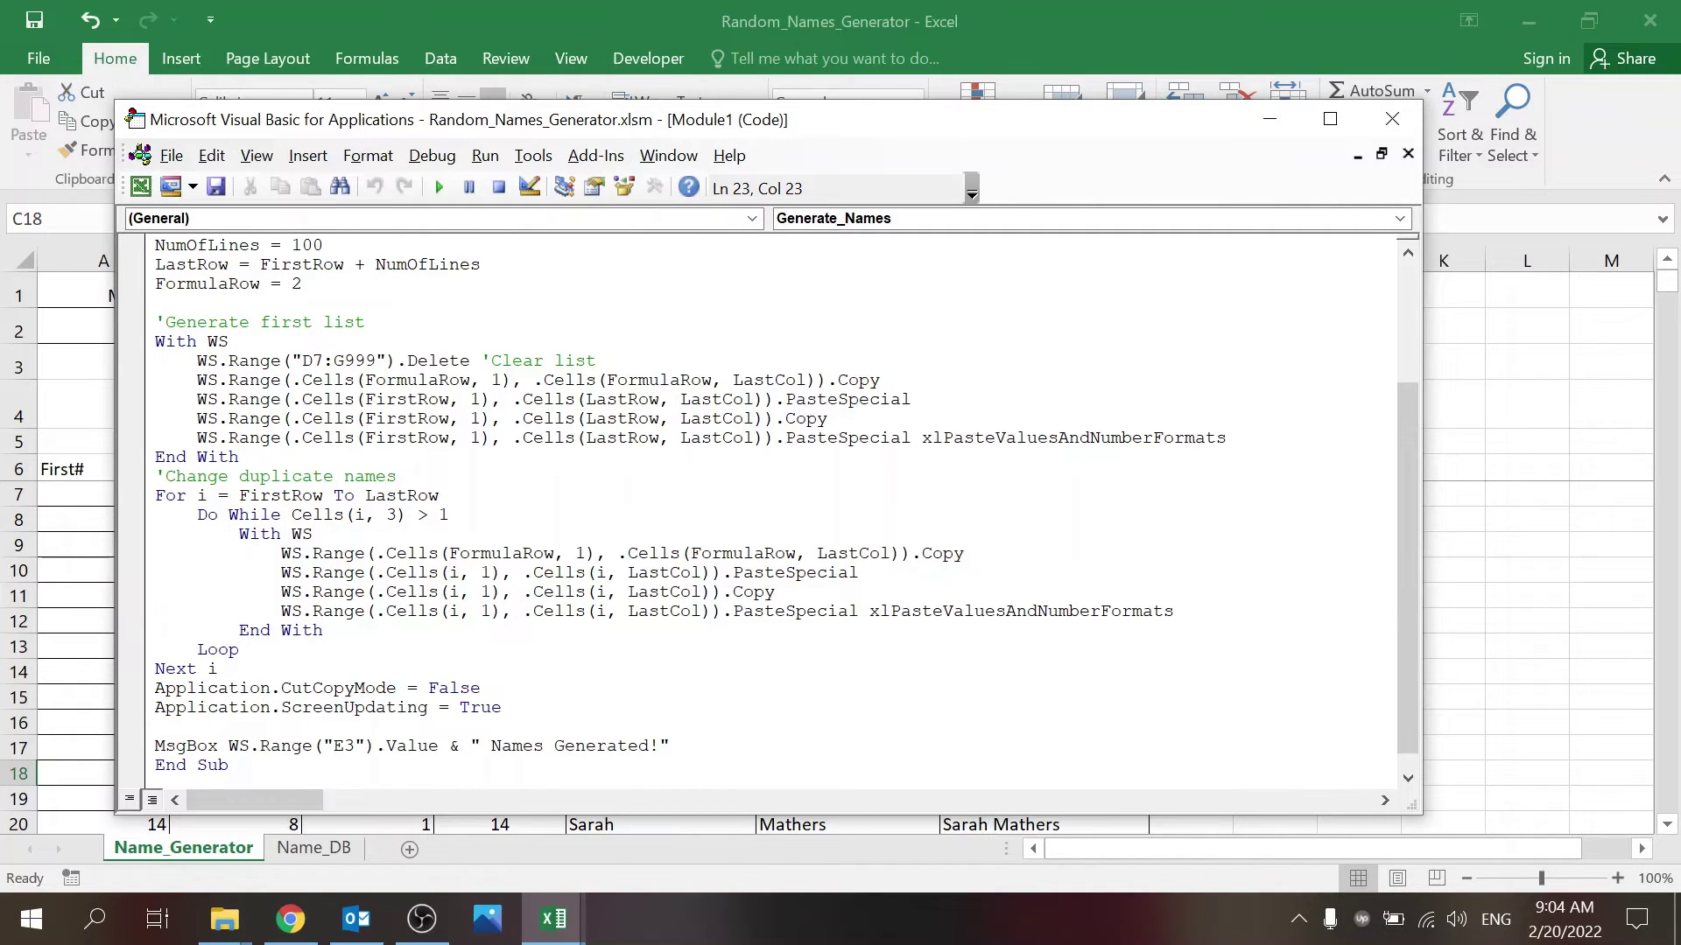
{"action": "left_click", "coordinate": [1442, 670]}
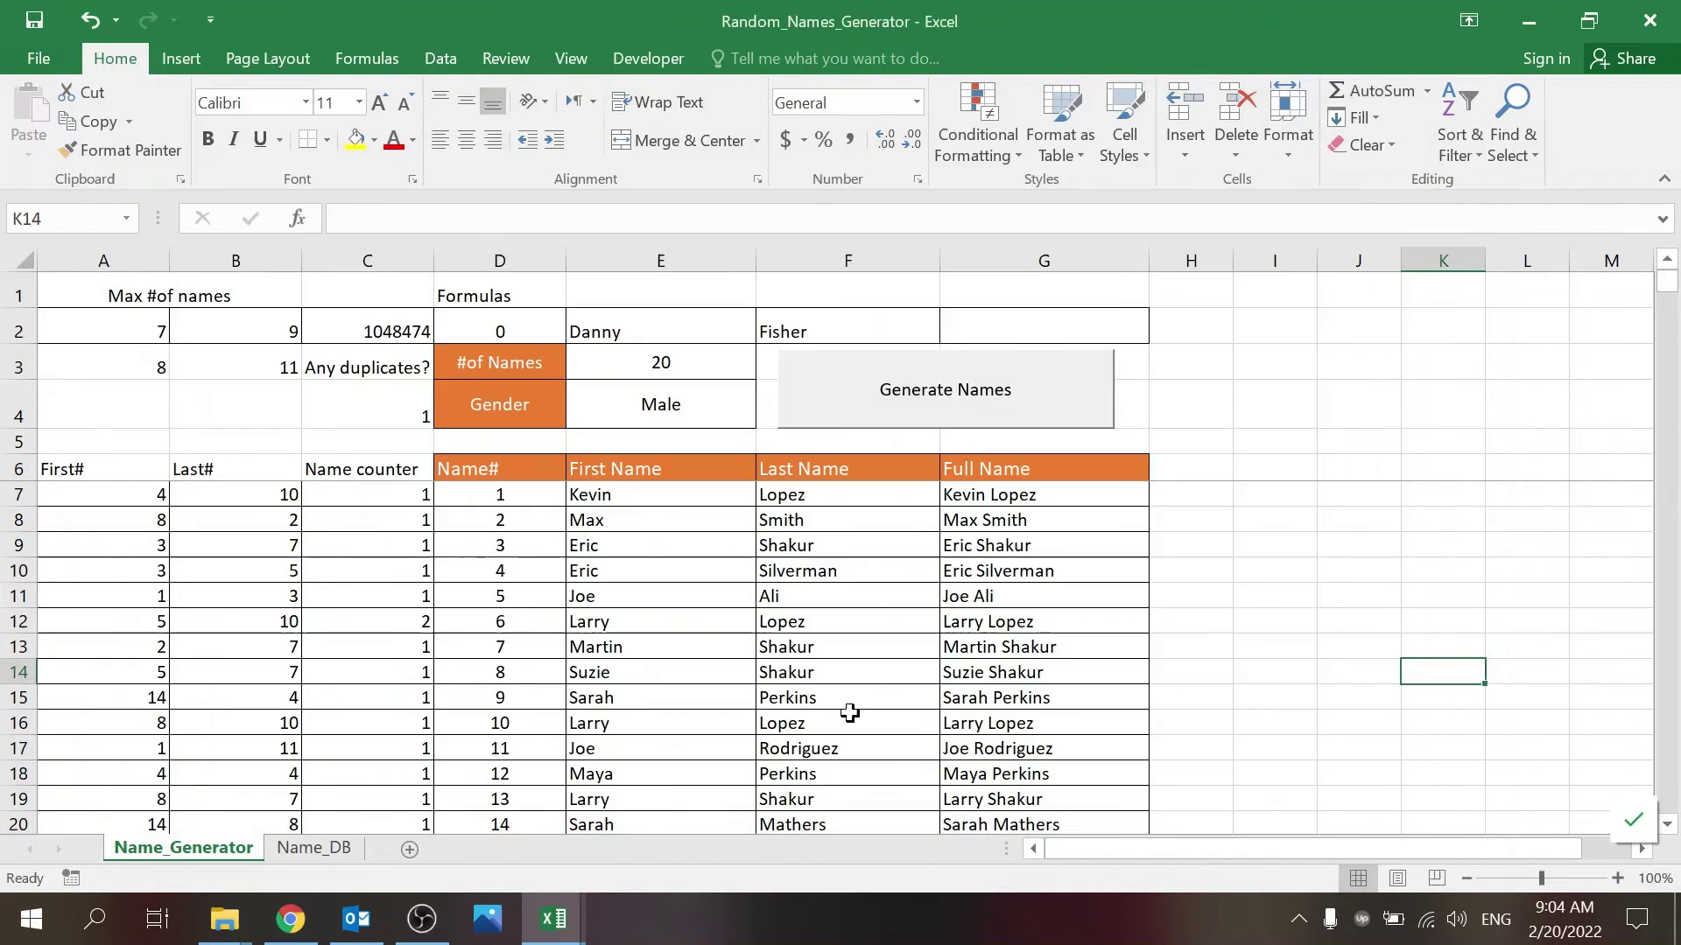
{"action": "left_click", "coordinate": [314, 848]}
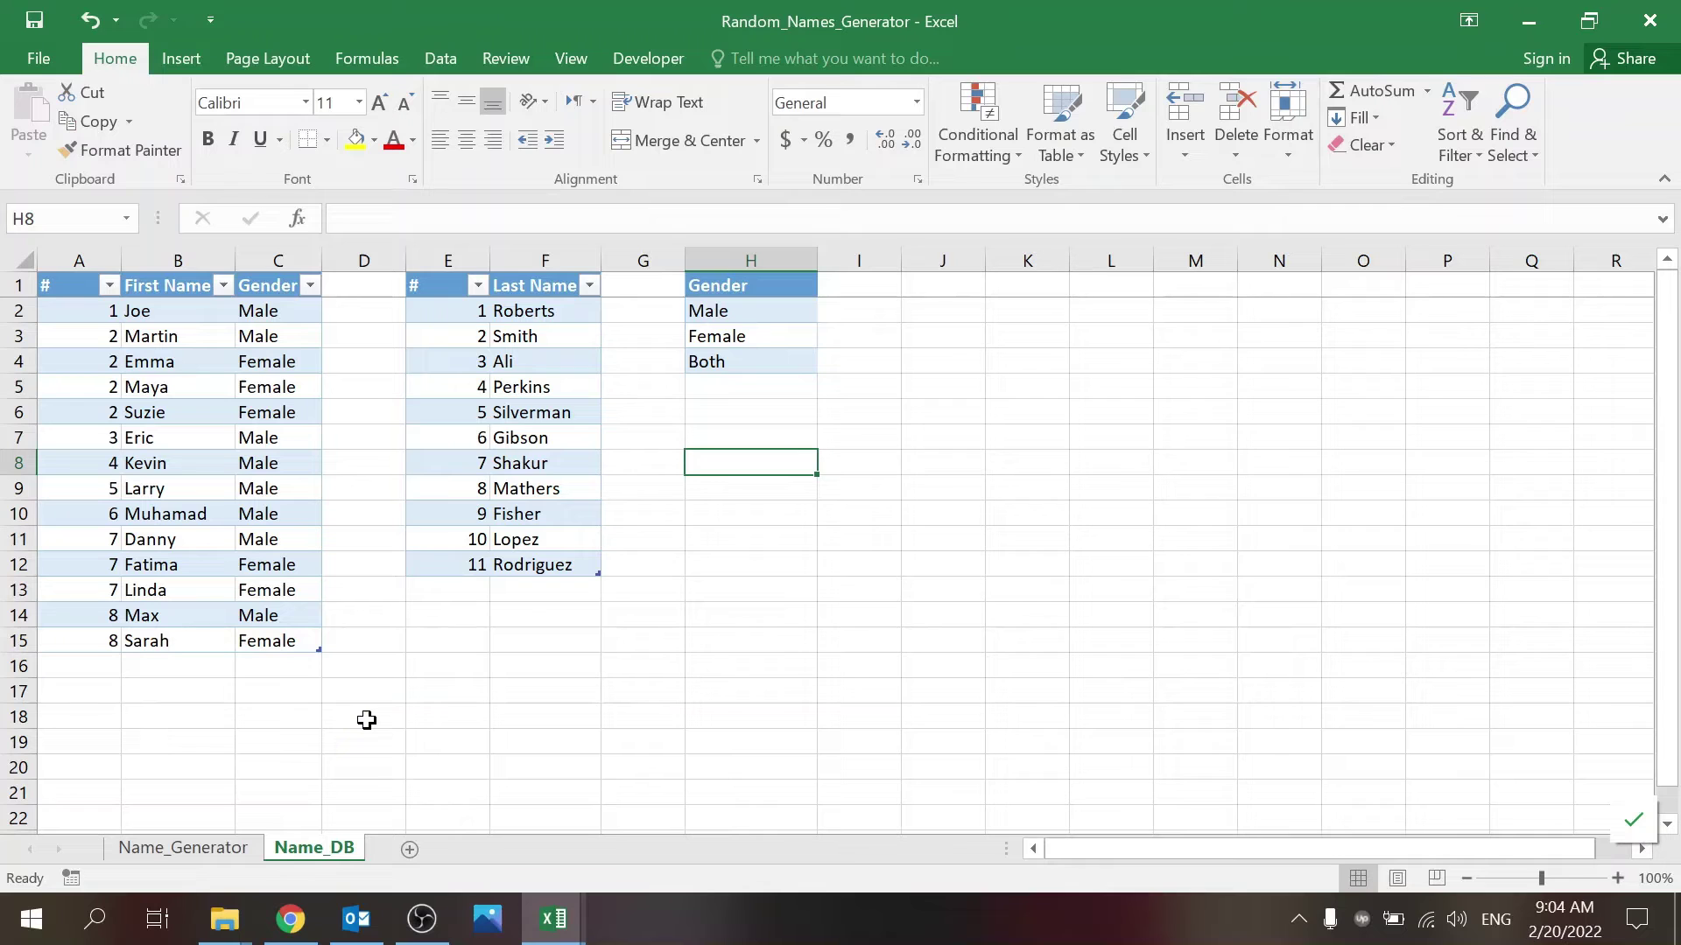
- Return to Name_Generator, reopen the VBA editor, and shift its window to uncover columns A–C
{"action": "left_click", "coordinate": [231, 847]}
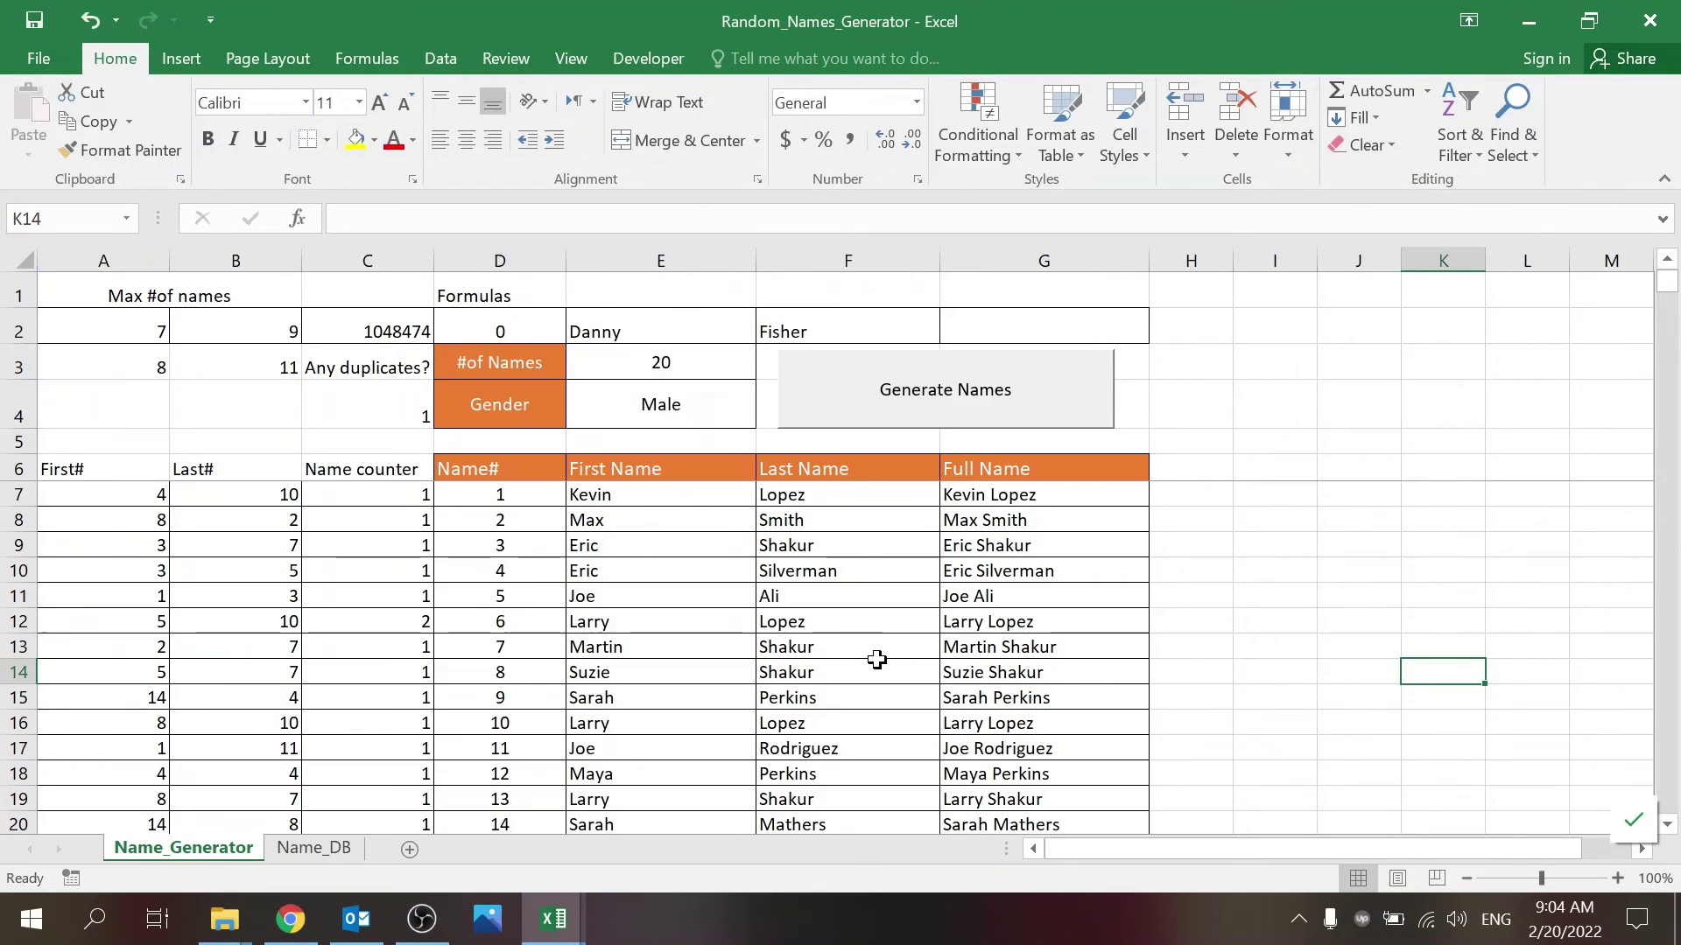
{"action": "key", "text": "alt+F11"}
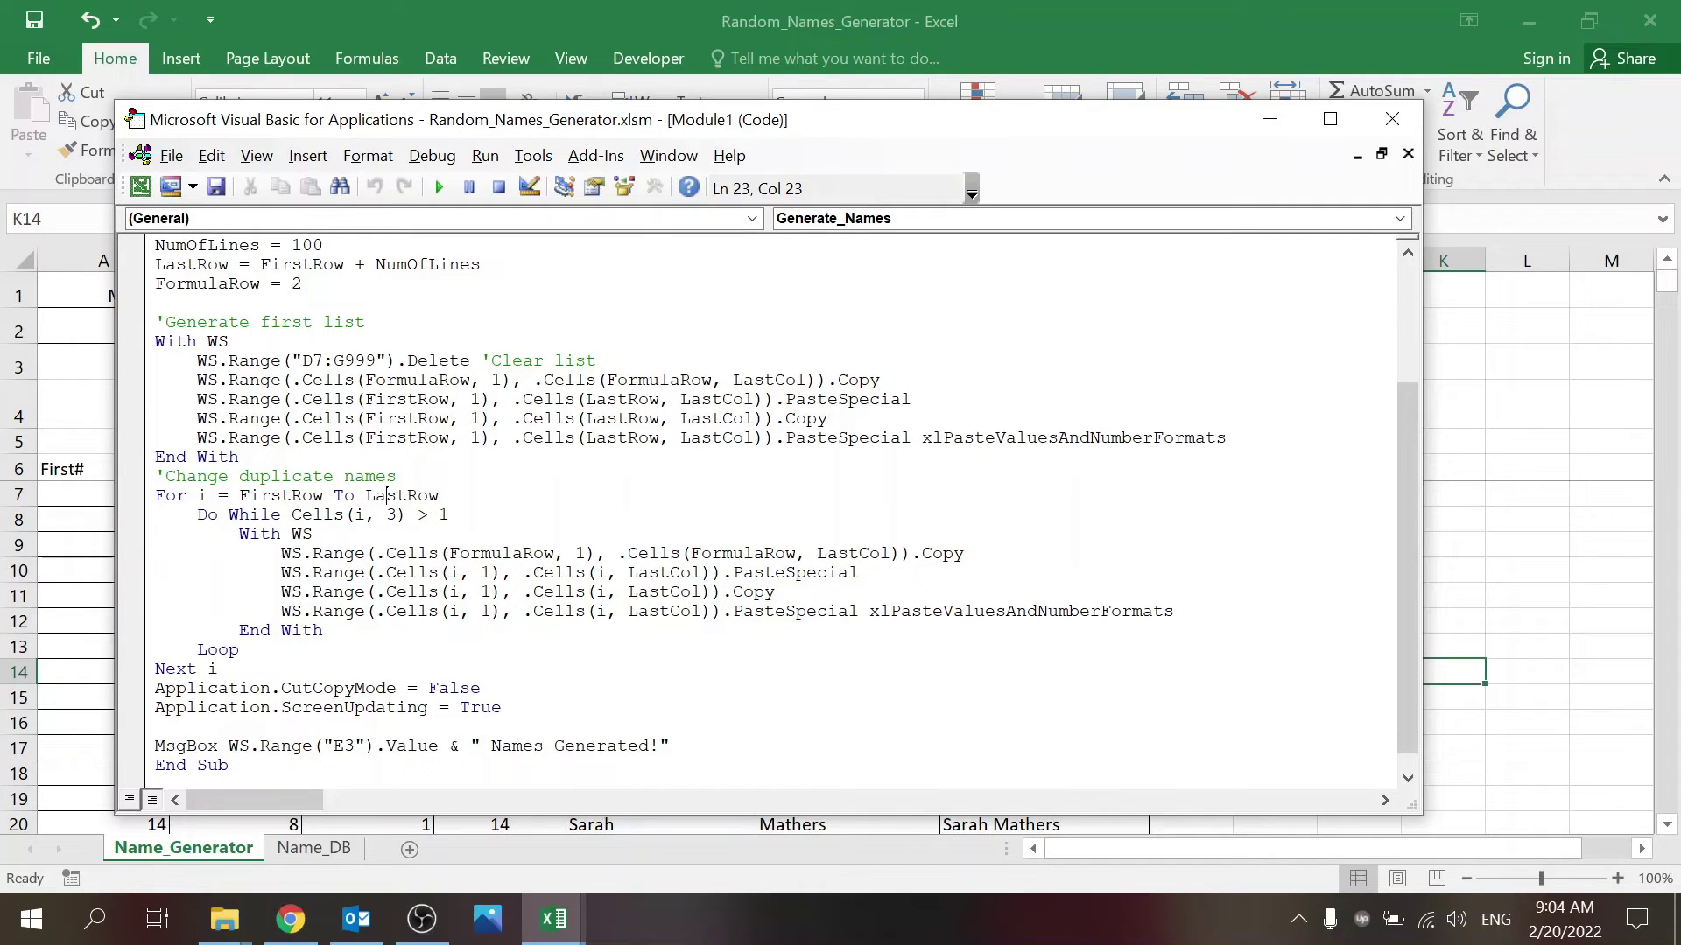
{"action": "left_click_drag", "start_coordinate": [1397, 476], "coordinate": [1397, 490]}
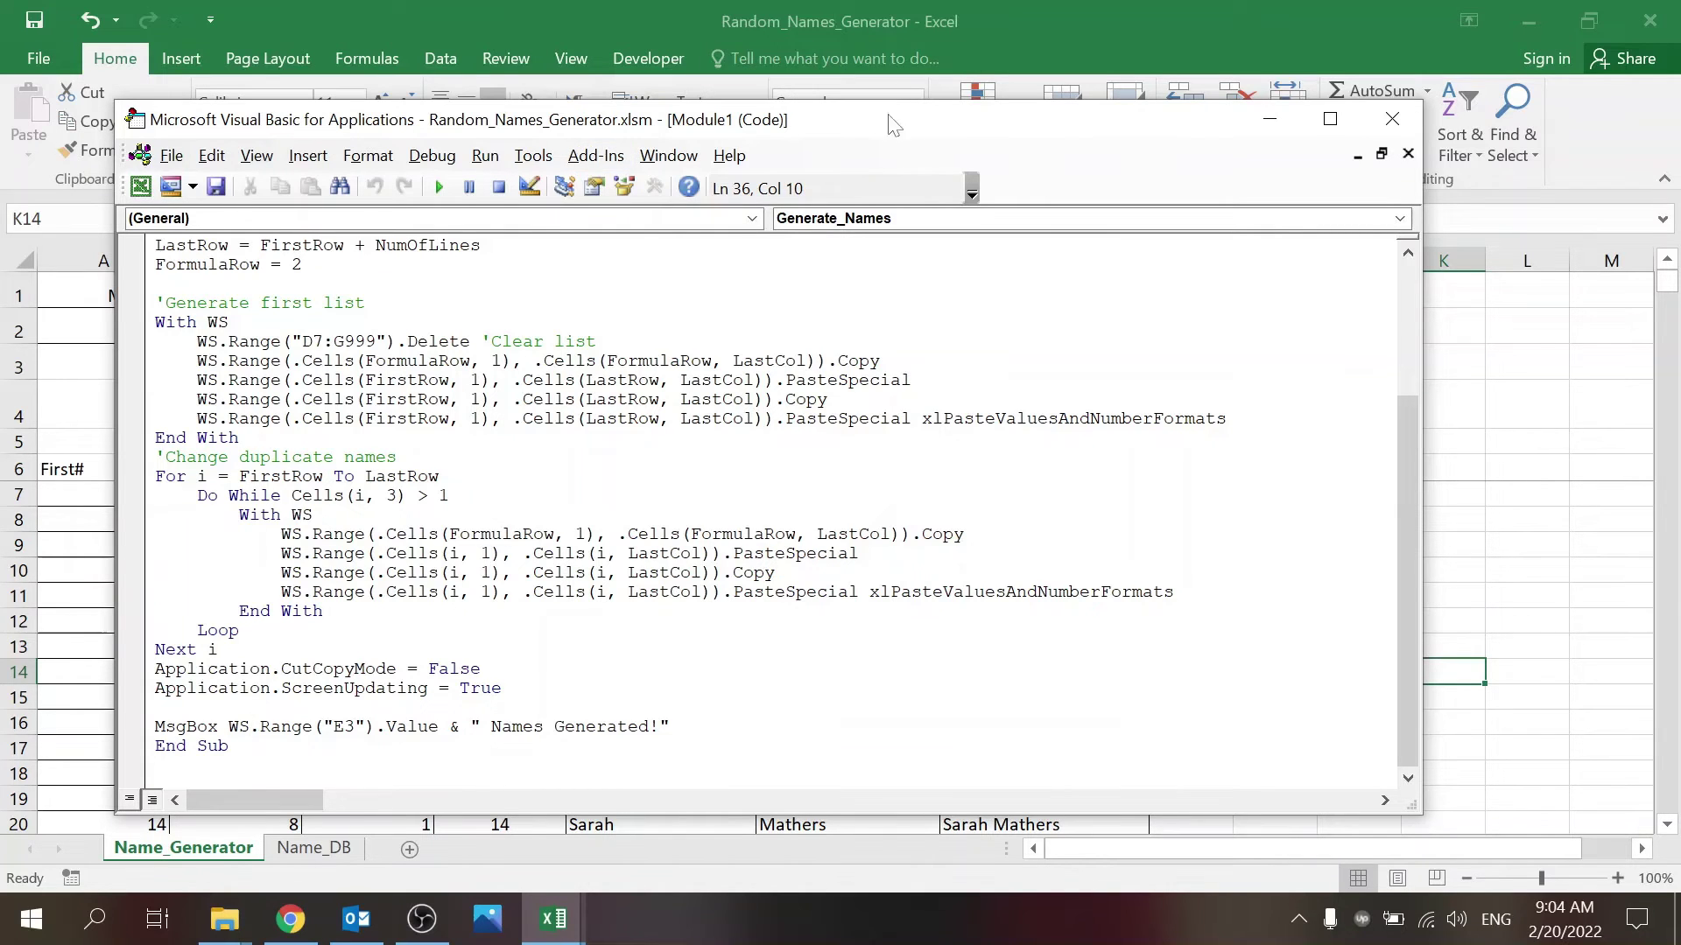
{"action": "mouse_move", "coordinate": [891, 127]}
{"action": "left_mouse_down"}
{"action": "mouse_move", "coordinate": [1560, 204]}
{"action": "mouse_move", "coordinate": [889, 147]}
{"action": "left_mouse_up"}
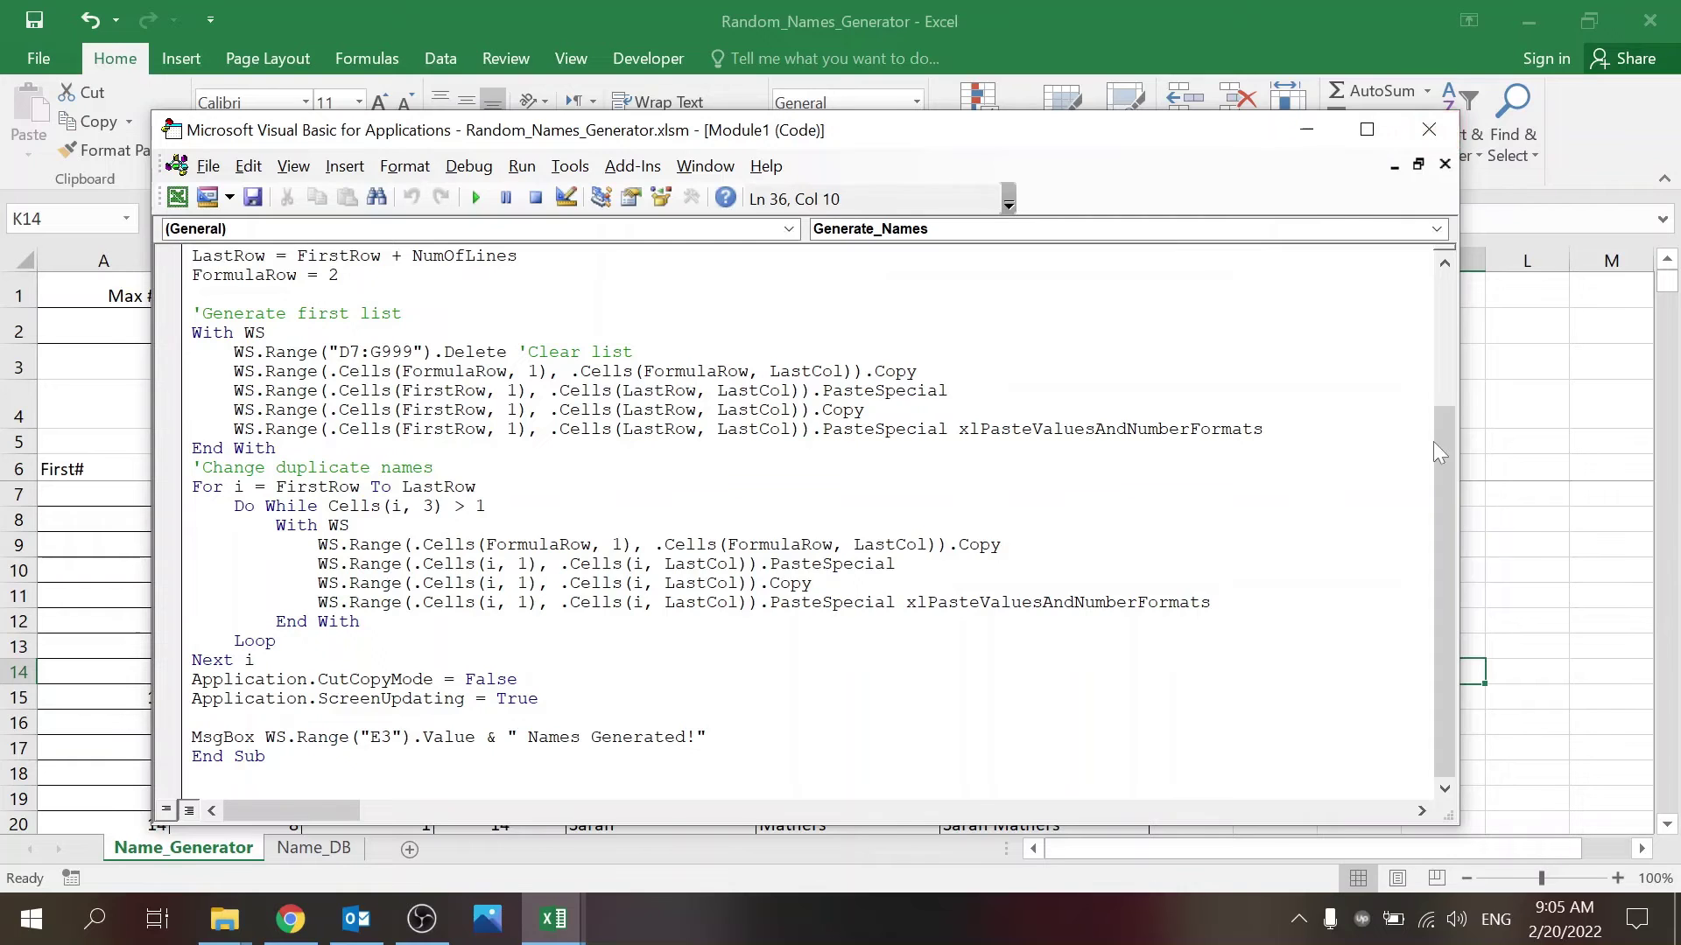
{"action": "mouse_move", "coordinate": [1445, 459]}
{"action": "left_mouse_down"}
{"action": "mouse_move", "coordinate": [1460, 263]}
{"action": "mouse_move", "coordinate": [1431, 461]}
{"action": "left_mouse_up"}
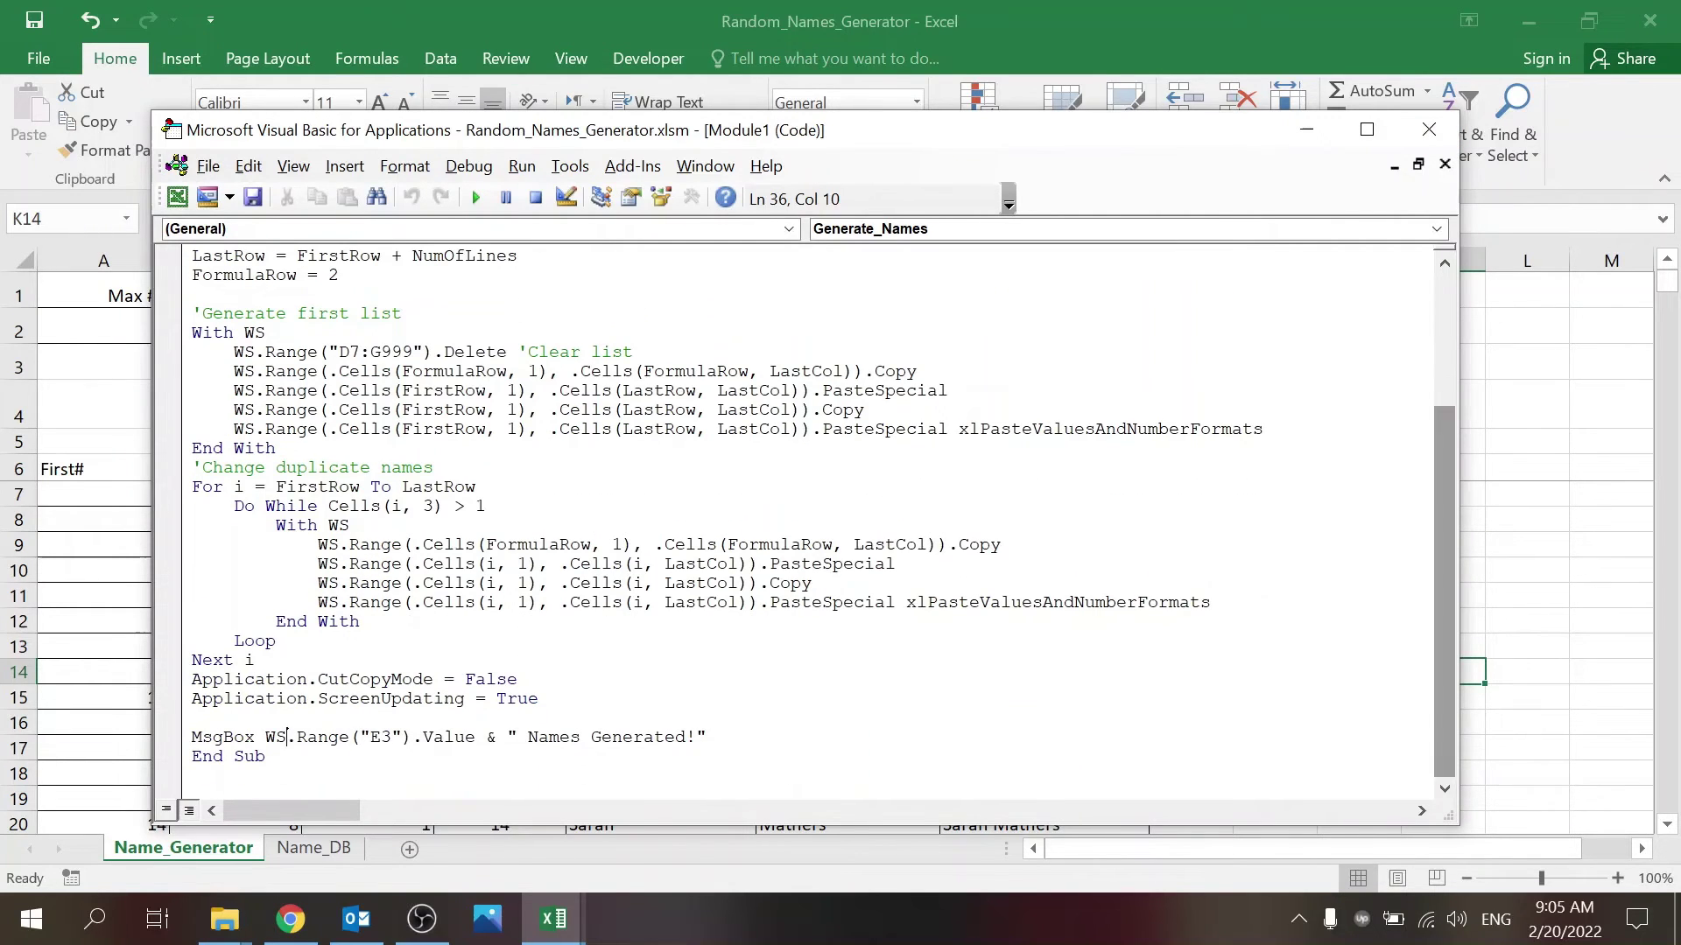
- Set breakpoints on the five first-list lines and the seven Do While loop lines
{"action": "left_click", "coordinate": [166, 351]}
{"action": "left_click", "coordinate": [166, 371]}
{"action": "left_click", "coordinate": [166, 390]}
{"action": "left_click", "coordinate": [167, 408]}
{"action": "left_click", "coordinate": [167, 428]}
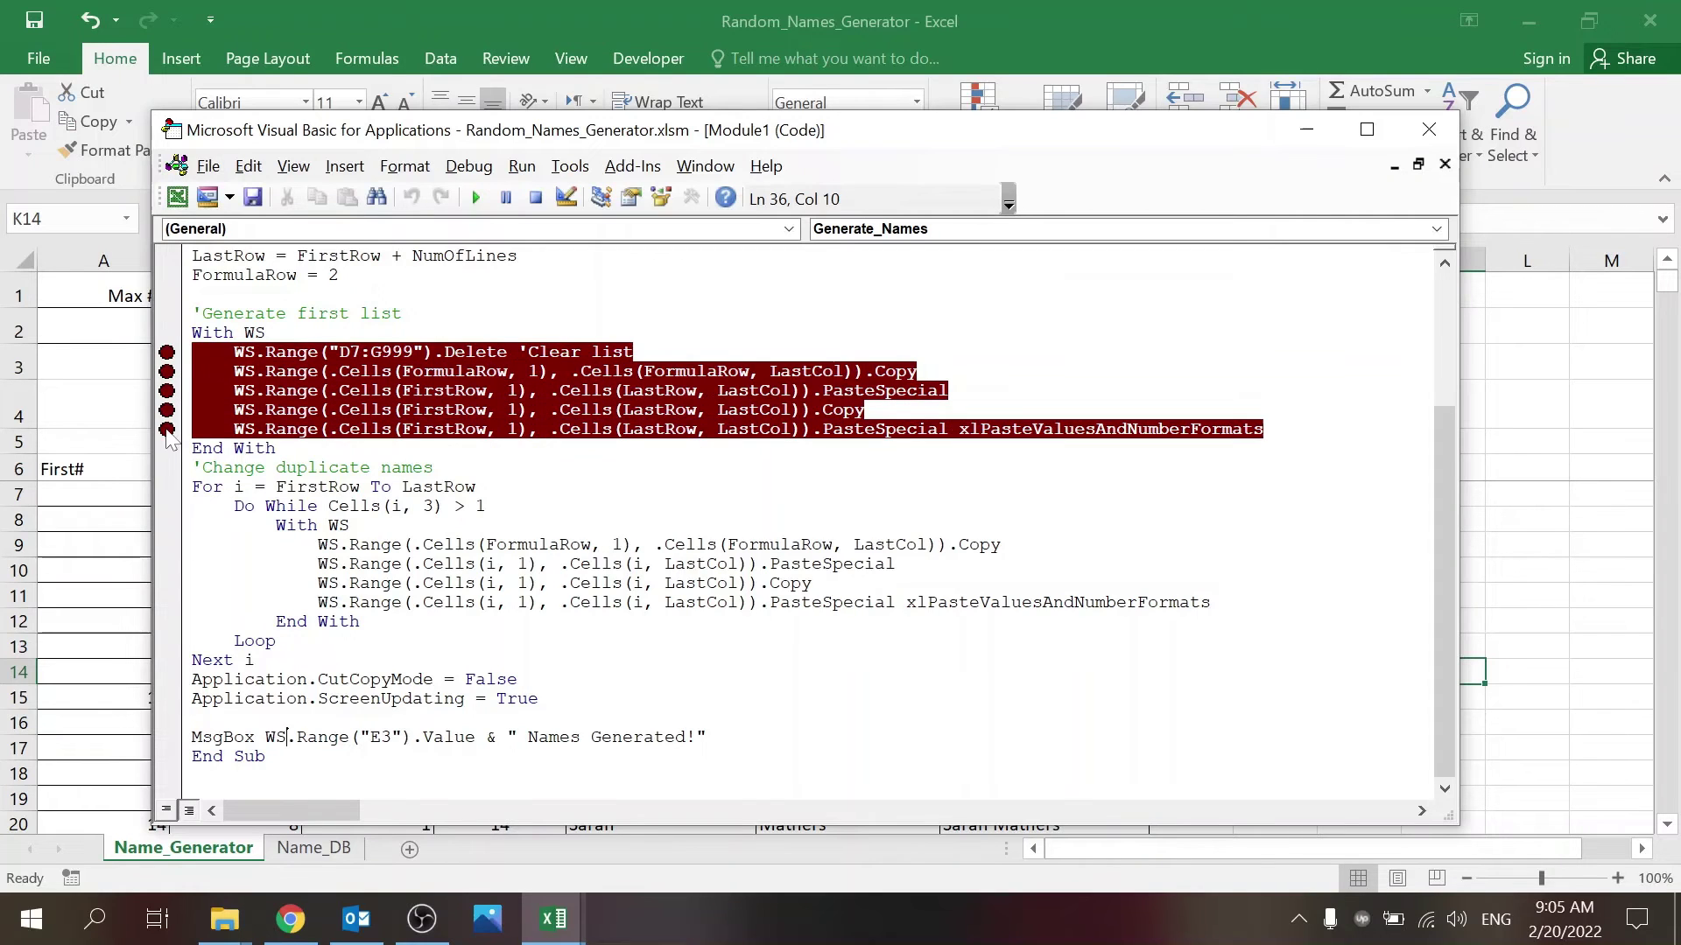
{"action": "left_click", "coordinate": [167, 505]}
{"action": "left_click", "coordinate": [166, 525]}
{"action": "left_click", "coordinate": [166, 544]}
{"action": "left_click", "coordinate": [167, 563]}
{"action": "left_click", "coordinate": [167, 582]}
{"action": "left_click", "coordinate": [166, 601]}
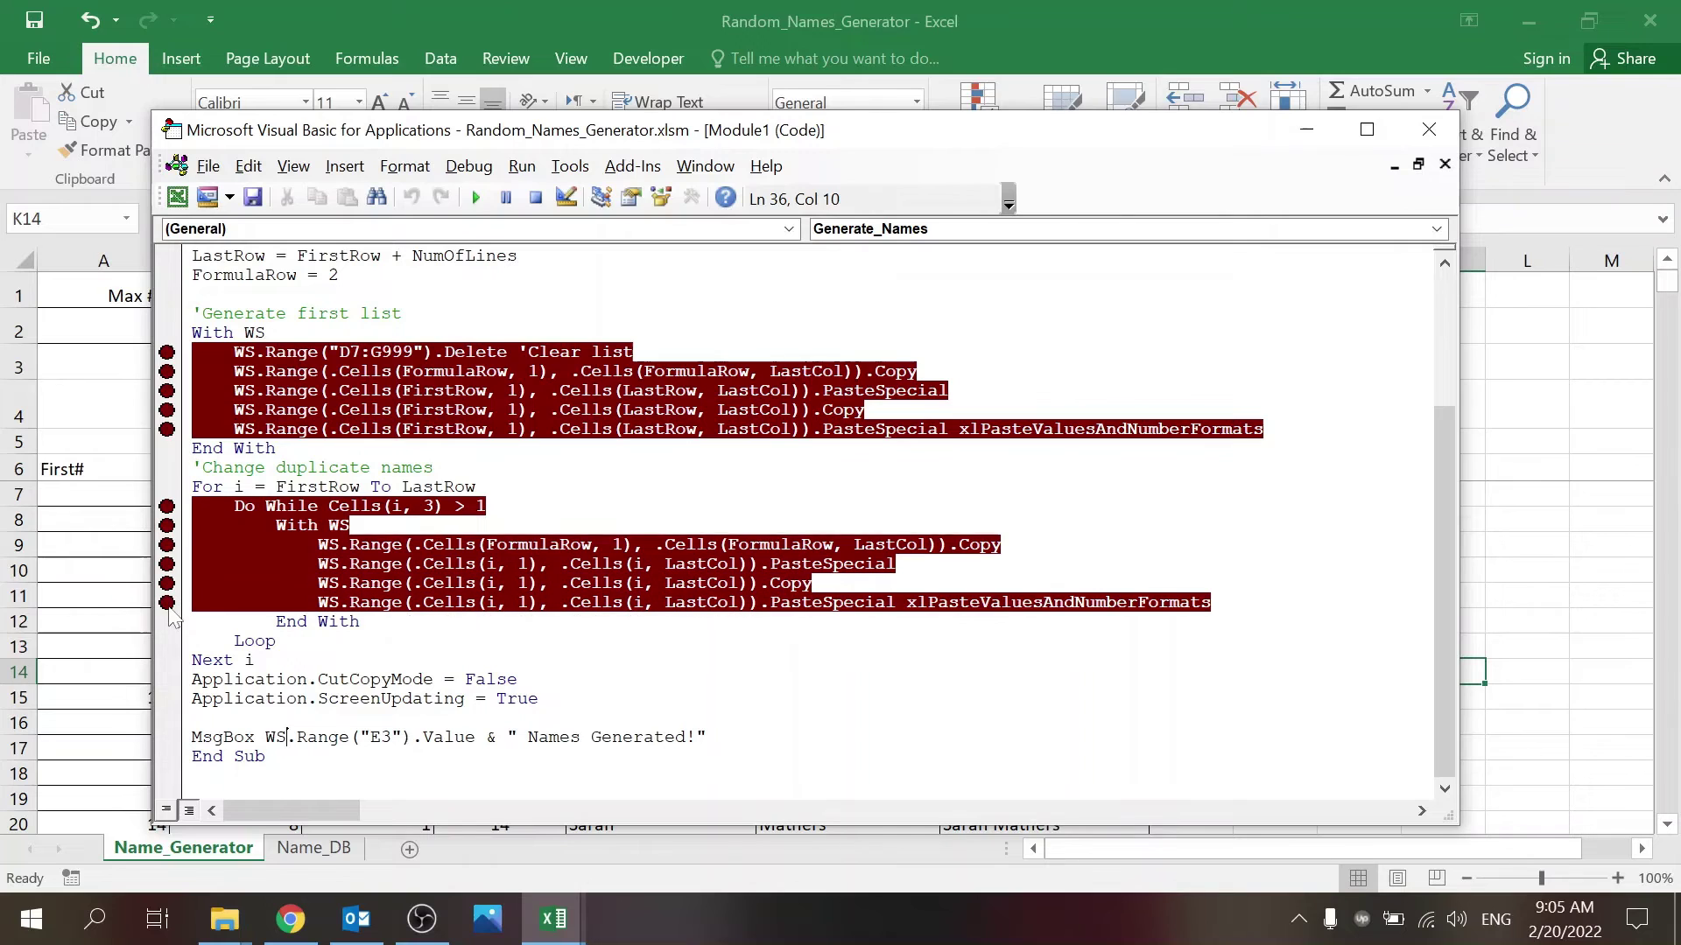
{"action": "left_click", "coordinate": [166, 621]}
- Run Generate Names and continue through the breakpoints until it halts at the values paste line
{"action": "left_click", "coordinate": [1521, 507]}
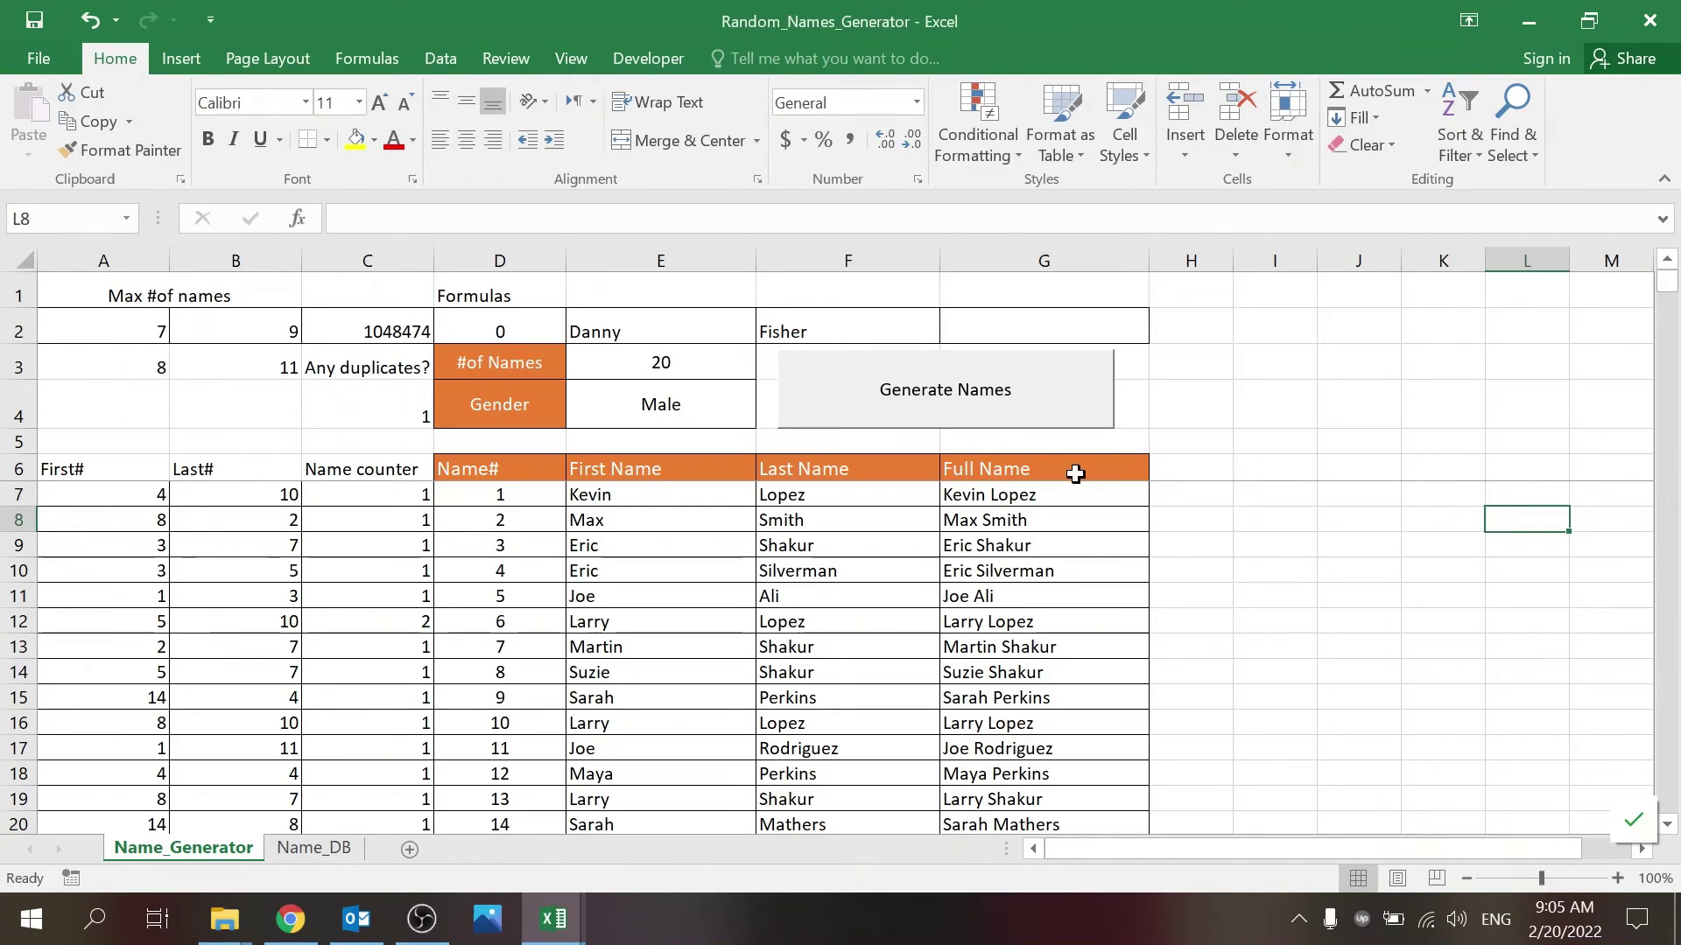
{"action": "left_click", "coordinate": [833, 379]}
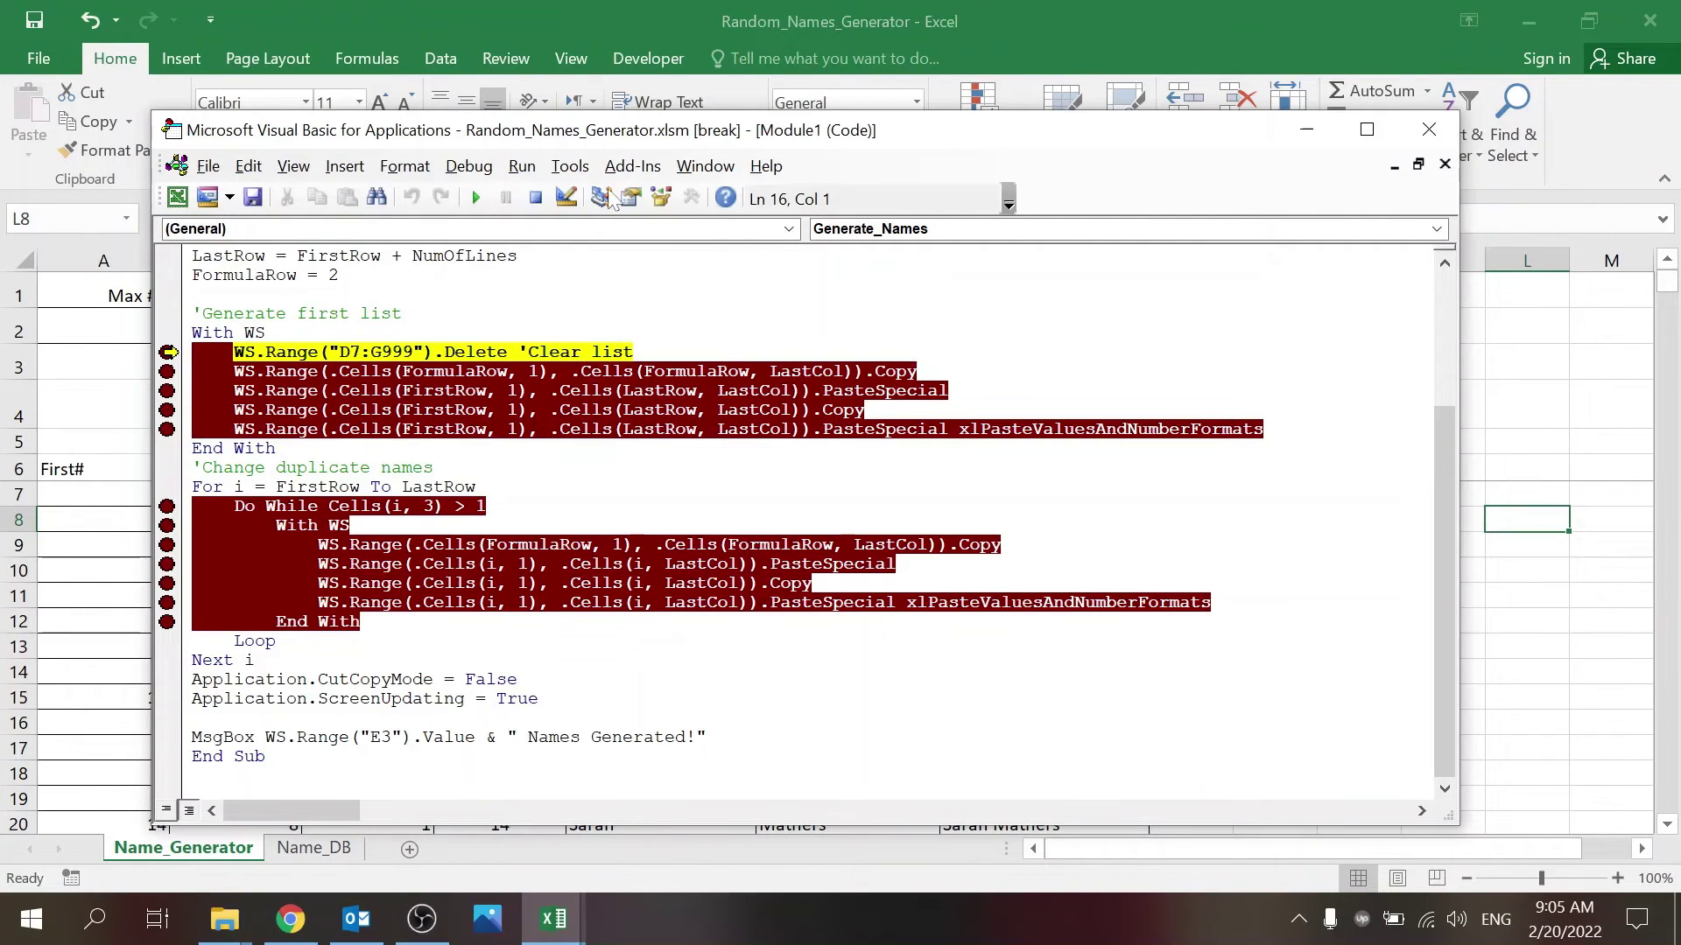
{"action": "left_click_drag", "start_coordinate": [913, 145], "coordinate": [1044, 143]}
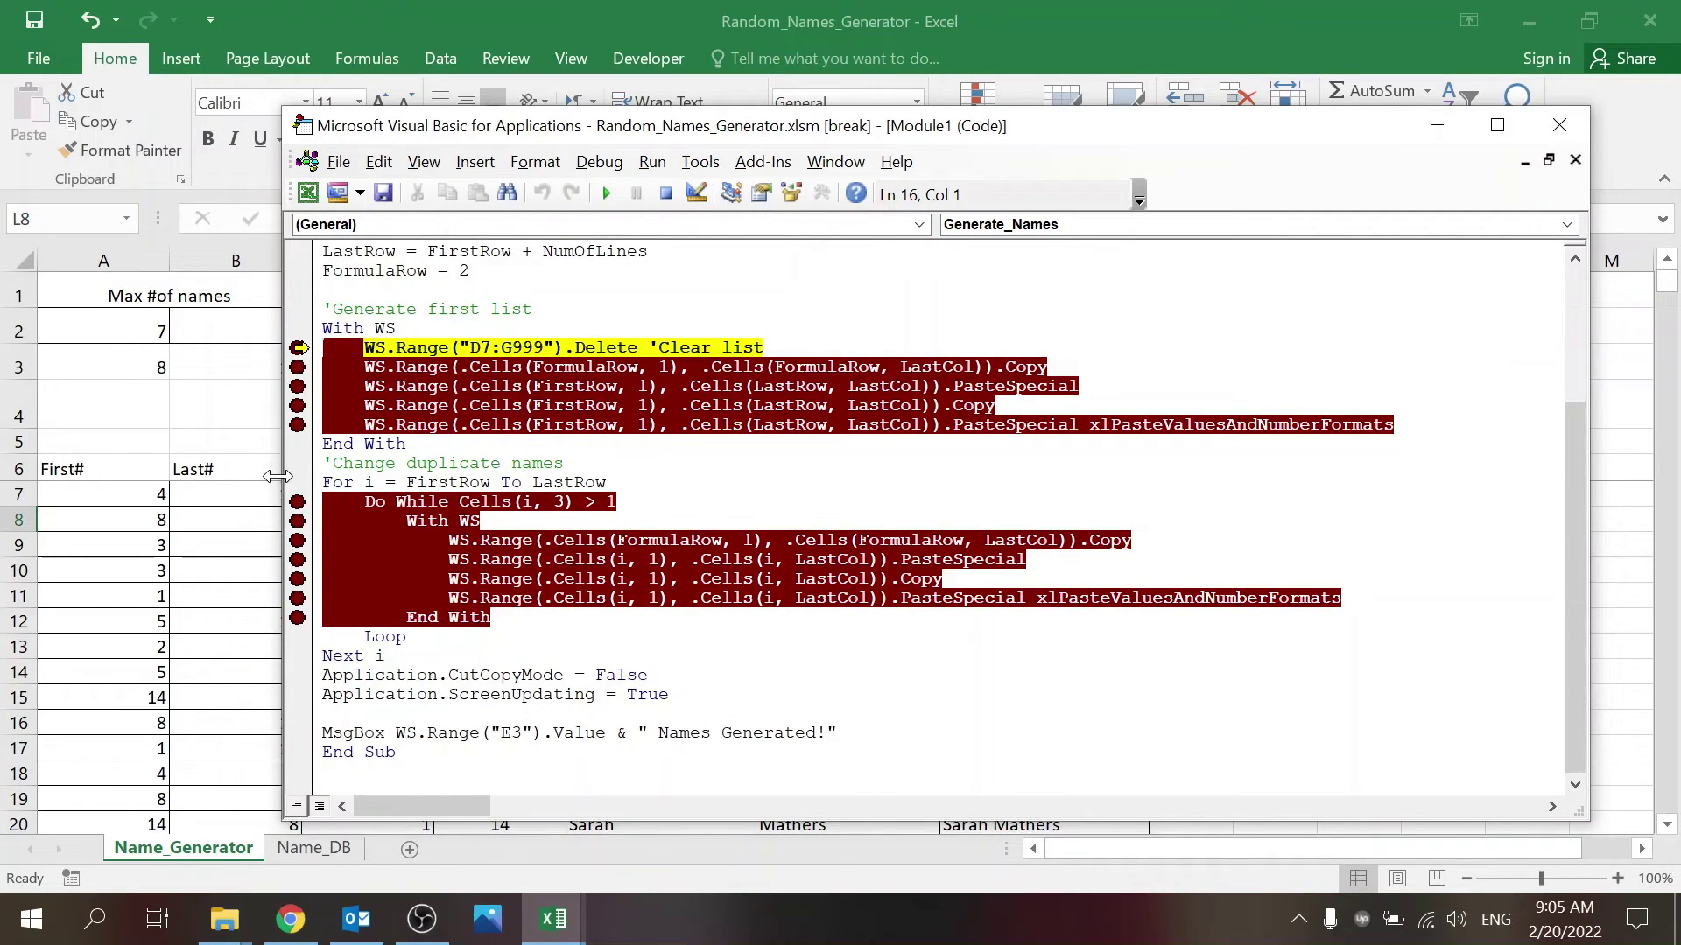
{"action": "left_click_drag", "start_coordinate": [277, 475], "coordinate": [862, 430]}
{"action": "left_click", "coordinate": [1183, 193]}
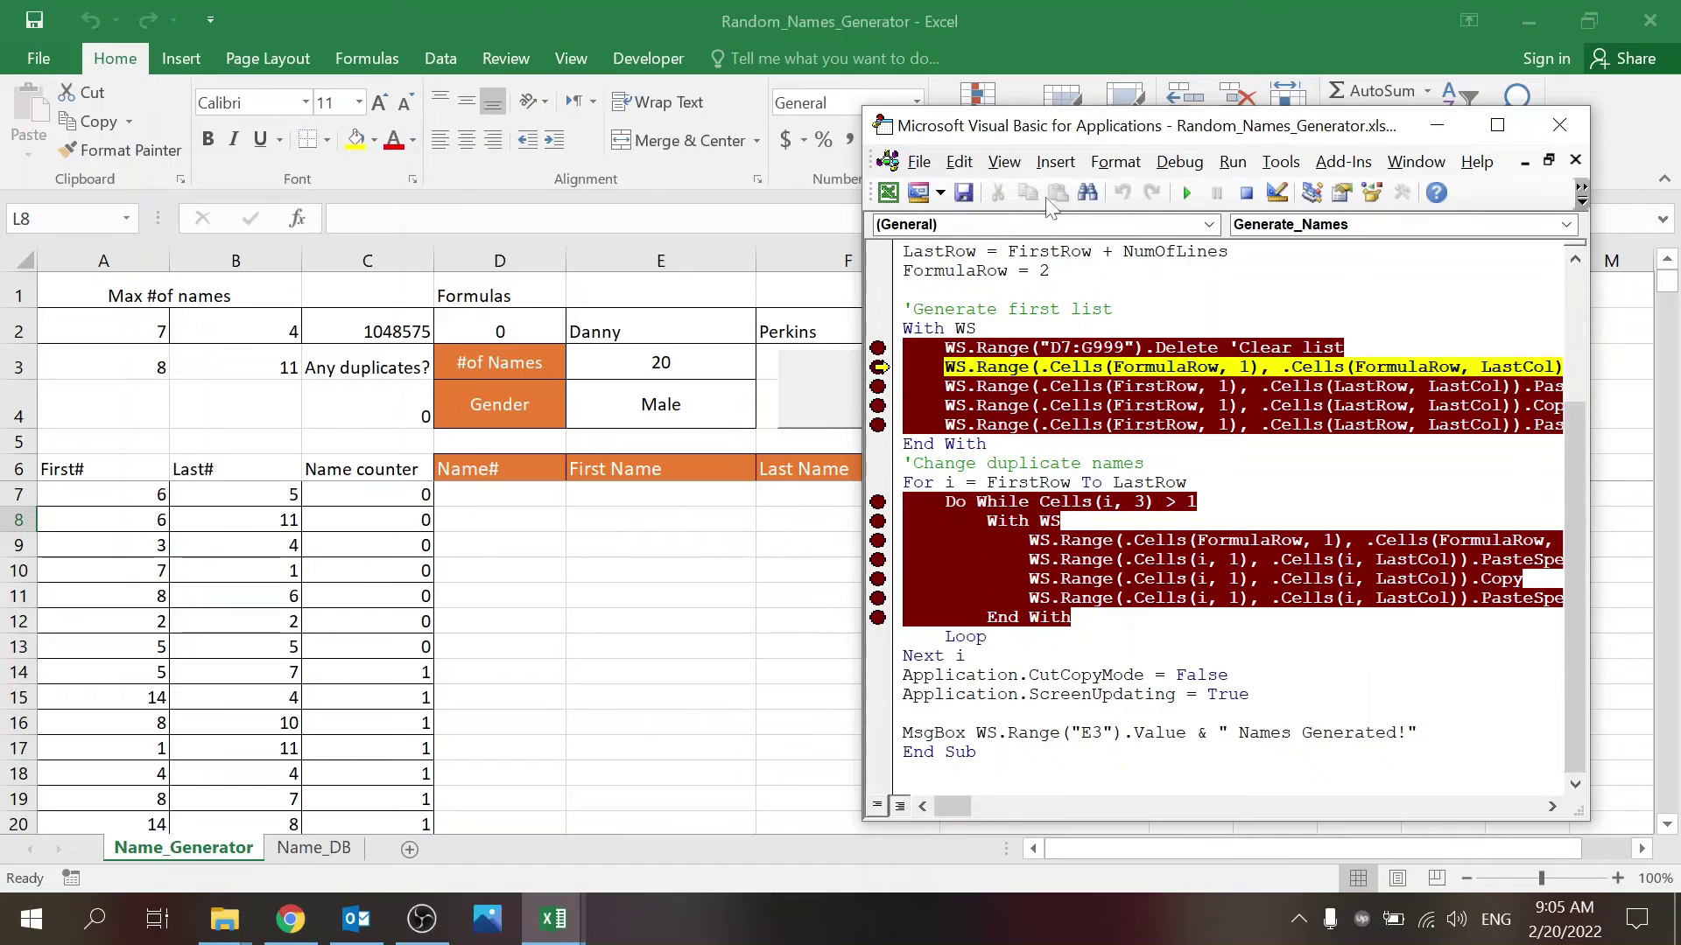
{"action": "left_click", "coordinate": [1188, 192]}
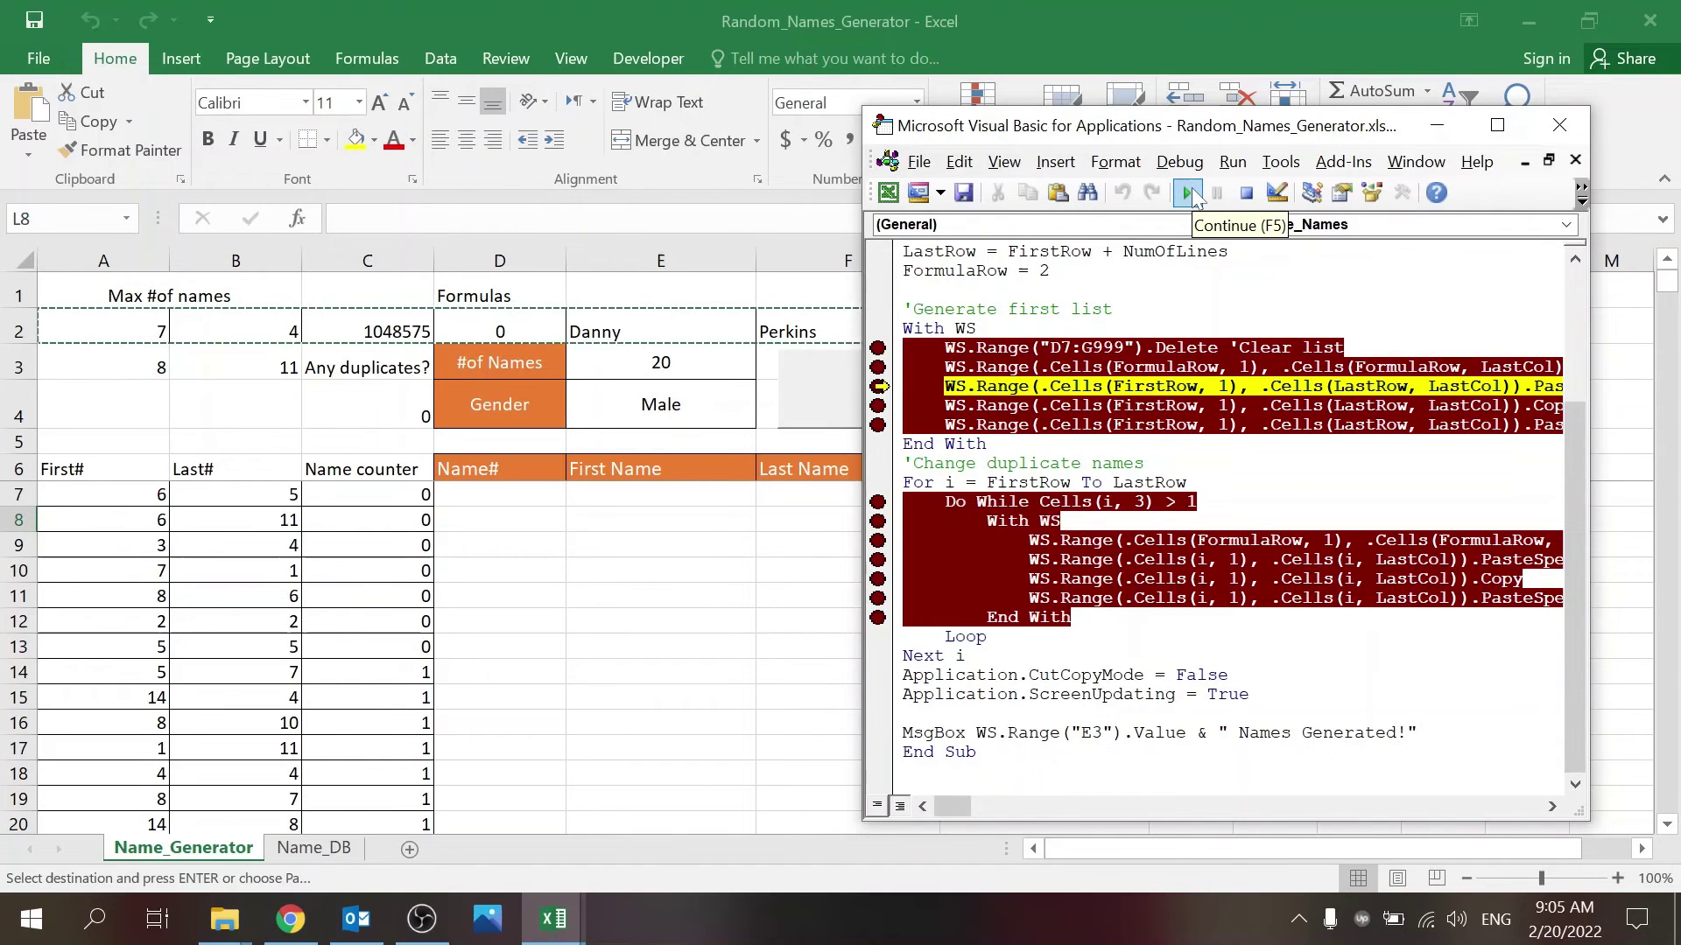
{"action": "left_click", "coordinate": [1183, 192]}
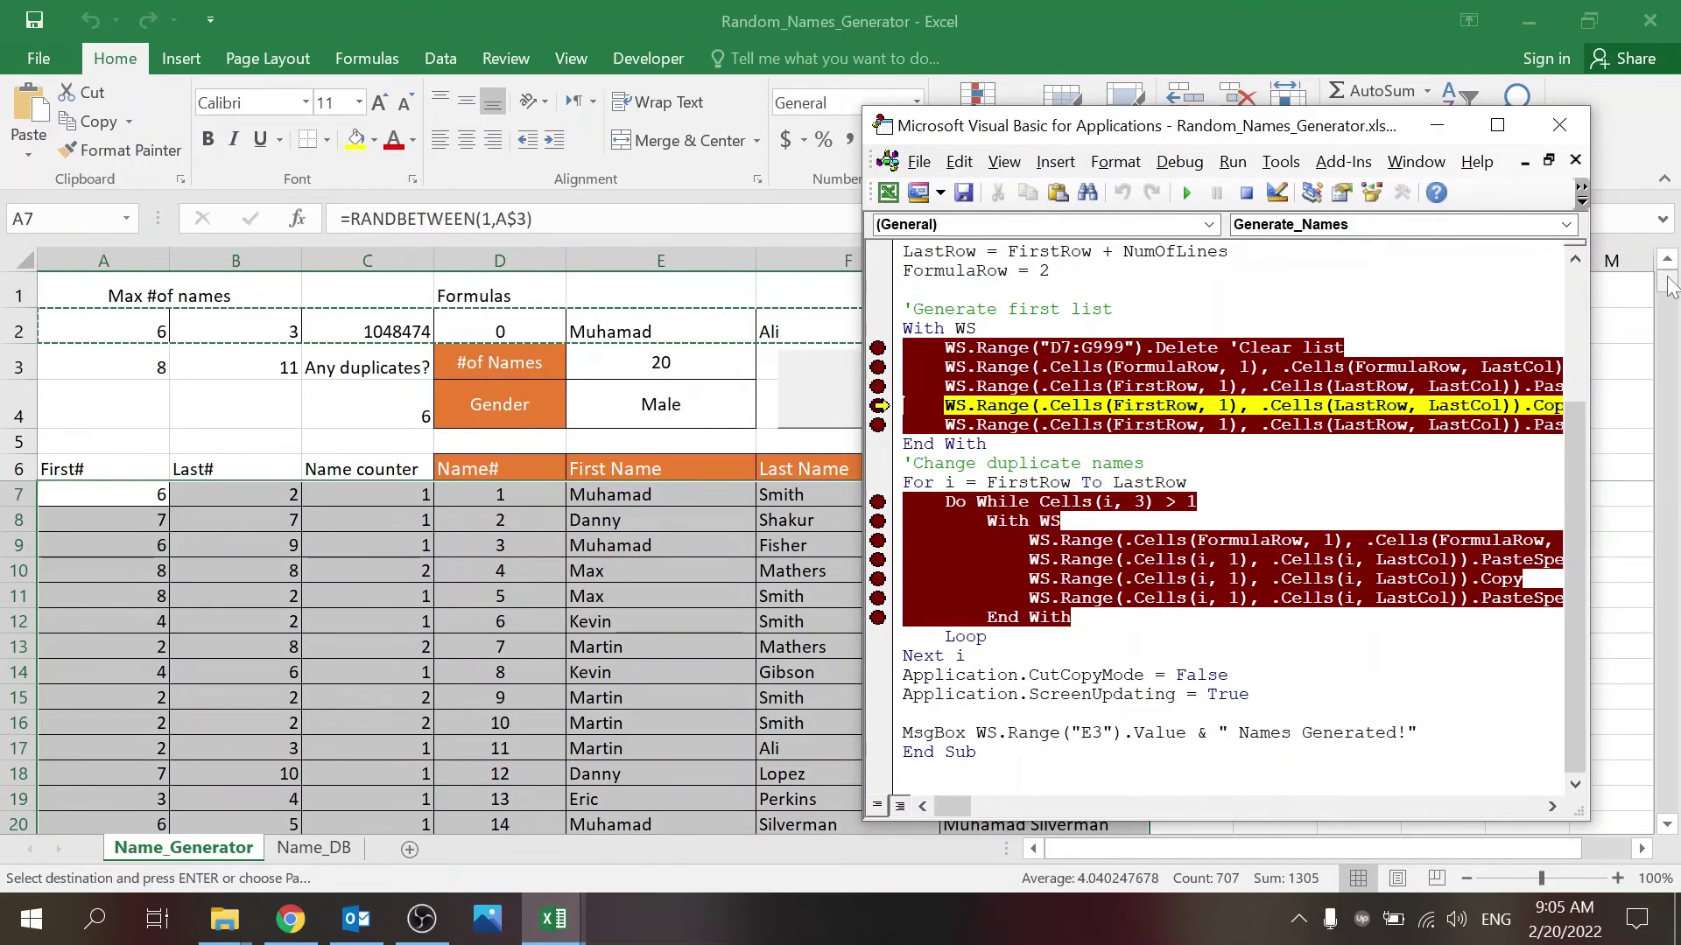
{"action": "mouse_move", "coordinate": [1670, 287]}
{"action": "left_mouse_down"}
{"action": "mouse_move", "coordinate": [1668, 378]}
{"action": "mouse_move", "coordinate": [1669, 282]}
{"action": "left_mouse_up"}
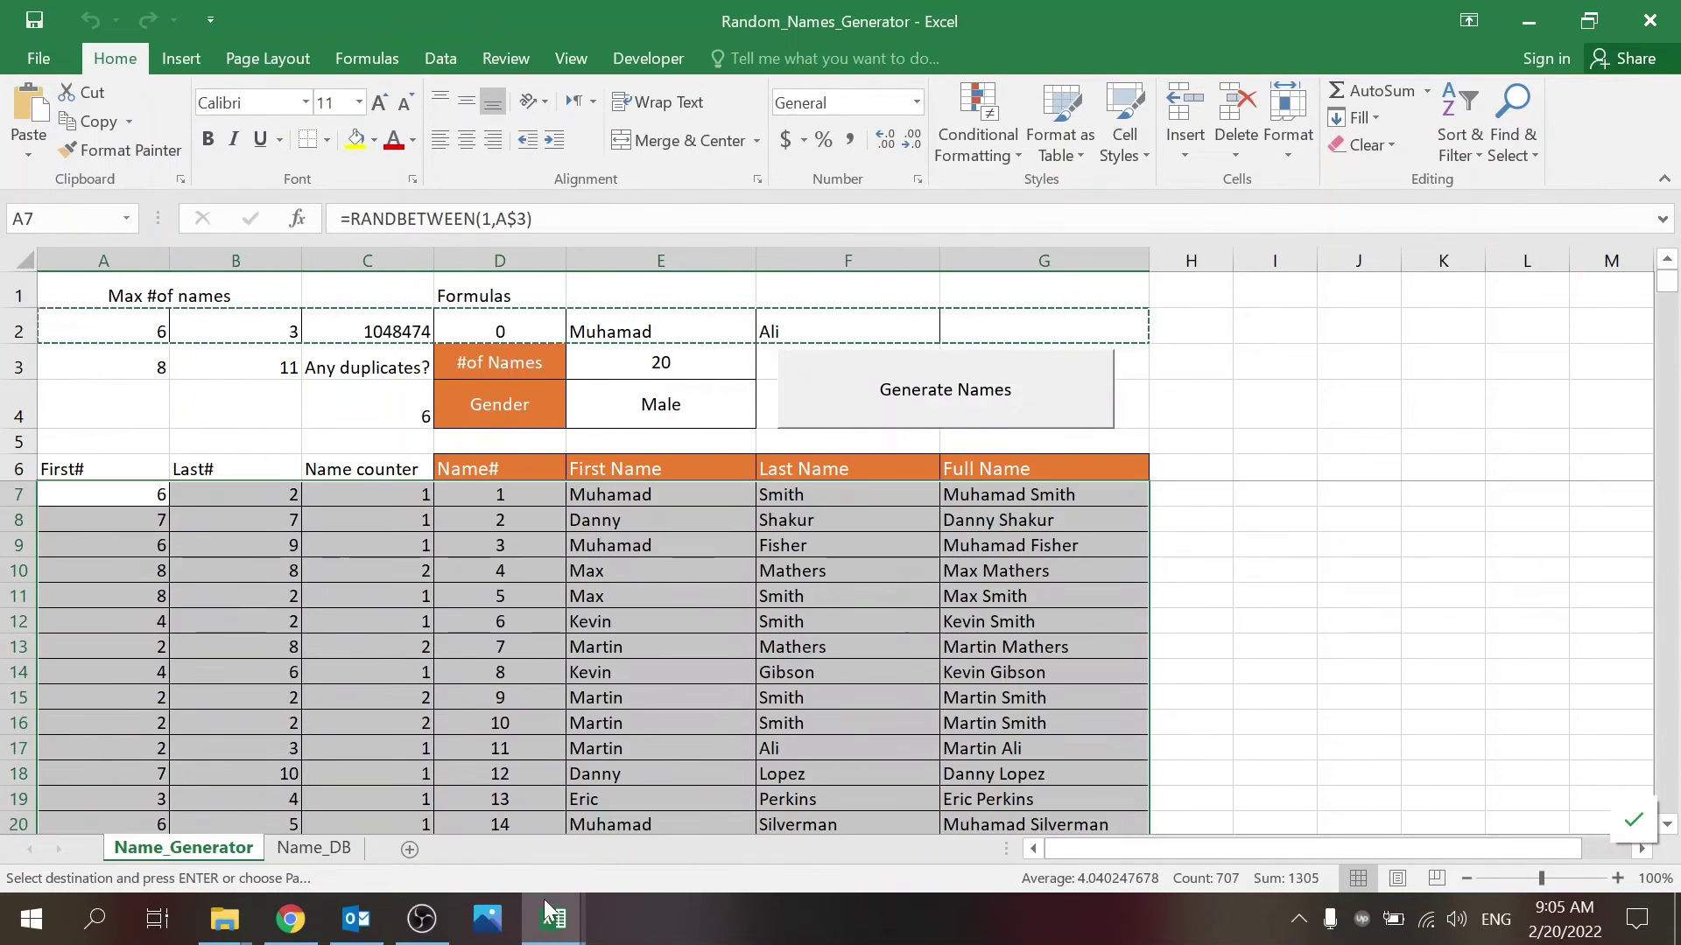
{"action": "mouse_move", "coordinate": [554, 917]}
{"action": "left_click", "coordinate": [674, 787]}
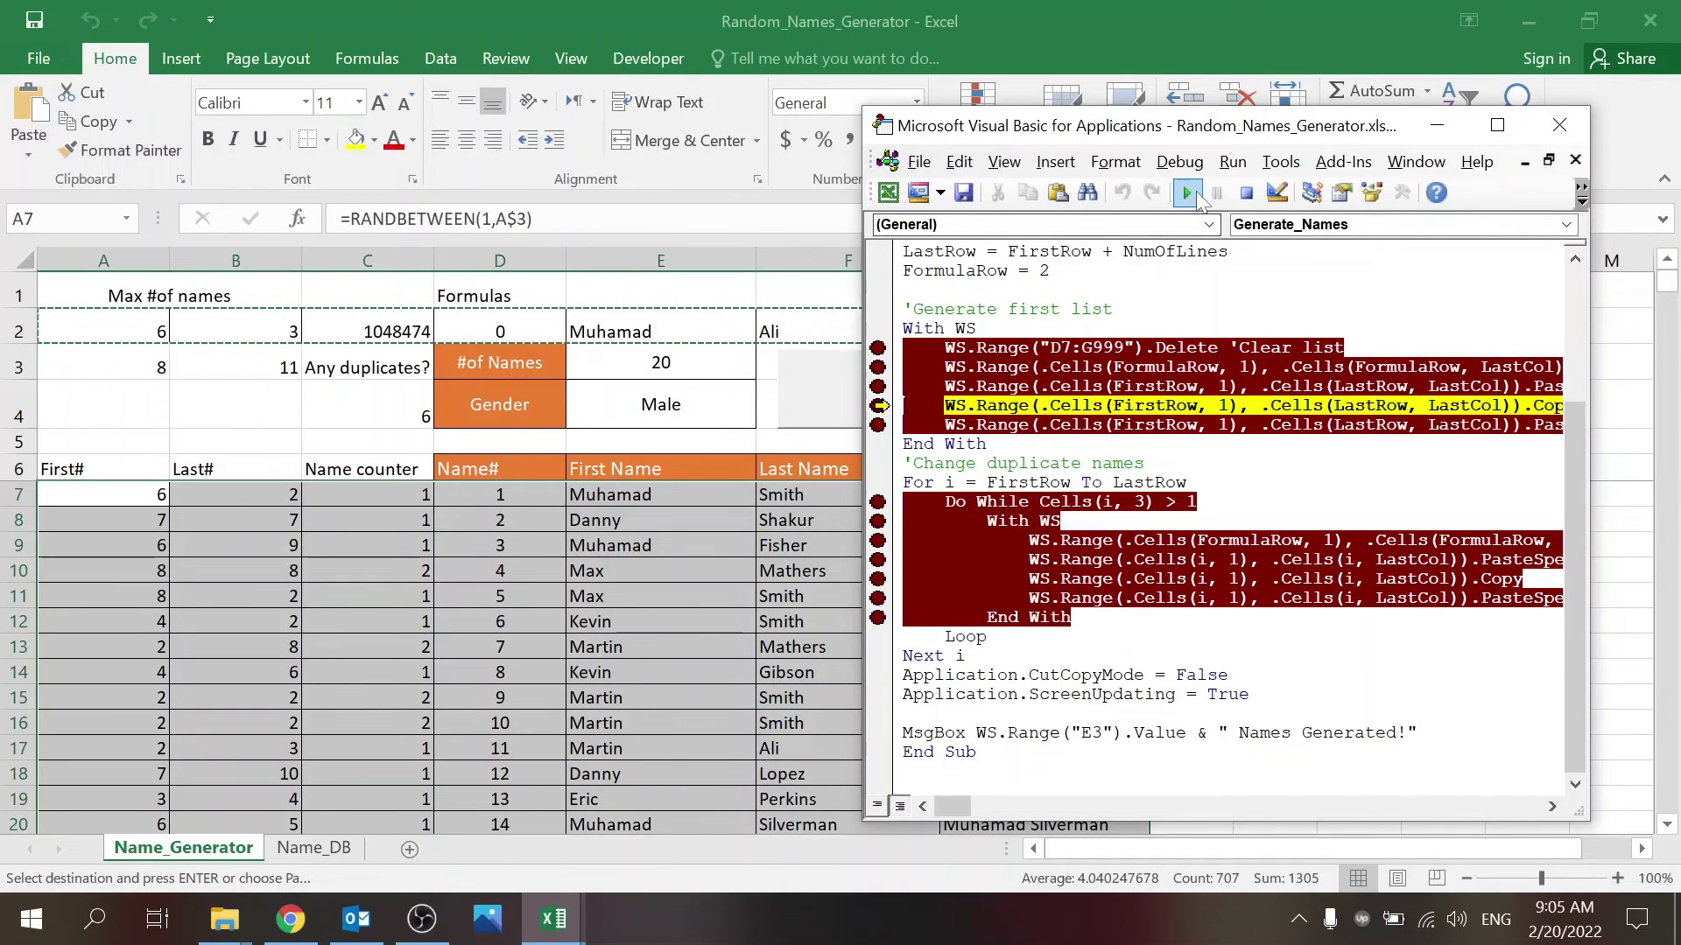
{"action": "left_click", "coordinate": [1188, 194]}
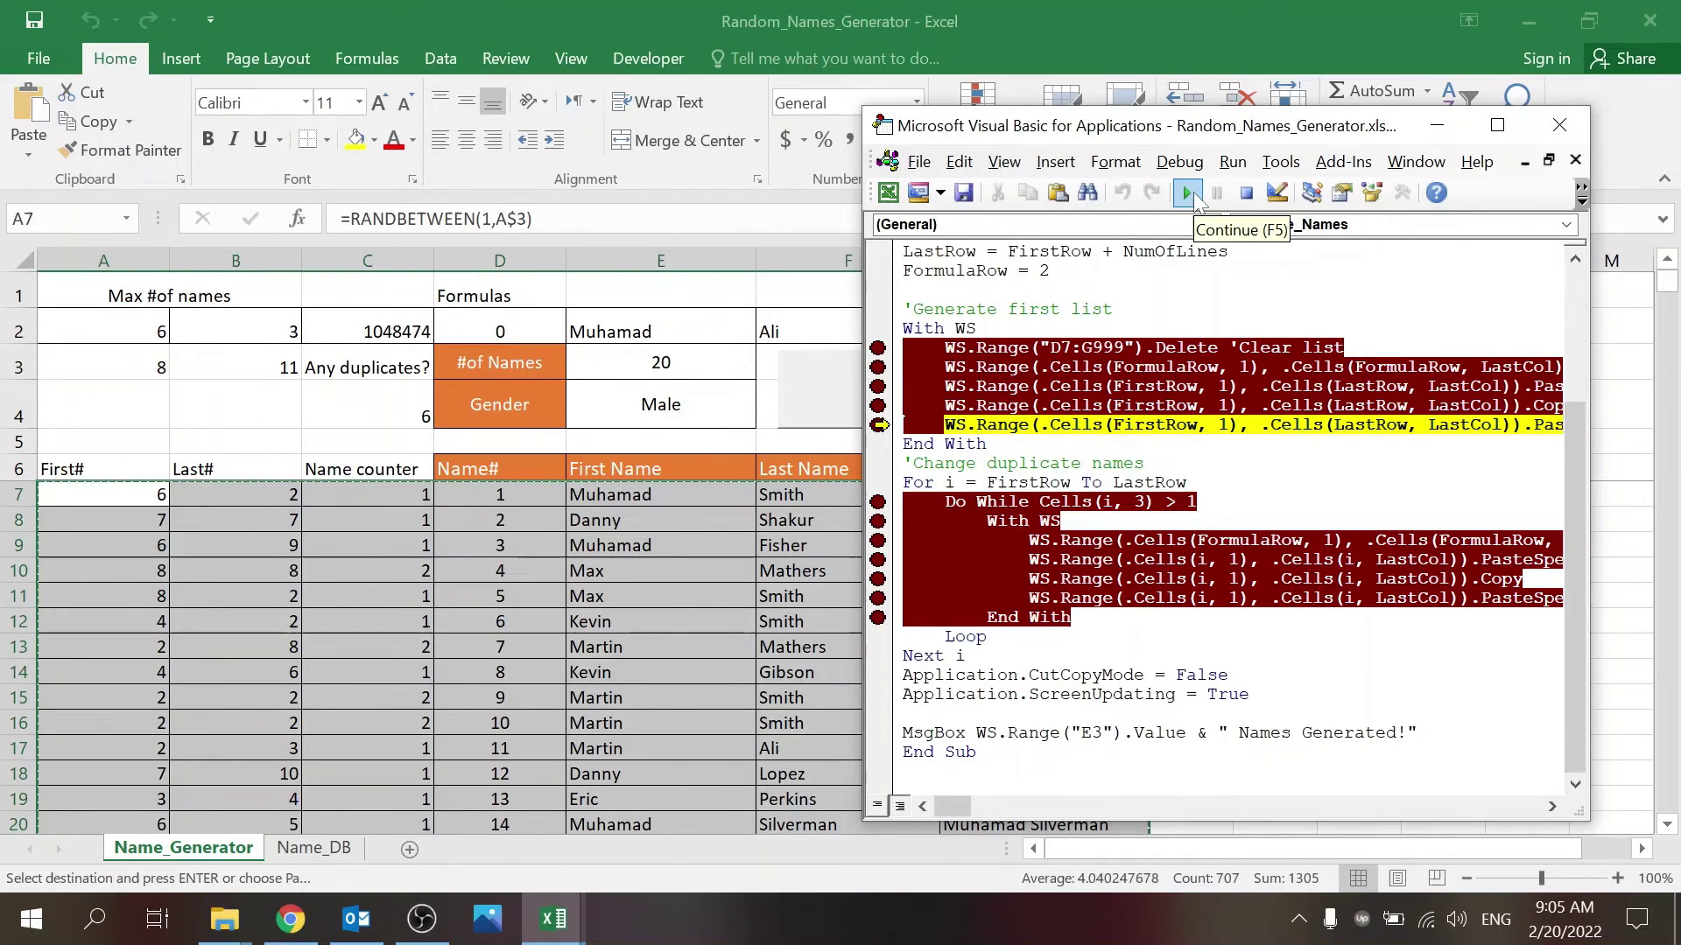
{"action": "left_click", "coordinate": [1189, 193]}
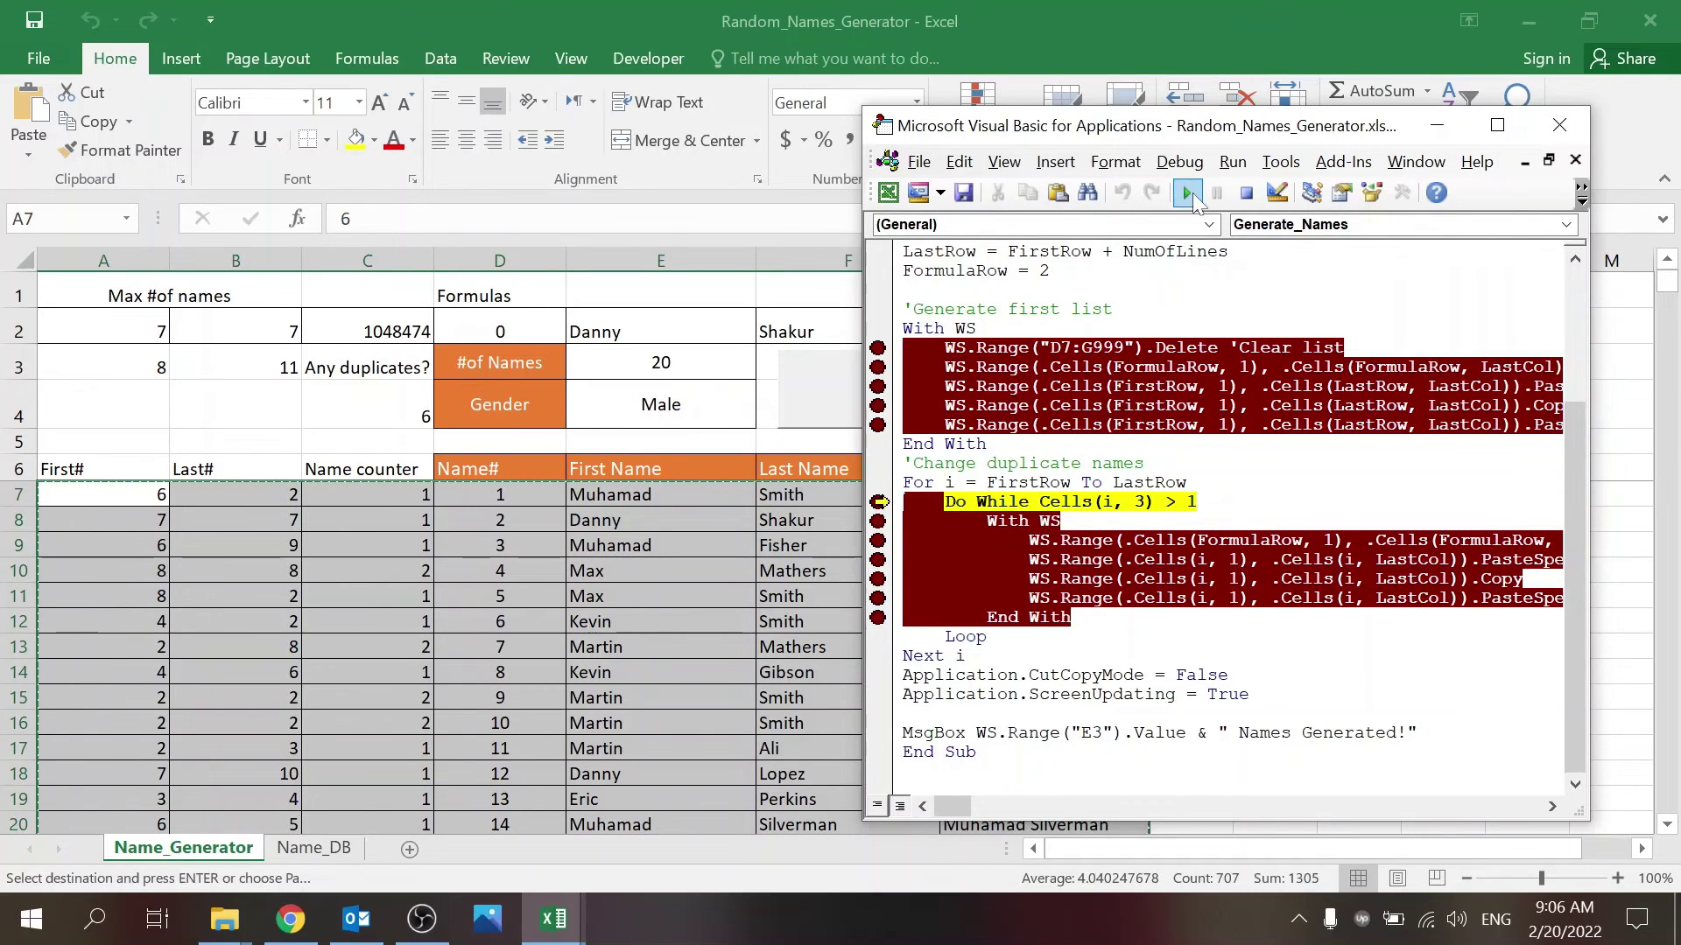
{"action": "left_click", "coordinate": [1188, 193]}
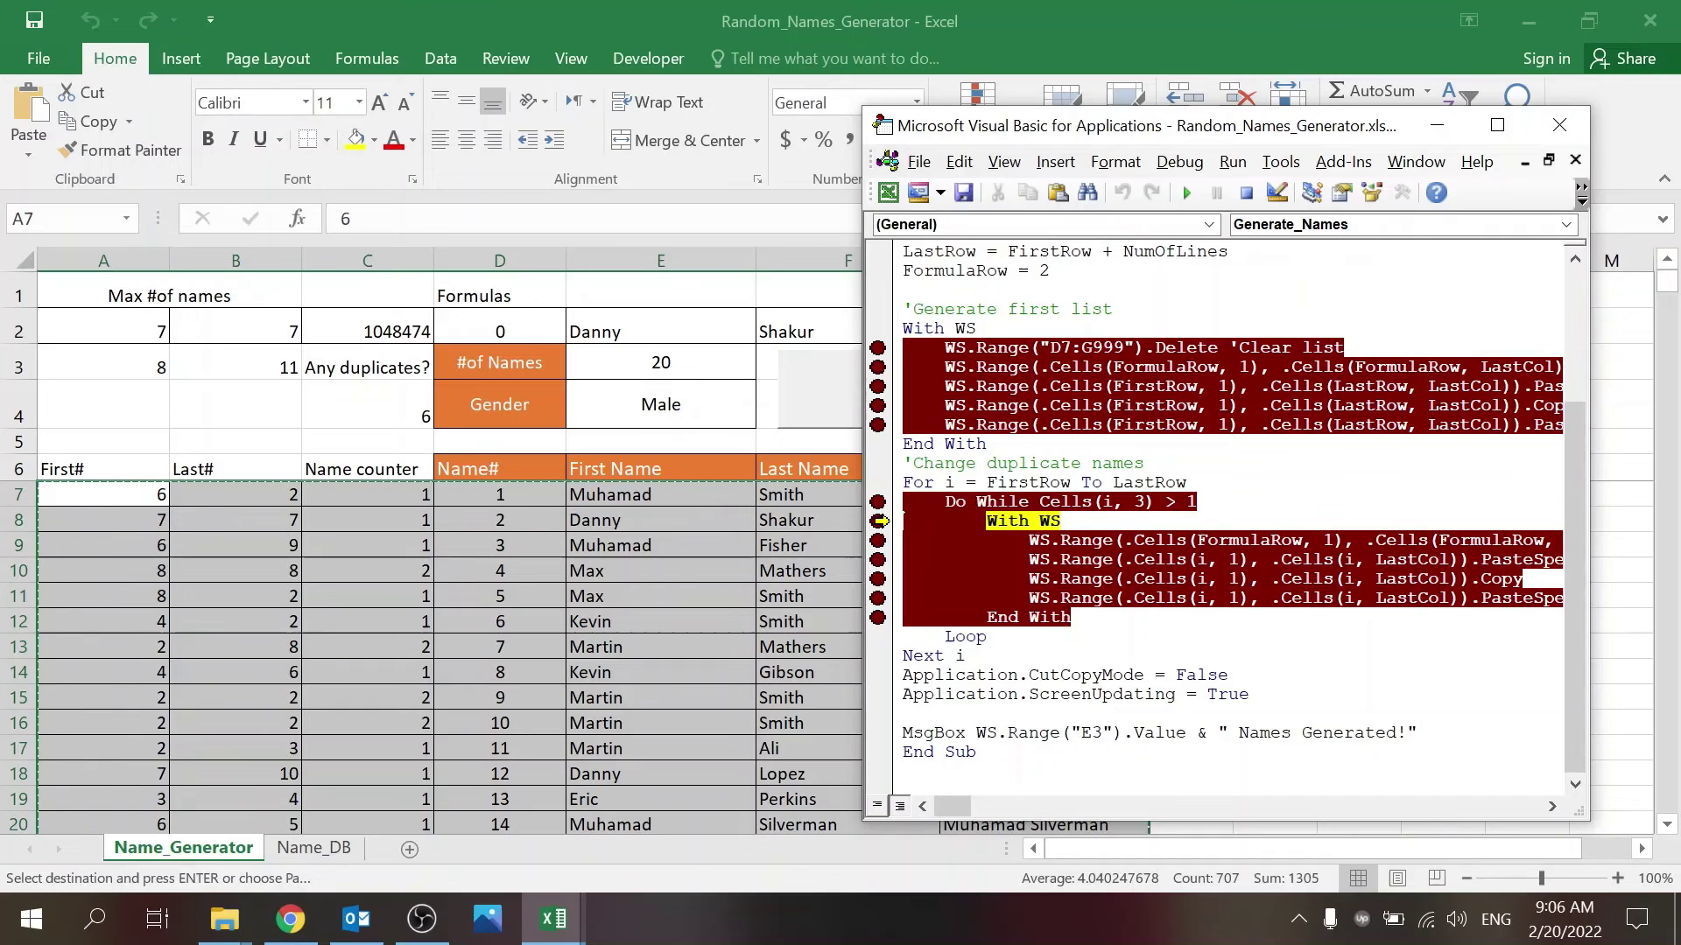
{"action": "left_click", "coordinate": [1190, 197]}
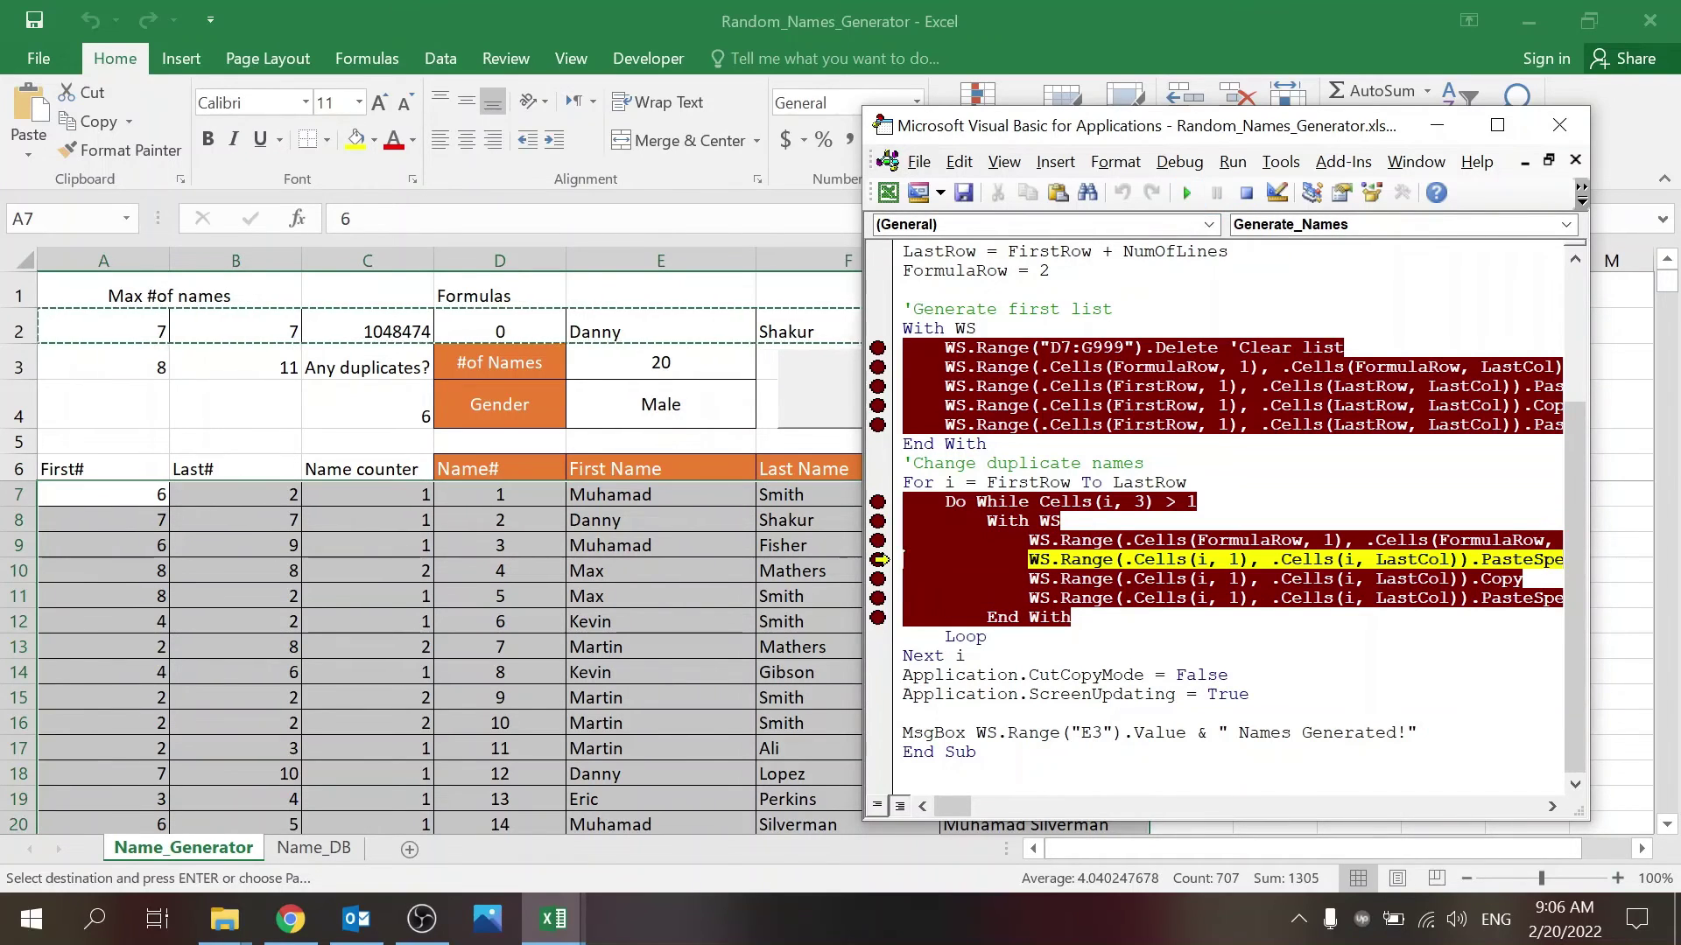
{"action": "left_click", "coordinate": [1188, 193]}
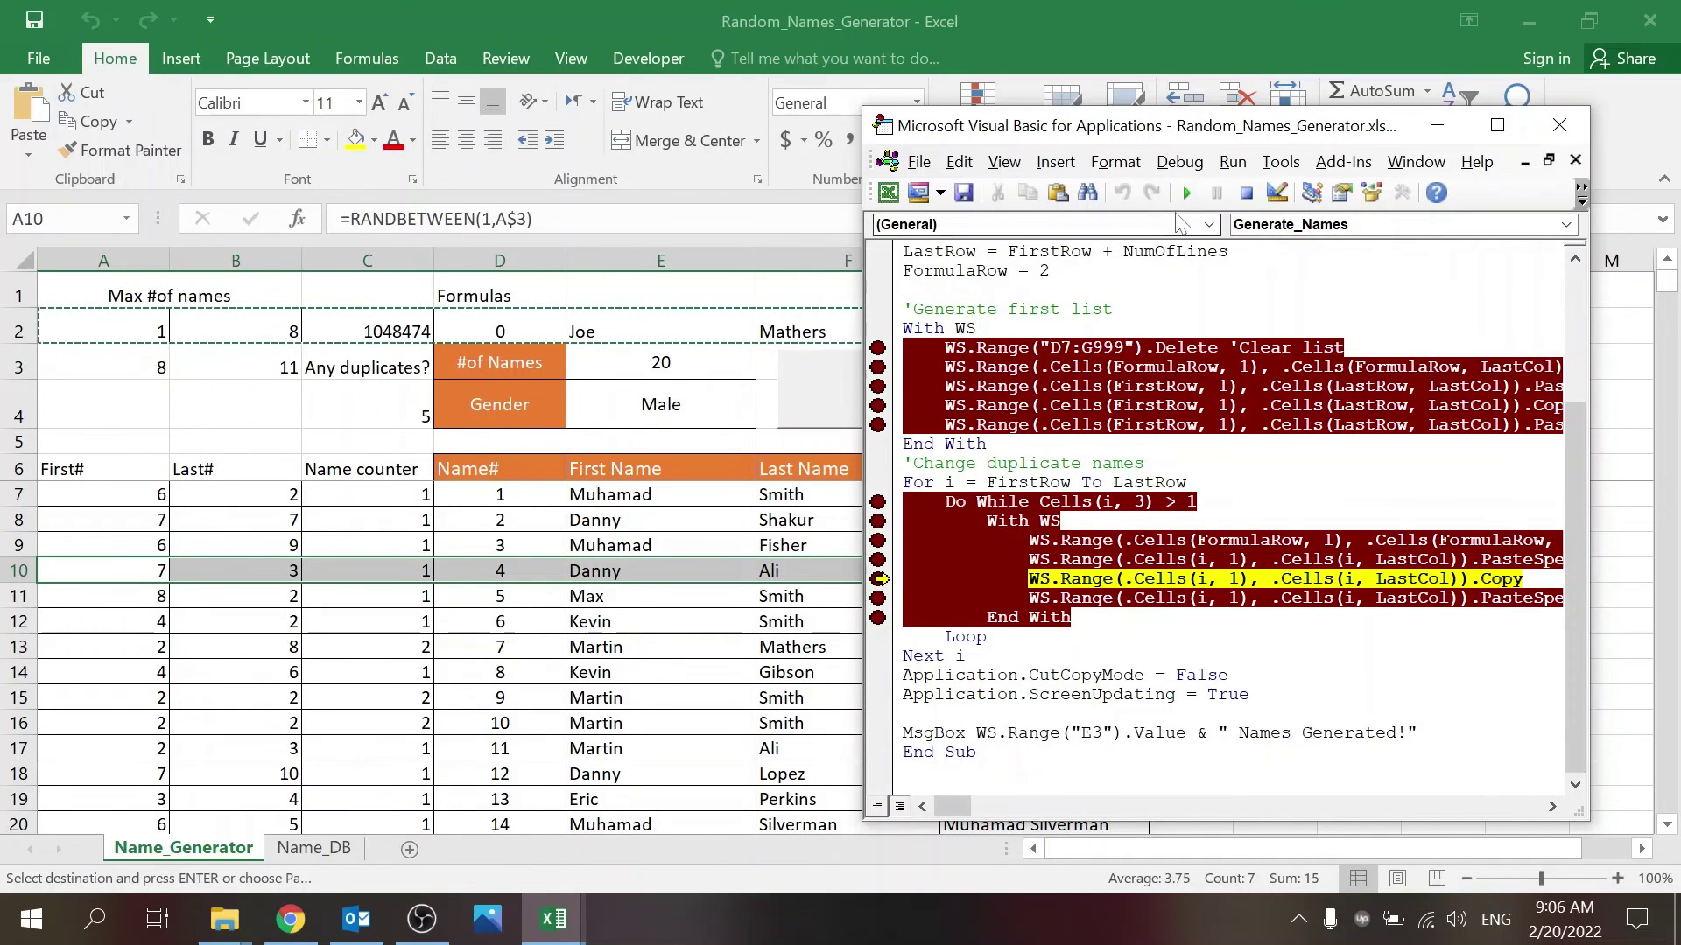
{"action": "left_click", "coordinate": [1187, 193]}
{"action": "left_click", "coordinate": [1187, 194]}
{"action": "left_click", "coordinate": [1187, 194]}
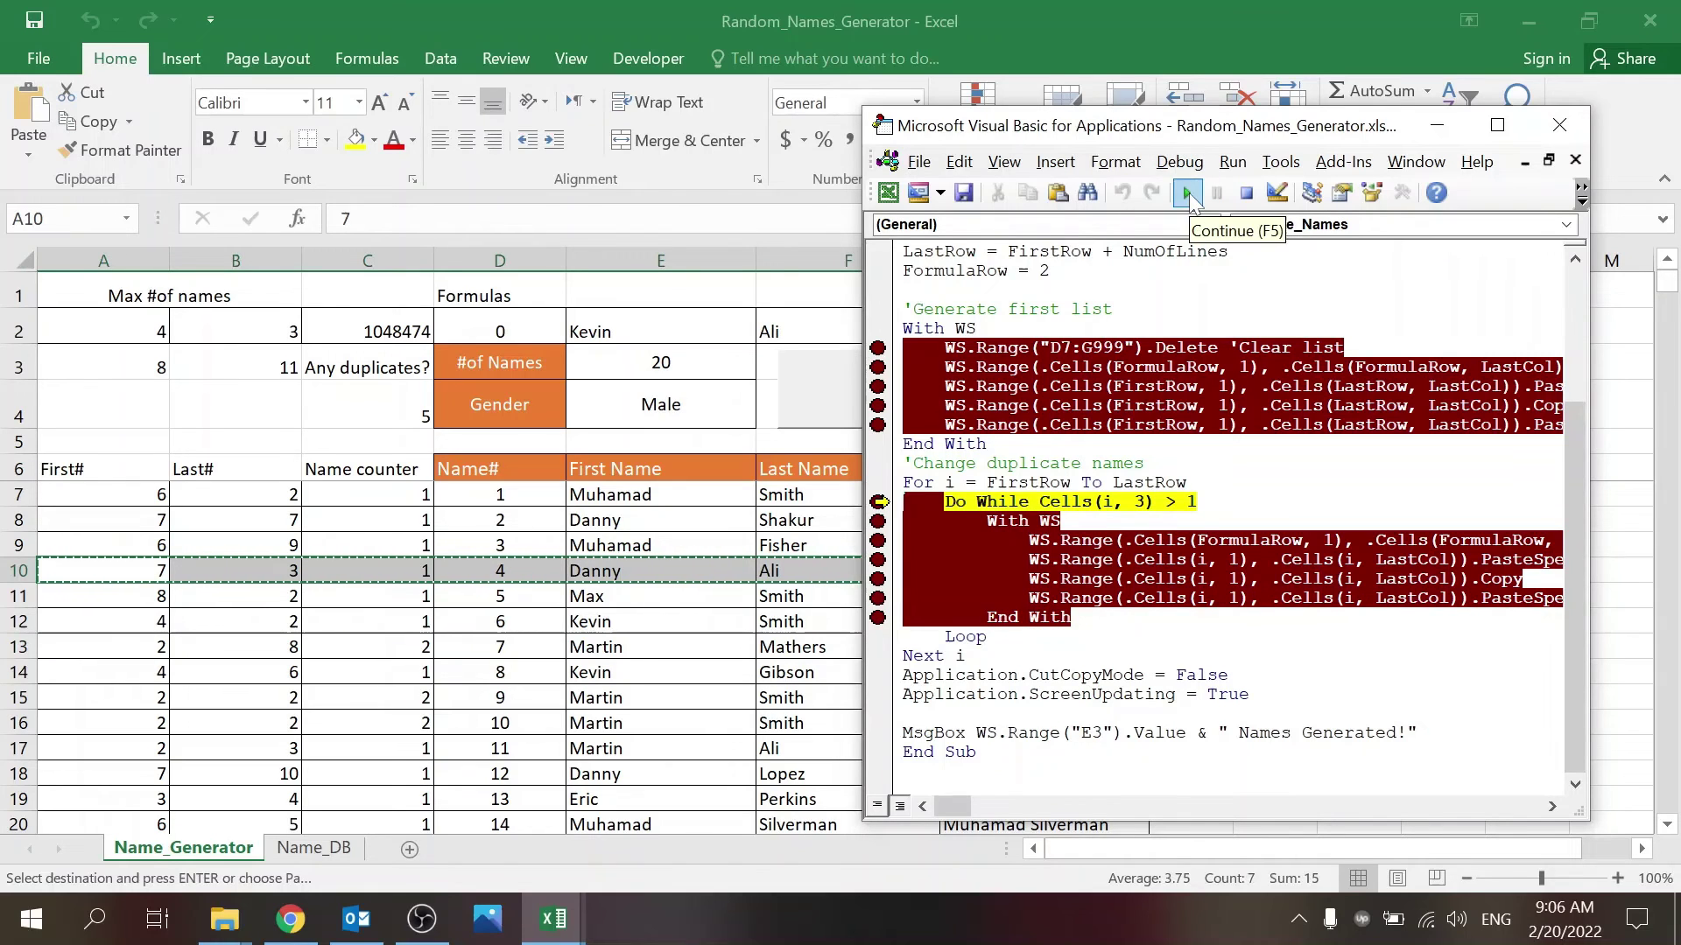
{"action": "left_click", "coordinate": [1188, 193]}
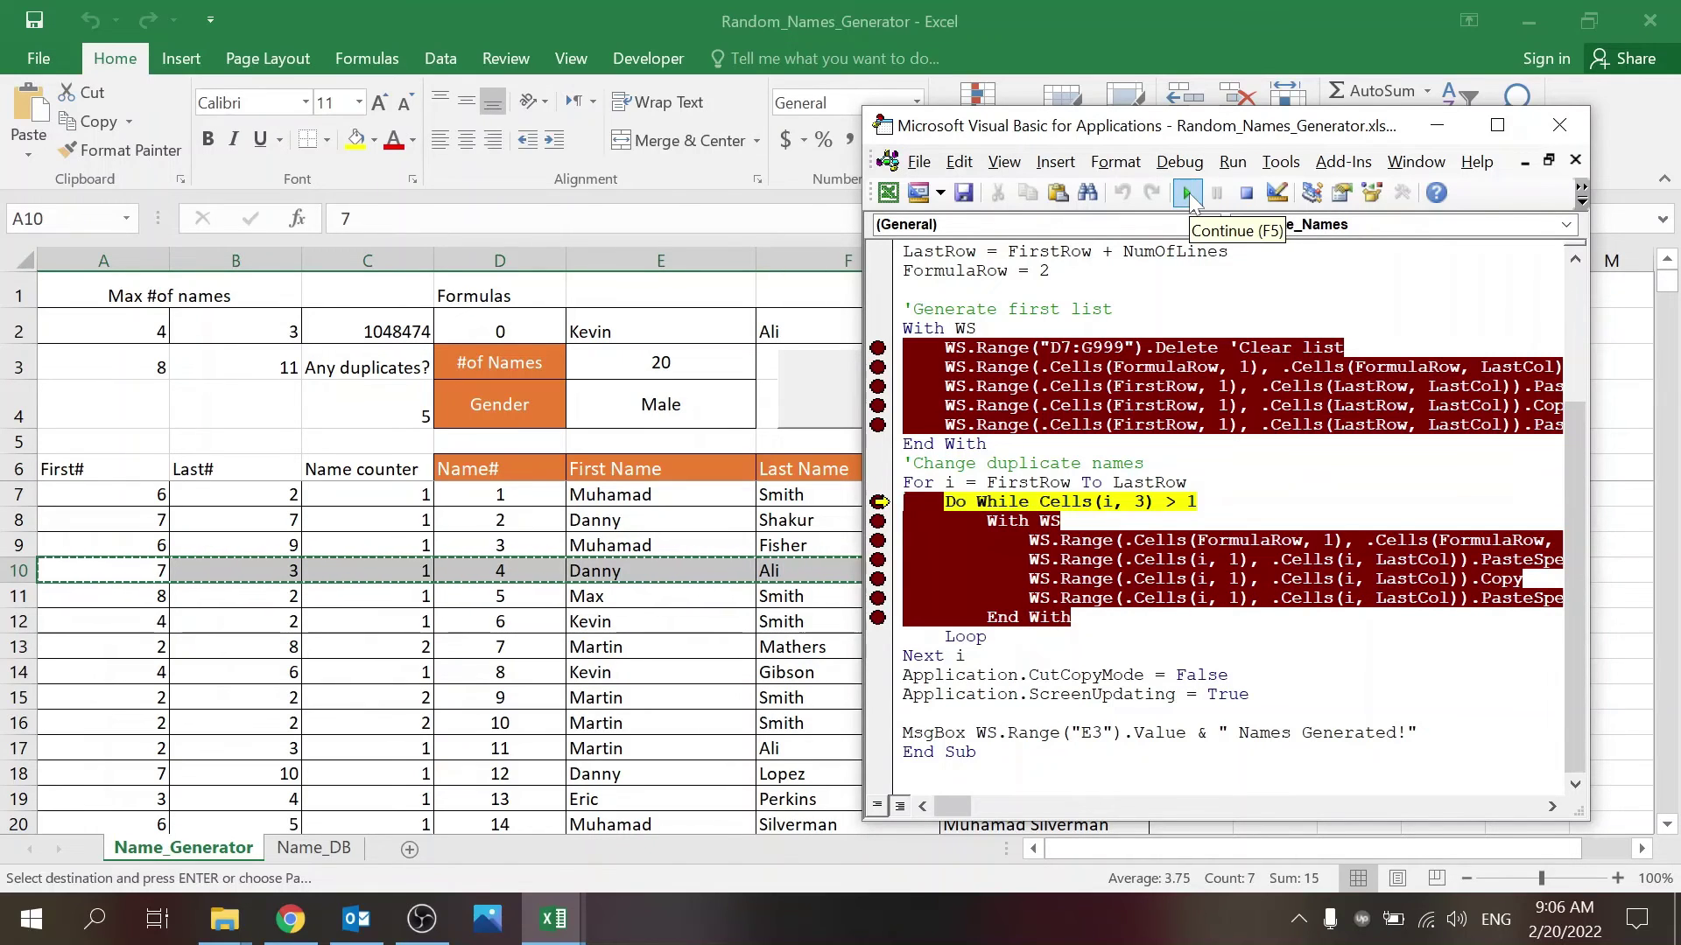
{"action": "left_click", "coordinate": [1186, 191]}
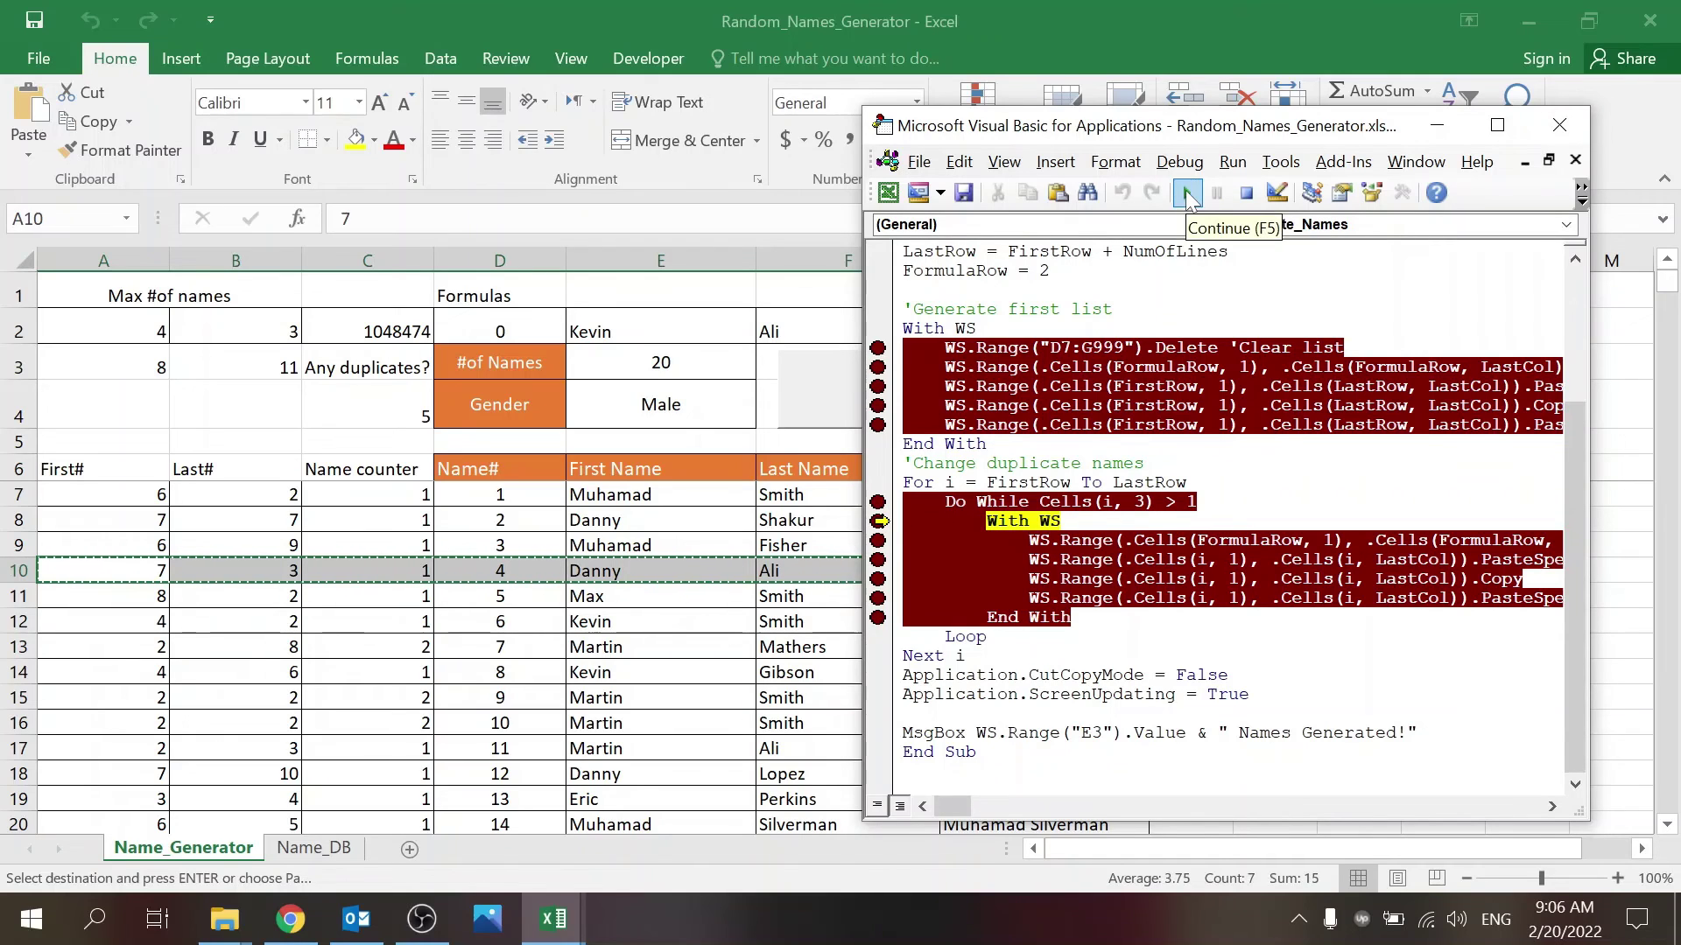
{"action": "left_click", "coordinate": [1185, 191]}
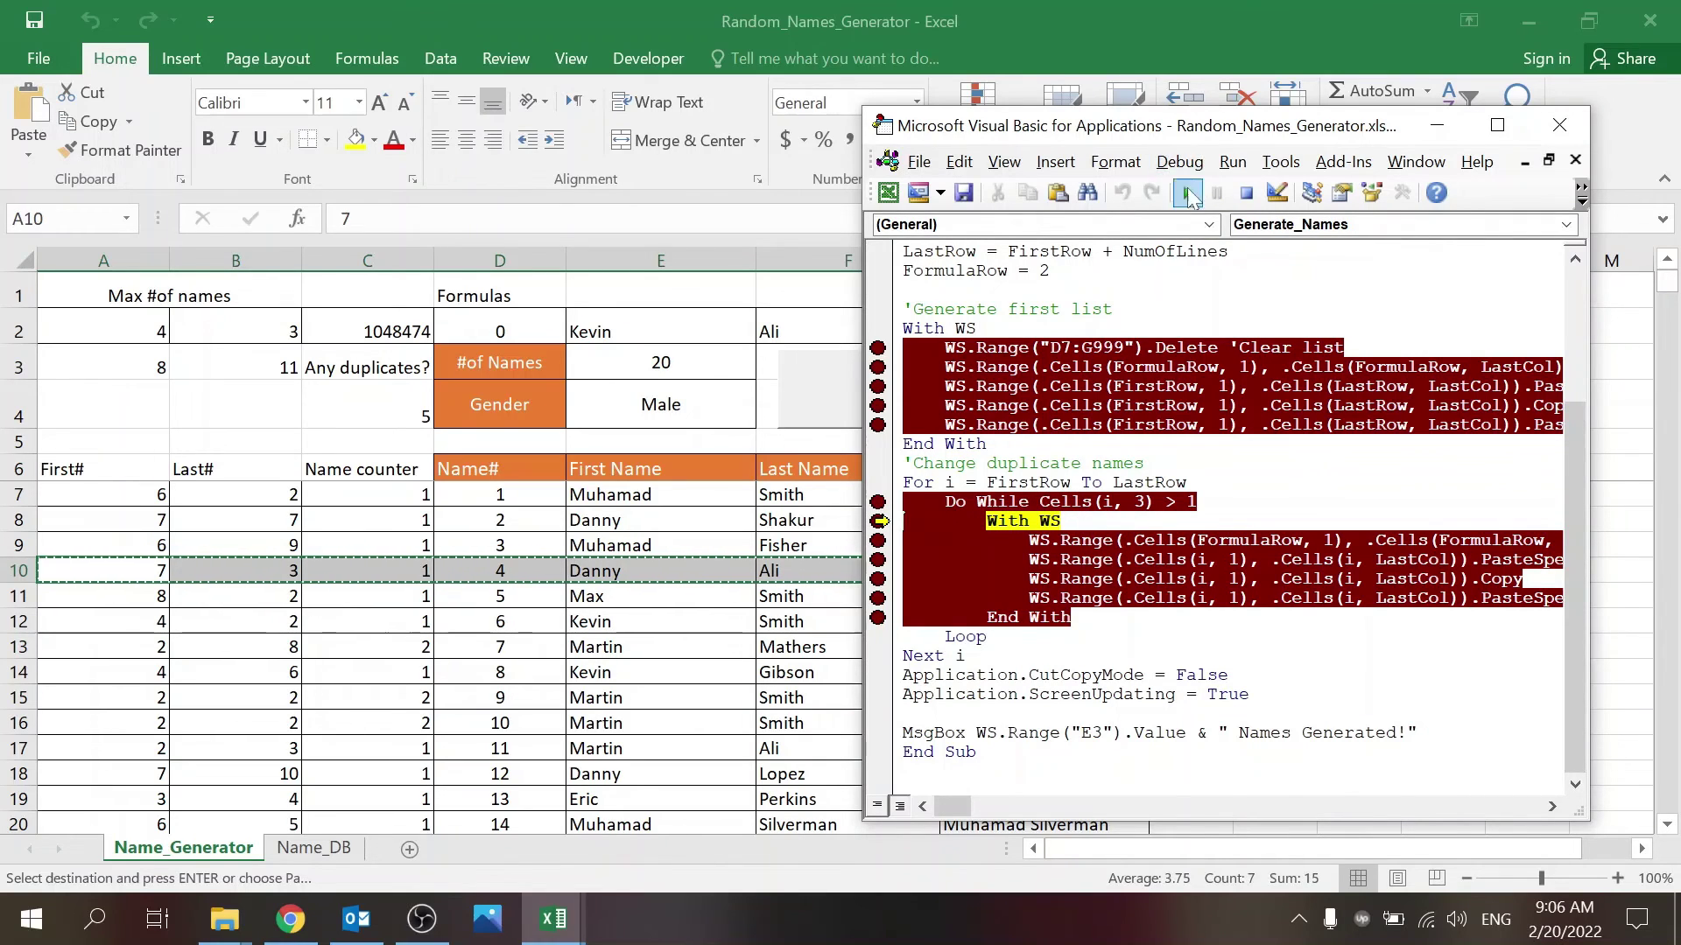
{"action": "left_click", "coordinate": [1187, 192]}
{"action": "left_click", "coordinate": [1188, 192]}
{"action": "left_click", "coordinate": [1187, 192]}
{"action": "left_click", "coordinate": [1187, 192]}
{"action": "left_click", "coordinate": [1187, 192]}
{"action": "left_click", "coordinate": [1187, 191]}
{"action": "left_click", "coordinate": [1188, 191]}
{"action": "left_click", "coordinate": [1187, 192]}
{"action": "left_click", "coordinate": [1187, 192]}
{"action": "left_click", "coordinate": [1187, 192]}
{"action": "left_click", "coordinate": [1187, 192]}
{"action": "left_click", "coordinate": [1187, 192]}
{"action": "left_click", "coordinate": [1187, 192]}
{"action": "left_click", "coordinate": [1187, 191]}
{"action": "left_click", "coordinate": [1187, 192]}
{"action": "left_click", "coordinate": [1187, 192]}
{"action": "left_click", "coordinate": [1187, 191]}
{"action": "left_click", "coordinate": [1187, 192]}
{"action": "left_click", "coordinate": [1187, 192]}
{"action": "left_click", "coordinate": [1187, 192]}
{"action": "left_click", "coordinate": [1187, 192]}
{"action": "left_click", "coordinate": [1187, 192]}
{"action": "left_click", "coordinate": [1187, 192]}
{"action": "left_click", "coordinate": [1187, 192]}
{"action": "left_click", "coordinate": [1187, 192]}
{"action": "left_click", "coordinate": [1187, 192]}
{"action": "left_click", "coordinate": [1187, 192]}
{"action": "left_click", "coordinate": [1187, 191]}
{"action": "left_click", "coordinate": [1187, 192]}
{"action": "left_click", "coordinate": [1187, 192]}
{"action": "left_click", "coordinate": [1187, 191]}
{"action": "left_click", "coordinate": [1187, 191]}
{"action": "left_click", "coordinate": [1187, 192]}
{"action": "left_click", "coordinate": [1187, 192]}
{"action": "left_click", "coordinate": [1187, 192]}
{"action": "left_click", "coordinate": [1187, 192]}
{"action": "left_click", "coordinate": [1187, 192]}
{"action": "left_click", "coordinate": [1187, 191]}
{"action": "left_click", "coordinate": [1187, 192]}
{"action": "left_click", "coordinate": [1187, 192]}
{"action": "left_click", "coordinate": [1187, 192]}
{"action": "left_click", "coordinate": [1188, 192]}
{"action": "left_click", "coordinate": [1187, 191]}
{"action": "left_click", "coordinate": [1187, 191]}
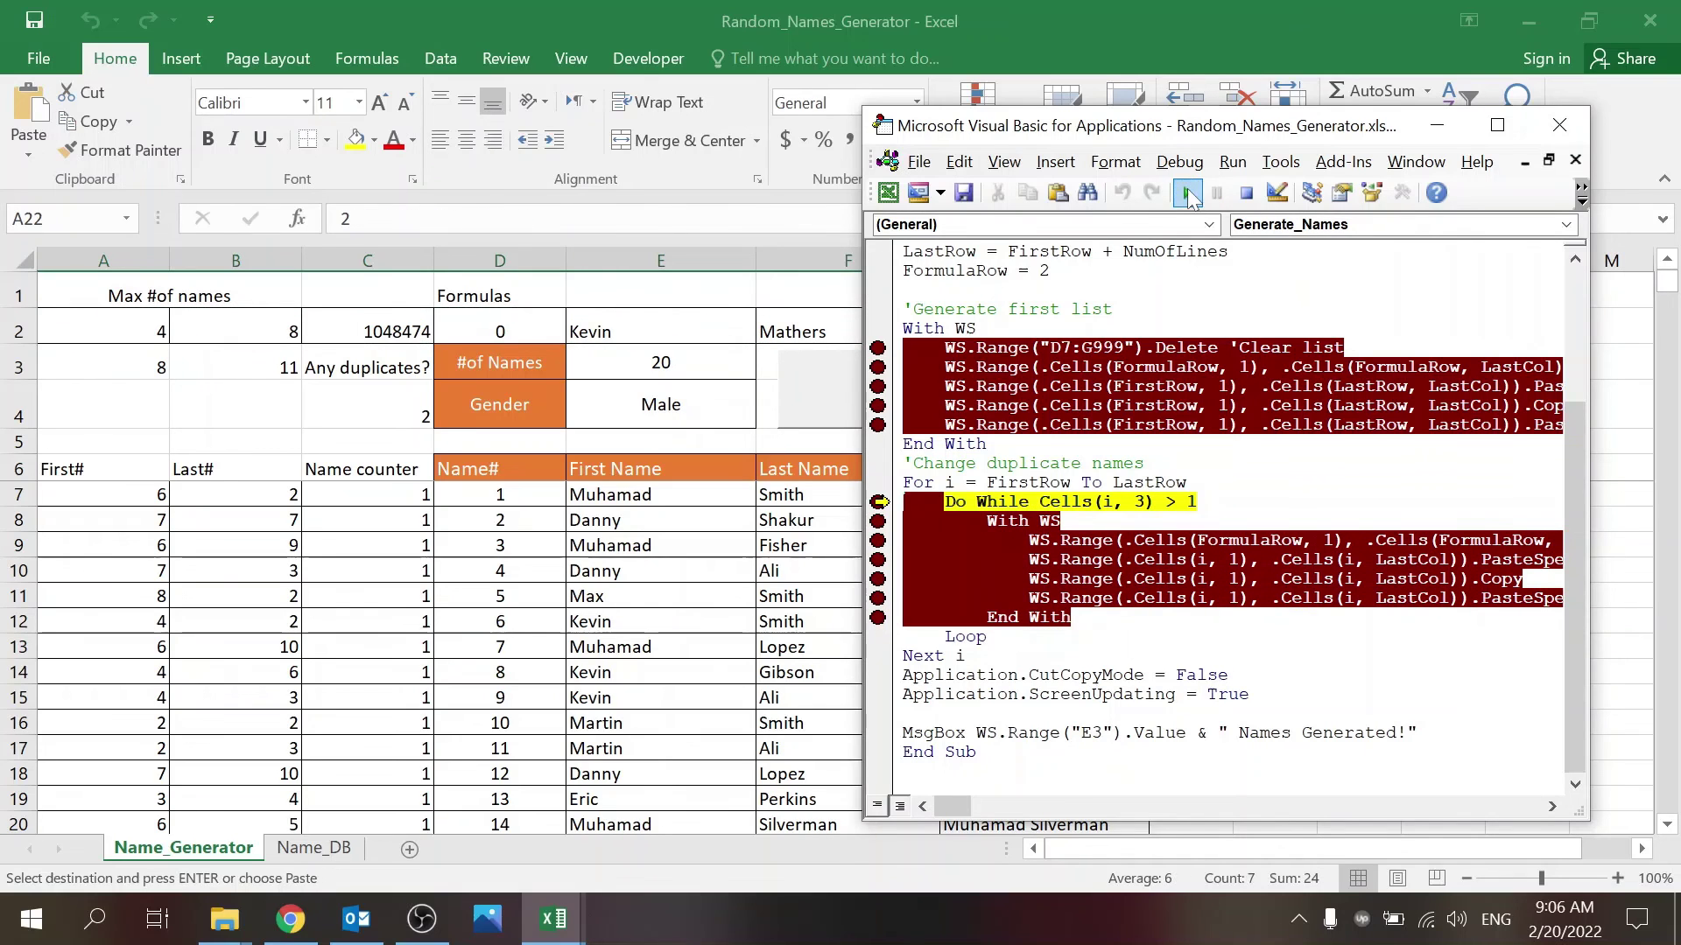
- Remove the seven breakpoints inside the duplicate loop
{"action": "left_click", "coordinate": [877, 617]}
{"action": "left_click", "coordinate": [877, 598]}
{"action": "left_click", "coordinate": [877, 578]}
{"action": "left_click", "coordinate": [877, 540]}
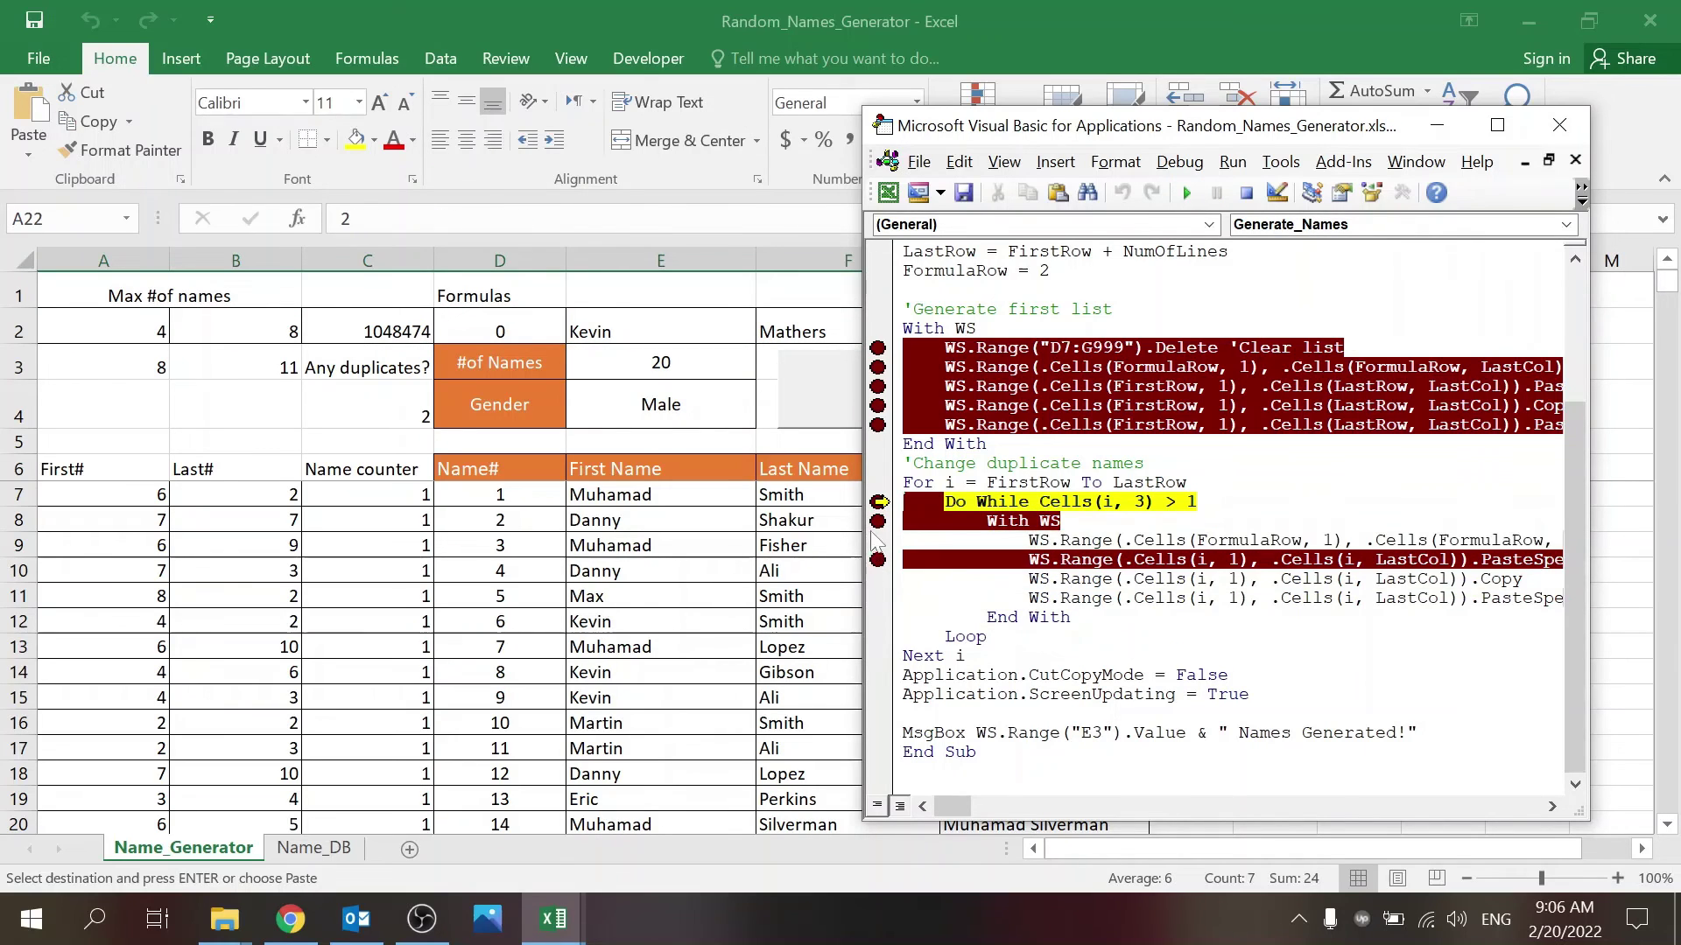
{"action": "left_click", "coordinate": [877, 521]}
{"action": "left_click", "coordinate": [877, 559]}
{"action": "left_click", "coordinate": [877, 502]}
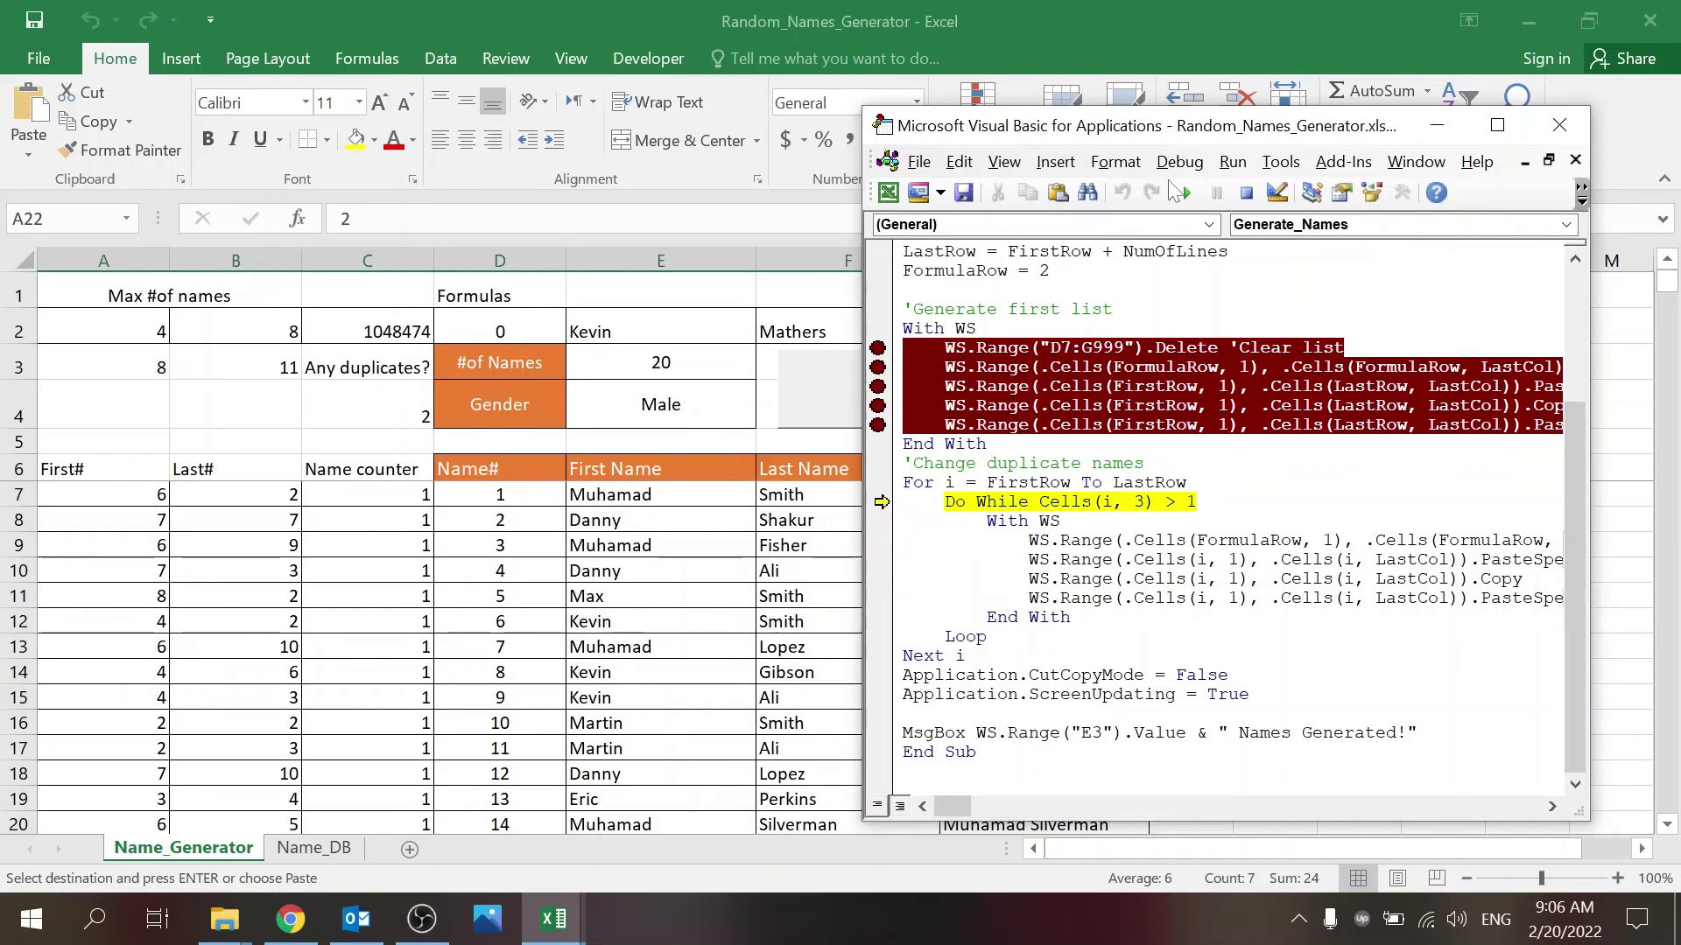
- Run Generate_Names to completion, acknowledge '20 Names Generated!', clear five breakpoints, and close VBA
{"action": "left_click", "coordinate": [1180, 192]}
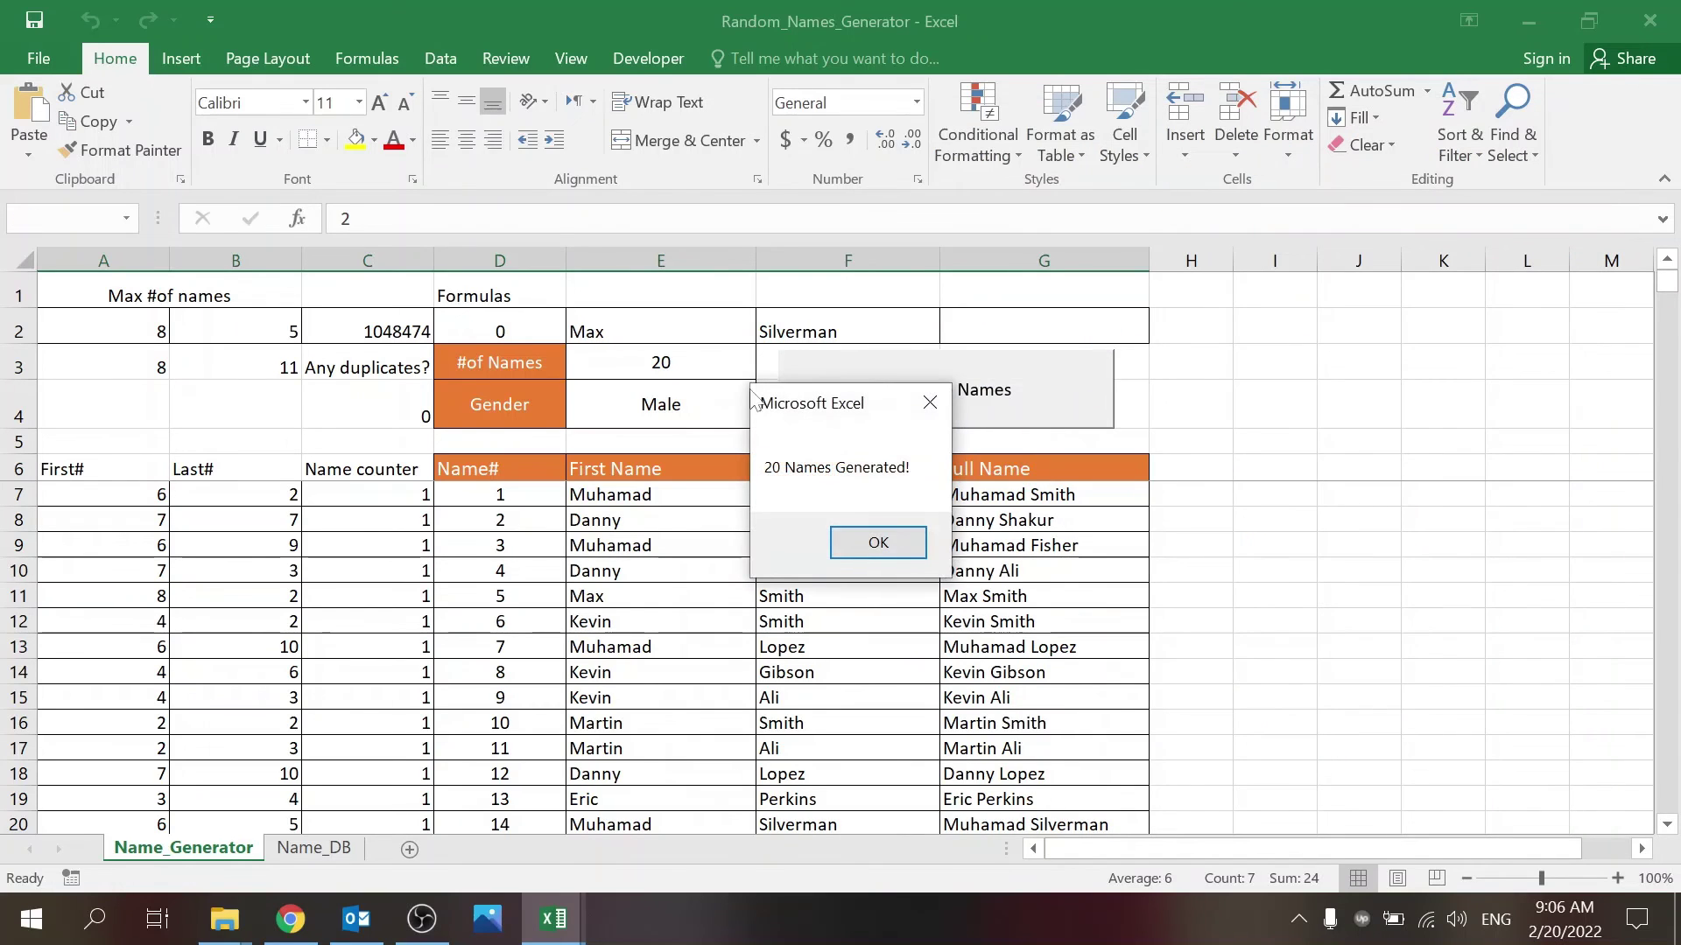
{"action": "left_click", "coordinate": [878, 542]}
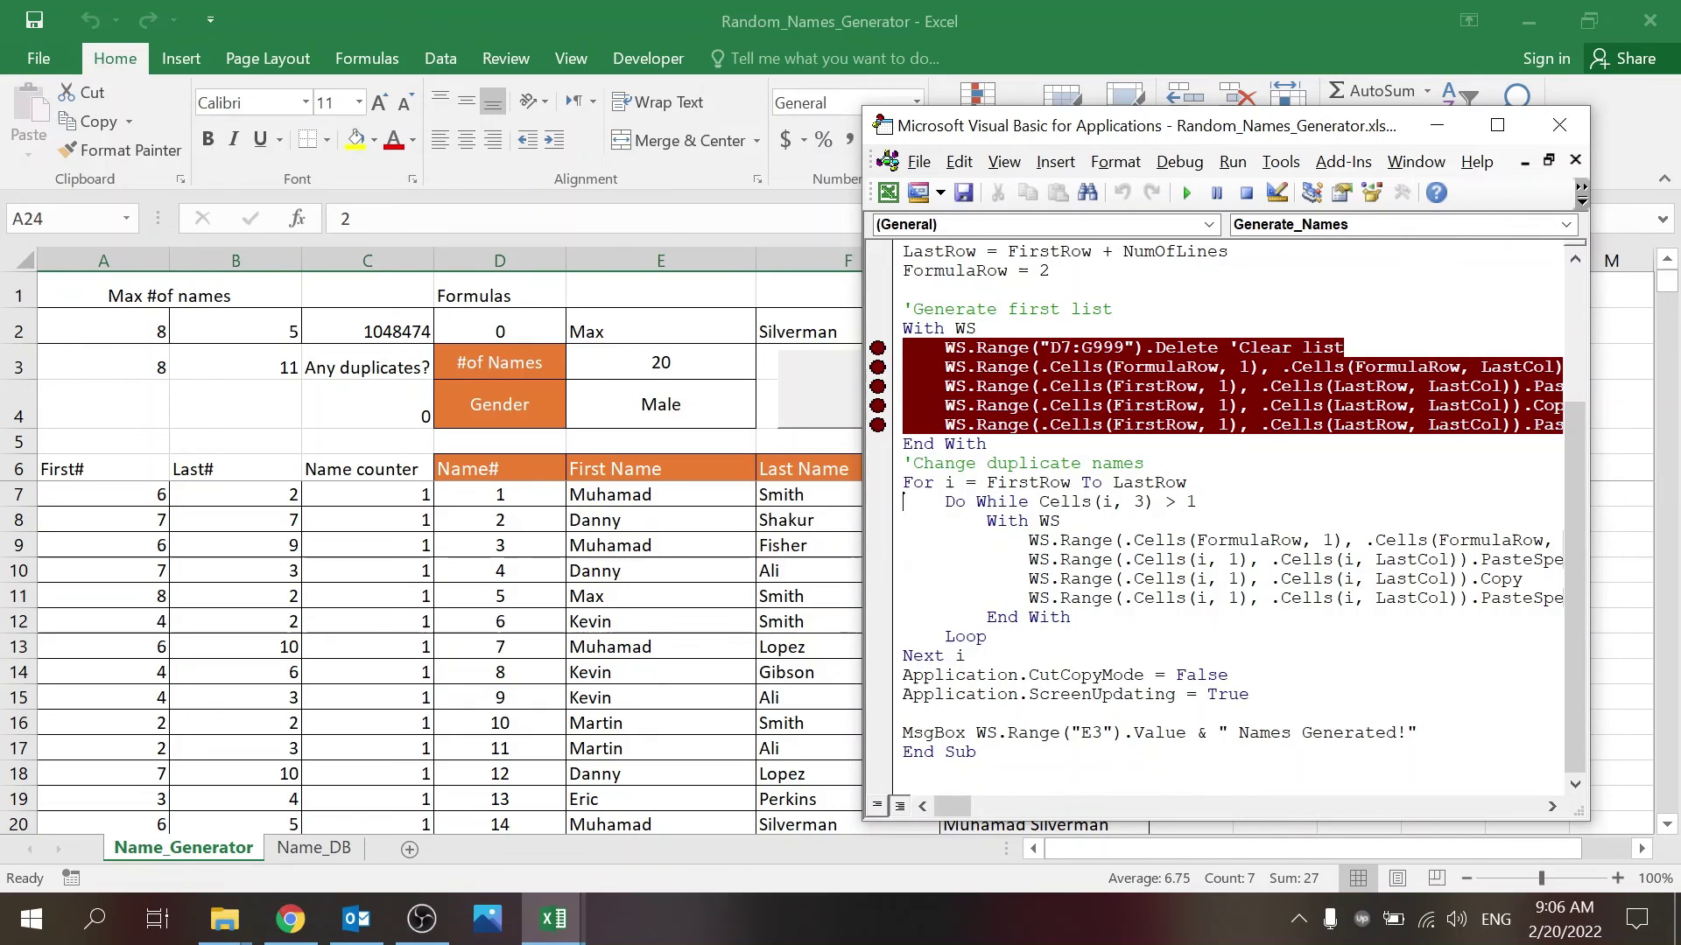
{"action": "left_click", "coordinate": [877, 348]}
{"action": "left_click", "coordinate": [877, 367]}
{"action": "left_click", "coordinate": [877, 386]}
{"action": "left_click", "coordinate": [877, 406]}
{"action": "left_click", "coordinate": [877, 425]}
{"action": "left_click", "coordinate": [1559, 125]}
{"action": "left_click", "coordinate": [1301, 578]}
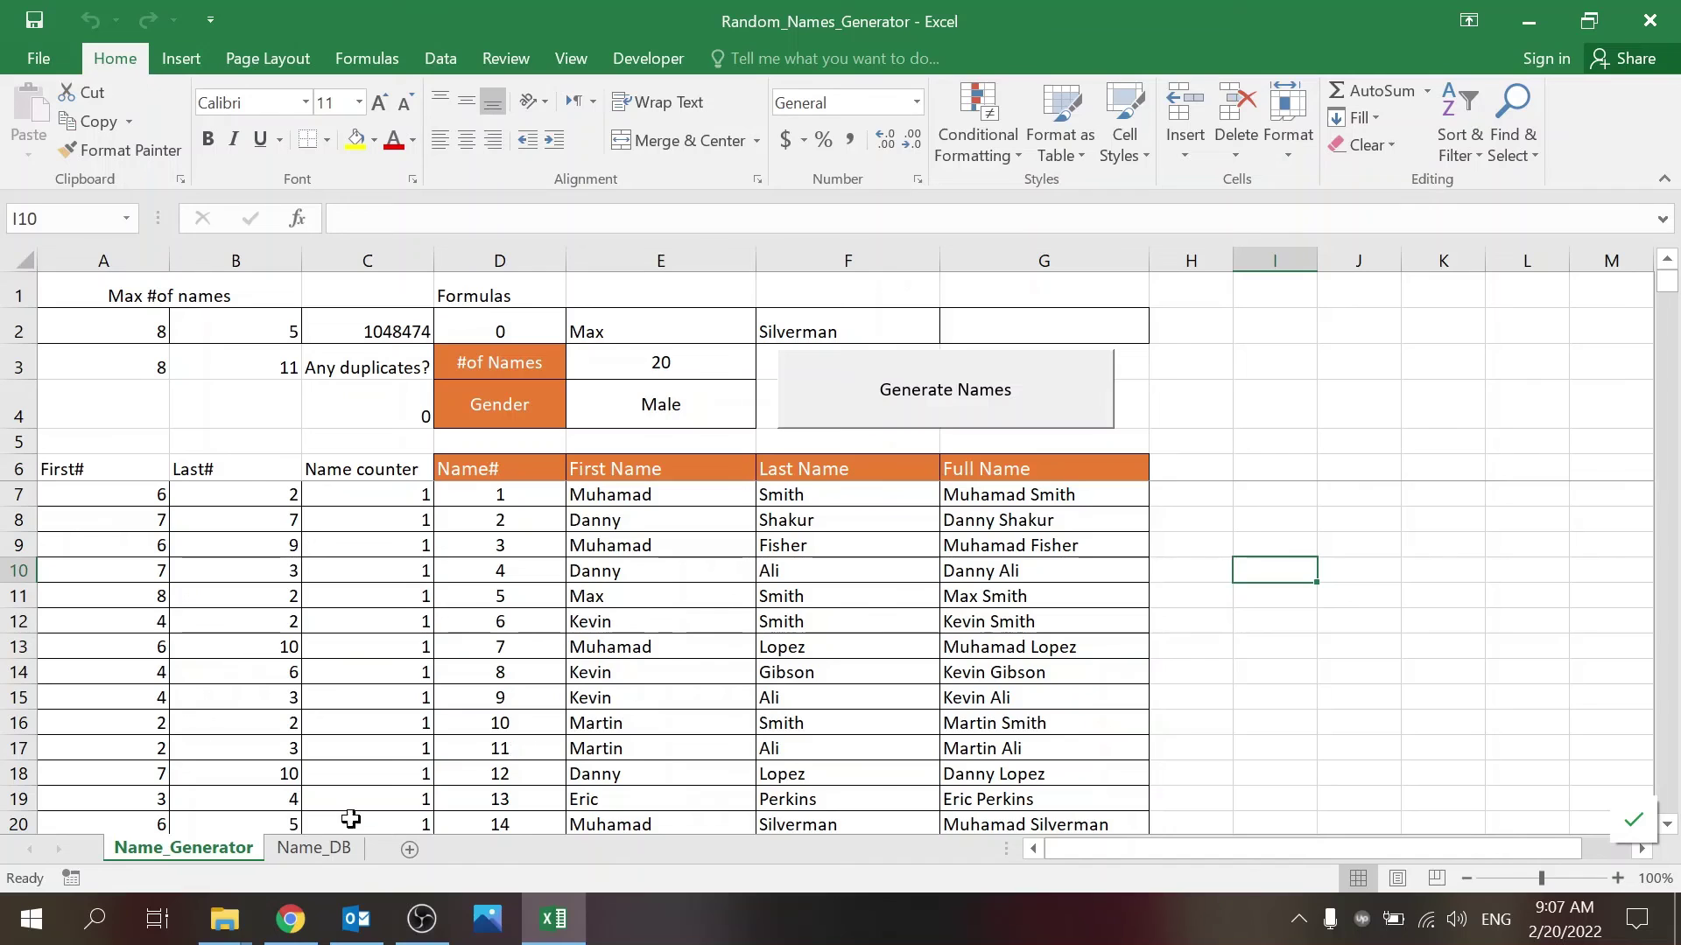
{"action": "left_click", "coordinate": [337, 848]}
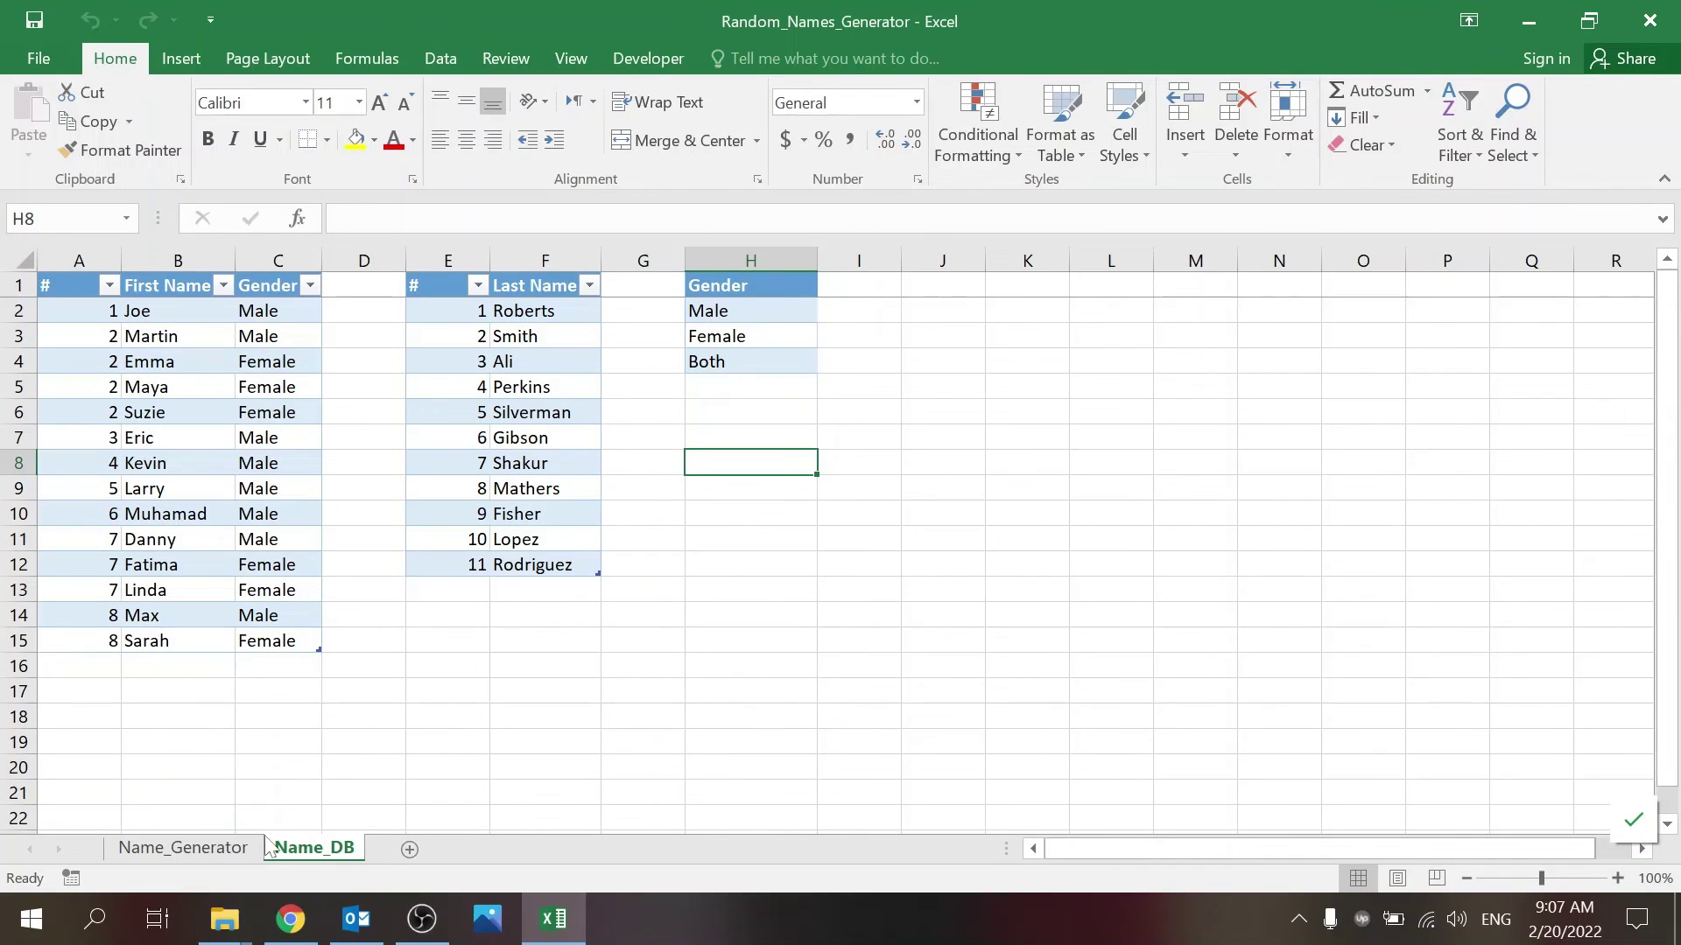
{"action": "left_click", "coordinate": [188, 849]}
{"action": "left_click", "coordinate": [674, 368]}
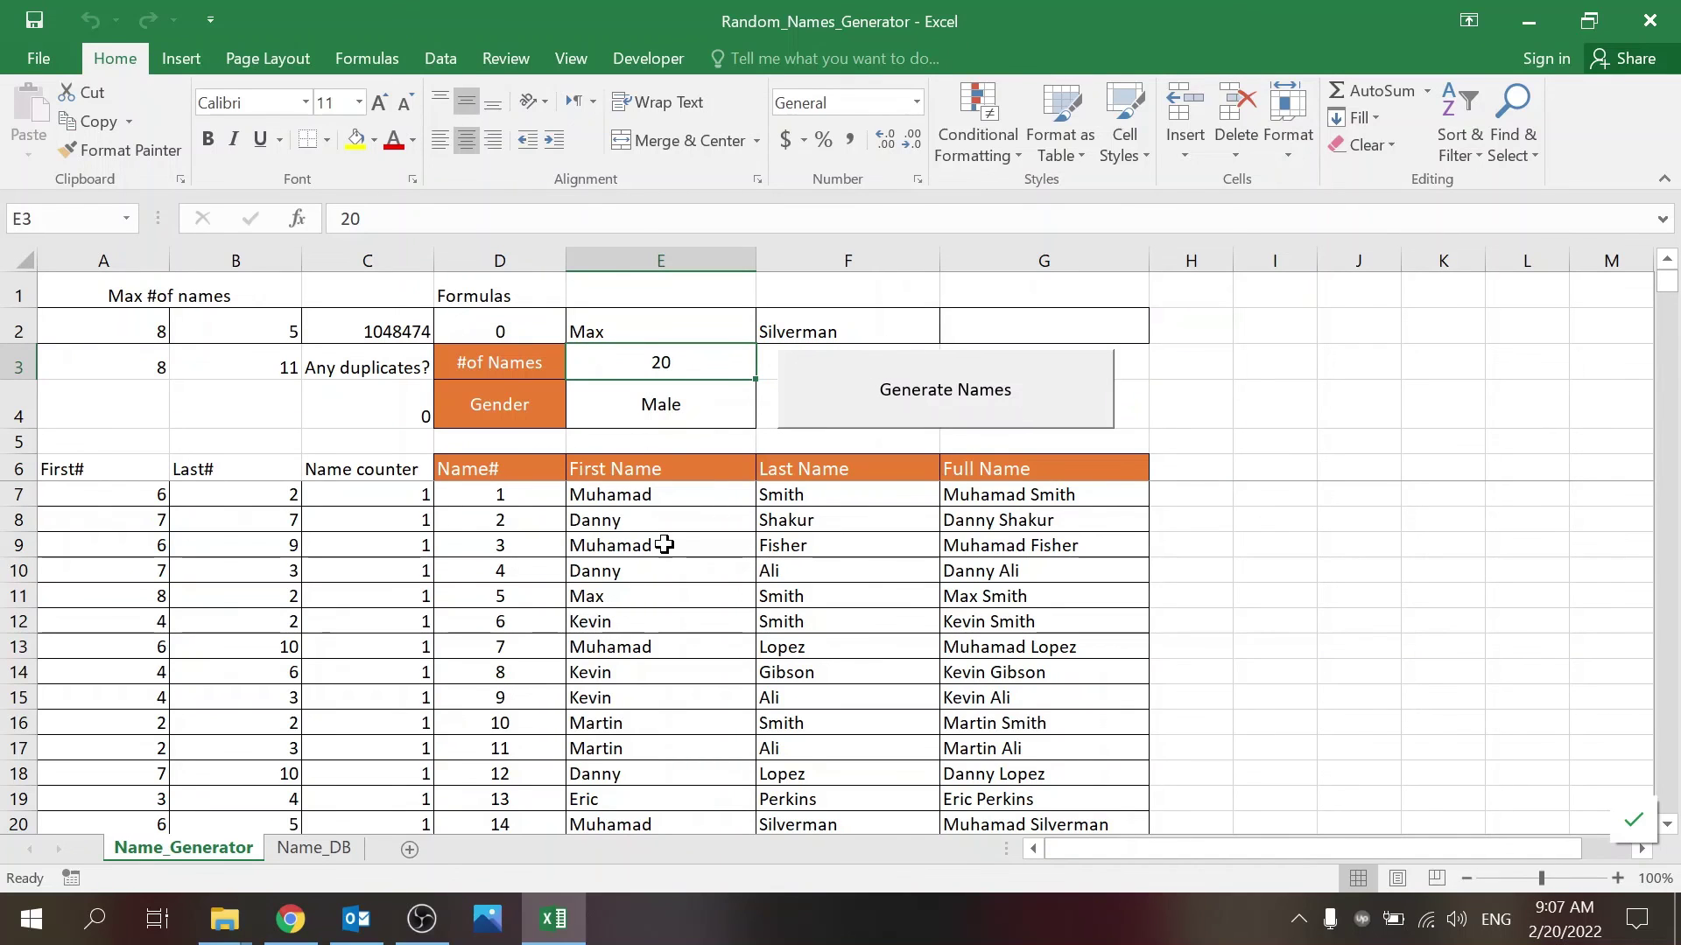
{"action": "right_click", "coordinate": [829, 403]}
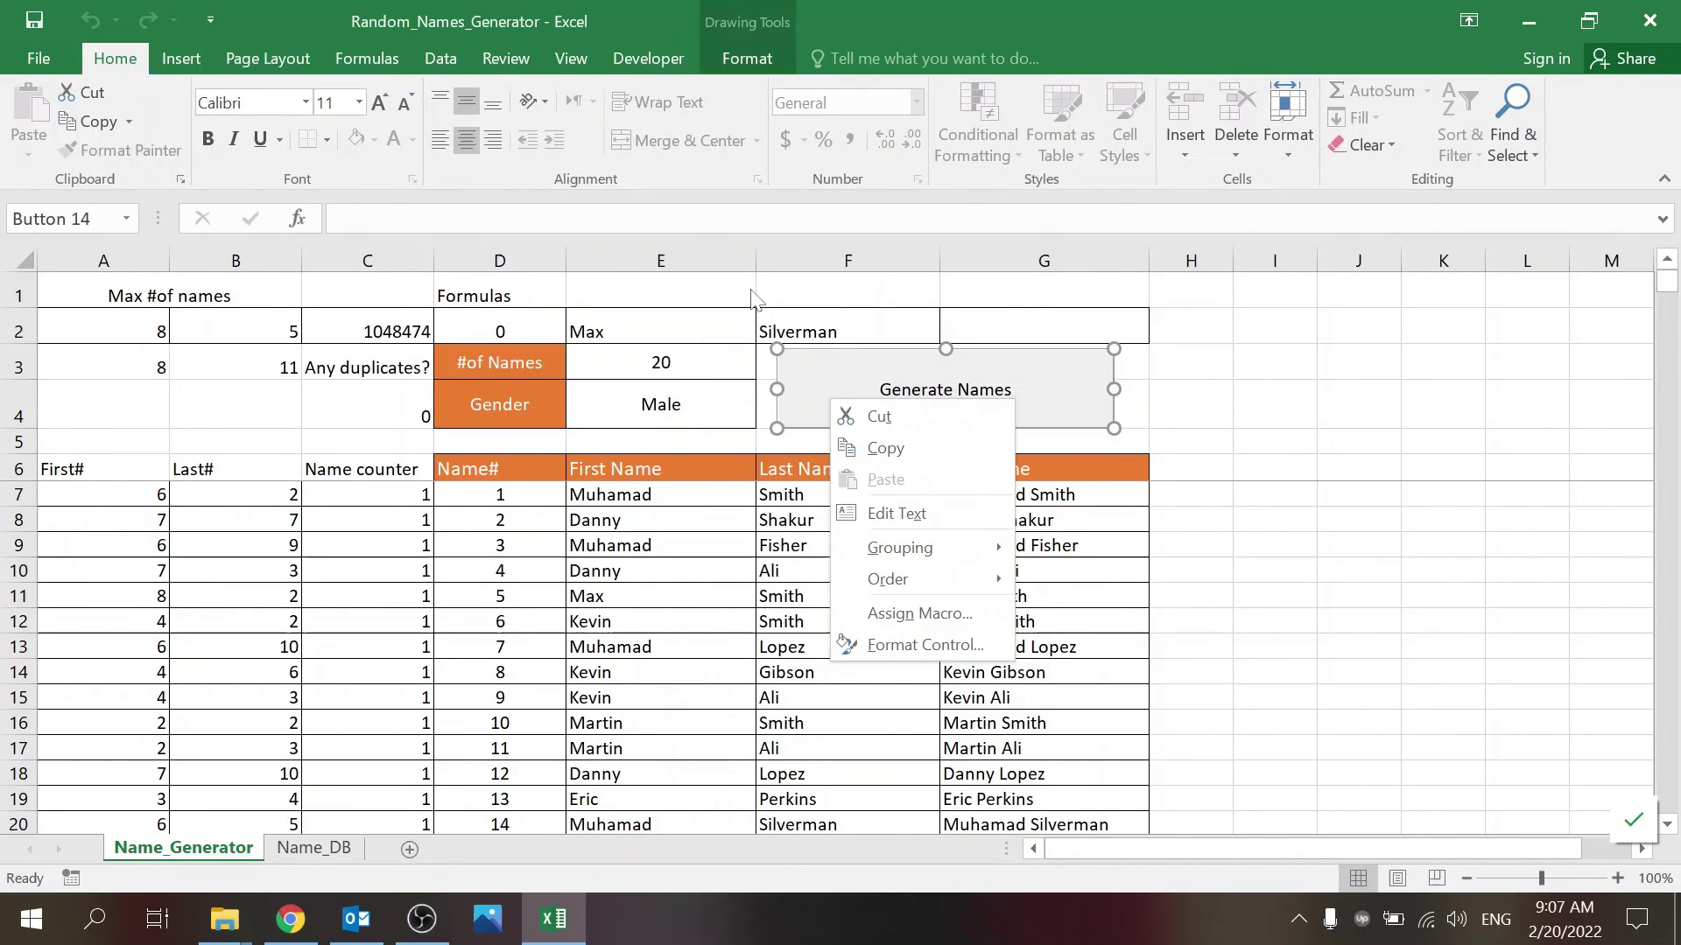
{"action": "left_click", "coordinate": [902, 613]}
{"action": "left_click", "coordinate": [775, 456]}
{"action": "left_click", "coordinate": [1072, 430]}
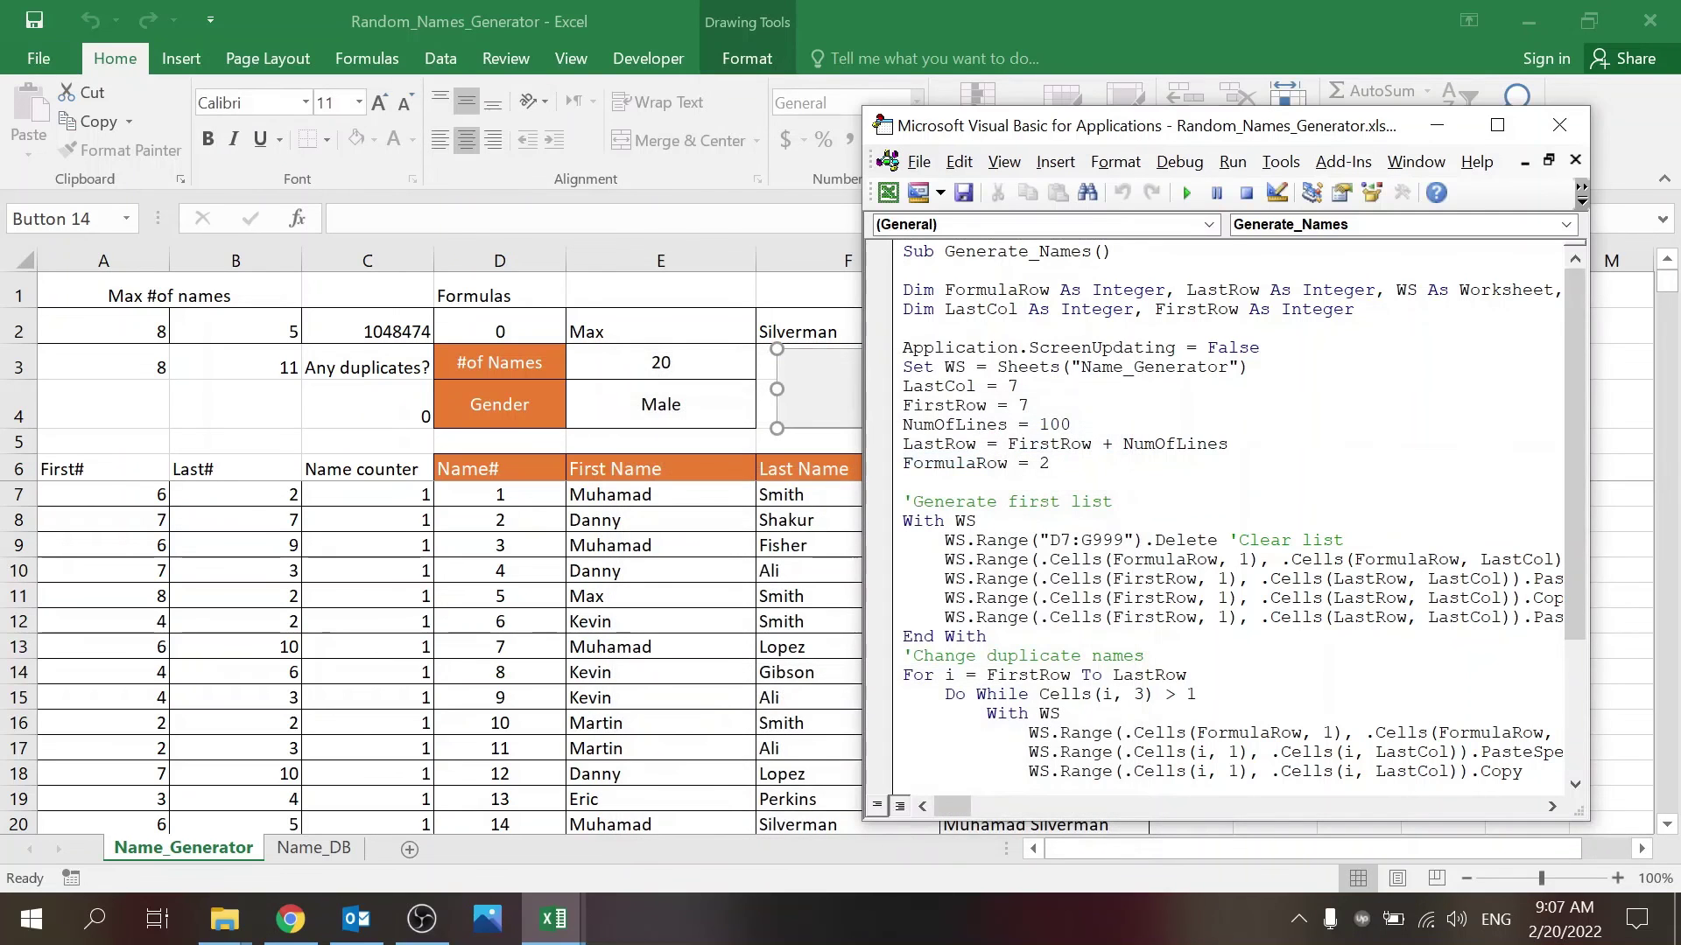
{"action": "left_click", "coordinate": [1559, 125]}
{"action": "left_click", "coordinate": [773, 591]}
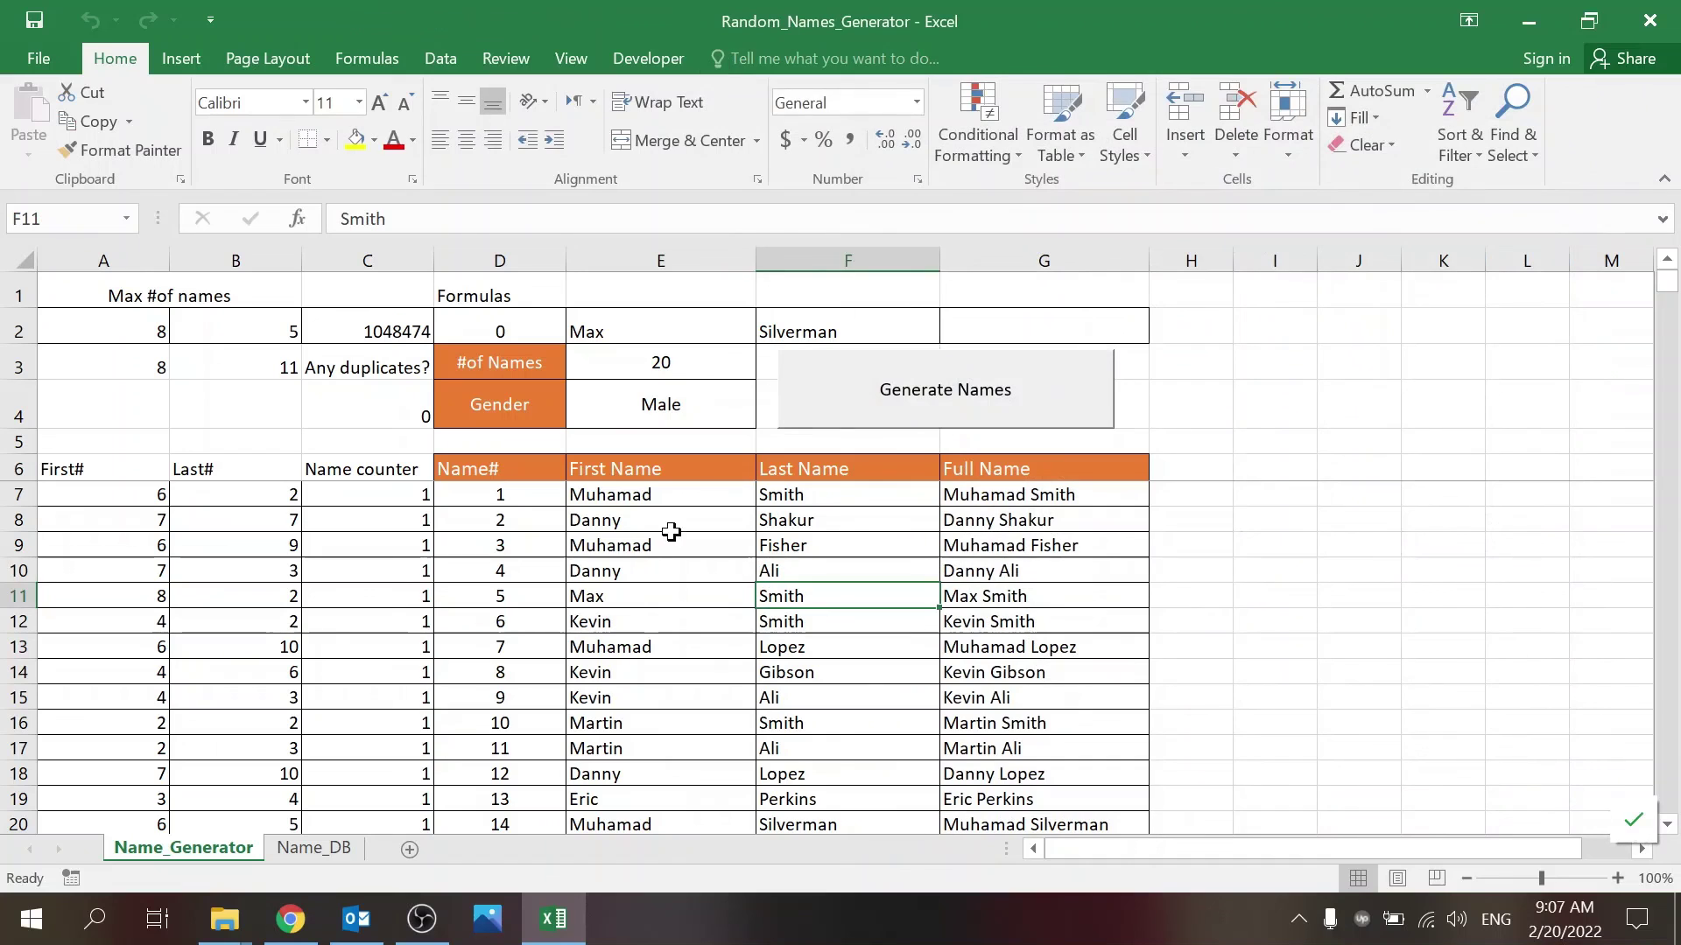
{"action": "left_click", "coordinate": [26, 324]}
{"action": "left_click_drag", "start_coordinate": [26, 324], "coordinate": [27, 291]}
- Hide helper rows 1–2 and columns A–C, then select cell I8
{"action": "right_click", "coordinate": [27, 289]}
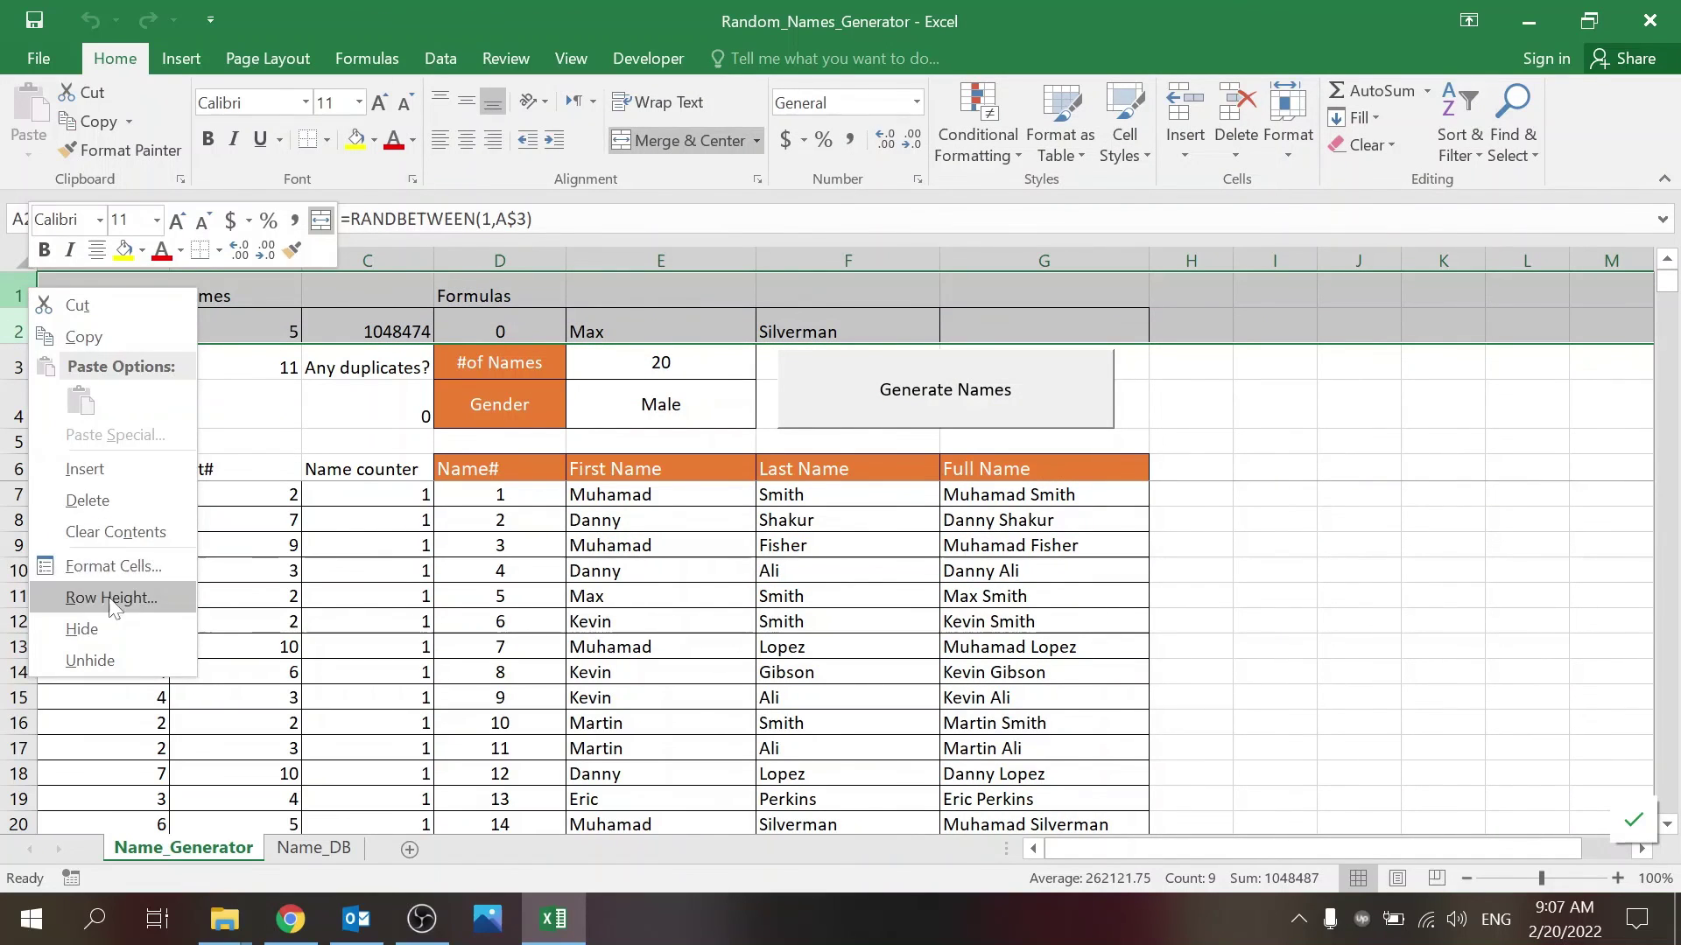
{"action": "left_click", "coordinate": [109, 627]}
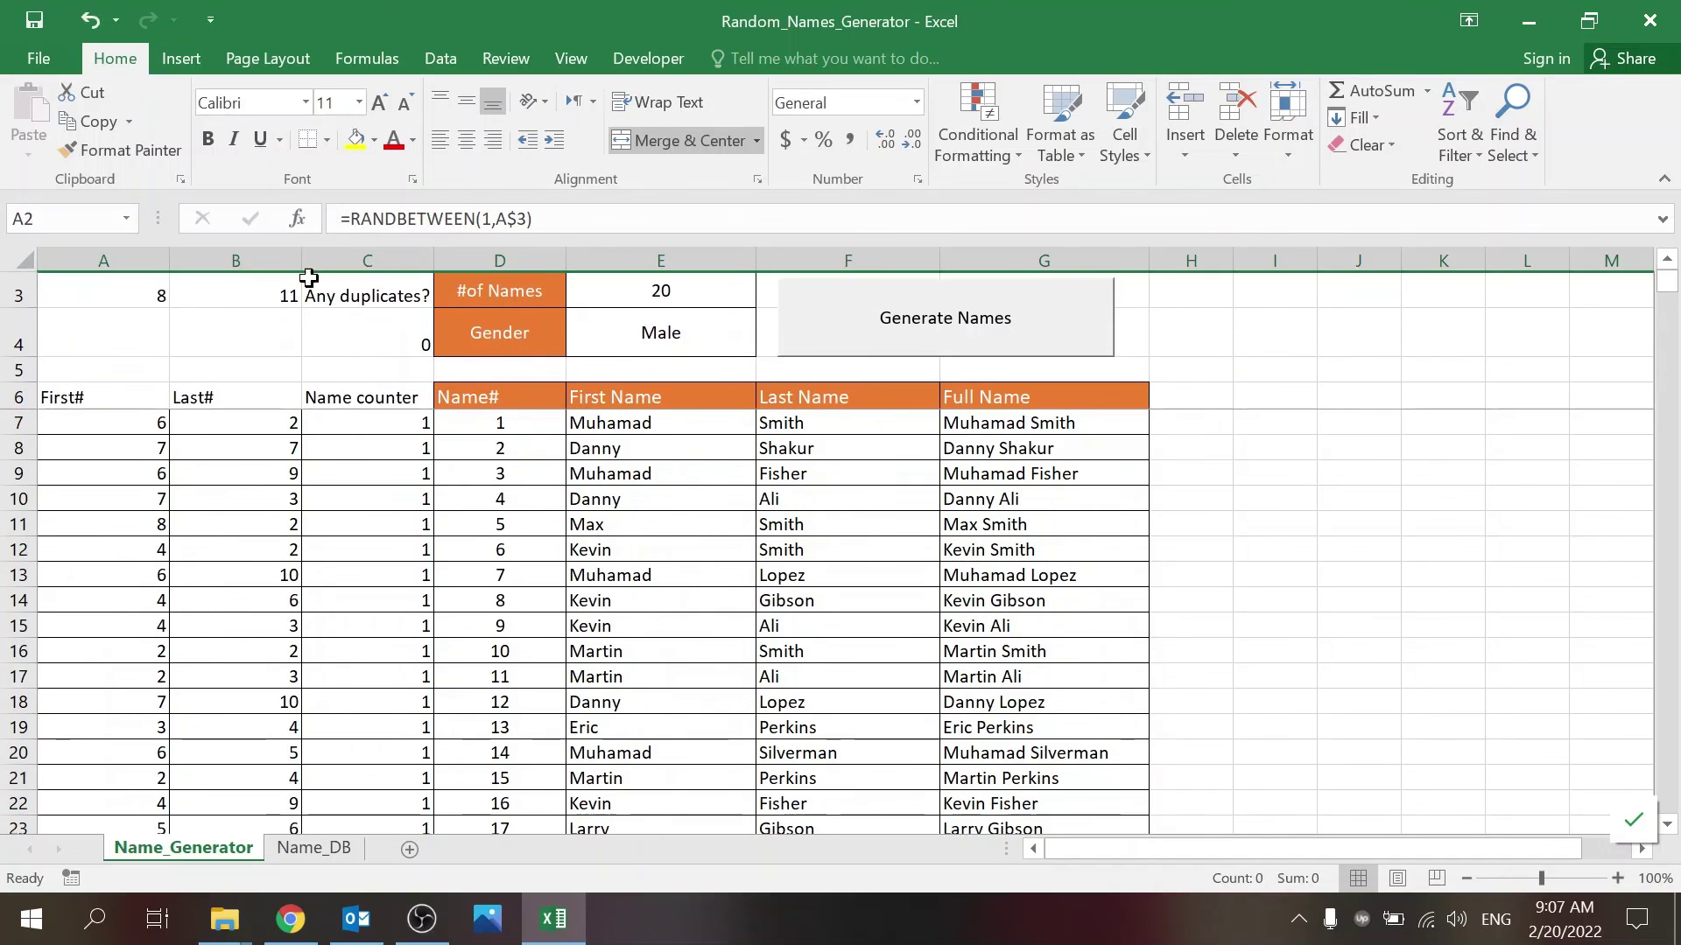
{"action": "left_click_drag", "start_coordinate": [368, 260], "coordinate": [140, 260]}
{"action": "right_click", "coordinate": [142, 260]}
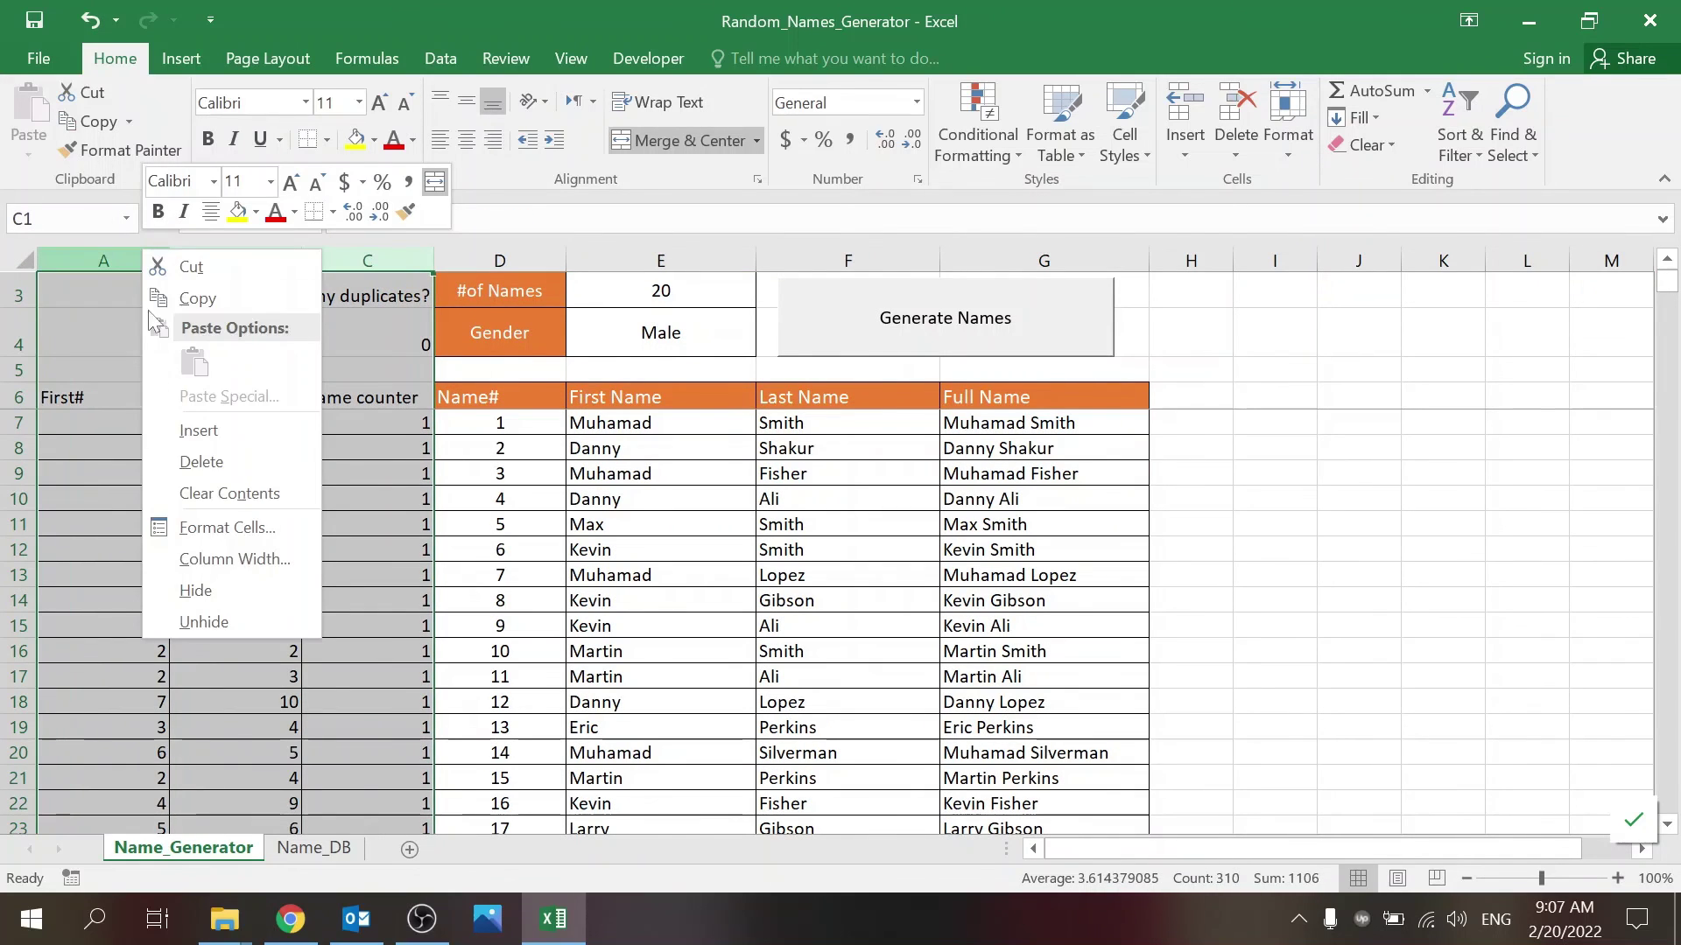
{"action": "left_click", "coordinate": [195, 591]}
{"action": "left_click", "coordinate": [840, 544]}
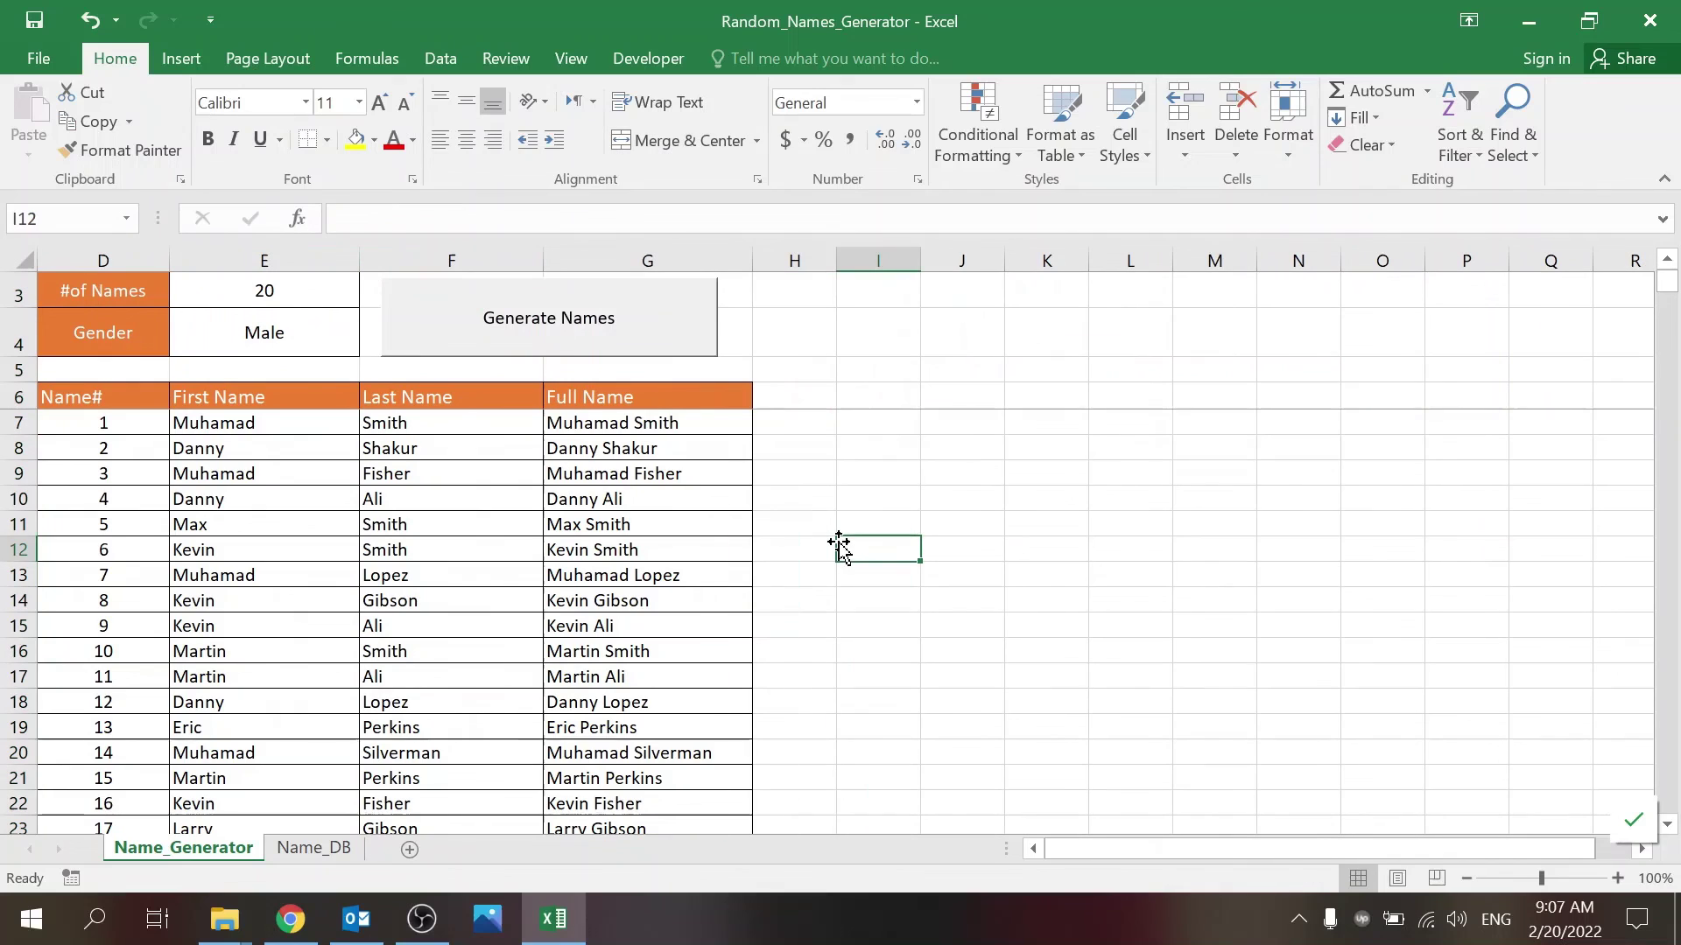
{"action": "left_click", "coordinate": [838, 442]}
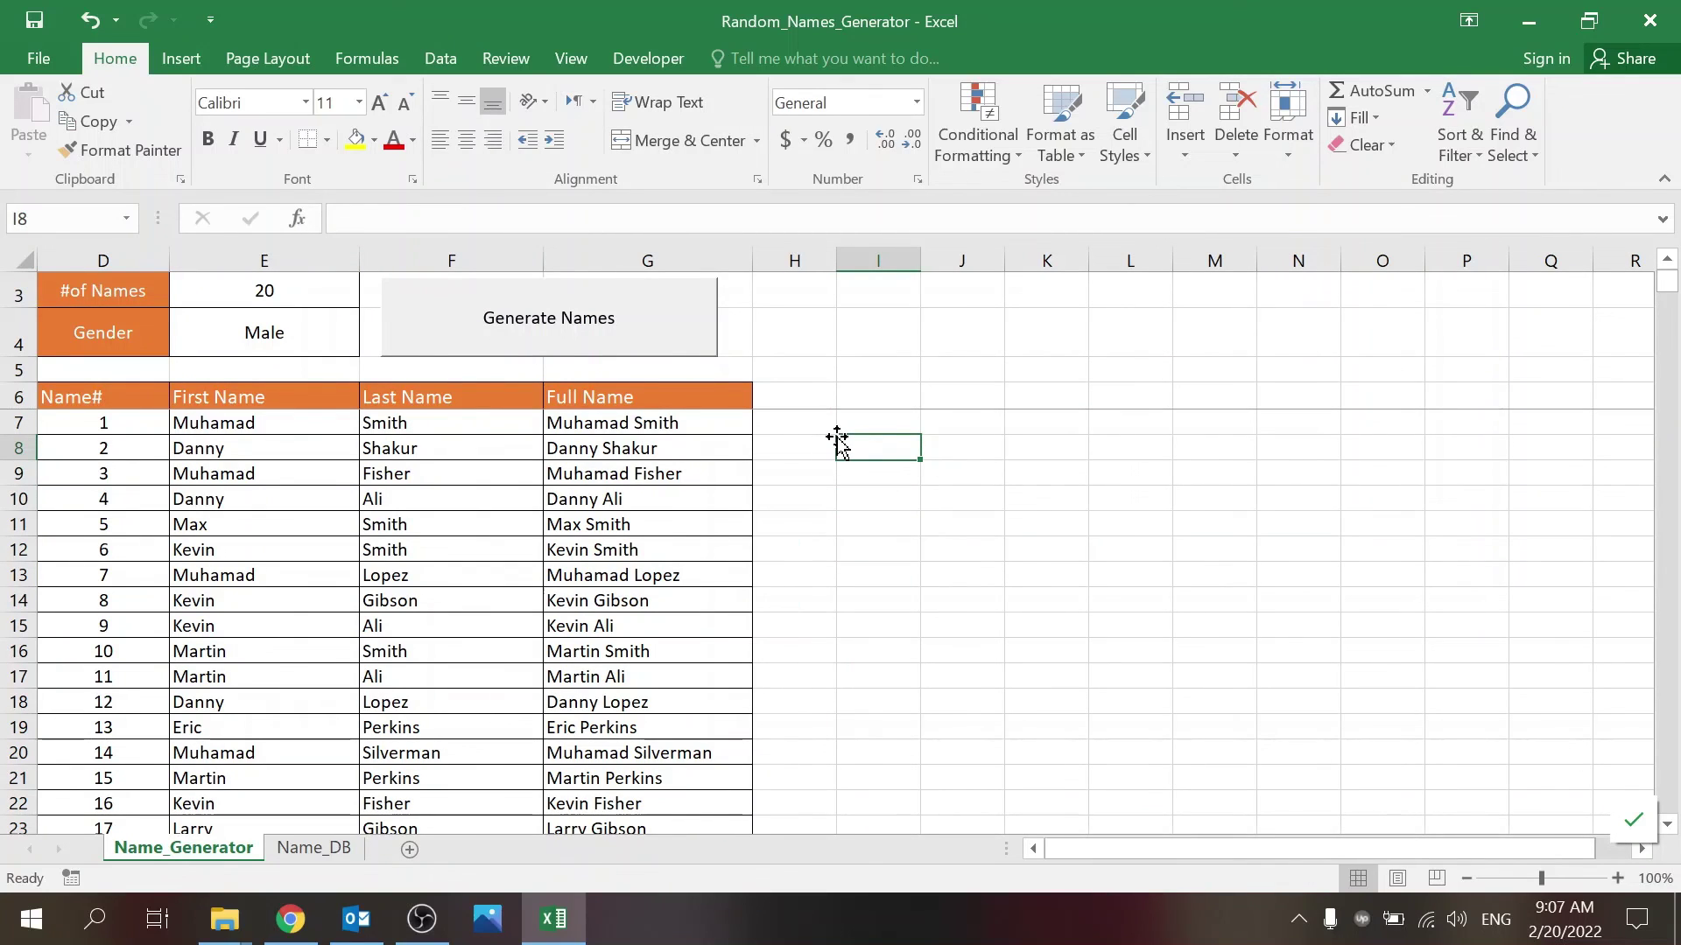